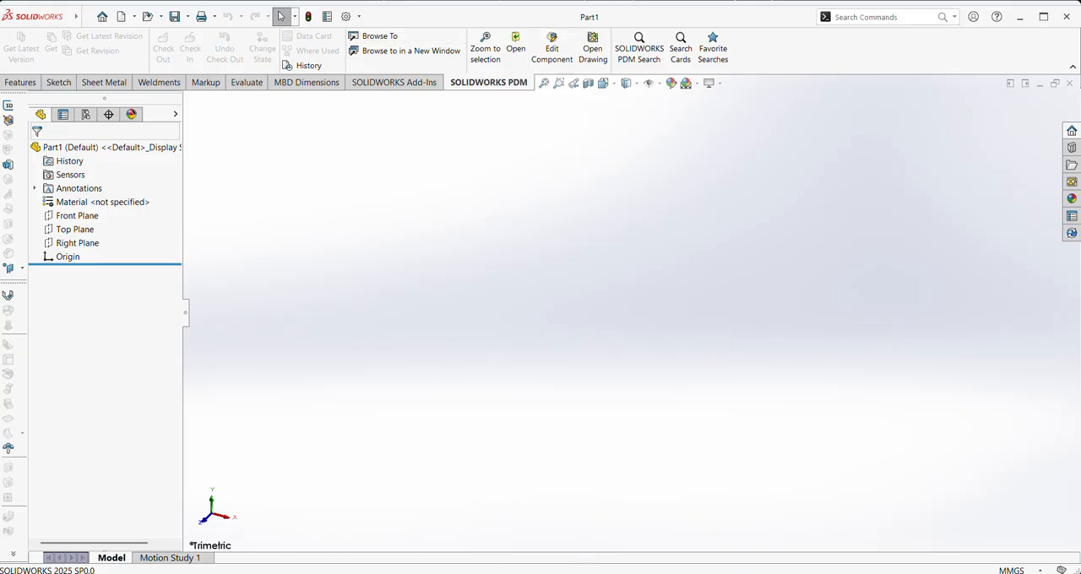
# Open the Part 6 file from the shedder folder in Documents and examine the rotor from different angles
pyautogui.click(530, 573)
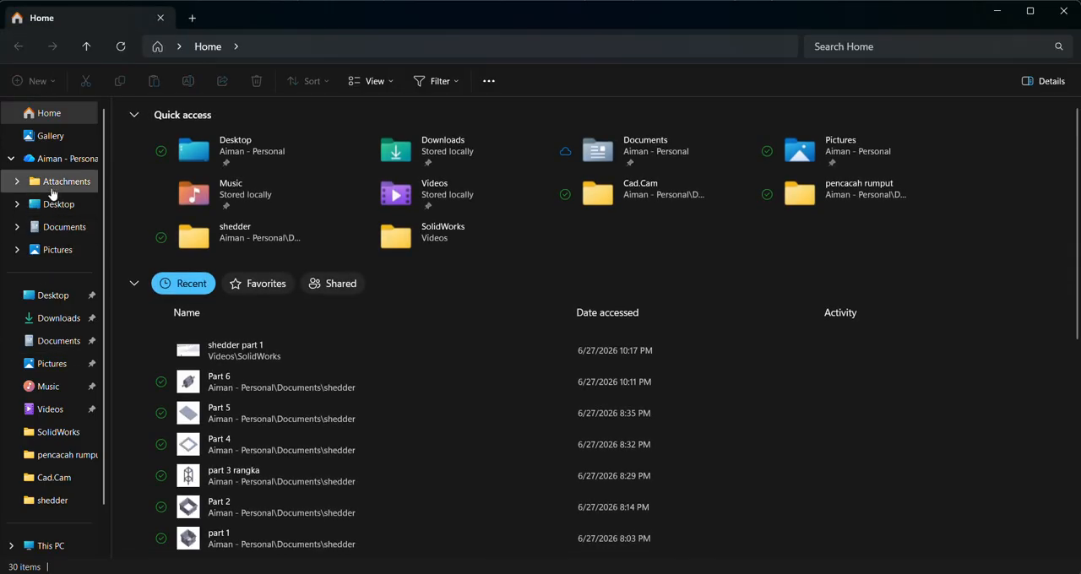
pyautogui.click(52, 226)
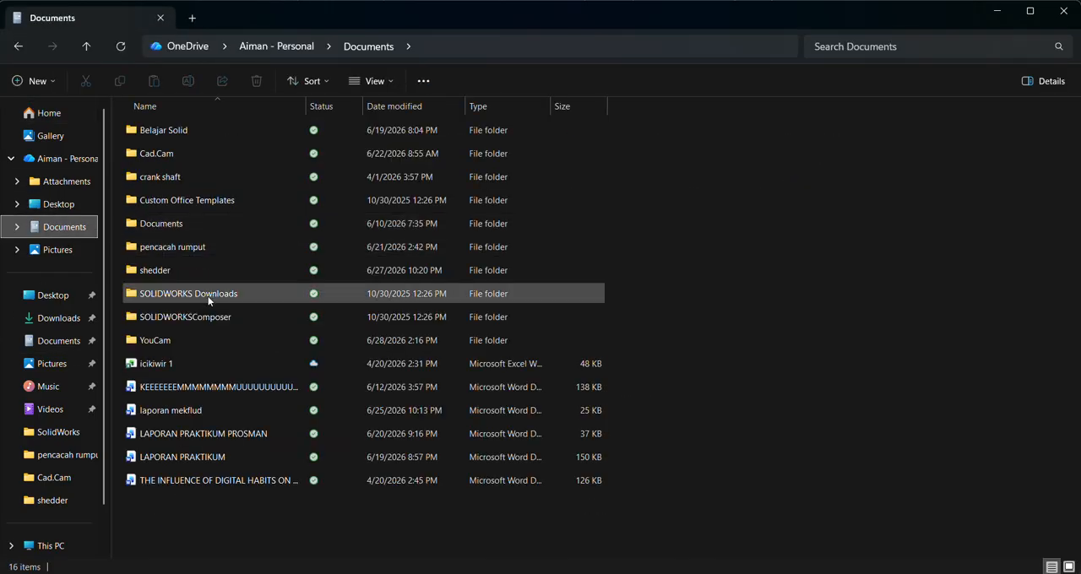
pyautogui.doubleClick(196, 269)
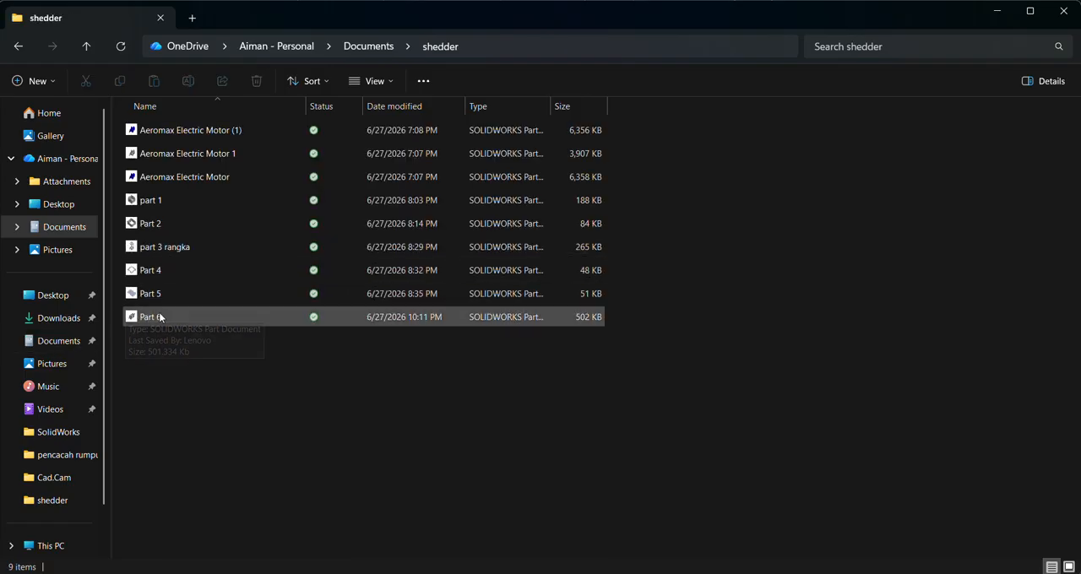
pyautogui.doubleClick(135, 319)
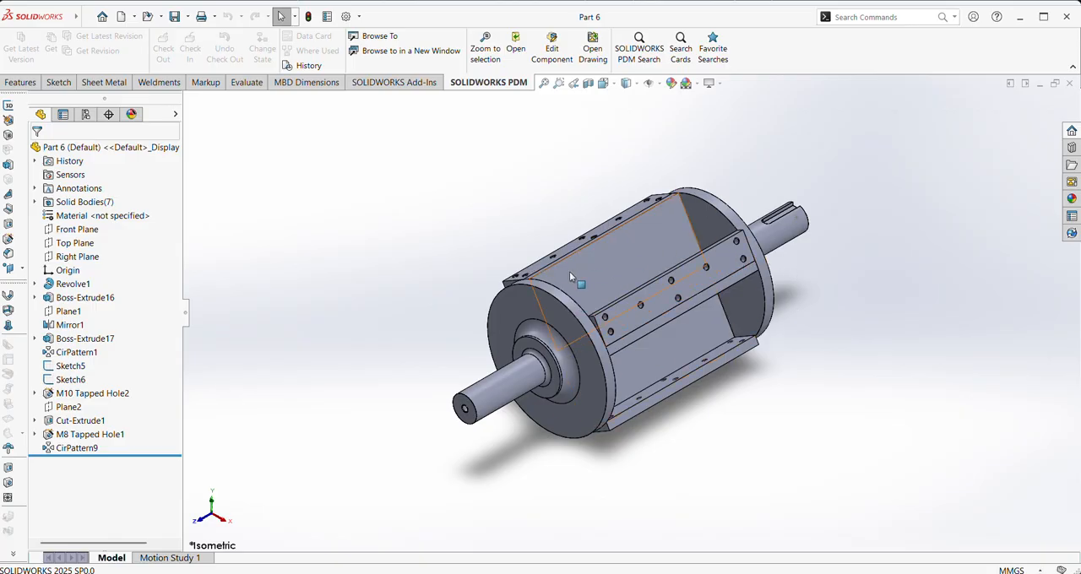
pyautogui.moveTo(448, 285); pyautogui.dragTo(885, 207, button='middle')
pyautogui.moveTo(475, 234); pyautogui.dragTo(676, 174, button='middle')
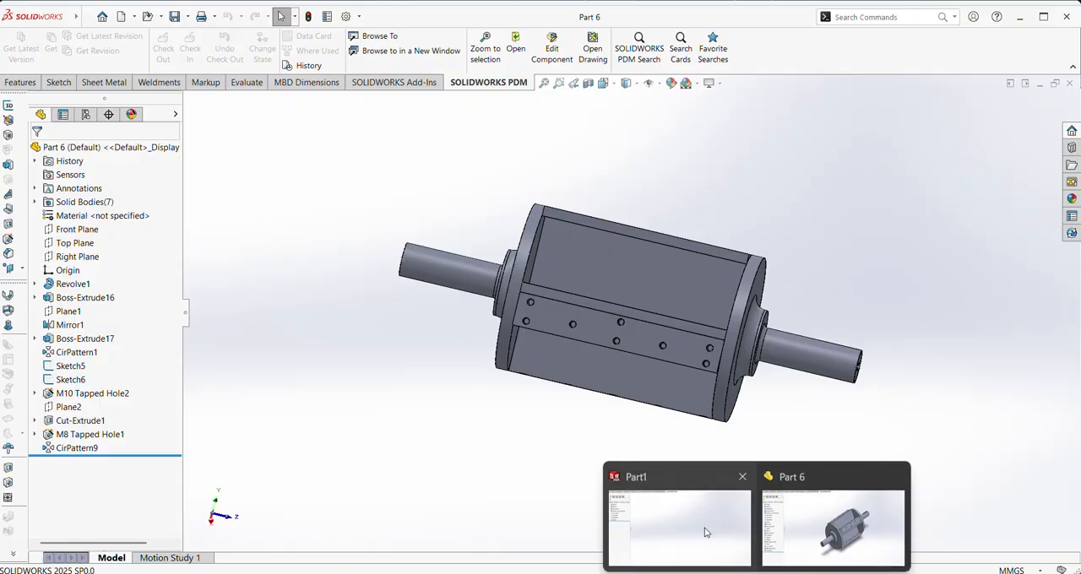
# Return to the empty Part1 document and start a sketch on the Right Plane
pyautogui.click(683, 524)
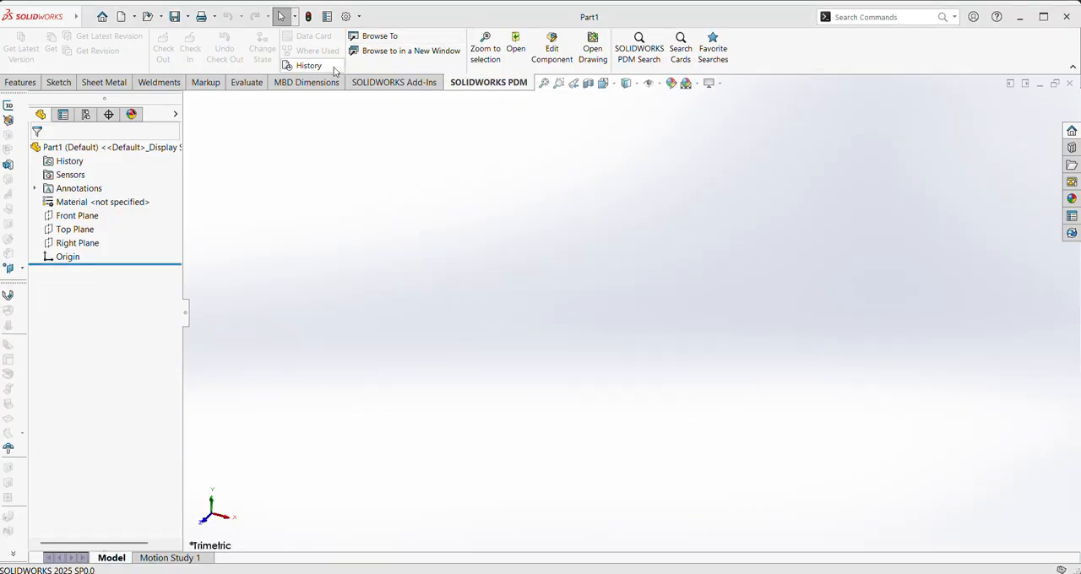
pyautogui.click(73, 244)
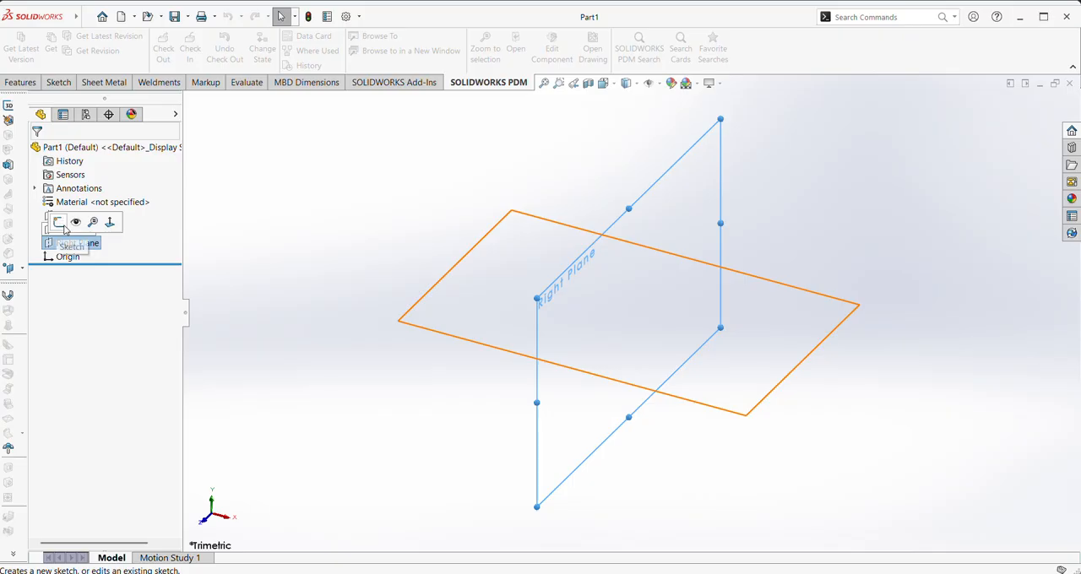
pyautogui.click(62, 224)
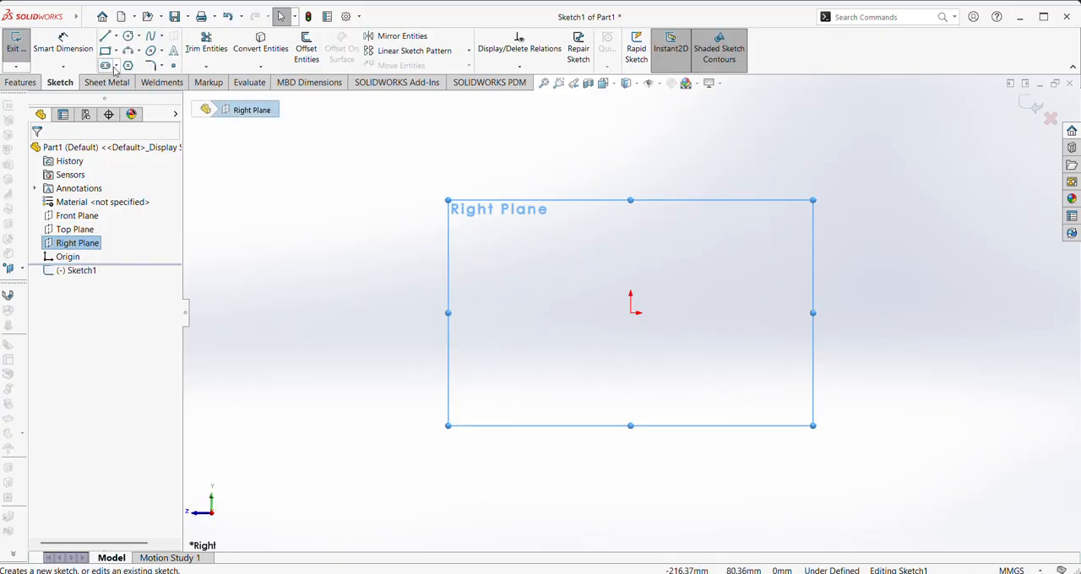
# Sketch an upright center rectangle about 38 mm wide and 158 mm high, centred on the origin
pyautogui.click(116, 50)
pyautogui.click(136, 77)
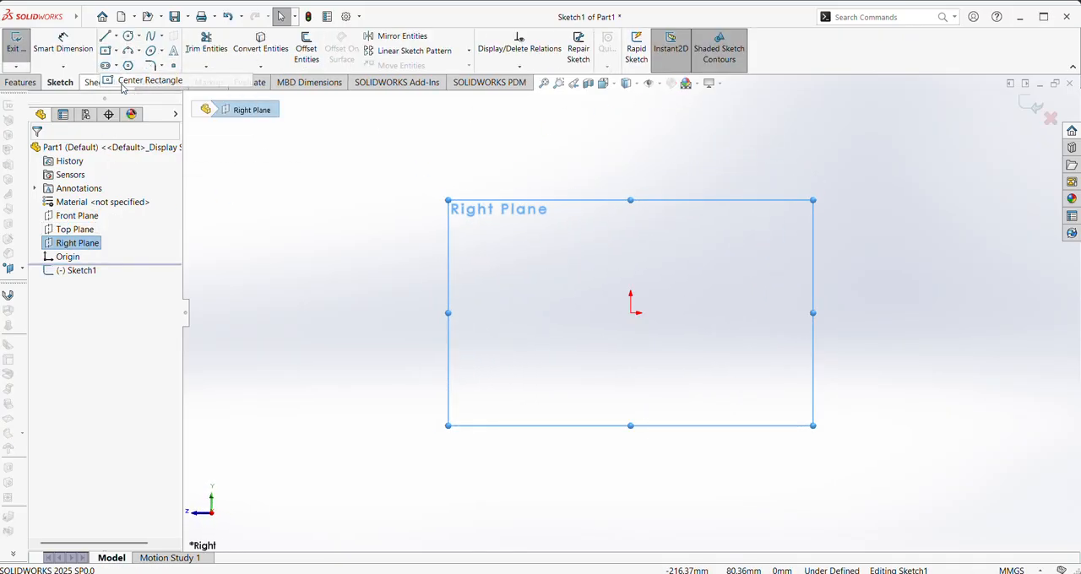
pyautogui.click(631, 314)
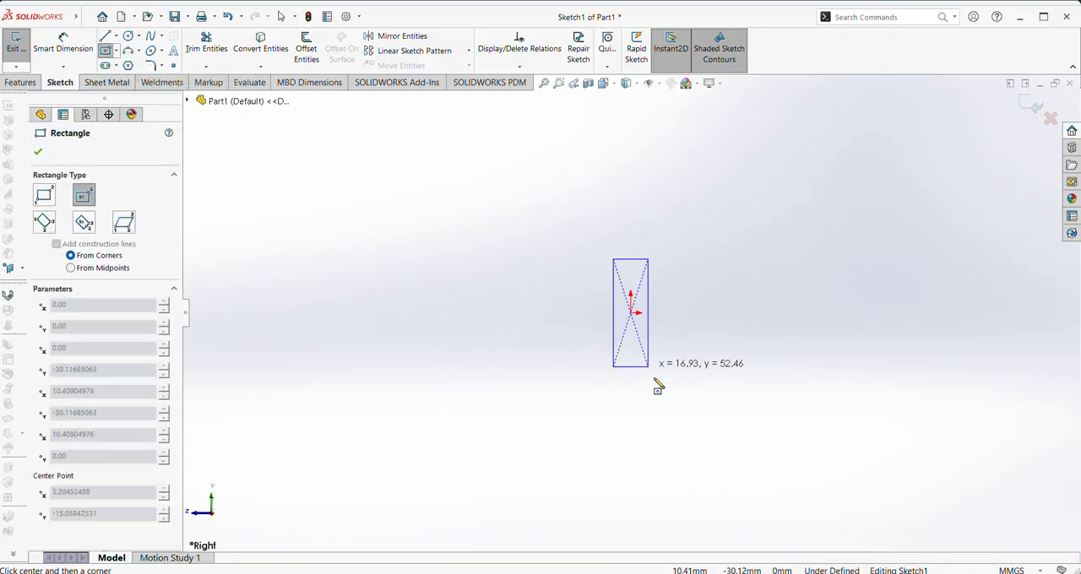
pyautogui.click(672, 476)
# Dimension the rectangle's vertical edge and set its height to 75 mm
pyautogui.moveTo(784, 404); pyautogui.dragTo(792, 340, button='right')
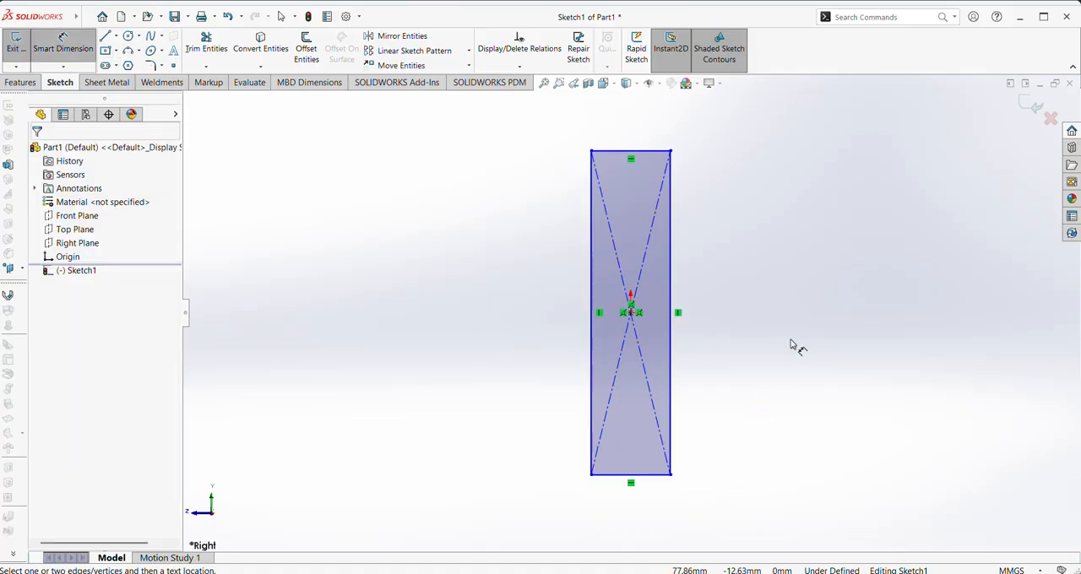
pyautogui.click(673, 372)
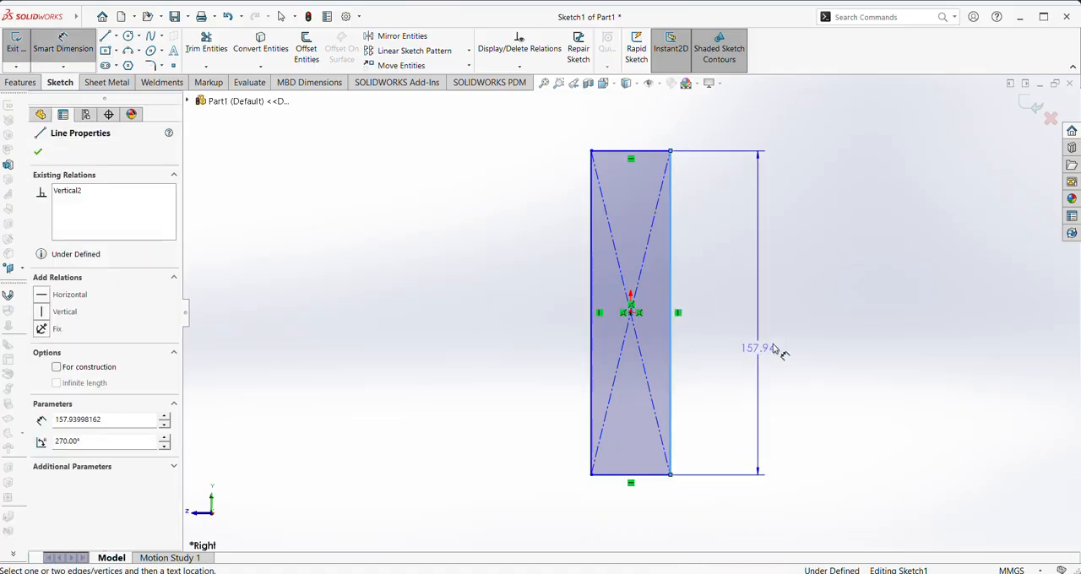
pyautogui.click(720, 332)
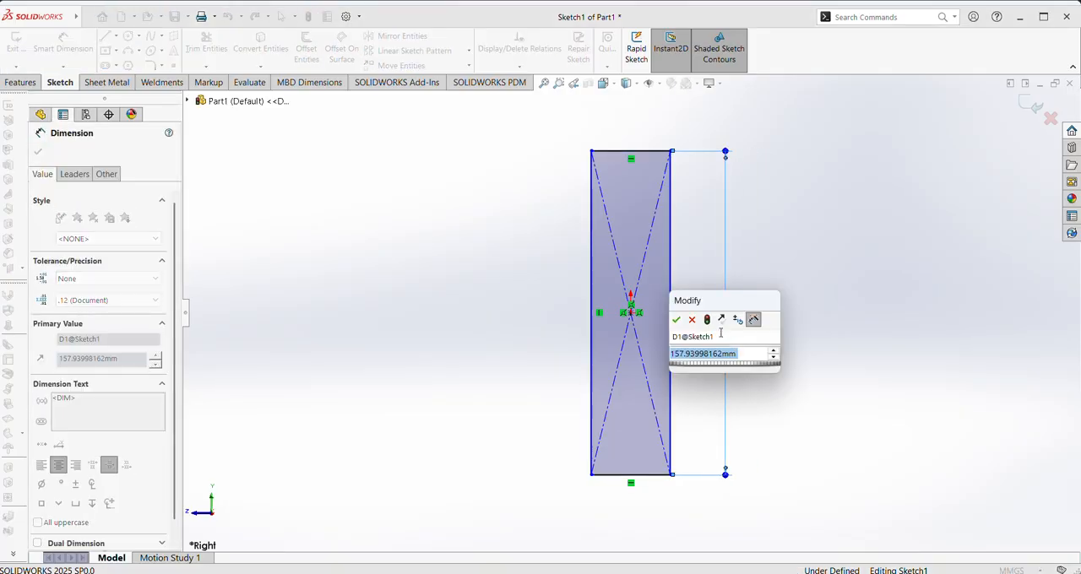
pyautogui.write('75')
pyautogui.press('Return')
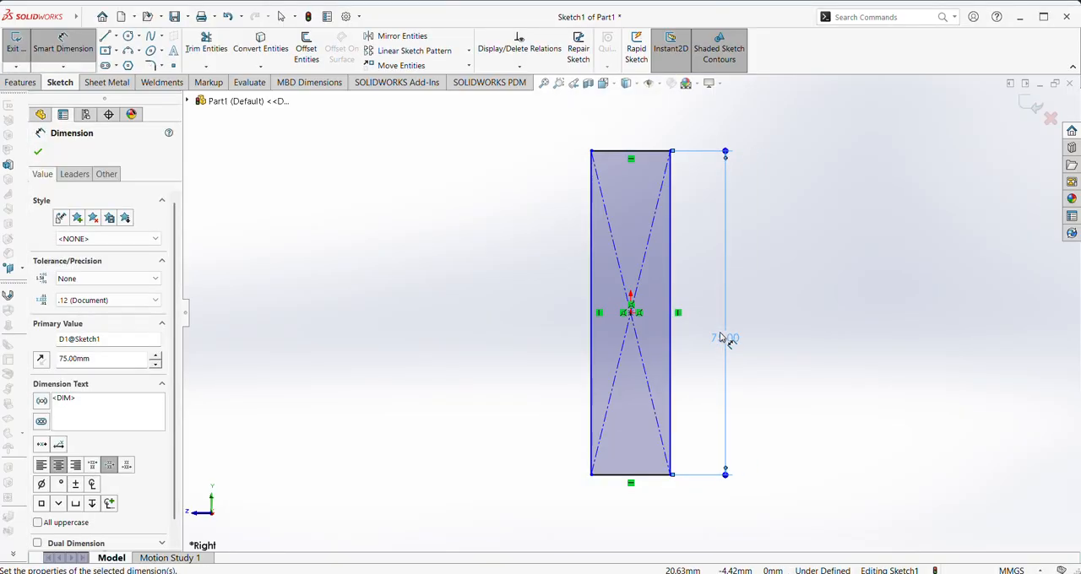
# Dimension the rectangle's lower edge and set its width to 16 mm
pyautogui.rightClick(611, 478)
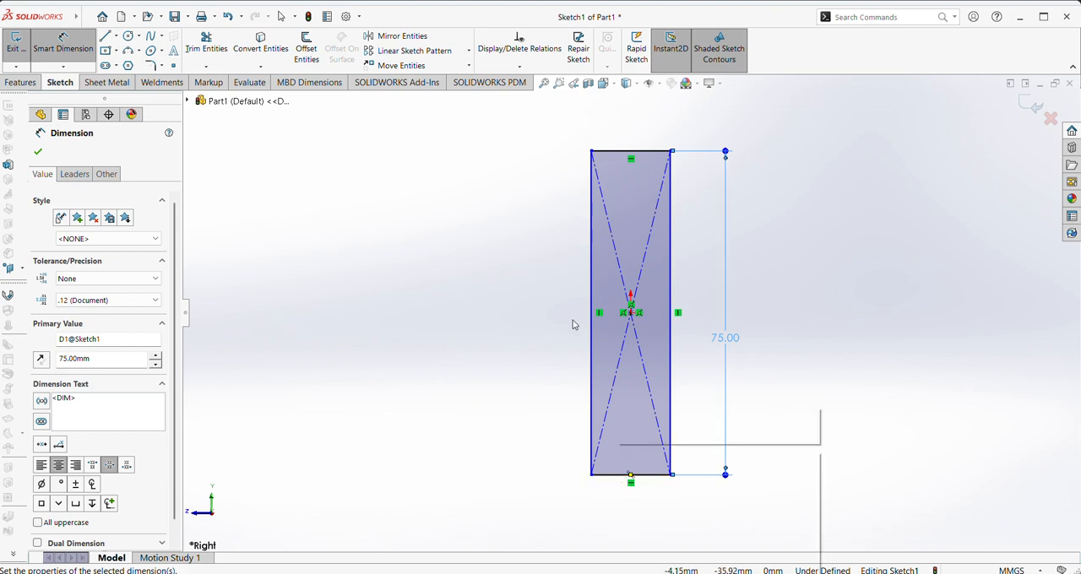
pyautogui.click(457, 24)
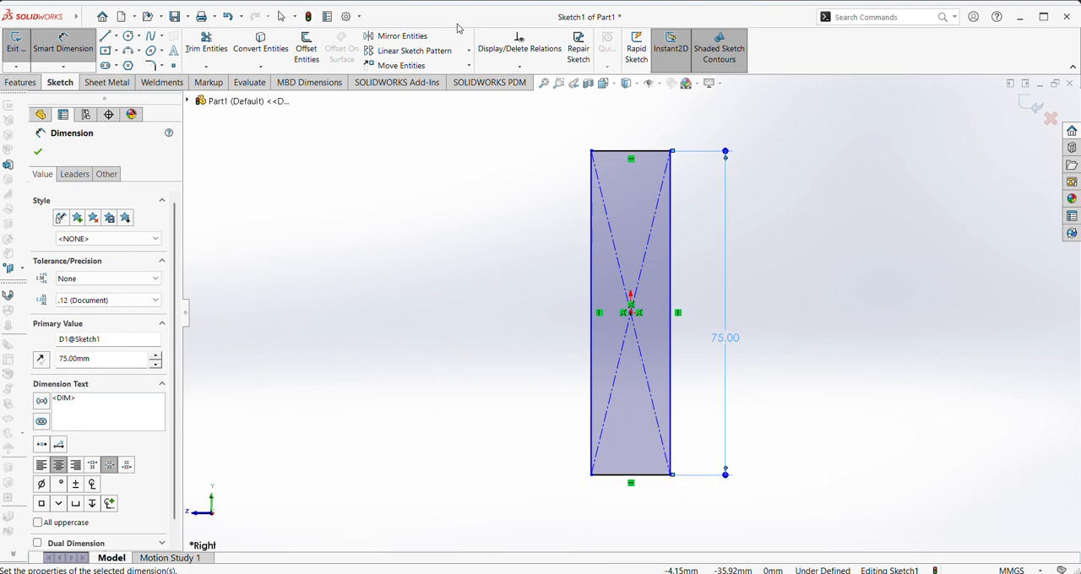
pyautogui.click(610, 475)
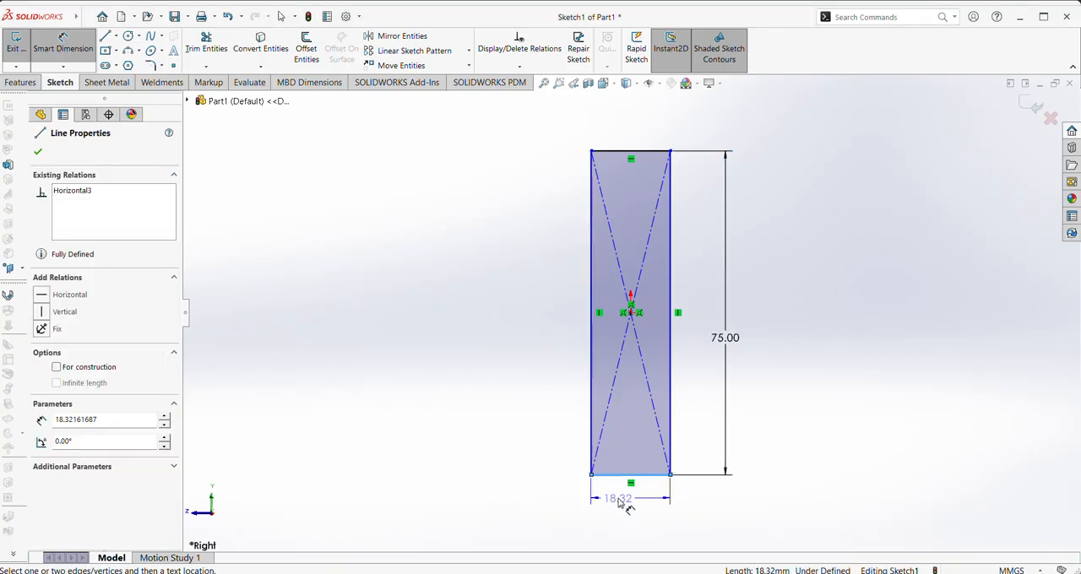
pyautogui.click(619, 501)
pyautogui.write('1')
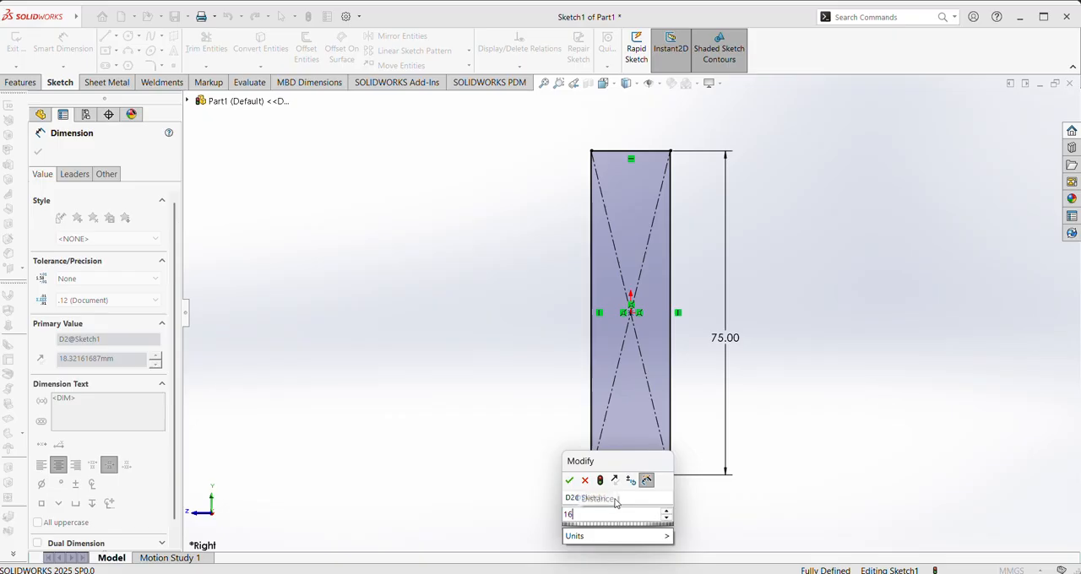
pyautogui.write('6')
pyautogui.press('Return')
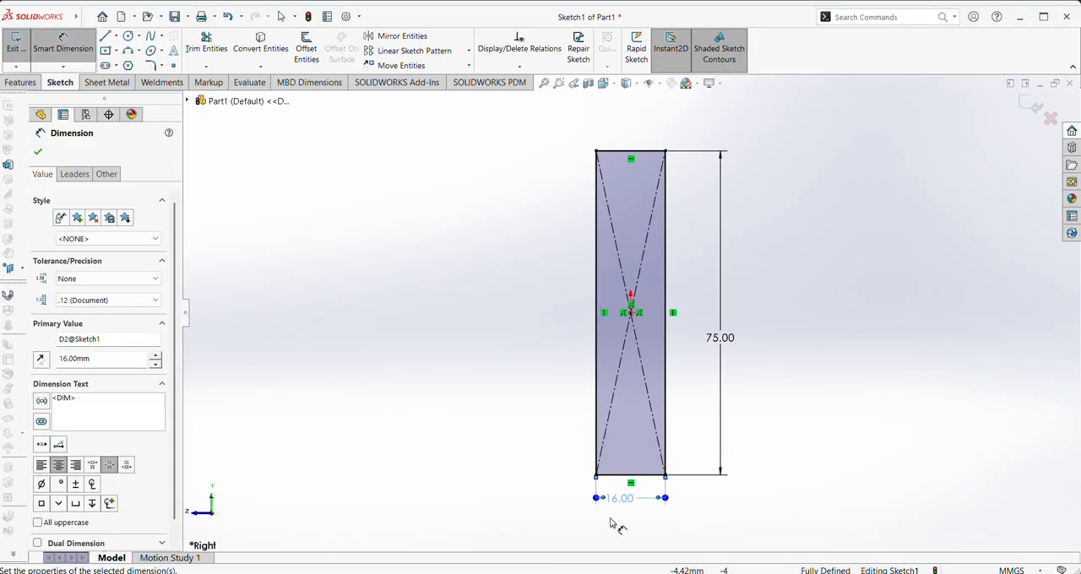
# Sketch a slanted line from the rectangle's upper right corner down to its left edge
pyautogui.press('l')
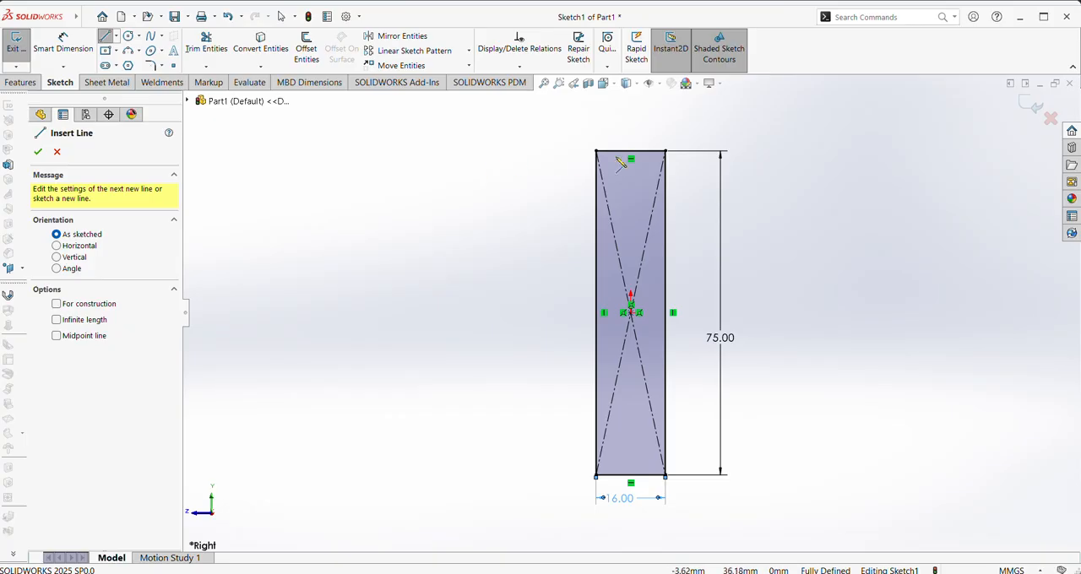
pyautogui.scroll(3, 644, 160)
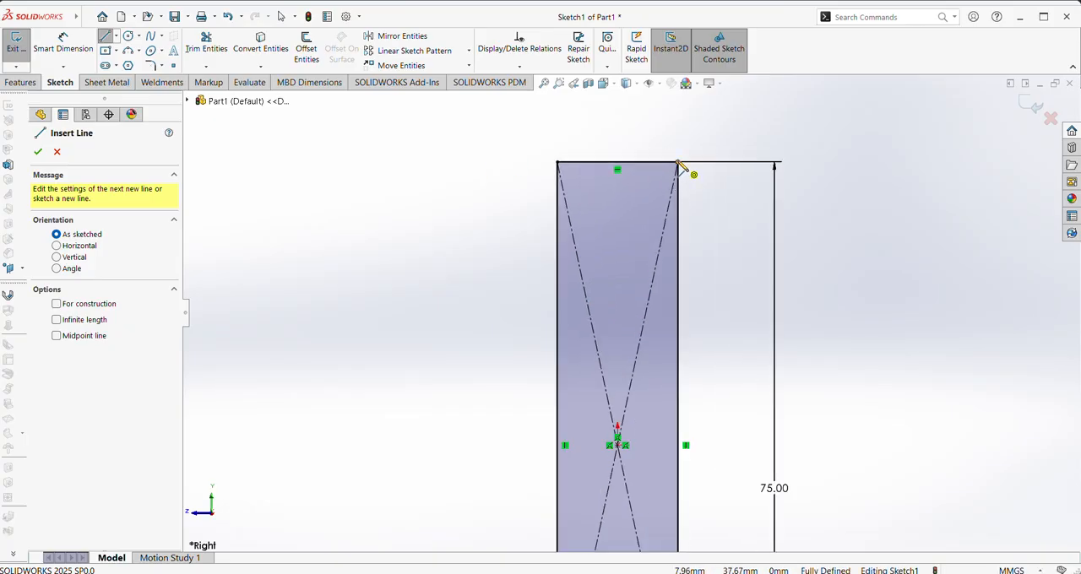
pyautogui.click(678, 162)
pyautogui.click(559, 296)
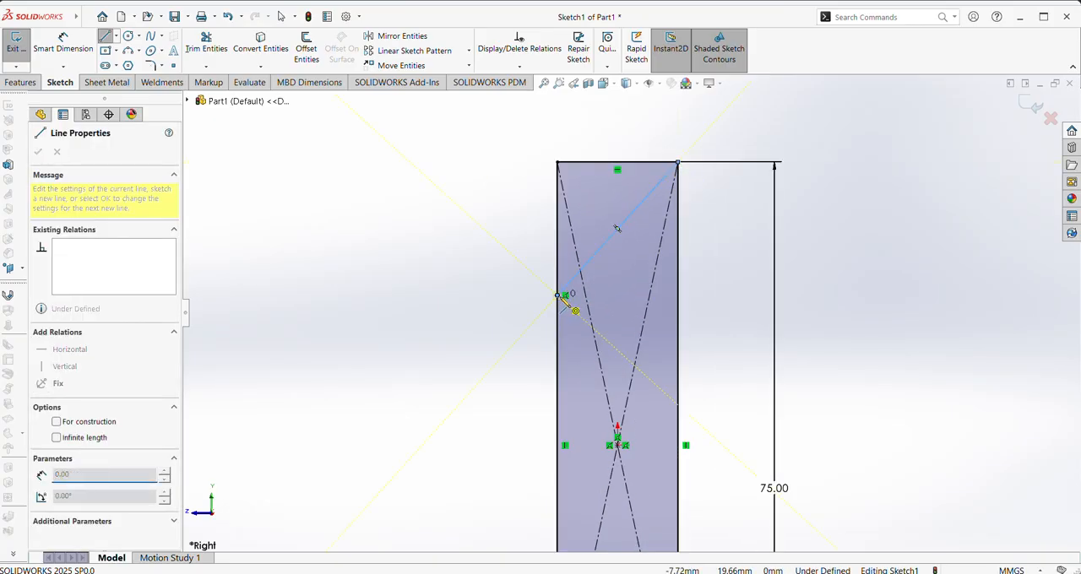
pyautogui.rightClick(560, 299)
pyautogui.click(567, 308)
# Dimension the angle between the slanted line and the rectangle's left edge as 45°
pyautogui.moveTo(462, 322); pyautogui.dragTo(470, 246, button='right')
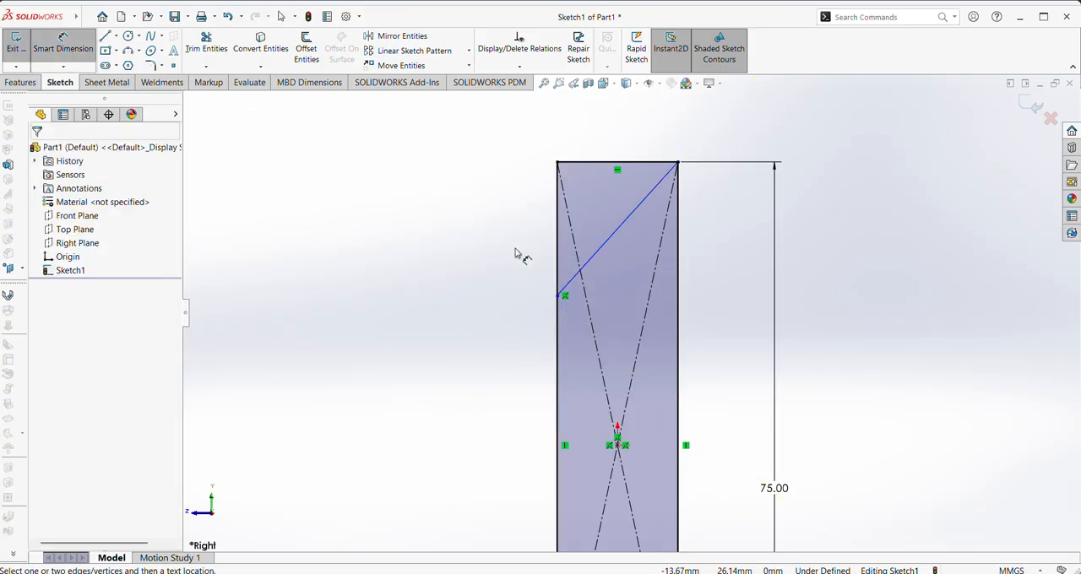
pyautogui.click(607, 243)
pyautogui.click(558, 257)
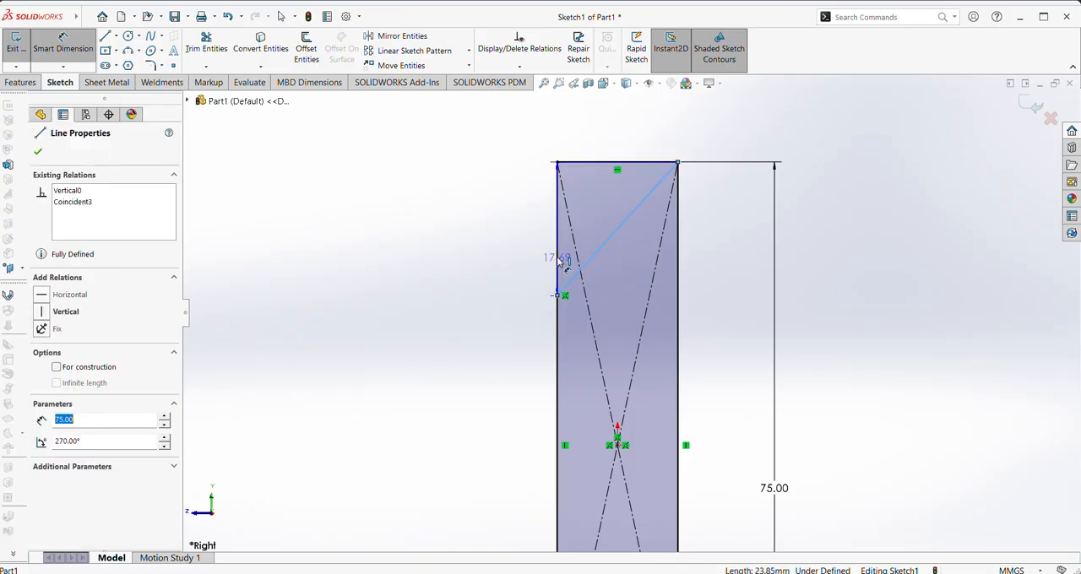
pyautogui.click(614, 205)
pyautogui.write('45')
pyautogui.press('Return')
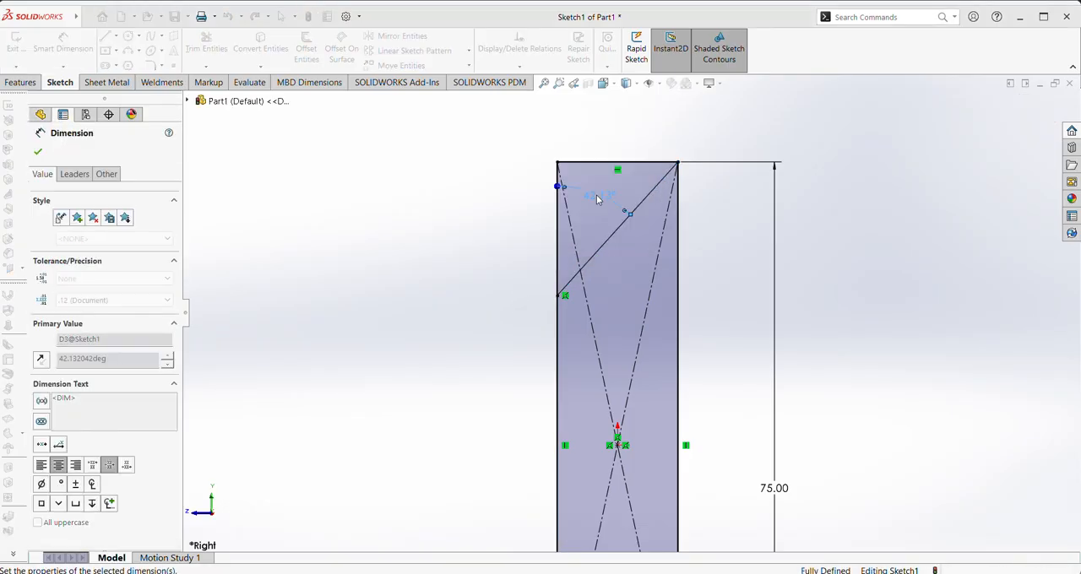
pyautogui.click(38, 152)
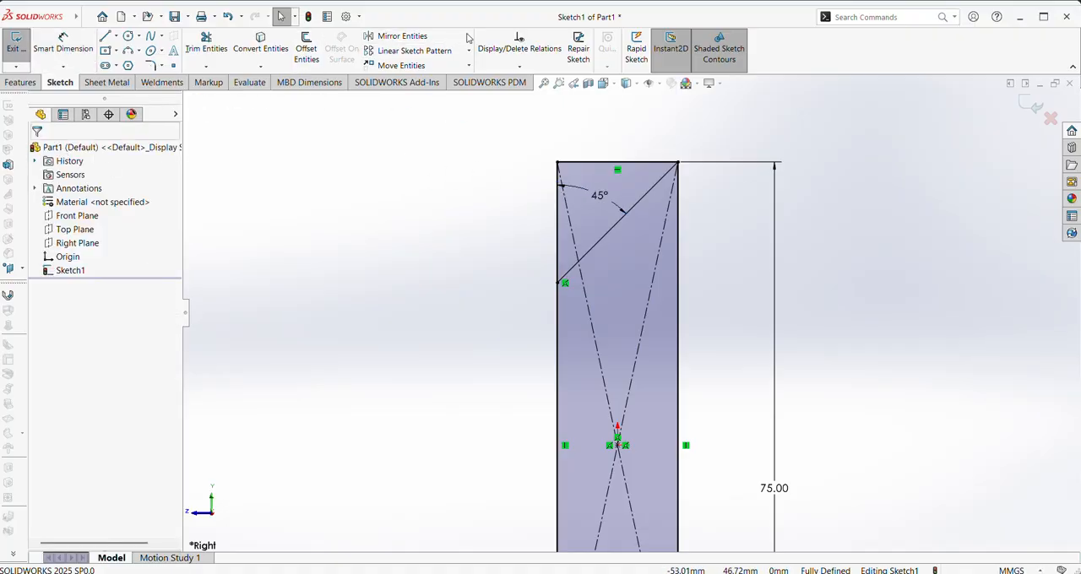
# Power-trim the rectangle's upper edge and the part of its left edge above the slanted line
pyautogui.click(208, 51)
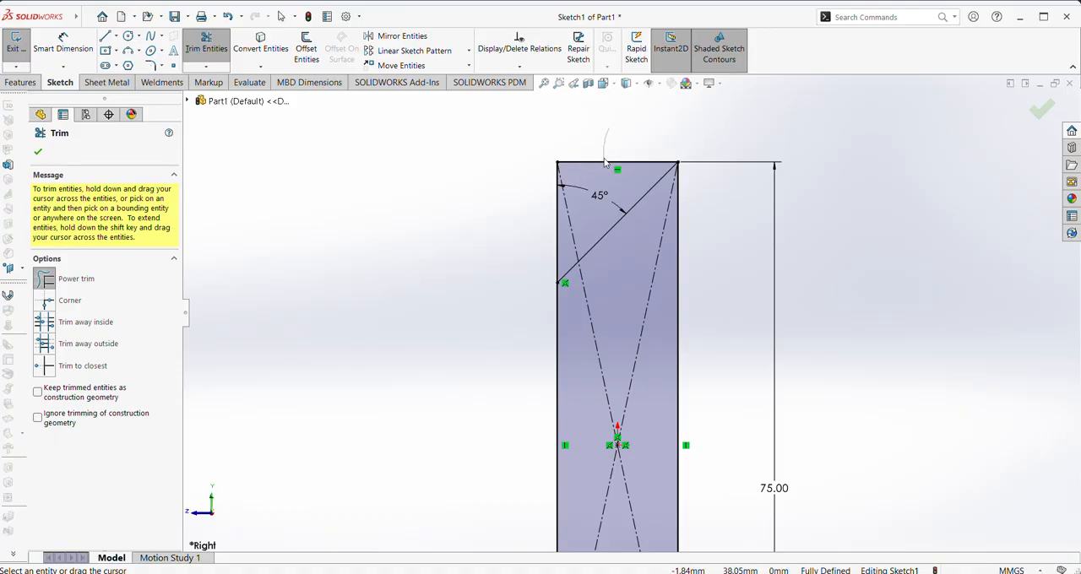
pyautogui.moveTo(604, 162)
pyautogui.mouseDown()
pyautogui.moveTo(575, 248)
pyautogui.moveTo(551, 262)
pyautogui.moveTo(422, 245)
pyautogui.mouseUp()
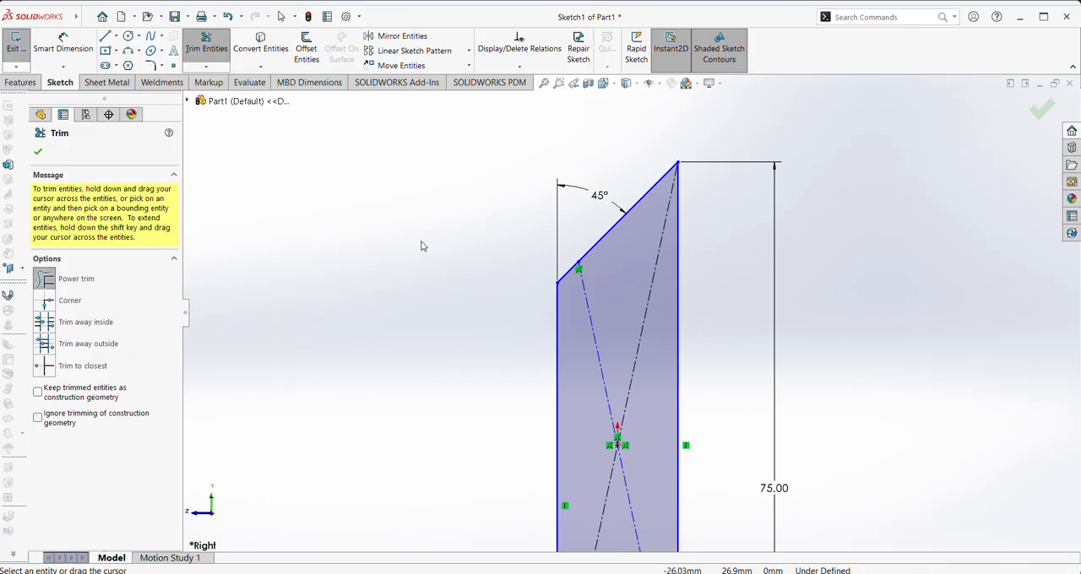
pyautogui.click(37, 153)
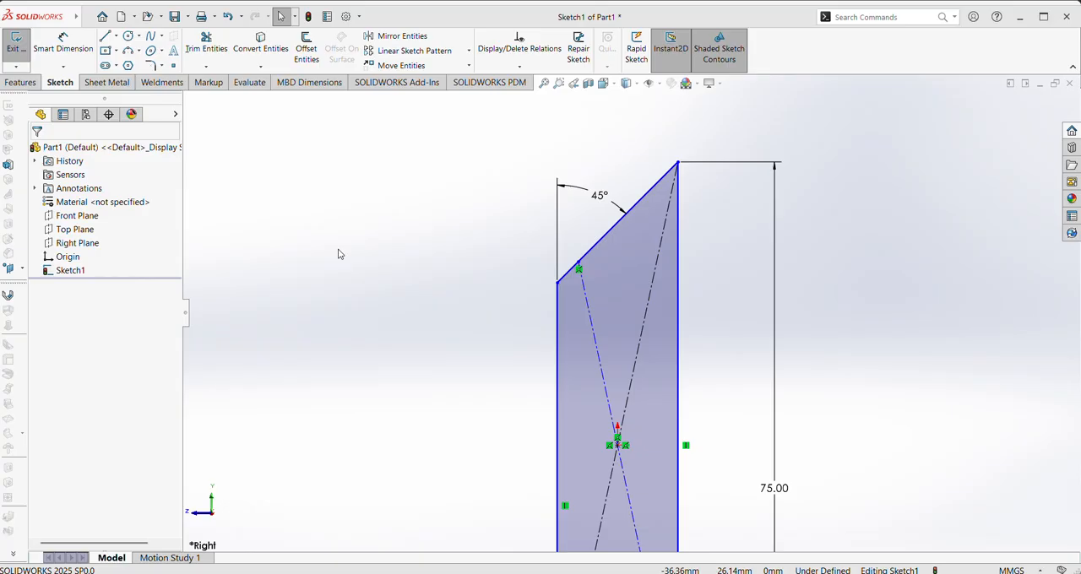
# Add a 10 mm sketch fillet at the corner between the slanted line and the left edge
pyautogui.click(151, 65)
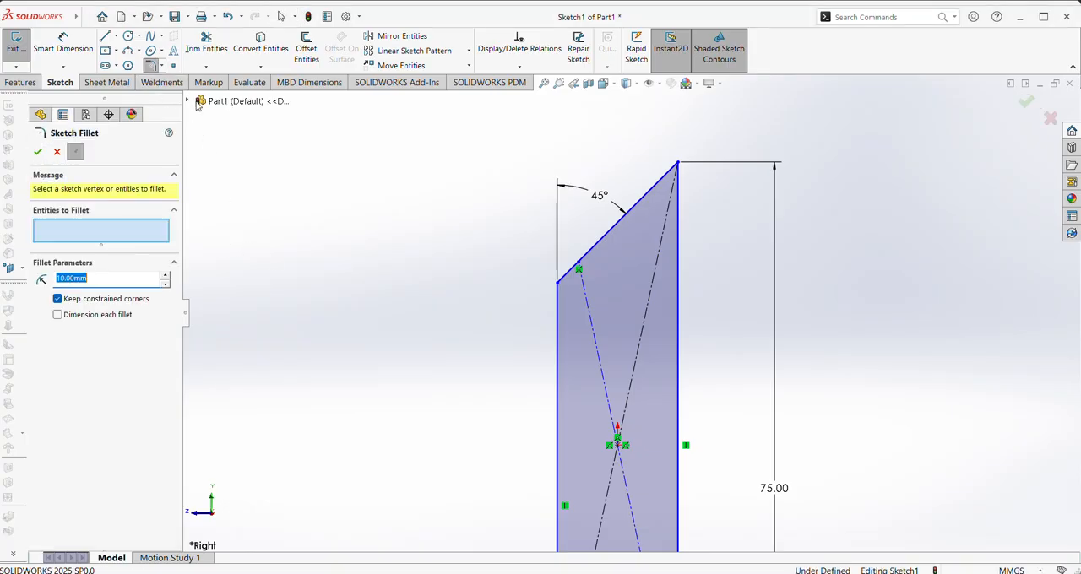
pyautogui.click(557, 284)
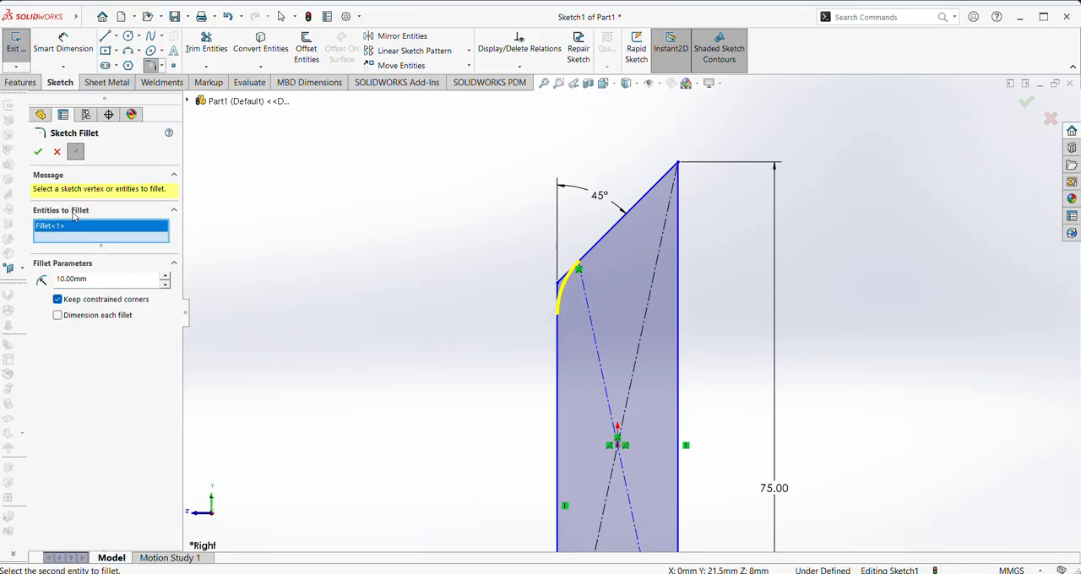
pyautogui.click(37, 152)
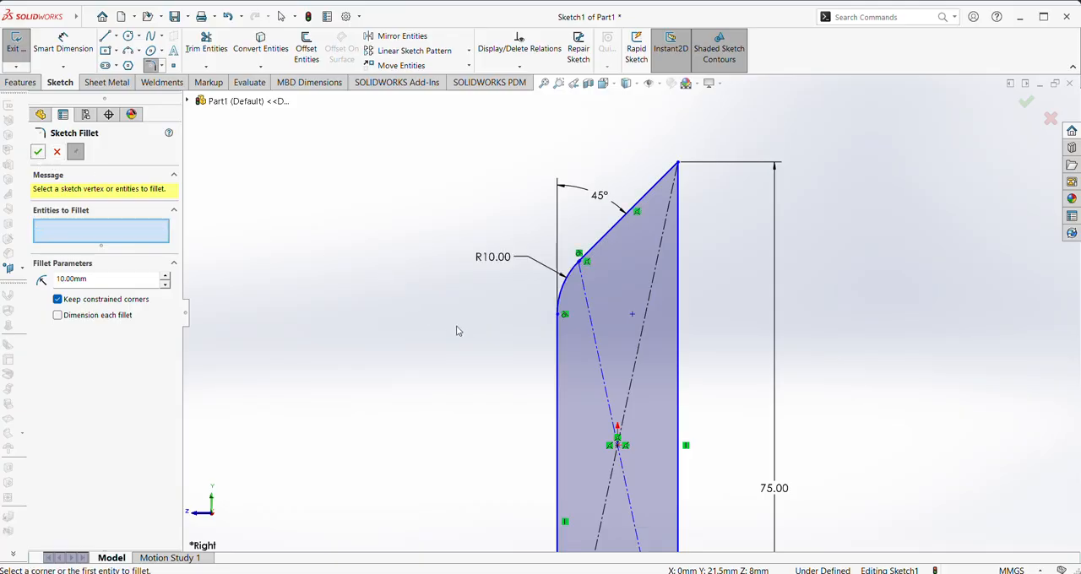
pyautogui.press('z')
pyautogui.click(37, 152)
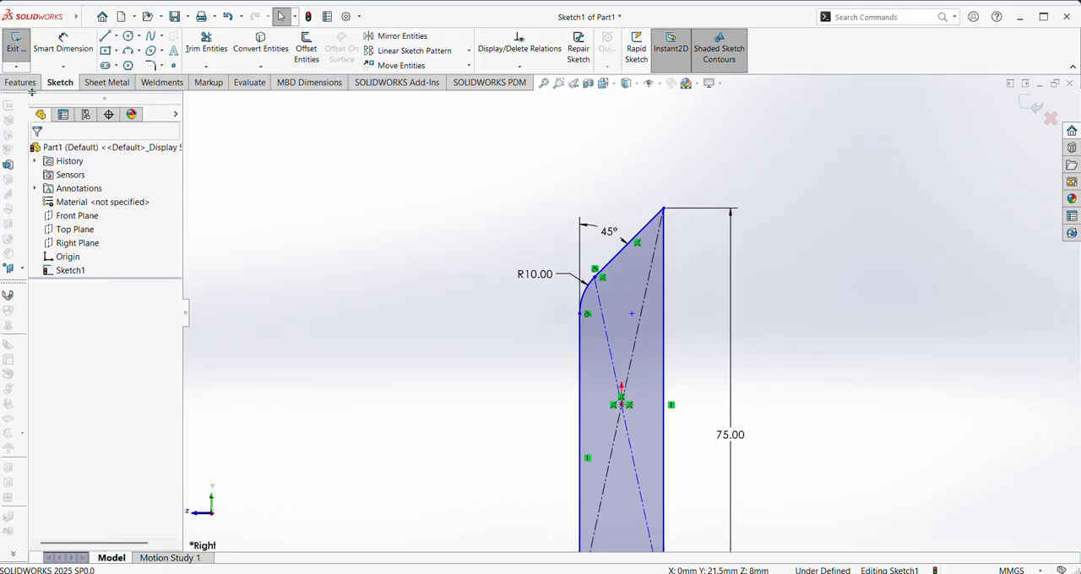
# Extrude the closed bevelled profile 250 mm with the Mid Plane end condition
pyautogui.click(20, 82)
pyautogui.click(20, 59)
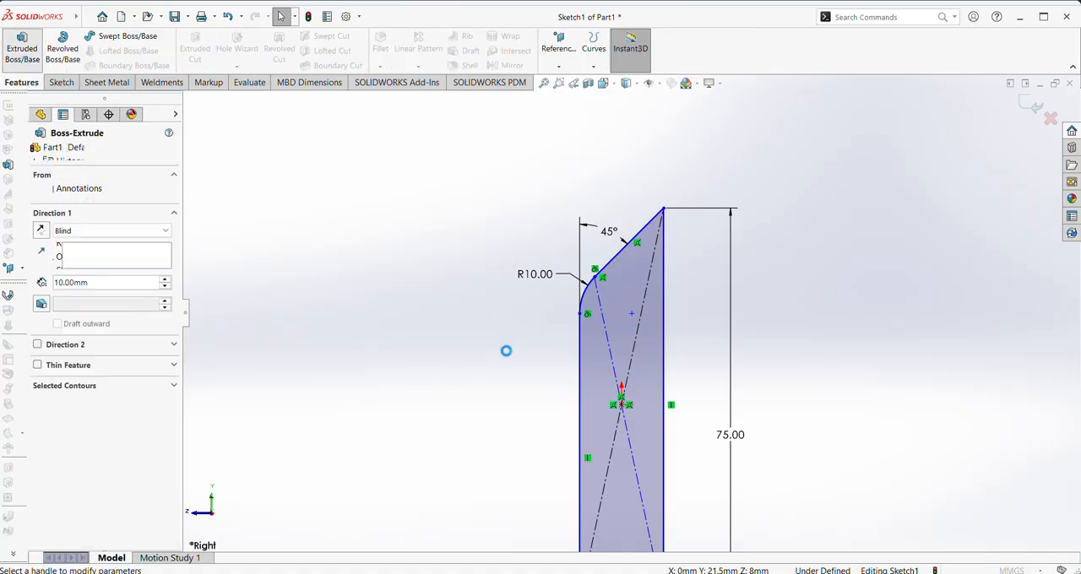
pyautogui.click(165, 229)
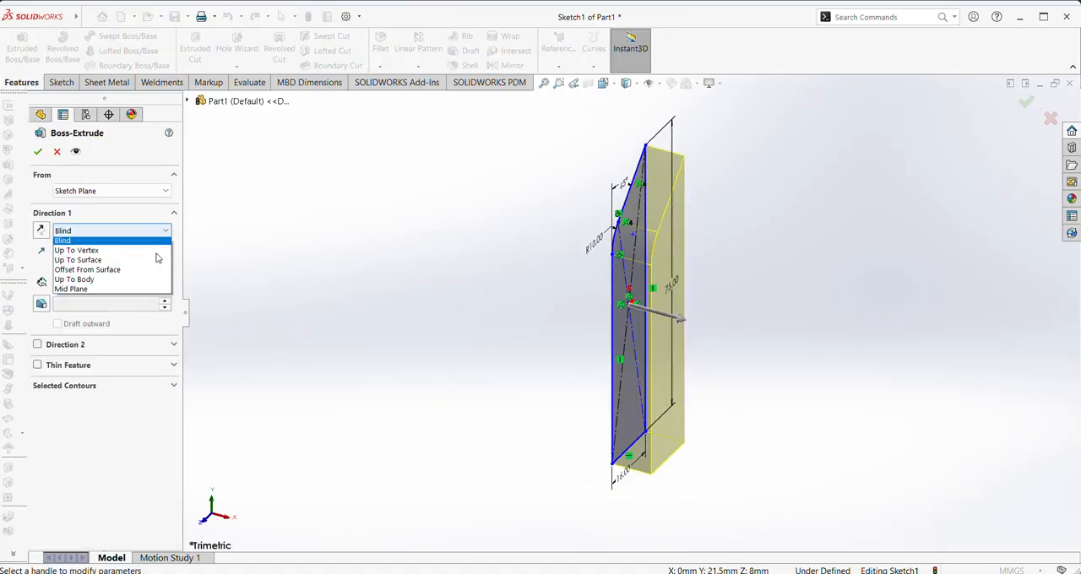
pyautogui.click(142, 284)
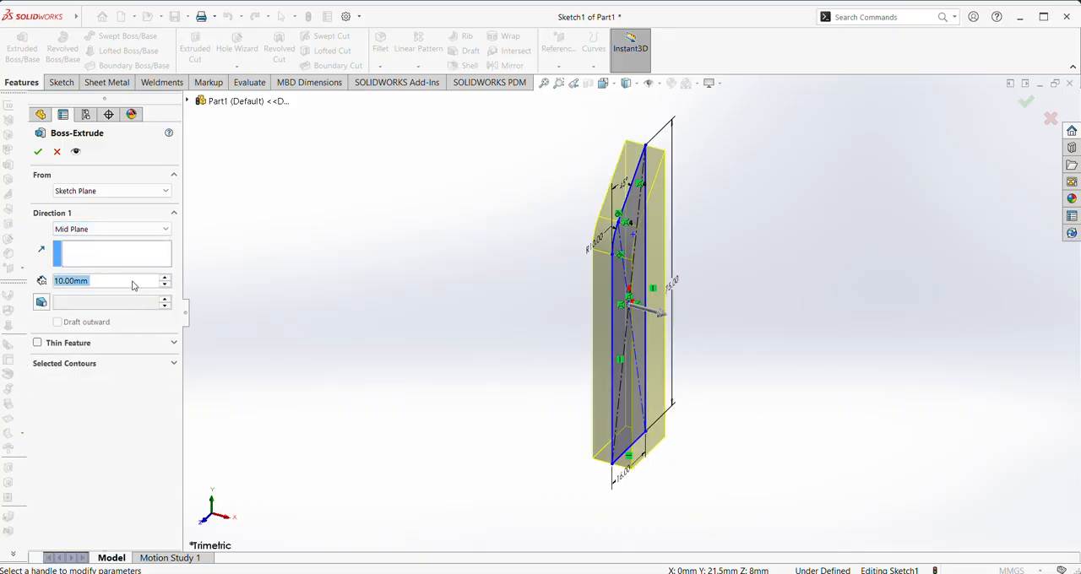
pyautogui.write('250')
pyautogui.press('Return')
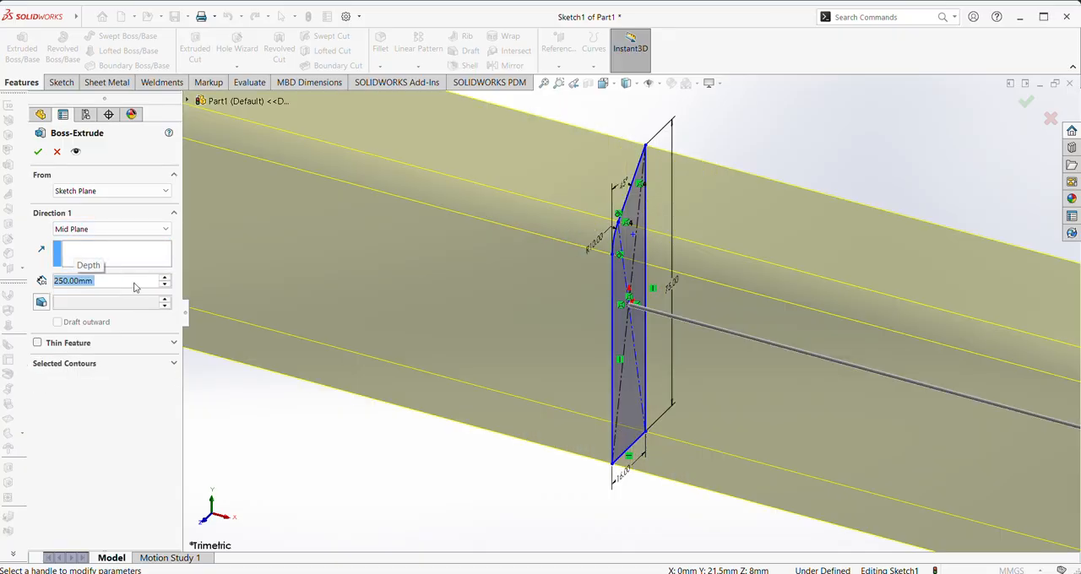
pyautogui.click(38, 152)
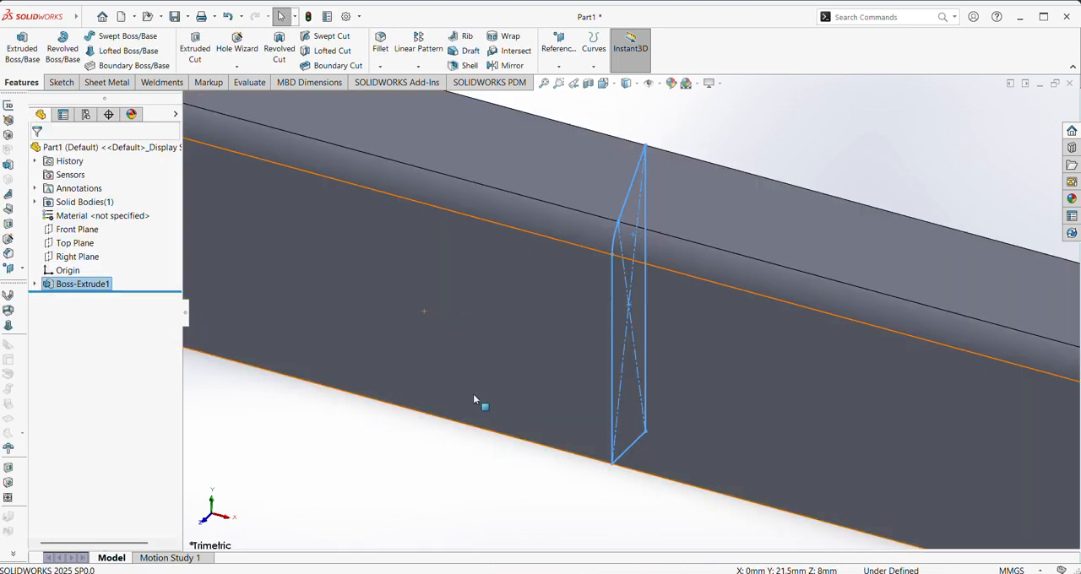
pyautogui.press('f')
pyautogui.click(438, 436)
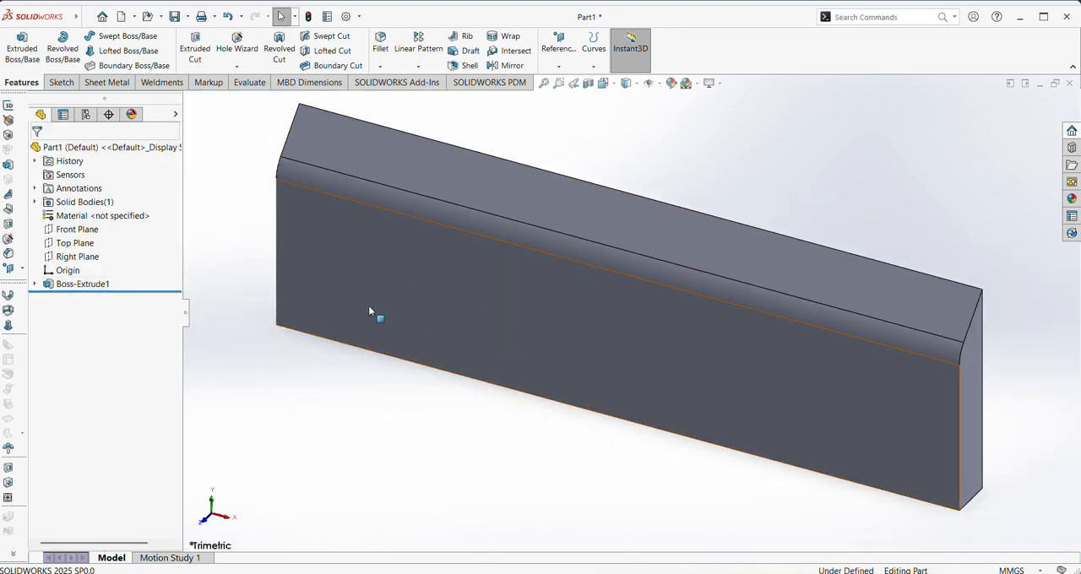
# Sketch five points on the large front face: two stacked near the left end, two stacked below the origin and one between the pairs
pyautogui.rightClick(431, 284)
pyautogui.click(462, 261)
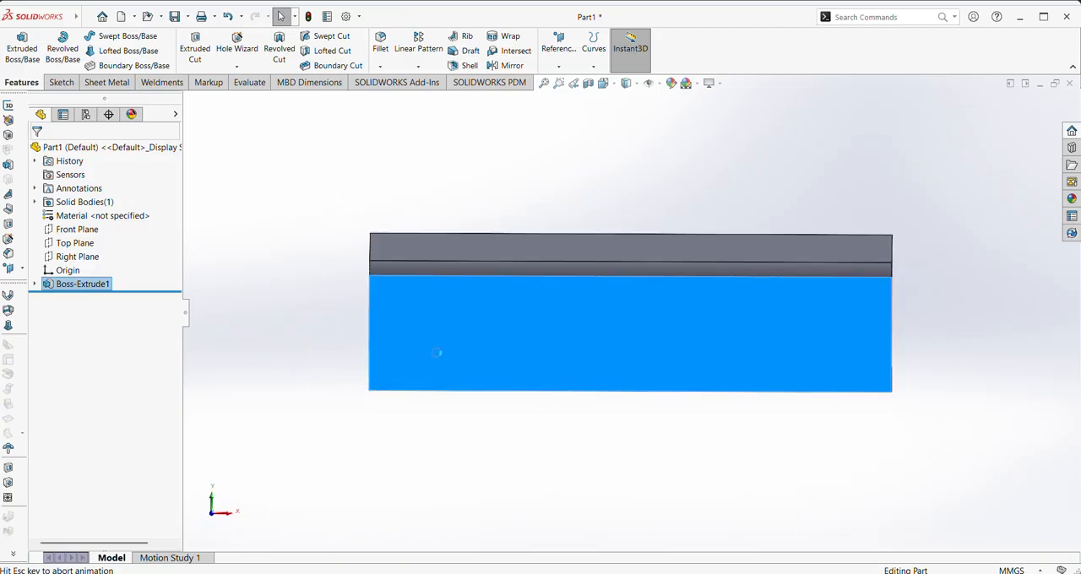
pyautogui.click(173, 65)
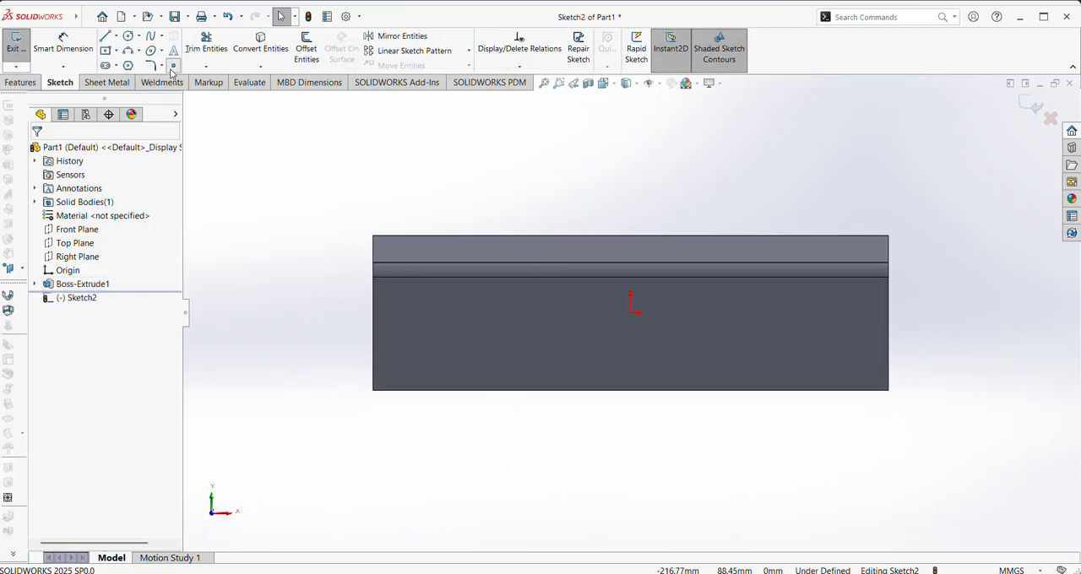
pyautogui.click(401, 314)
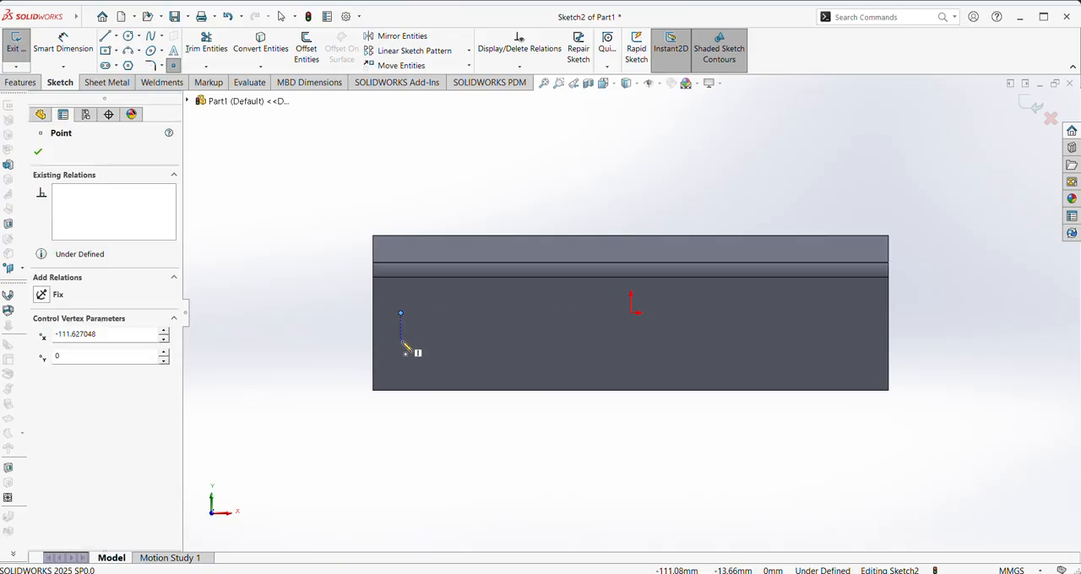
pyautogui.click(402, 369)
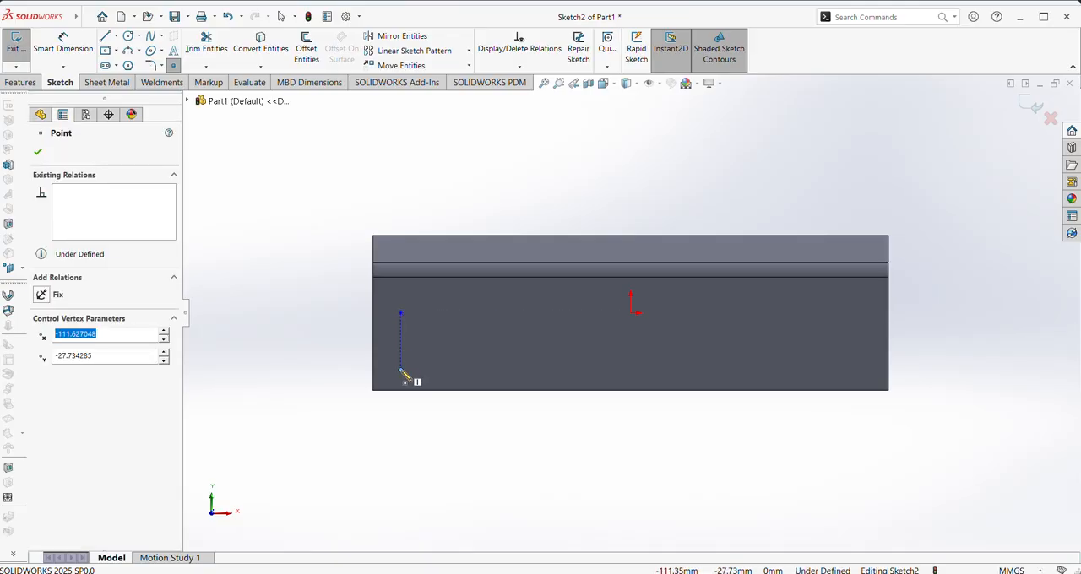
pyautogui.click(504, 345)
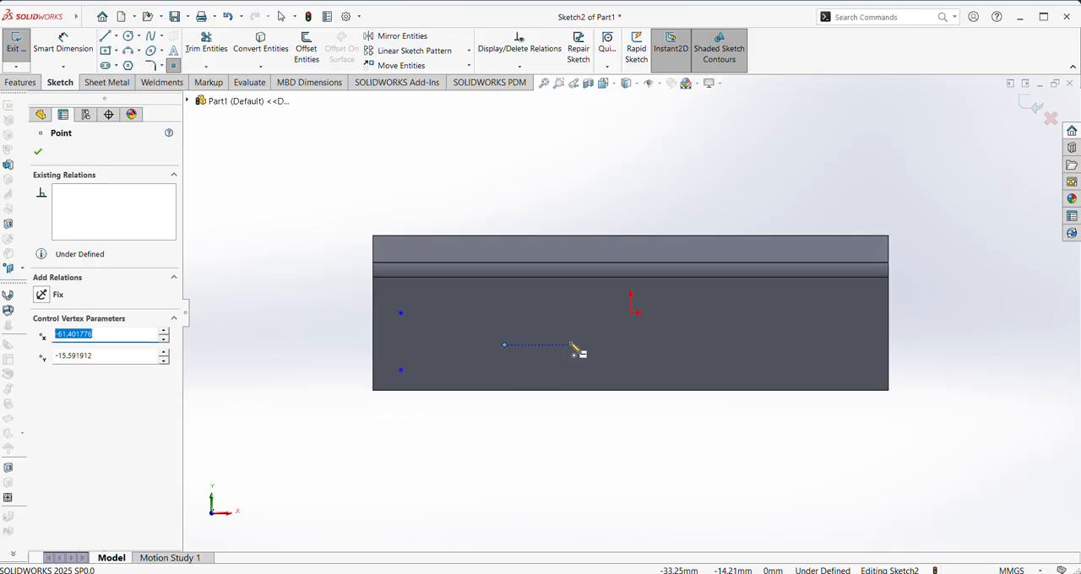
pyautogui.click(630, 327)
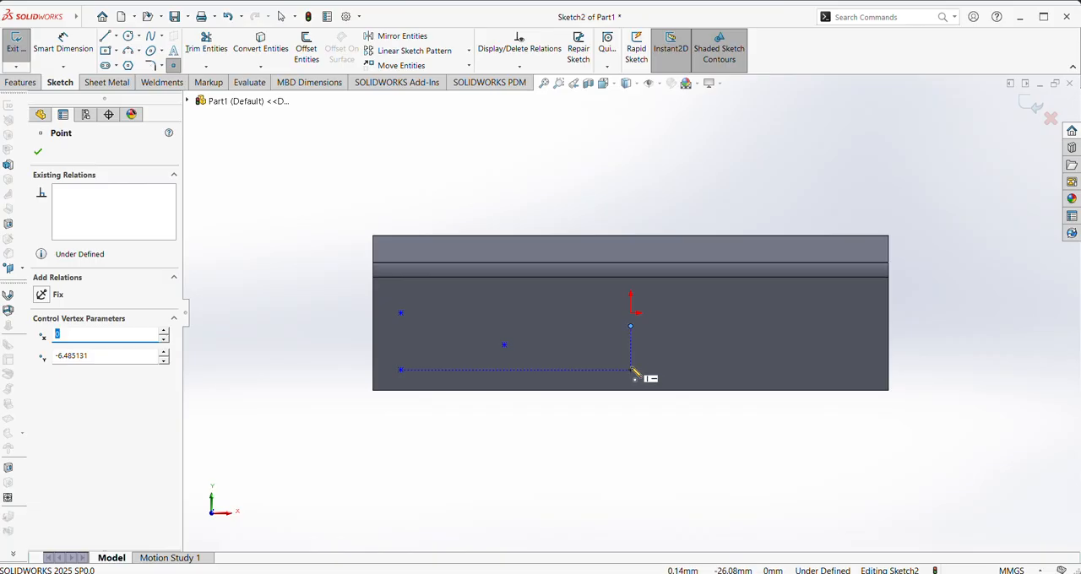
pyautogui.click(631, 370)
pyautogui.rightClick(592, 372)
pyautogui.click(616, 380)
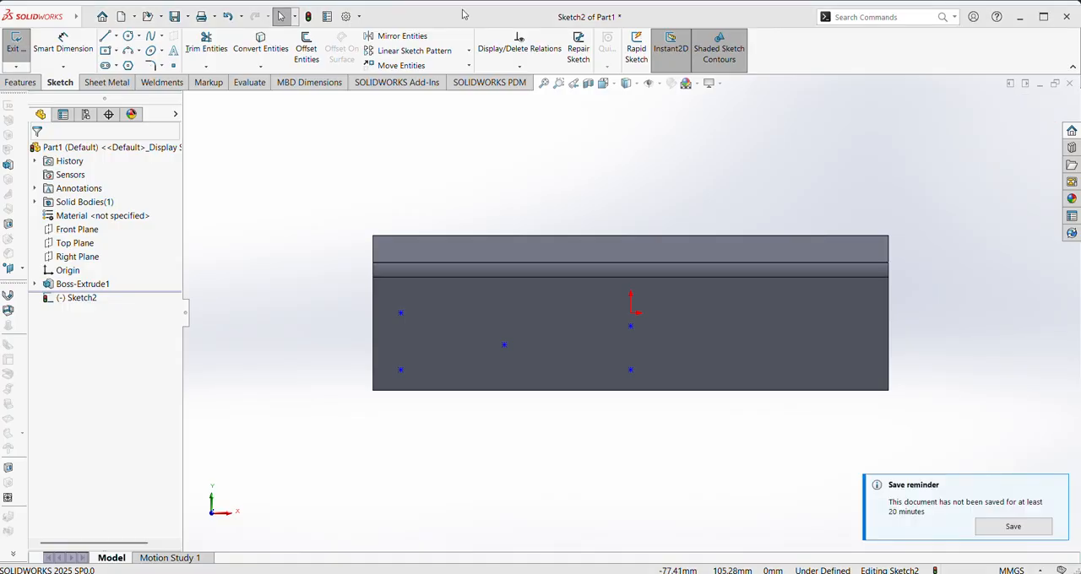
# Add a Vertical relation to the pair of points near the left end and another to the pair below the origin
pyautogui.click(402, 314)
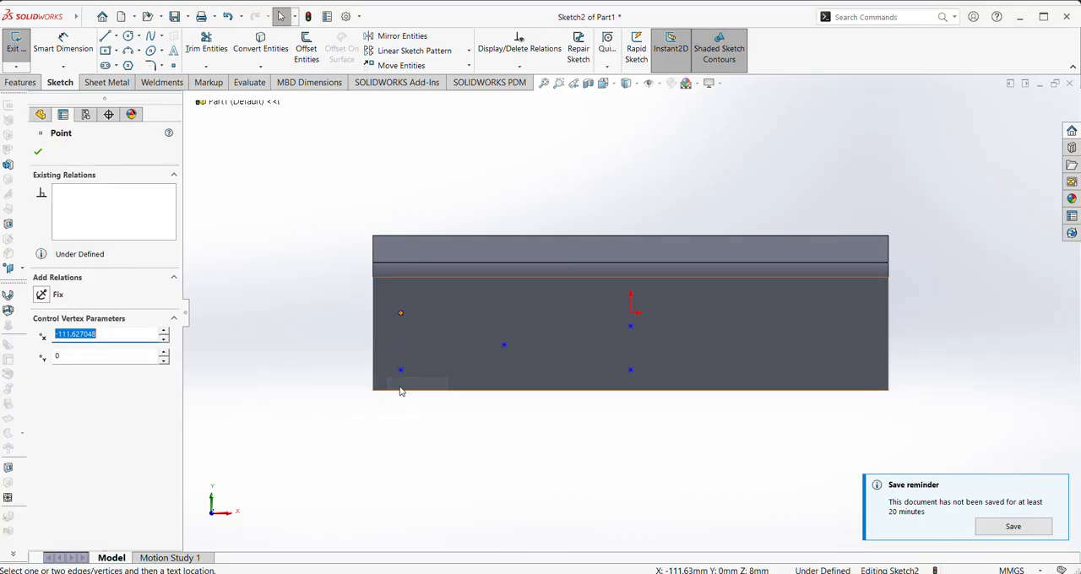
pyautogui.click(401, 371)
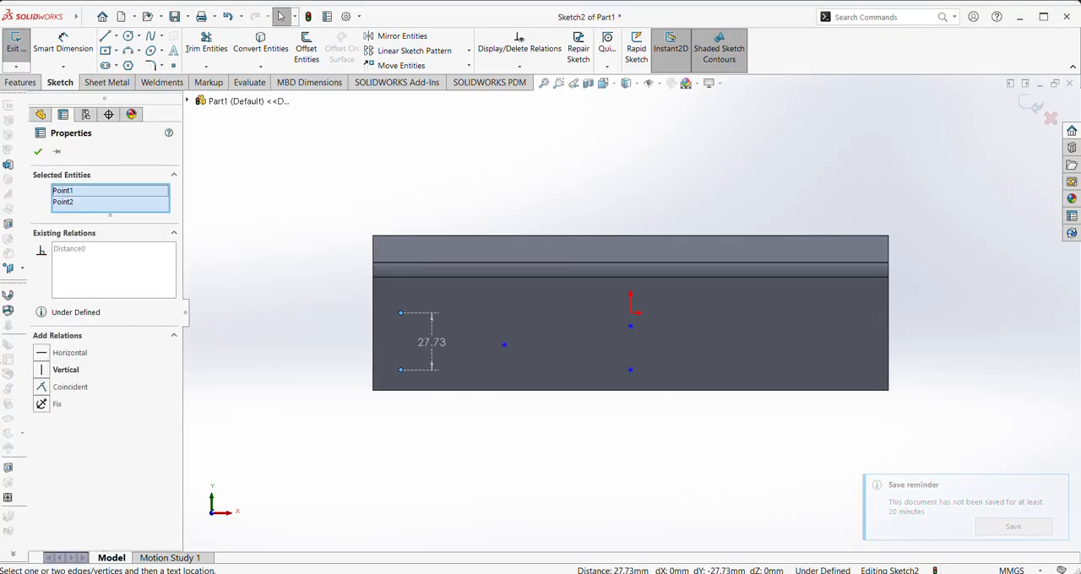
pyautogui.click(46, 372)
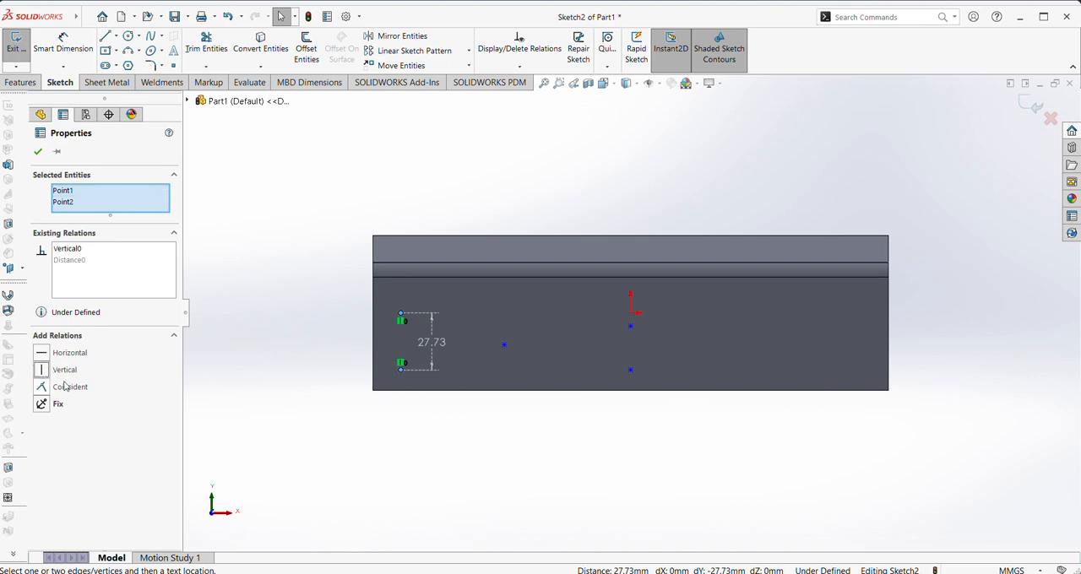
pyautogui.click(630, 326)
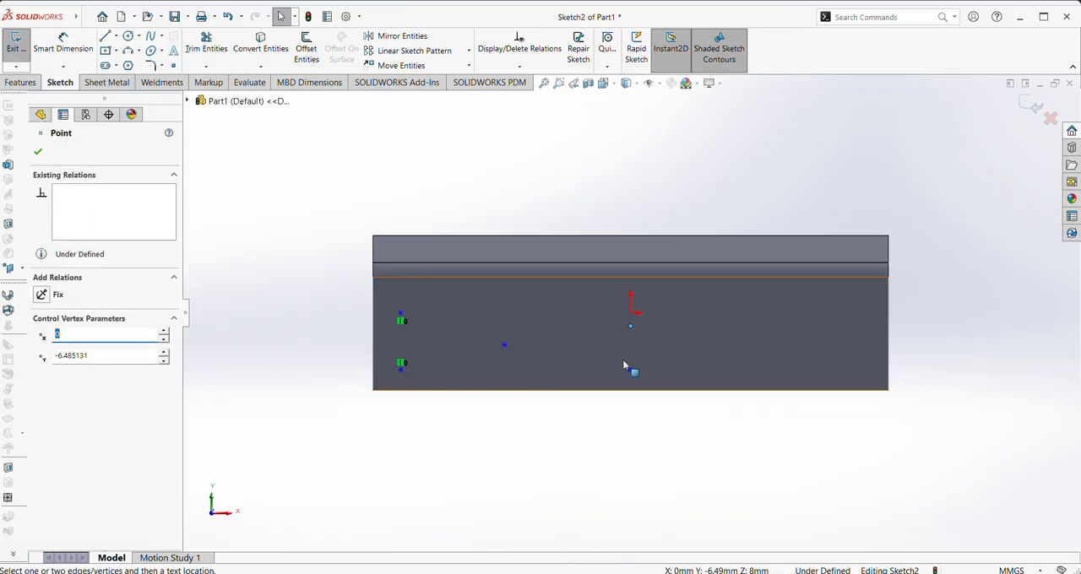
pyautogui.keyDown('ctrl'); pyautogui.click(630, 369); pyautogui.keyUp('ctrl')
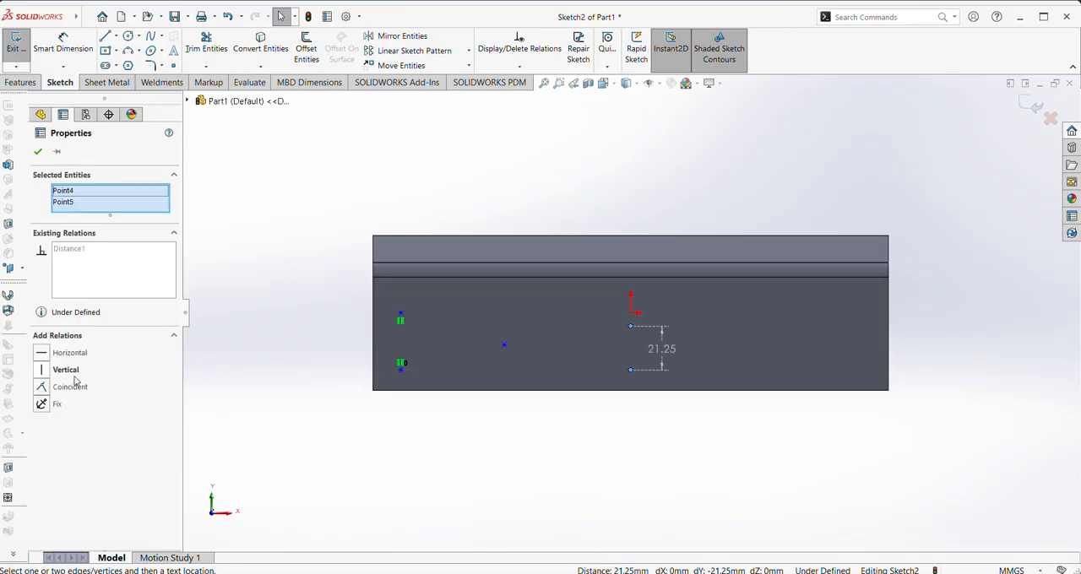
pyautogui.click(39, 373)
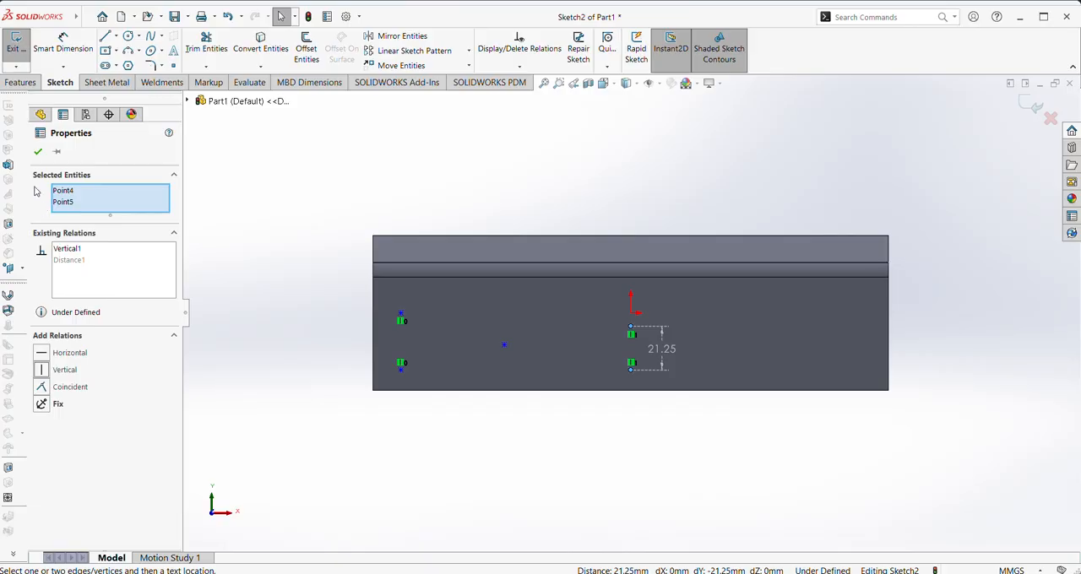
pyautogui.click(38, 152)
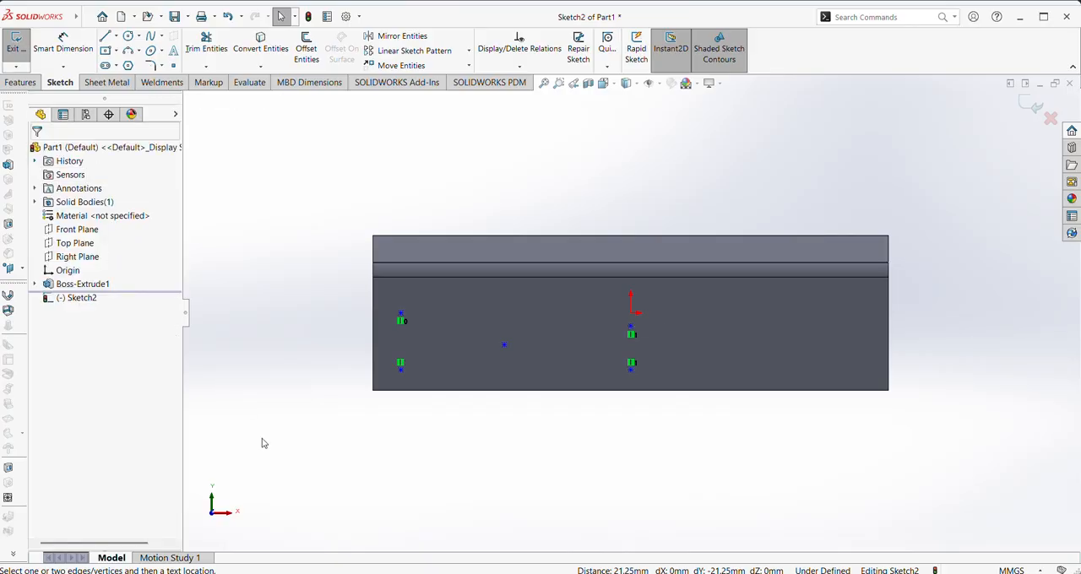
# Dimension the lower left point 13 mm above the face's bottom edge
pyautogui.scroll(-2, 414, 396)
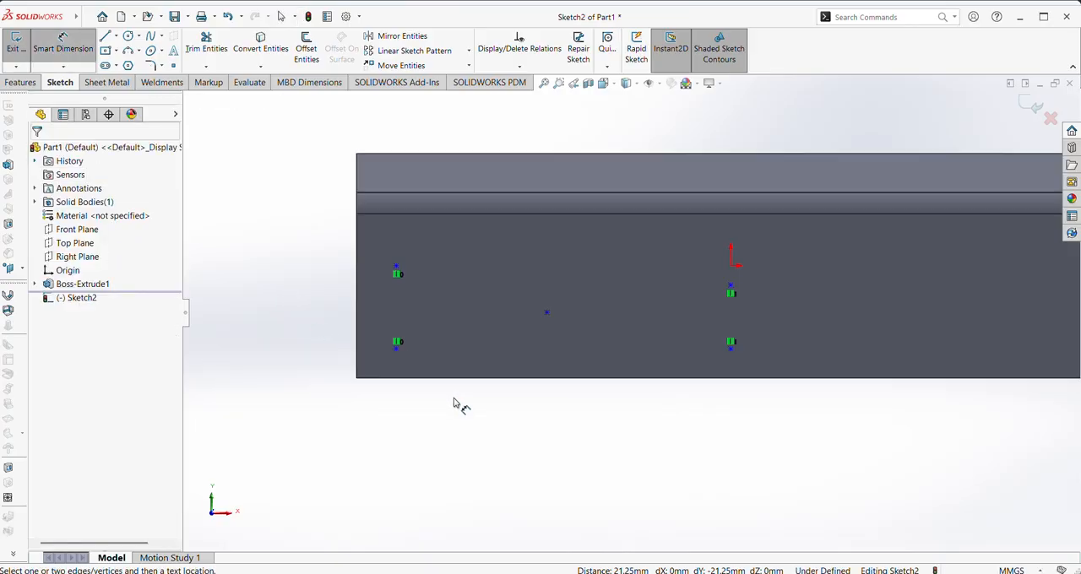
pyautogui.click(394, 350)
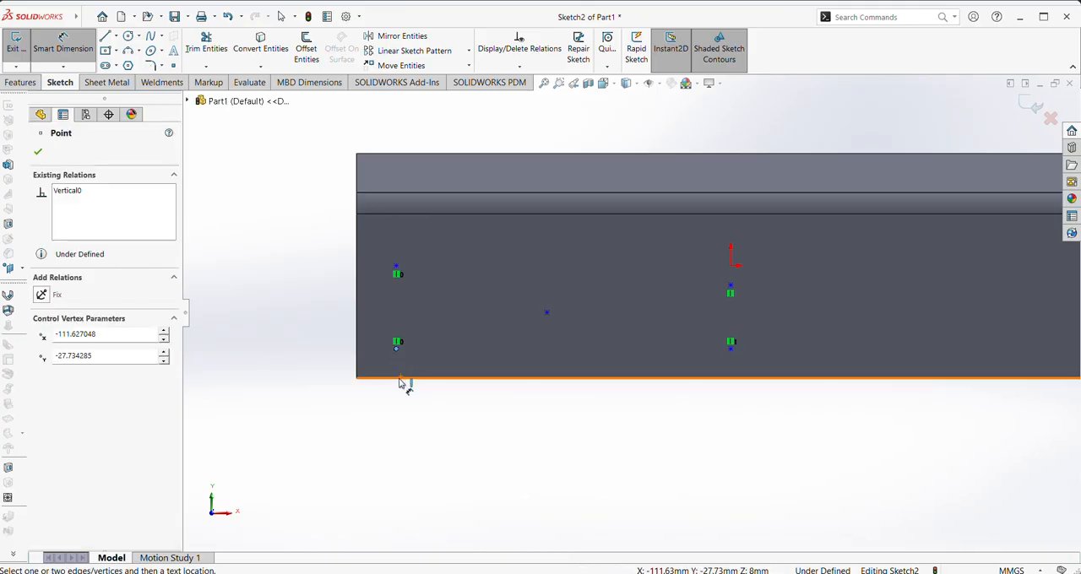
pyautogui.click(400, 379)
pyautogui.click(308, 372)
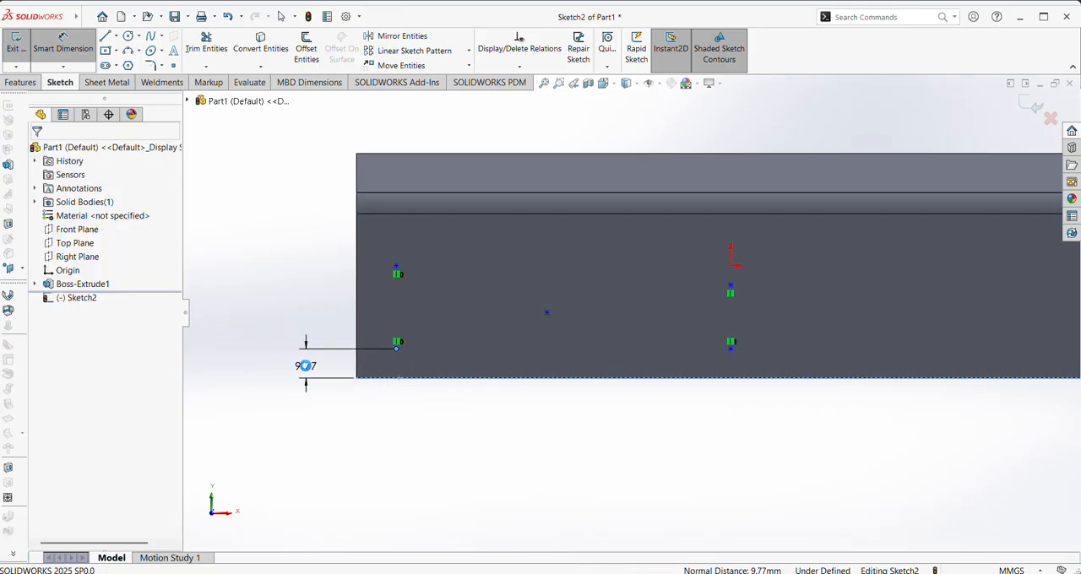
pyautogui.press('Return')
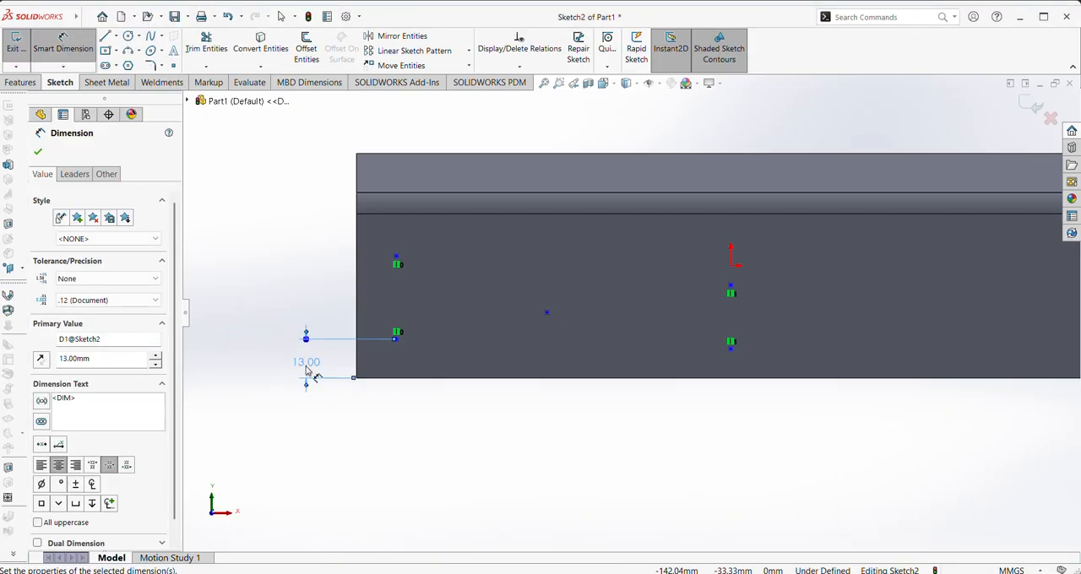
# Dimension the vertical spacing between the two left points as 19 mm
pyautogui.click(401, 262)
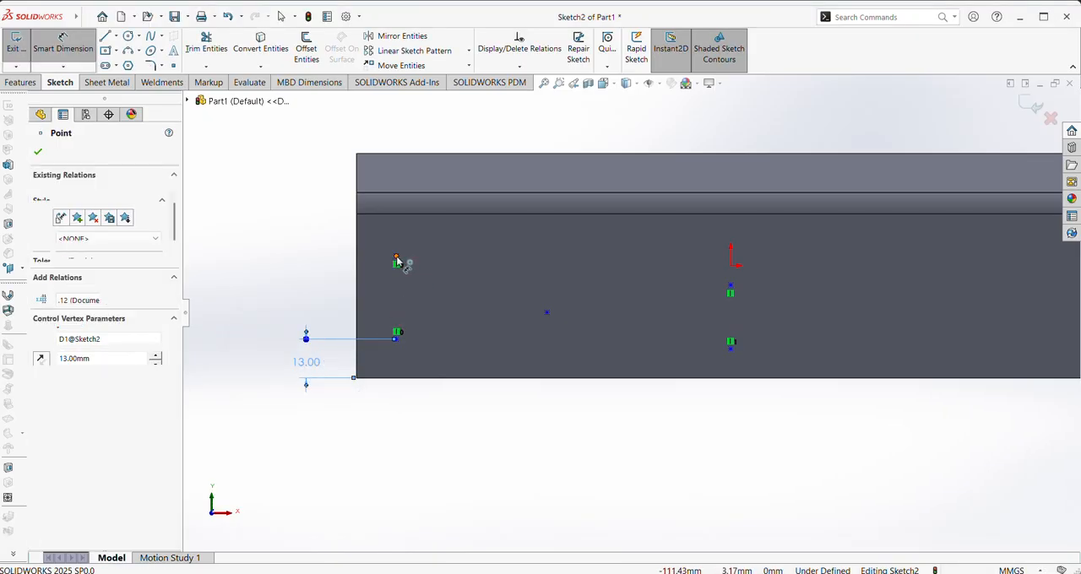
pyautogui.click(403, 340)
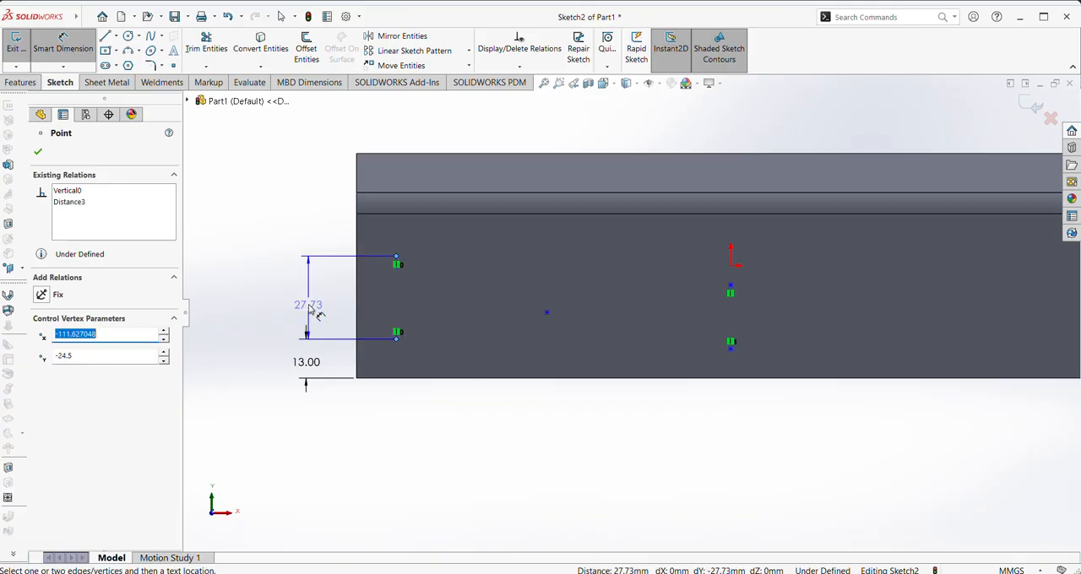
pyautogui.click(306, 295)
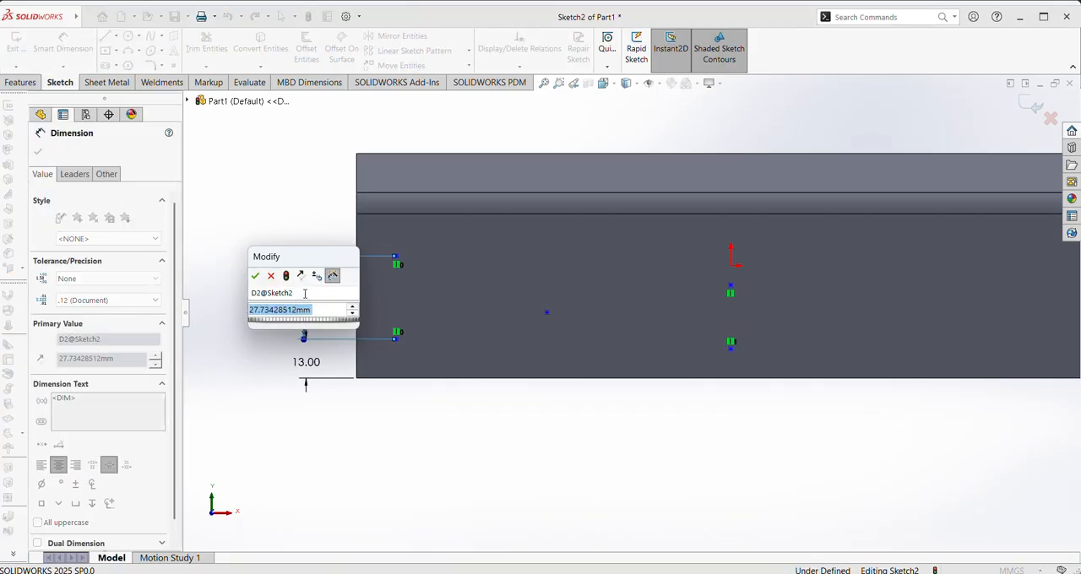
pyautogui.write('19')
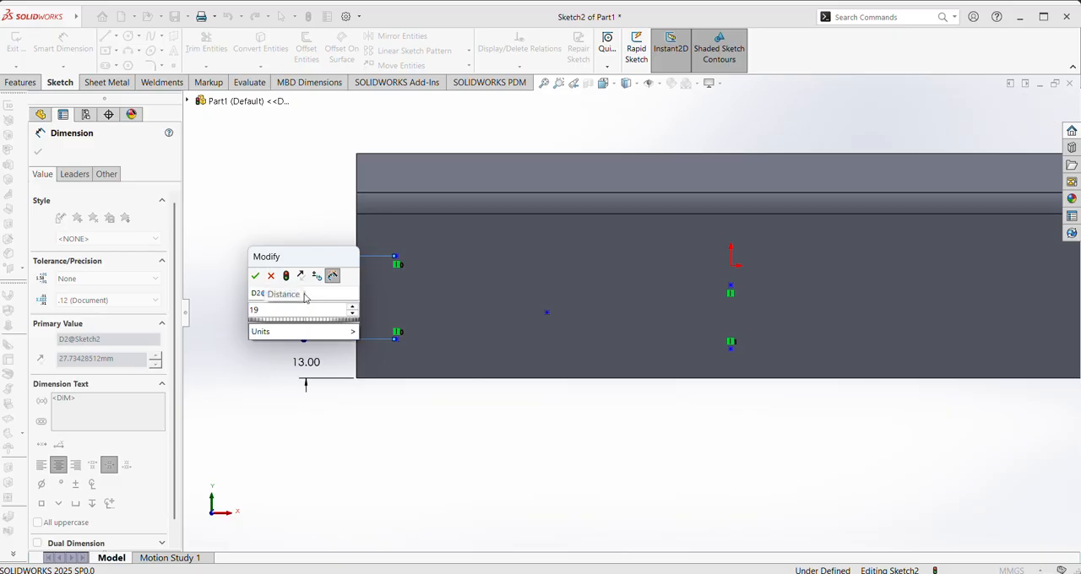
pyautogui.press('Return')
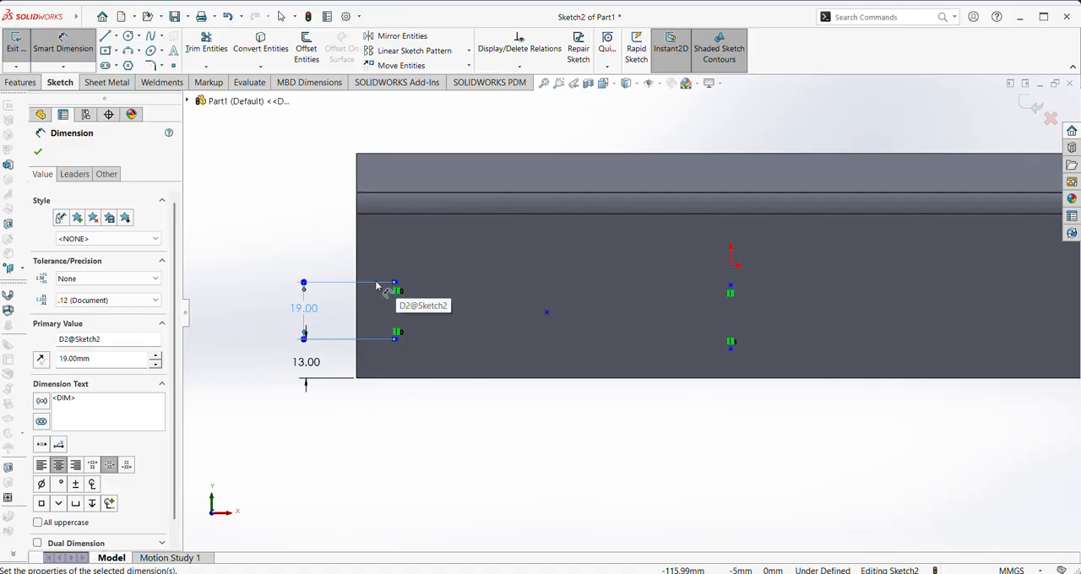
pyautogui.click(37, 151)
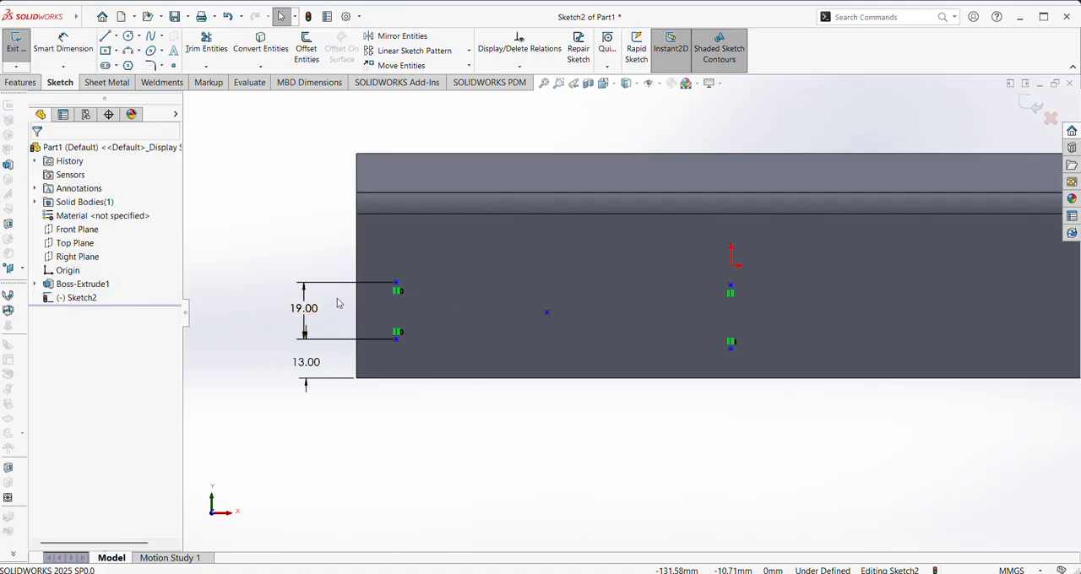
# Dimension the upper left point 15 mm from the face's left edge
pyautogui.moveTo(386, 429); pyautogui.dragTo(386, 364, button='right')
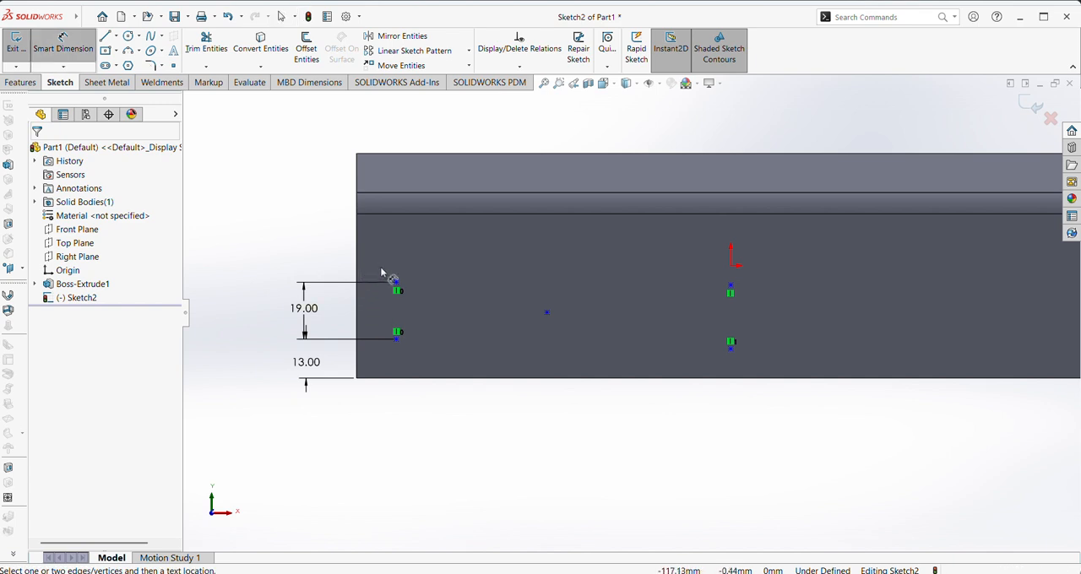
pyautogui.click(397, 286)
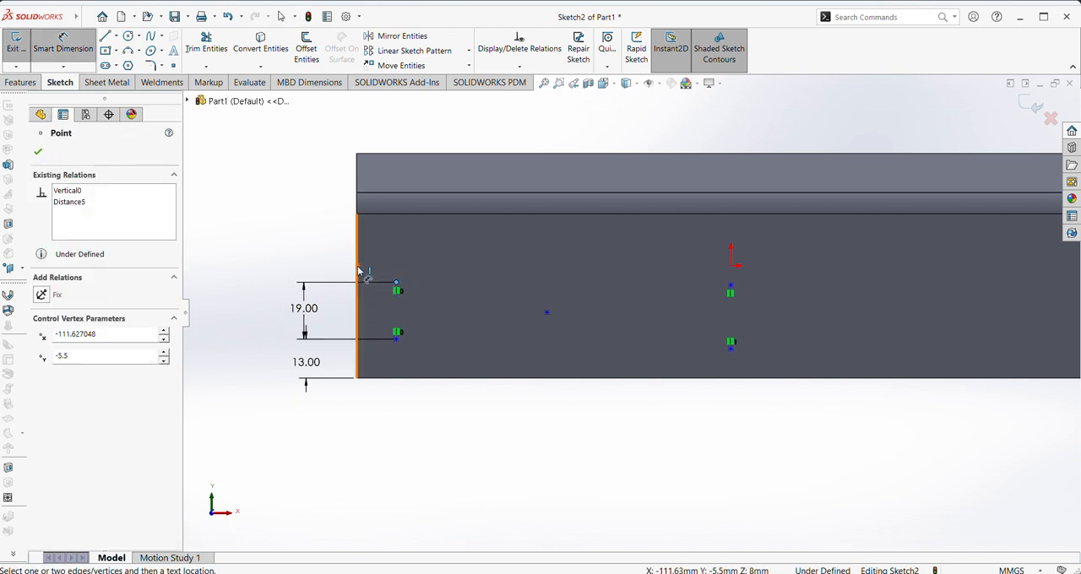
pyautogui.click(356, 271)
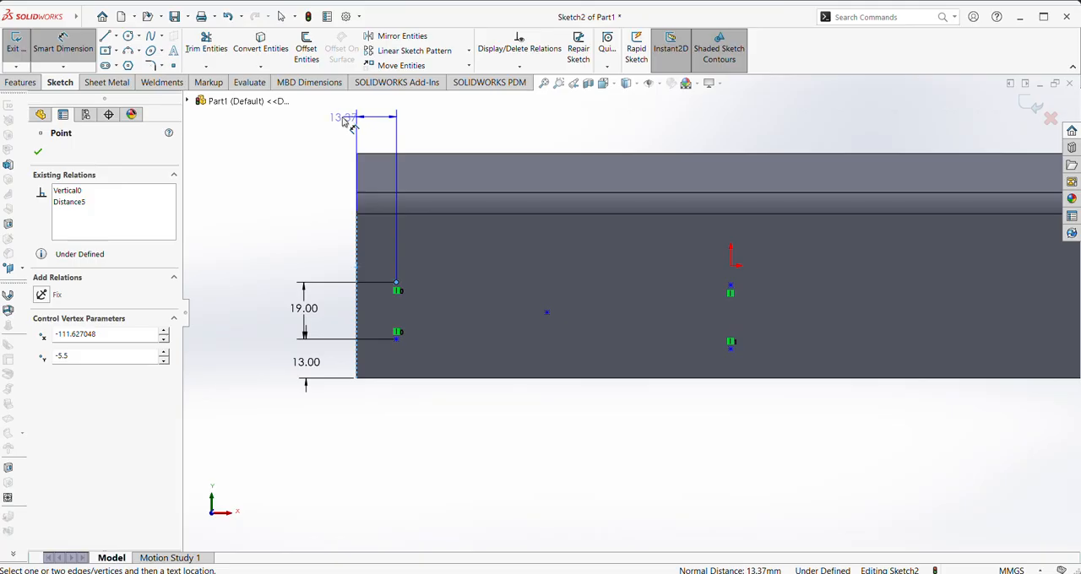
pyautogui.click(330, 125)
pyautogui.write('15')
pyautogui.press('Return')
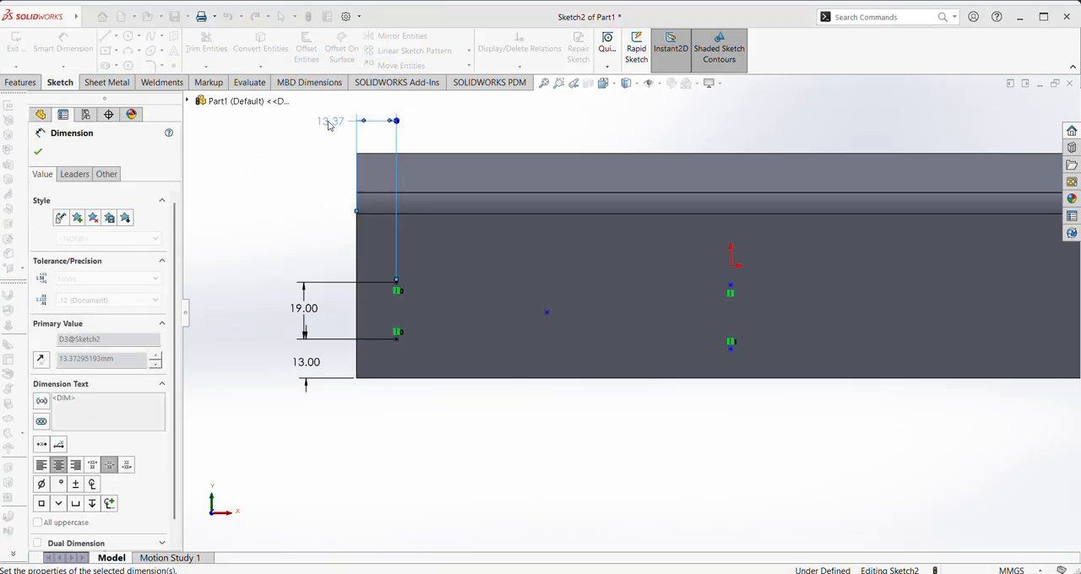
pyautogui.click(39, 152)
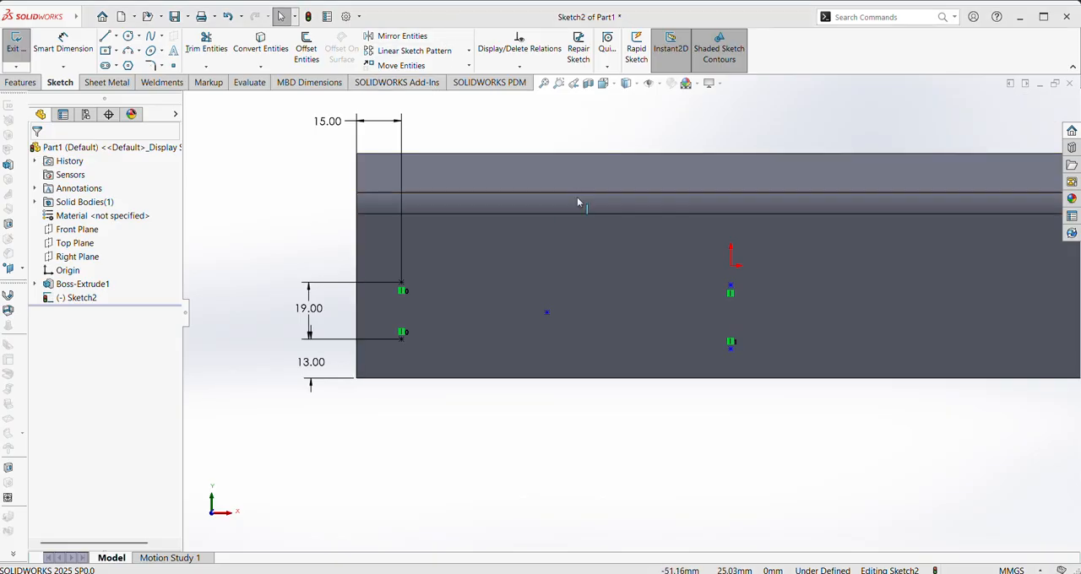
# Dimension the horizontal distance between the upper left point and the lone middle point as 55 mm
pyautogui.moveTo(578, 470); pyautogui.dragTo(581, 333, button='right')
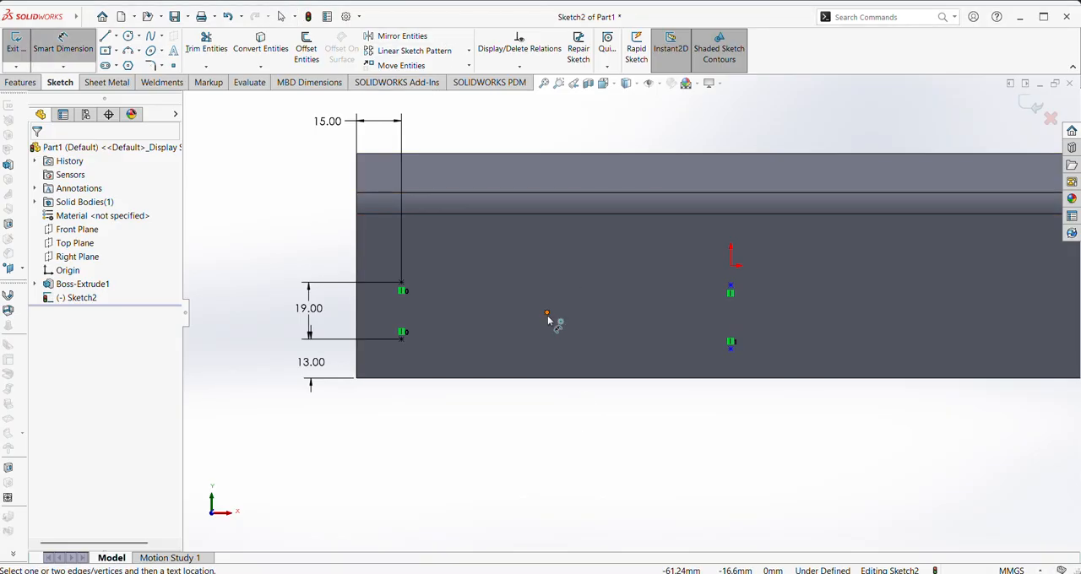
pyautogui.click(546, 314)
pyautogui.click(401, 285)
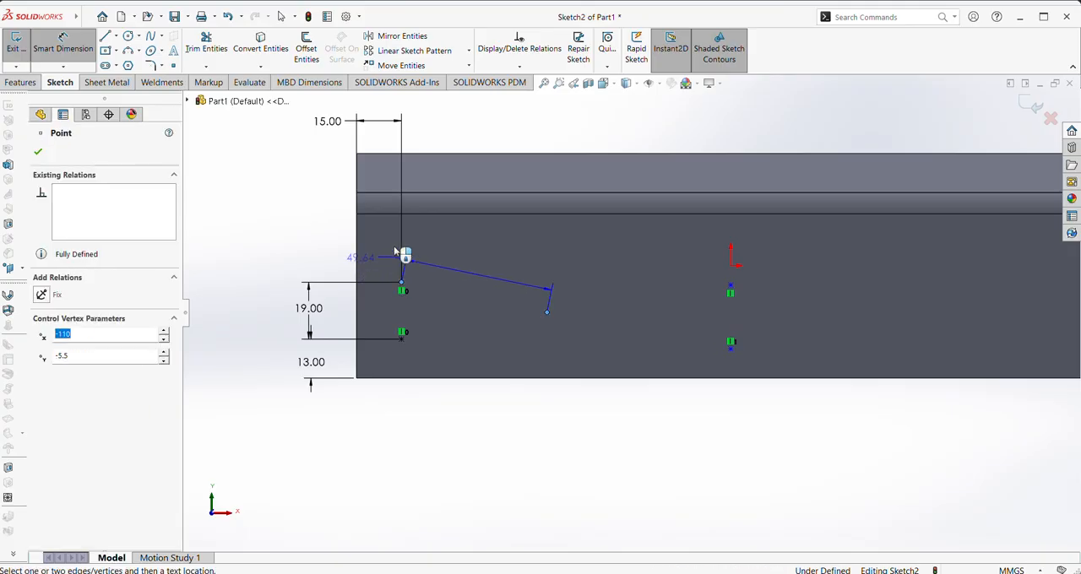
pyautogui.click(463, 122)
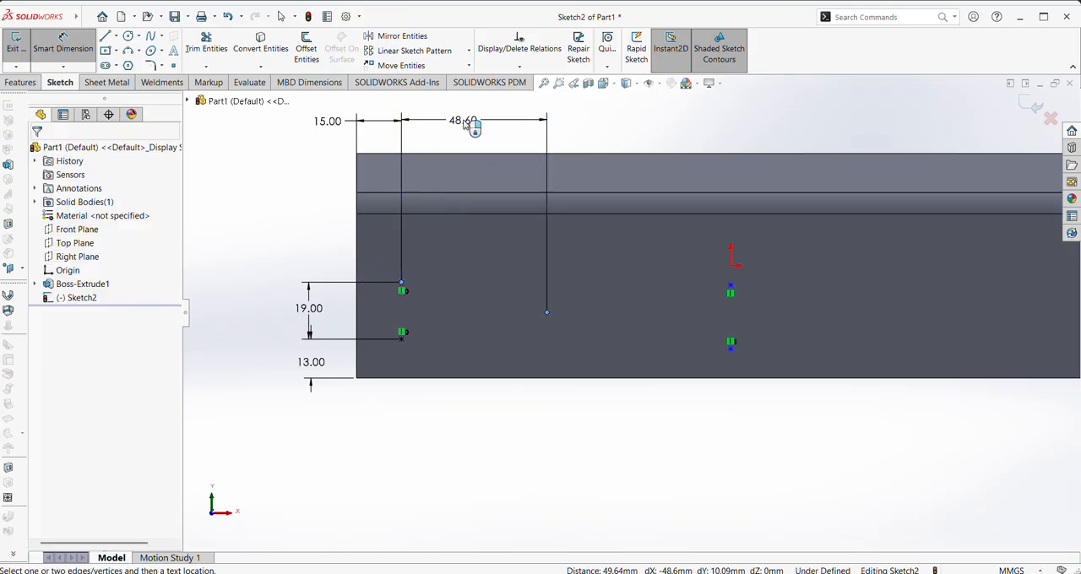
pyautogui.write('56')
pyautogui.press('Return')
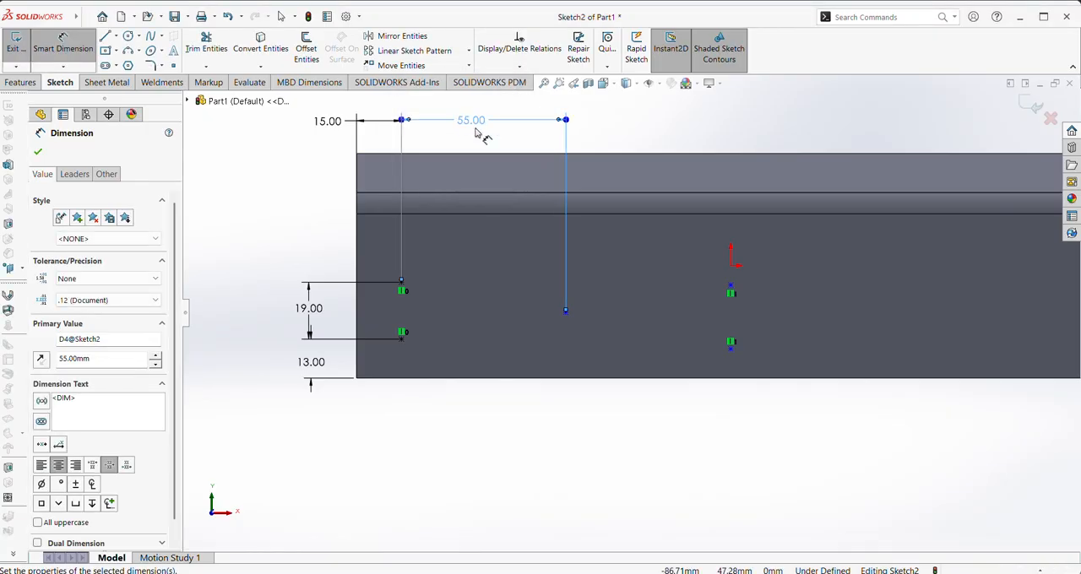
# Dimension the horizontal distance from the lone middle point to the upper point below the origin as 55 mm
pyautogui.click(731, 288)
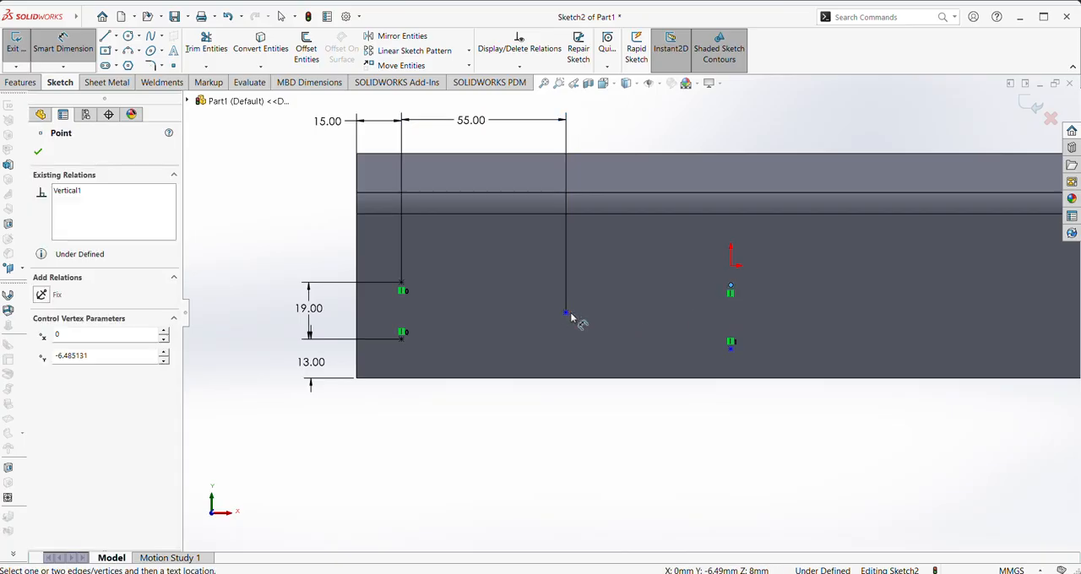
pyautogui.click(566, 314)
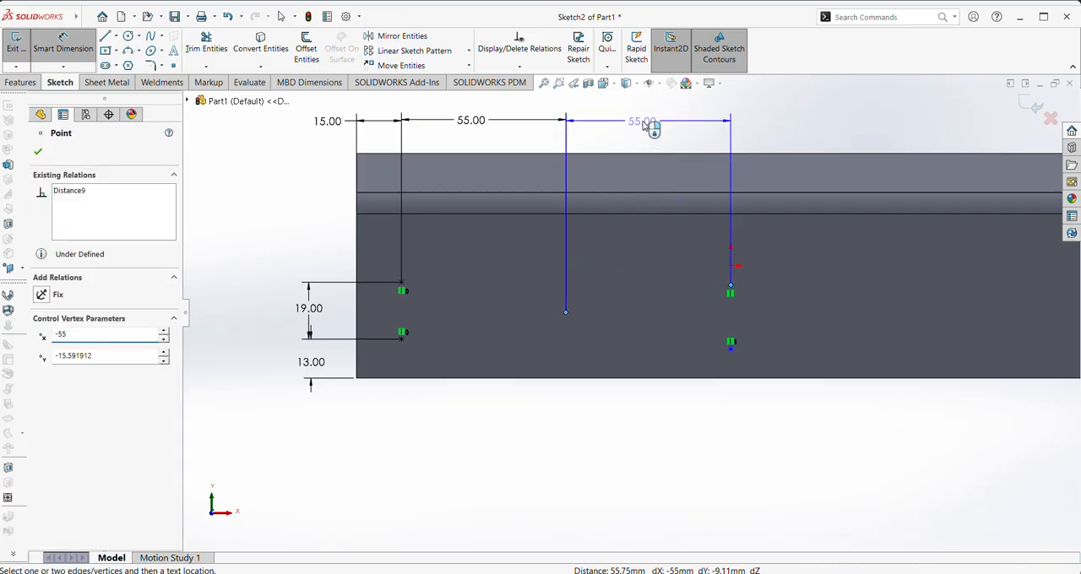
pyautogui.click(651, 128)
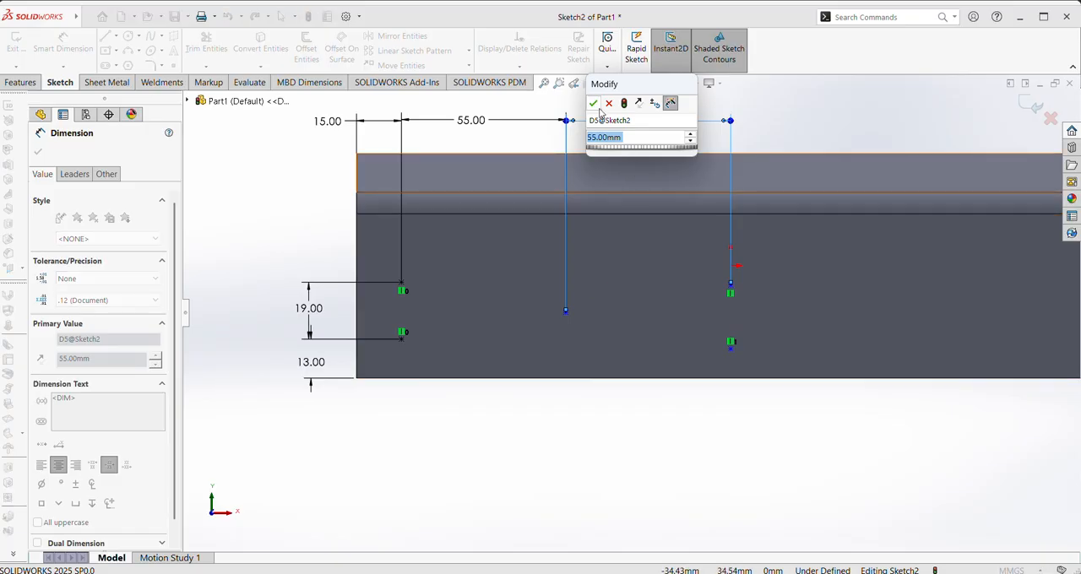
pyautogui.click(595, 105)
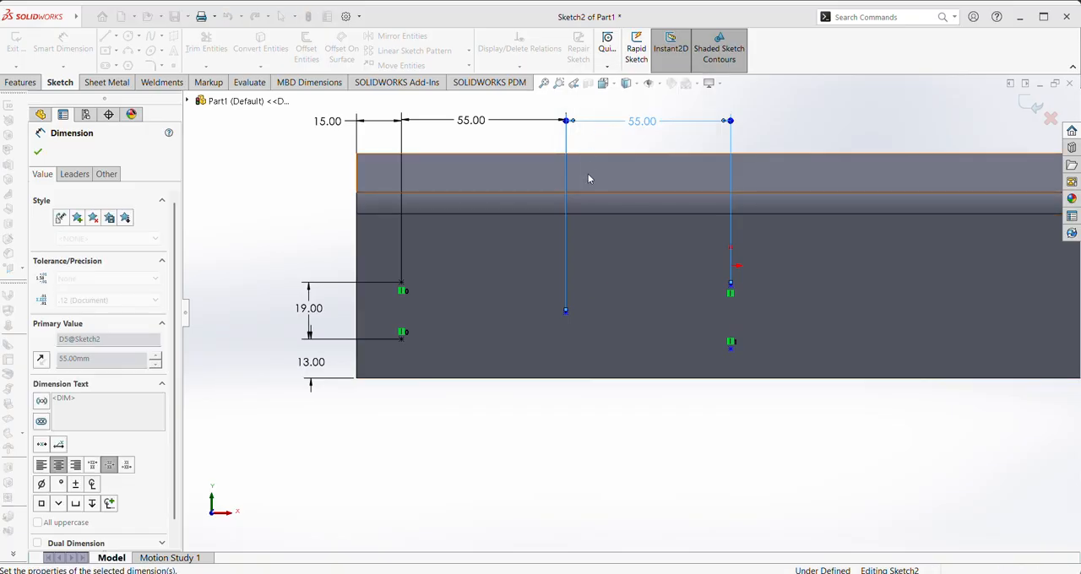
# Dimension the lone middle point 23 mm above the face's bottom edge and finish dimensioning
pyautogui.click(567, 312)
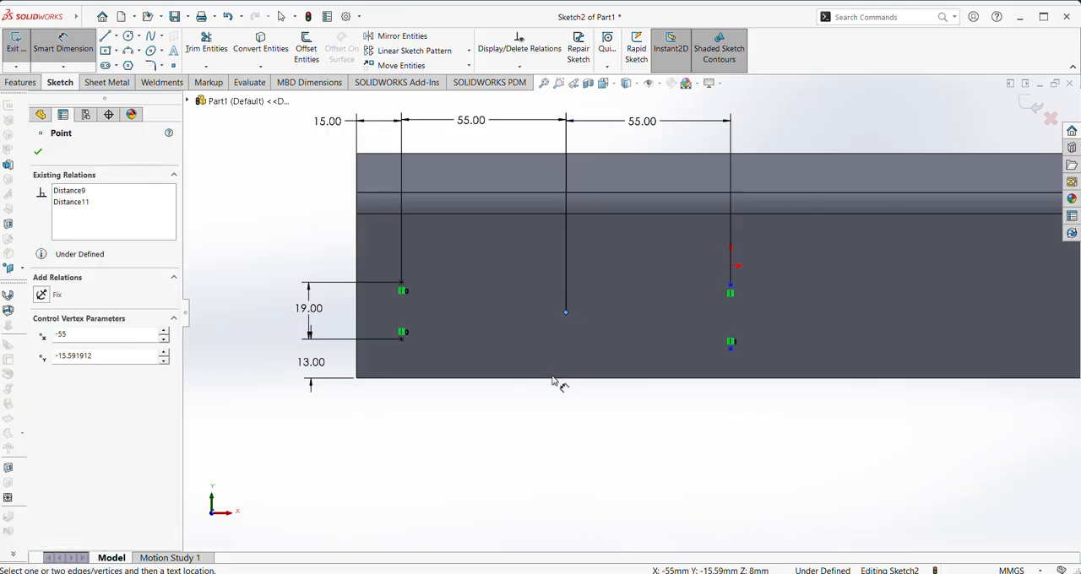
pyautogui.click(556, 379)
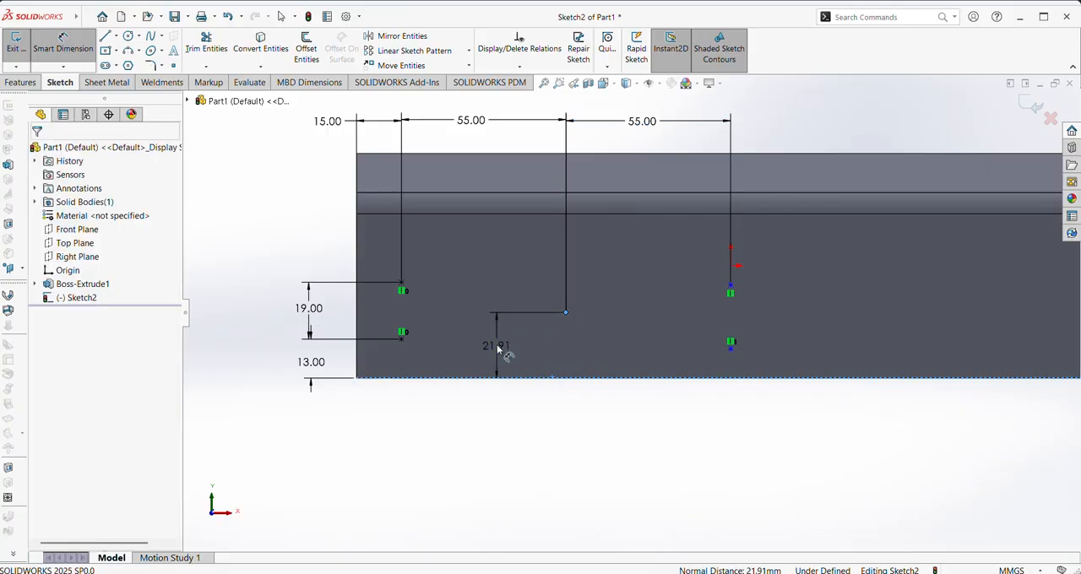
pyautogui.click(498, 348)
pyautogui.write('23')
pyautogui.press('Return')
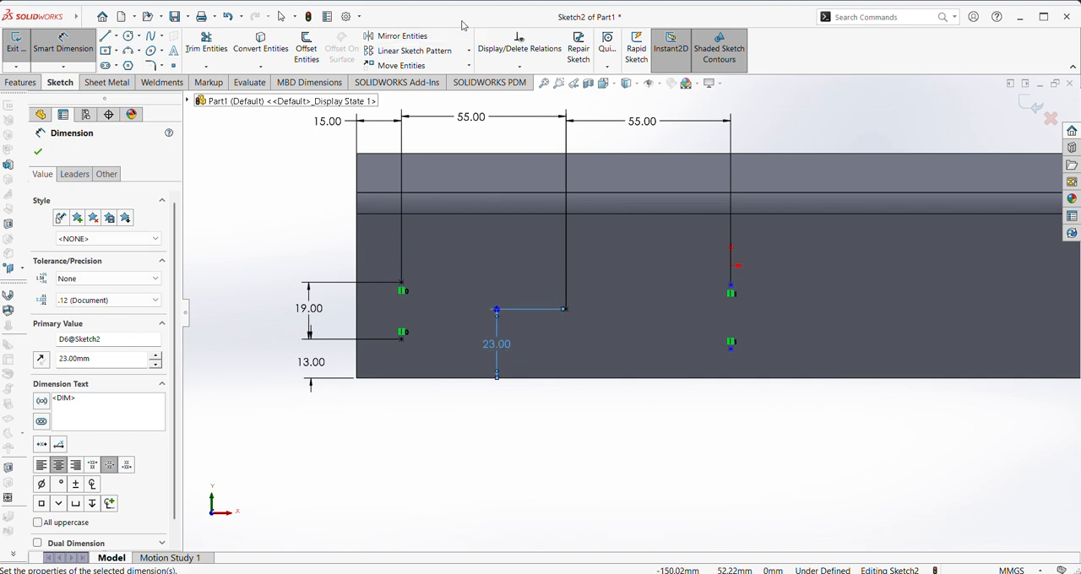
pyautogui.click(38, 152)
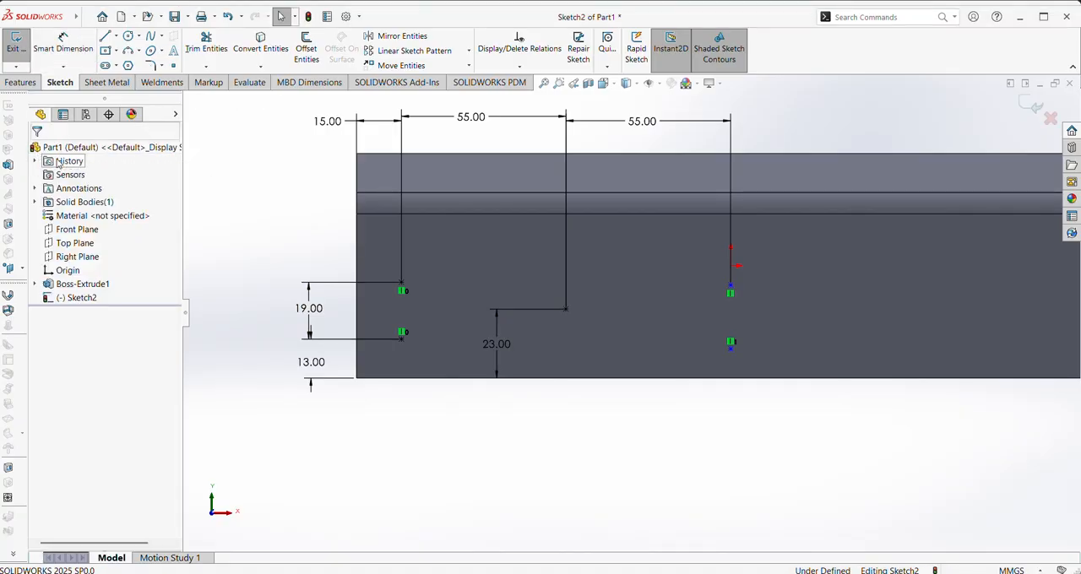
# Add a Horizontal relation between the upper point below the origin and the upper left point
pyautogui.click(732, 287)
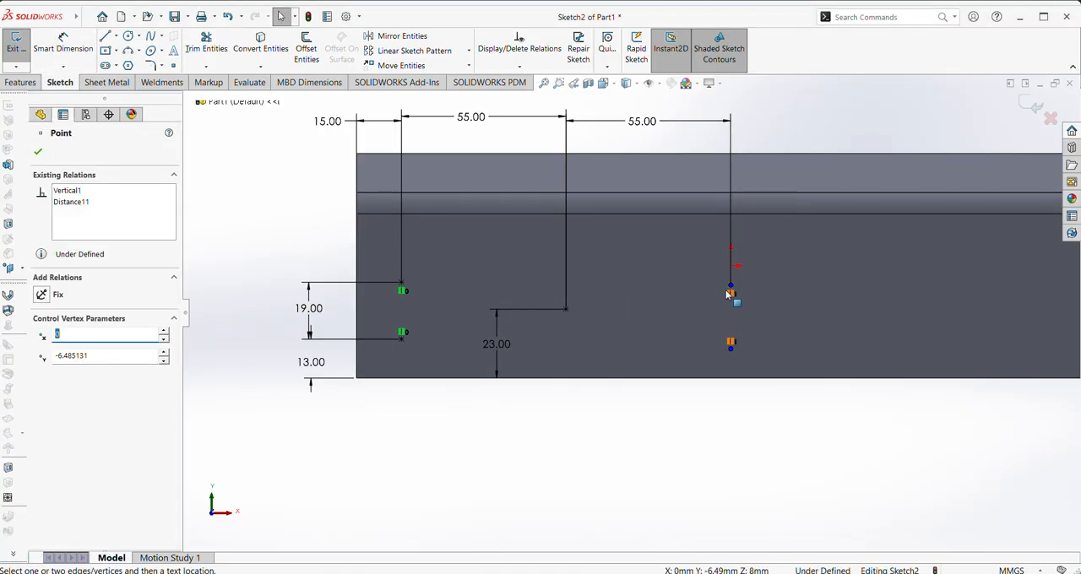
pyautogui.keyDown('ctrl'); pyautogui.click(402, 286); pyautogui.keyUp('ctrl')
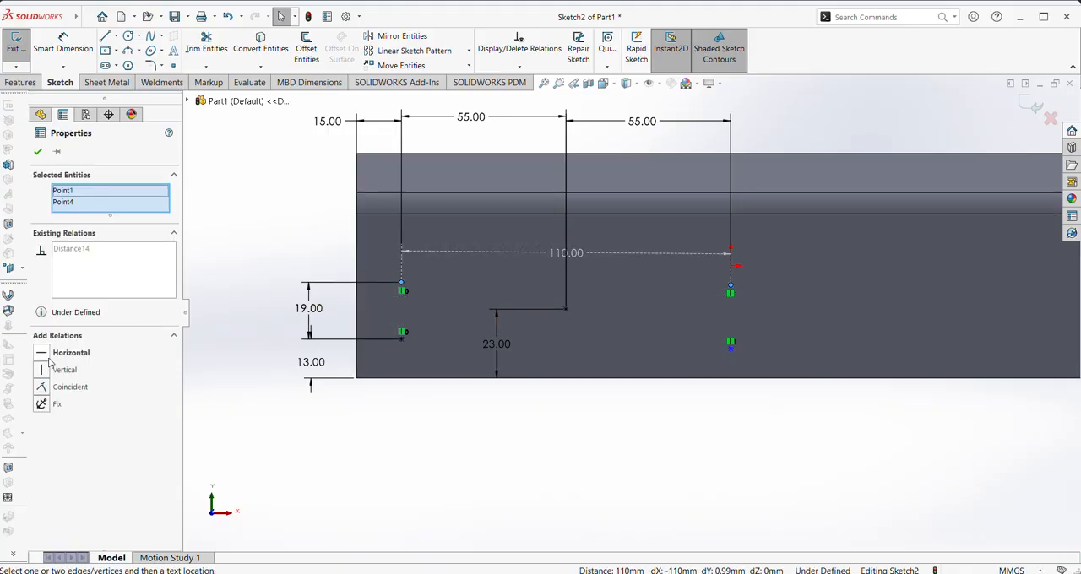
pyautogui.click(47, 356)
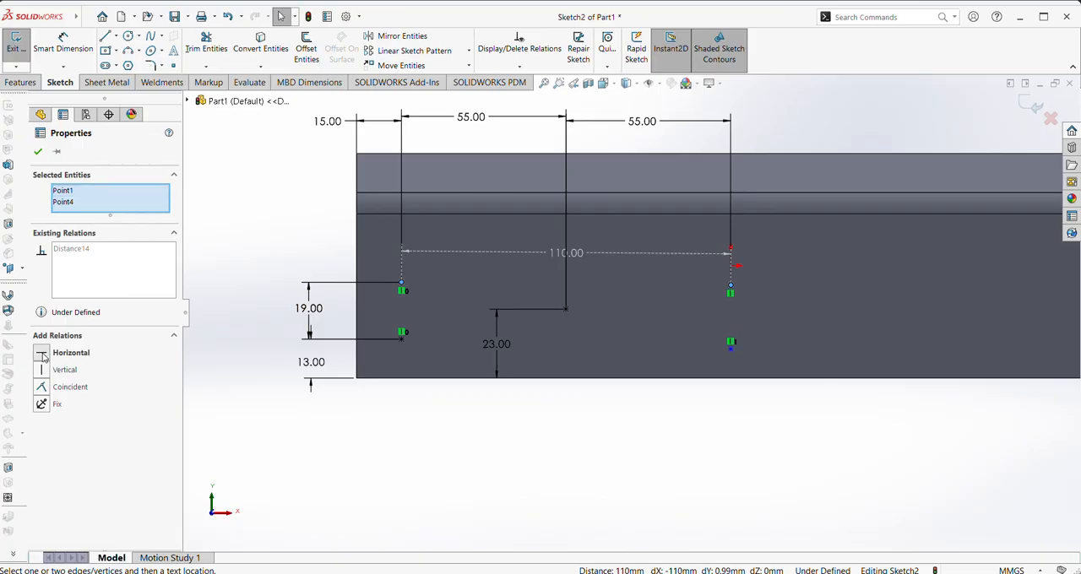
pyautogui.click(38, 153)
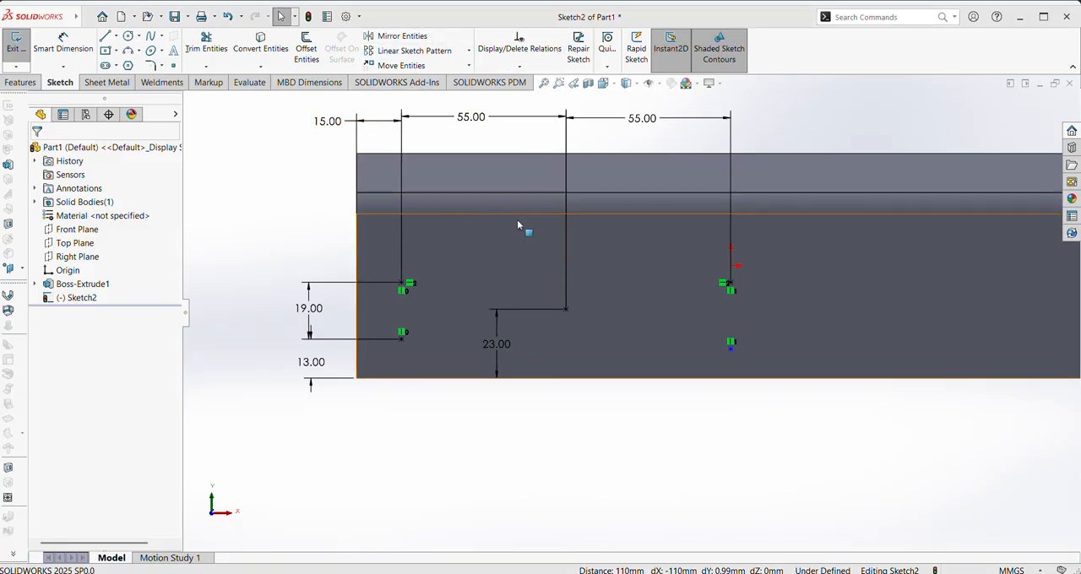
# Sketch a vertical centerline about 62 mm long from the origin up past the blade's upper edge
pyautogui.scroll(1, 614, 262)
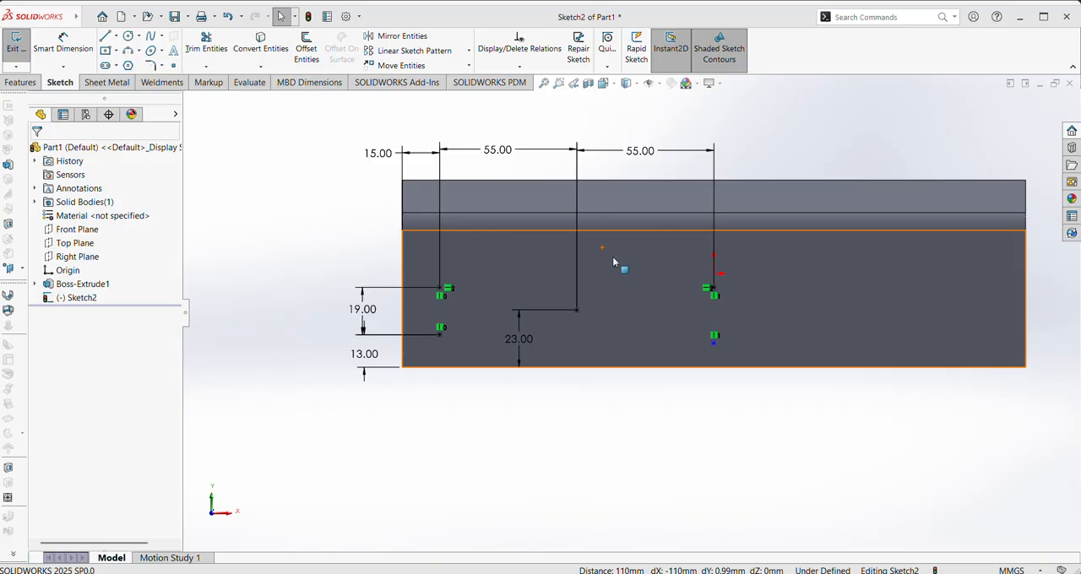
pyautogui.click(139, 37)
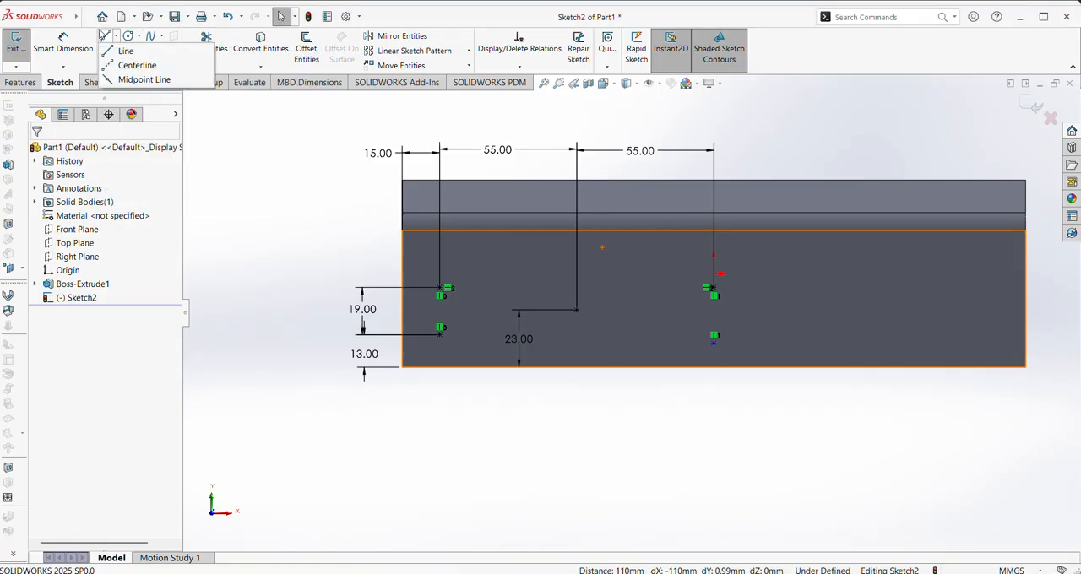
pyautogui.moveTo(121, 50)
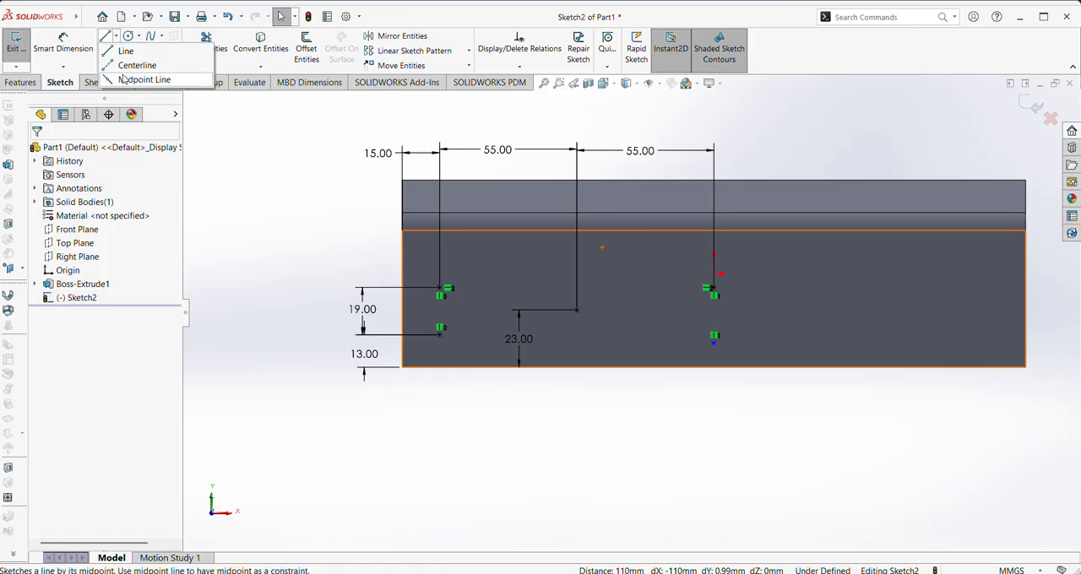
pyautogui.click(127, 67)
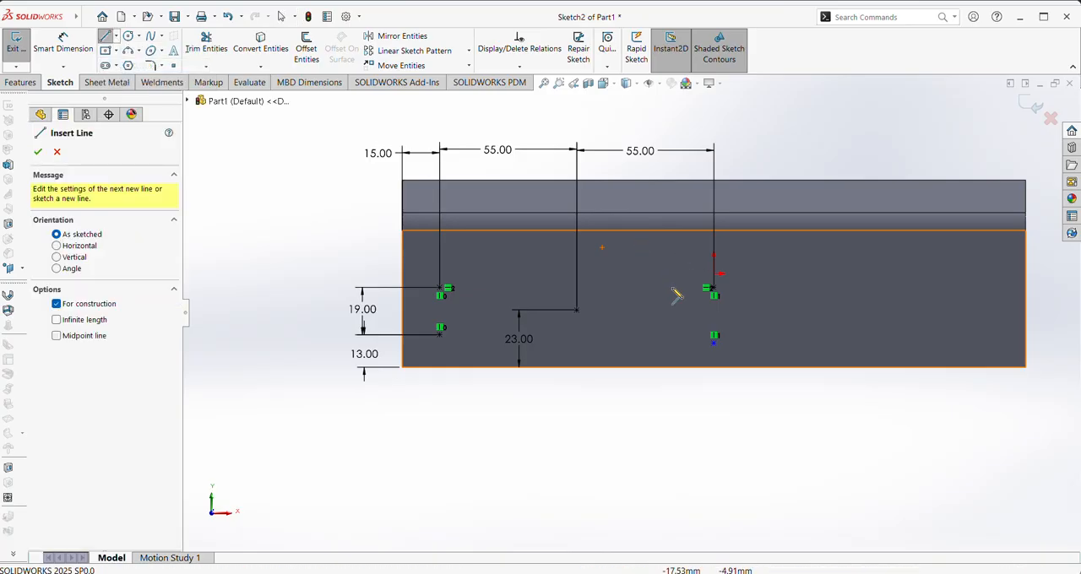
pyautogui.click(715, 276)
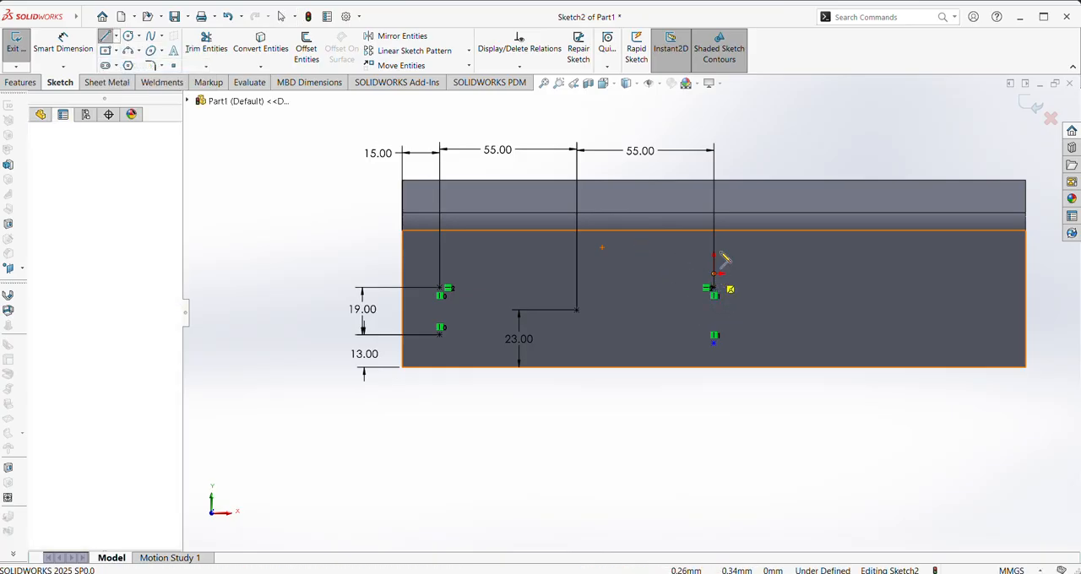
pyautogui.click(715, 123)
pyautogui.rightClick(736, 136)
pyautogui.click(744, 154)
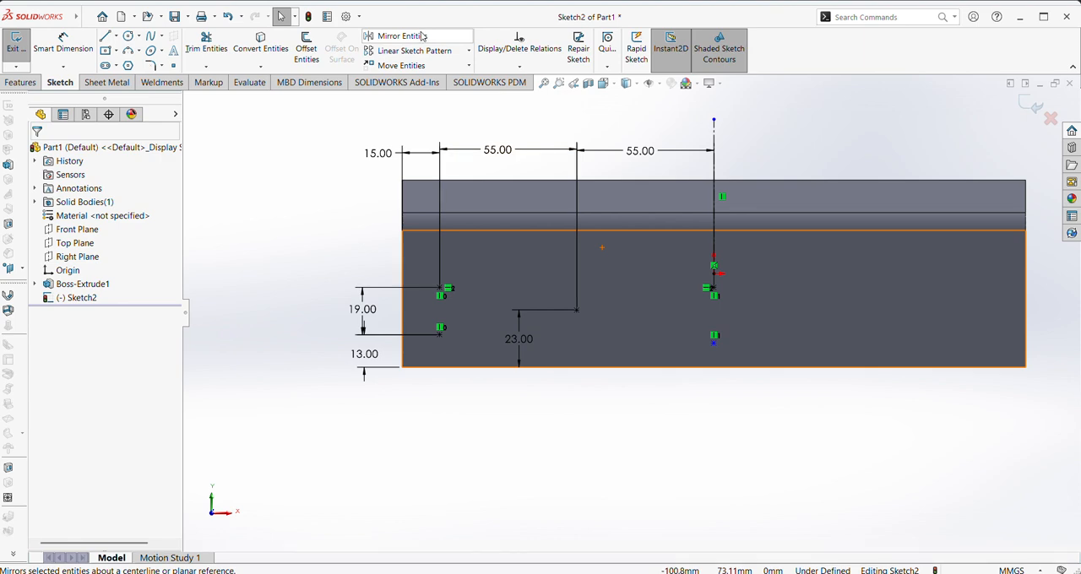
# Mirror the five sketch points about the vertical centerline, keeping the originals, and exit the sketch
pyautogui.click(394, 35)
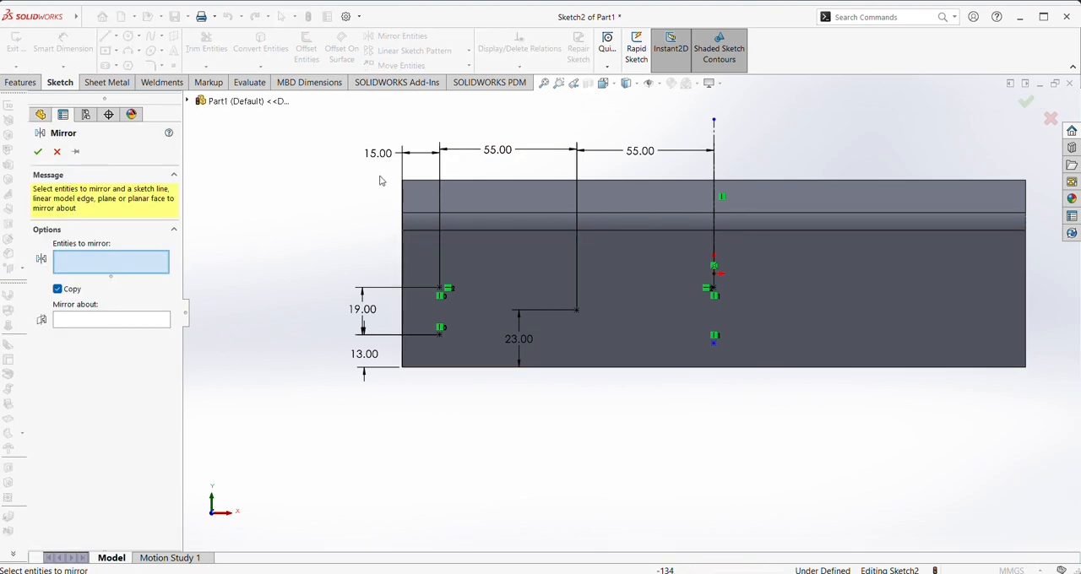
pyautogui.moveTo(407, 239)
pyautogui.mouseDown()
pyautogui.moveTo(614, 308)
pyautogui.moveTo(735, 374)
pyautogui.mouseUp()
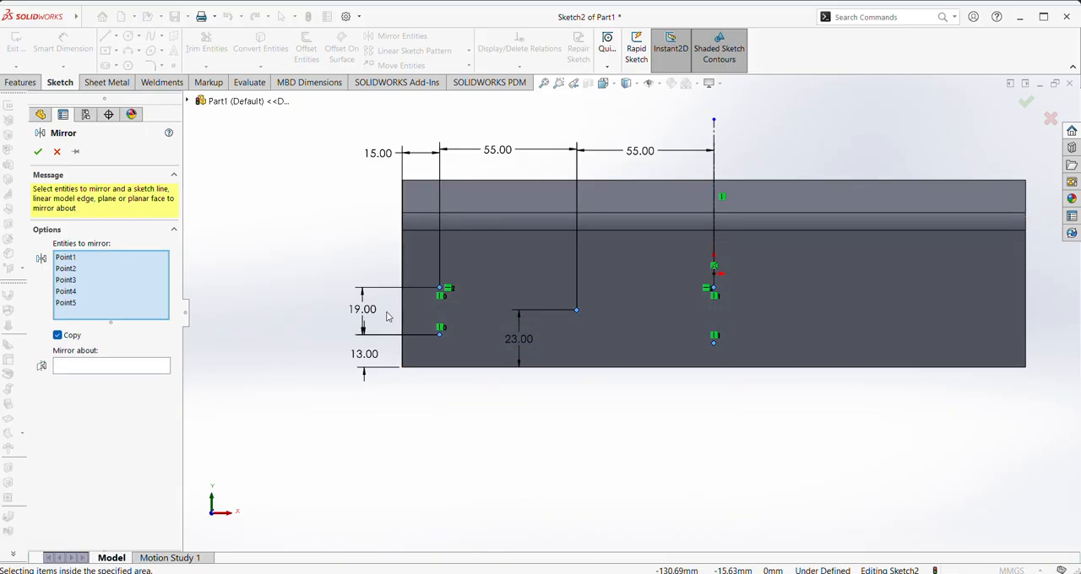
pyautogui.click(115, 370)
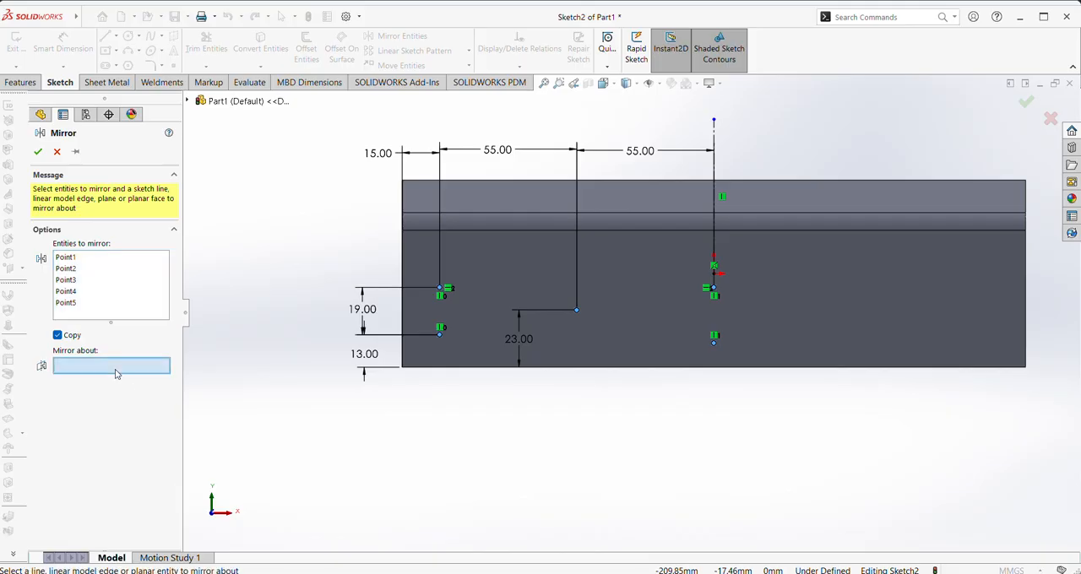
pyautogui.click(713, 141)
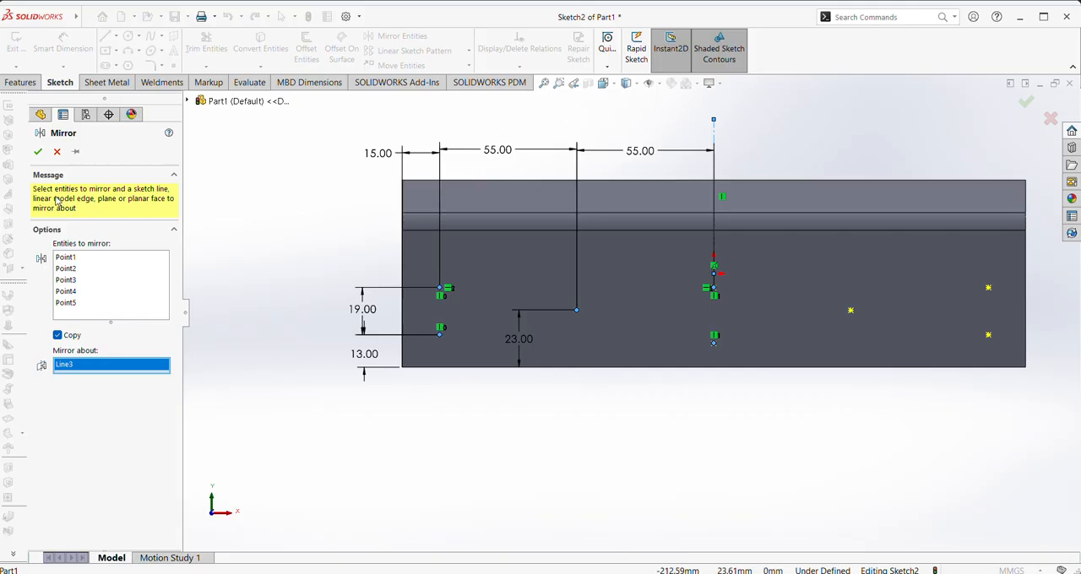
pyautogui.click(39, 151)
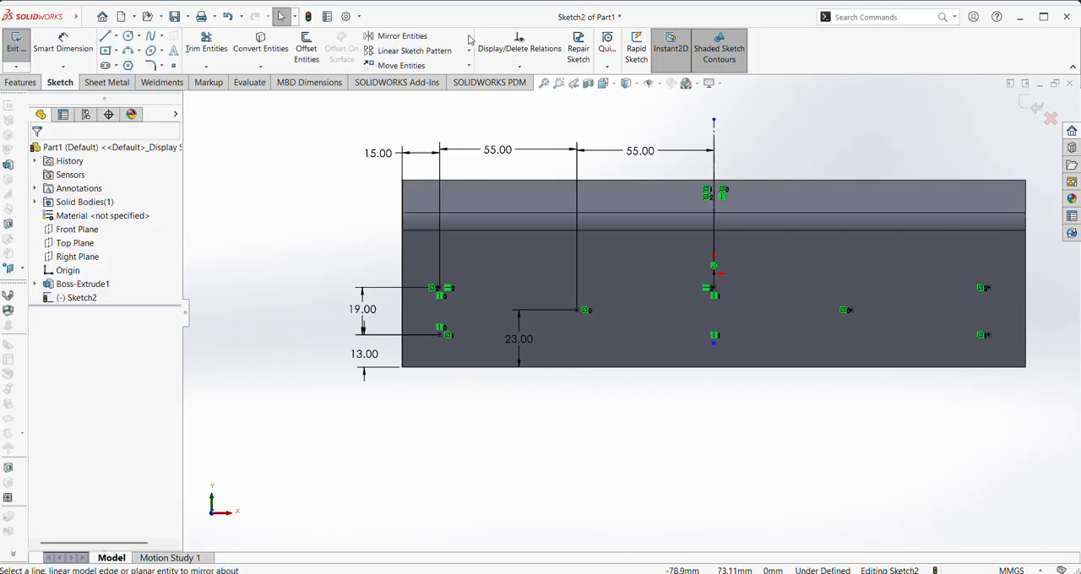
pyautogui.scroll(1, 719, 222)
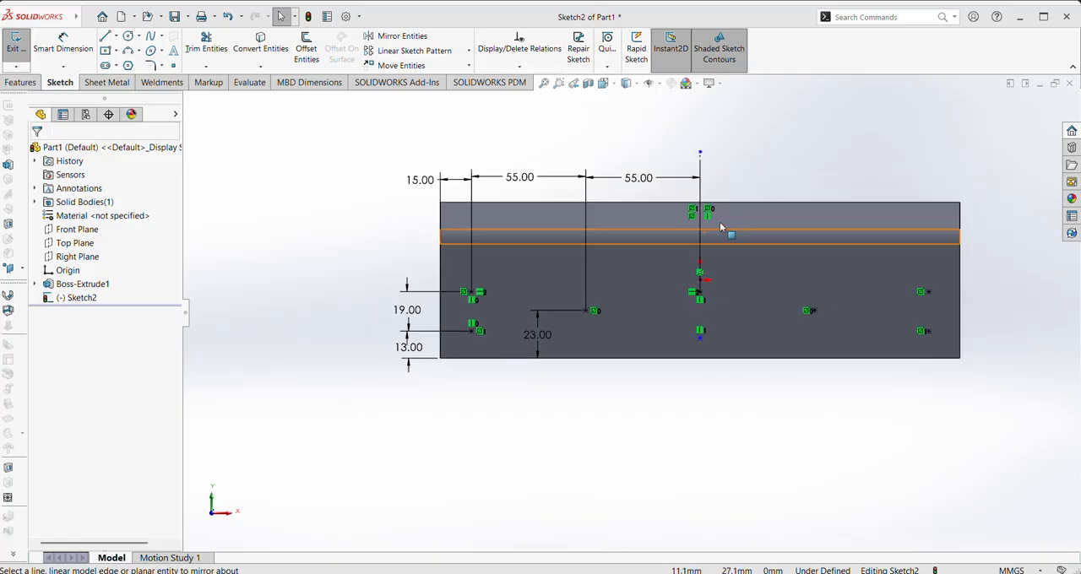
pyautogui.click(15, 44)
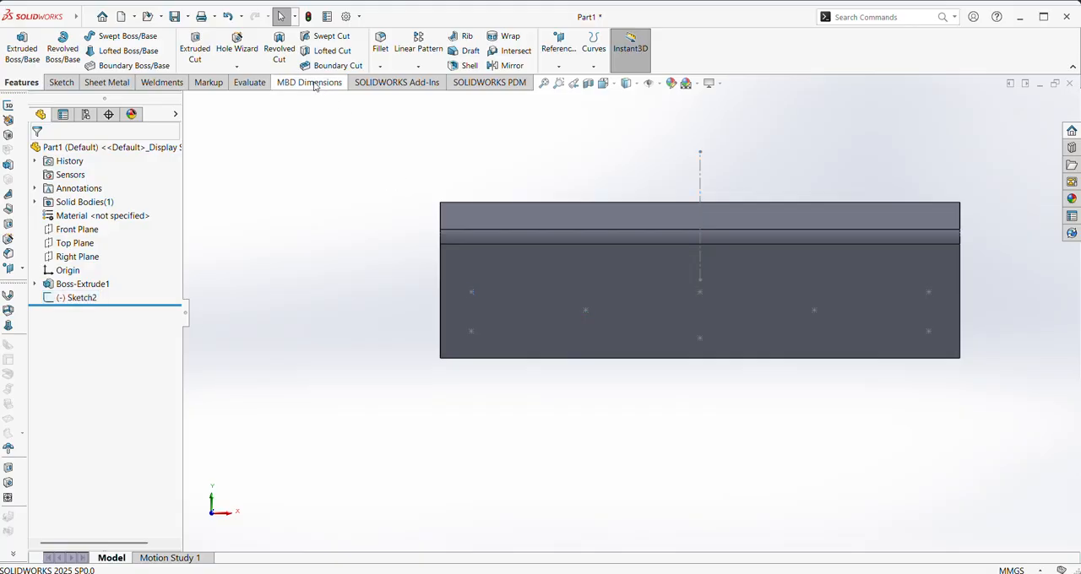
# Start a counterbore hole with Hole Wizard, using custom sizing with a 10 mm through-hole diameter
pyautogui.click(237, 46)
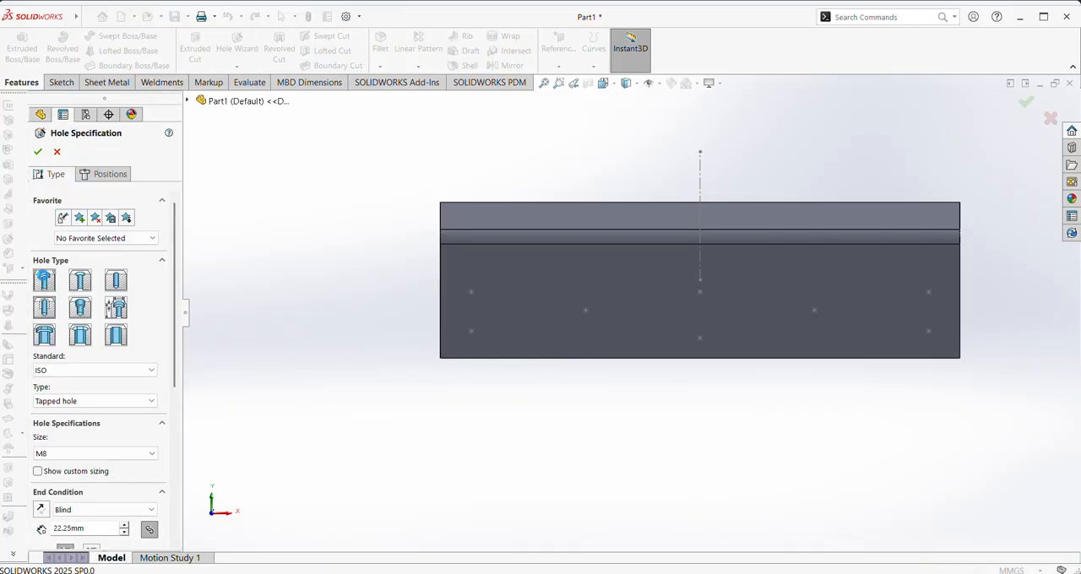
pyautogui.click(44, 280)
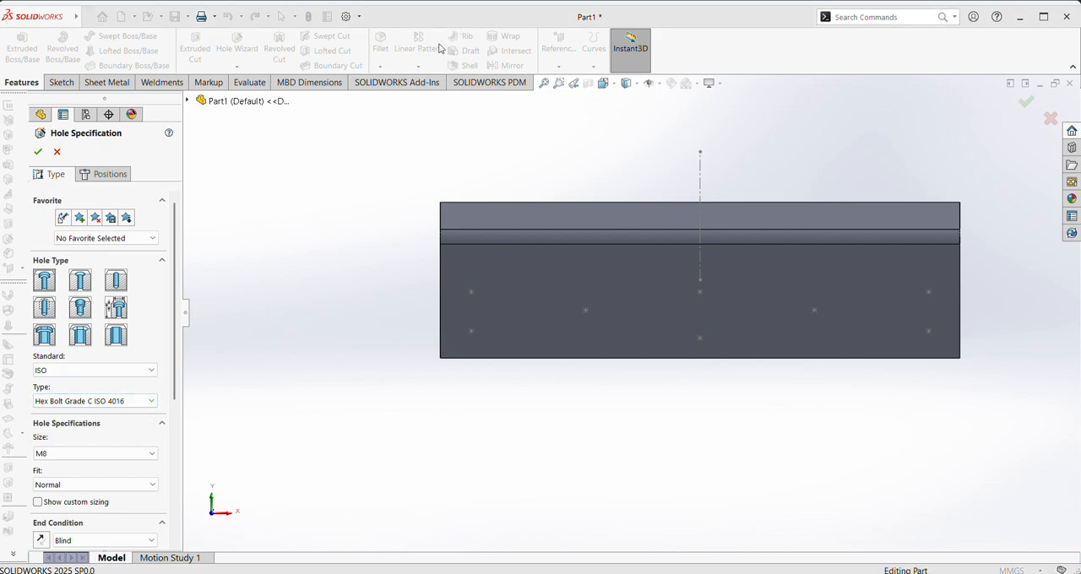
pyautogui.scroll(-5, 172, 428)
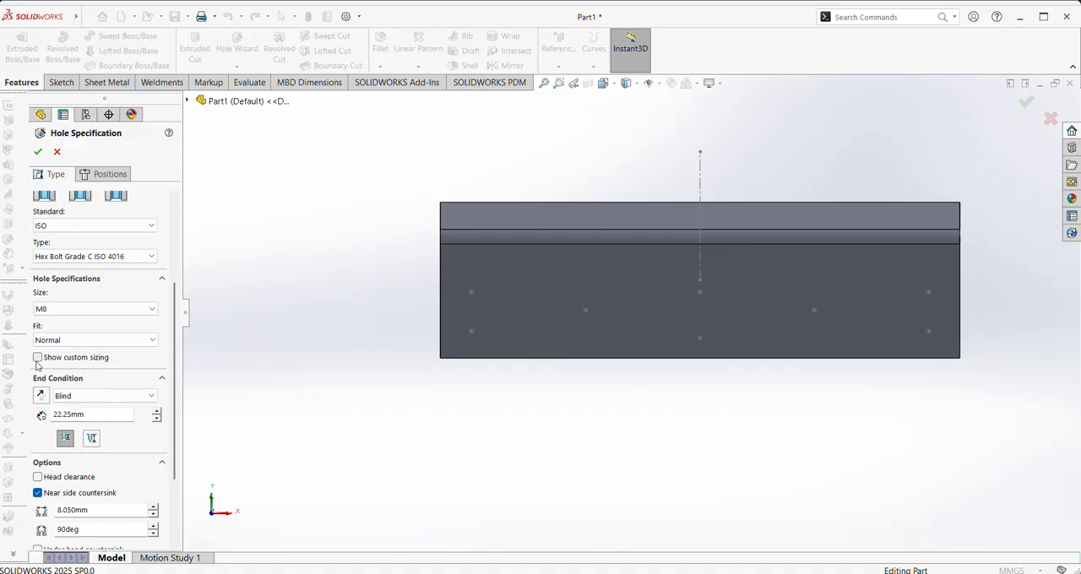
pyautogui.click(37, 359)
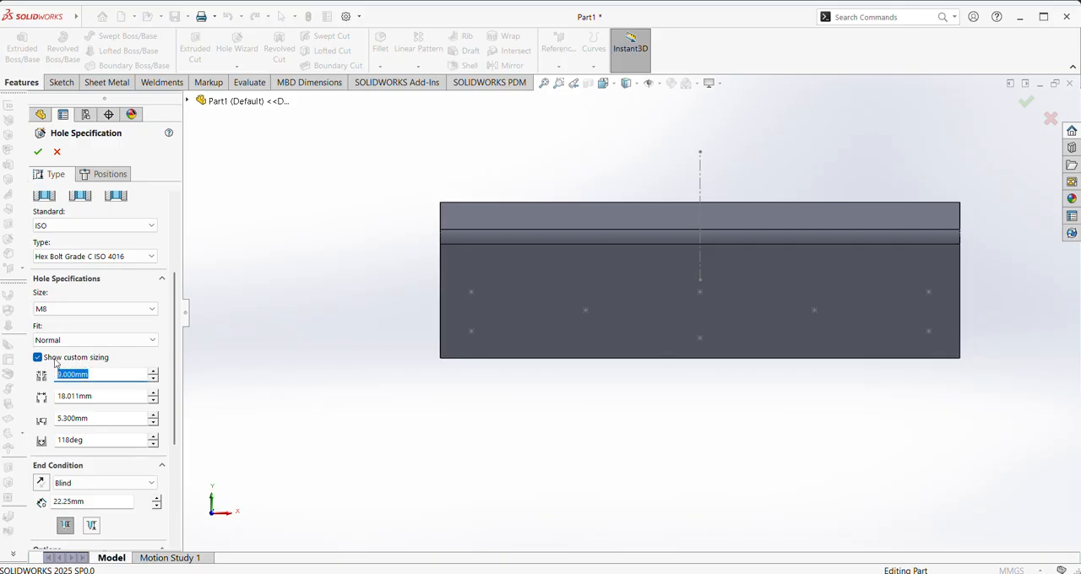
pyautogui.write('10')
pyautogui.press('Return')
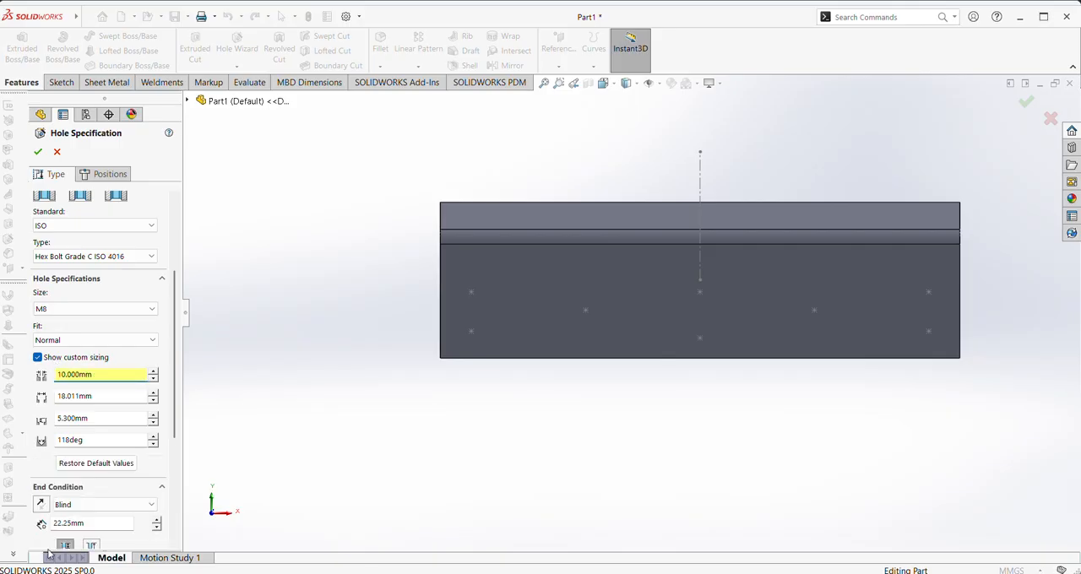
# Set the hole's custom counterbore diameter to 15 mm and its counterbore depth to 10 mm
pyautogui.moveTo(105, 394); pyautogui.dragTo(80, 401)
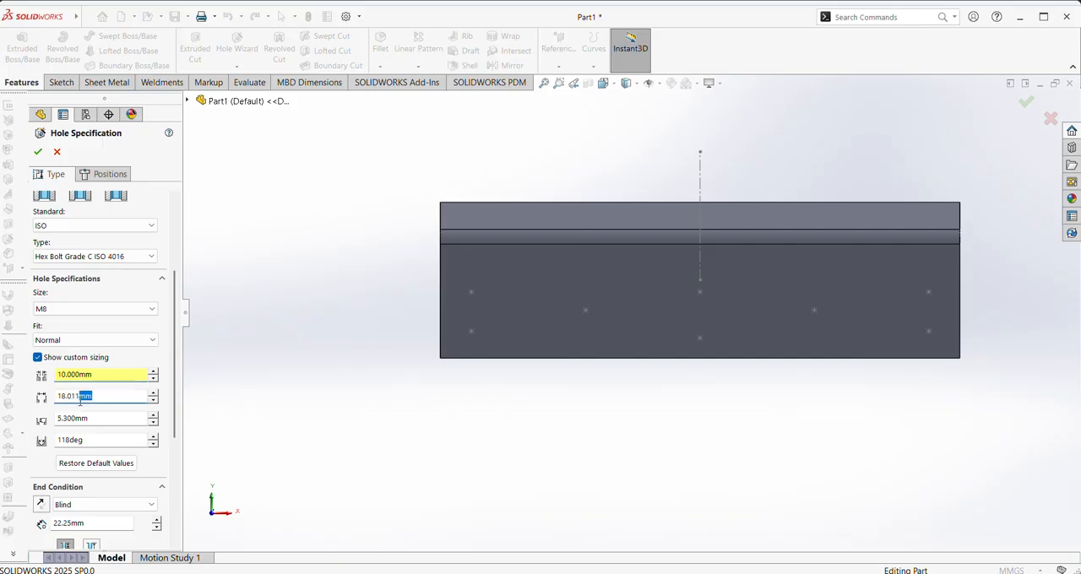
pyautogui.press('Return')
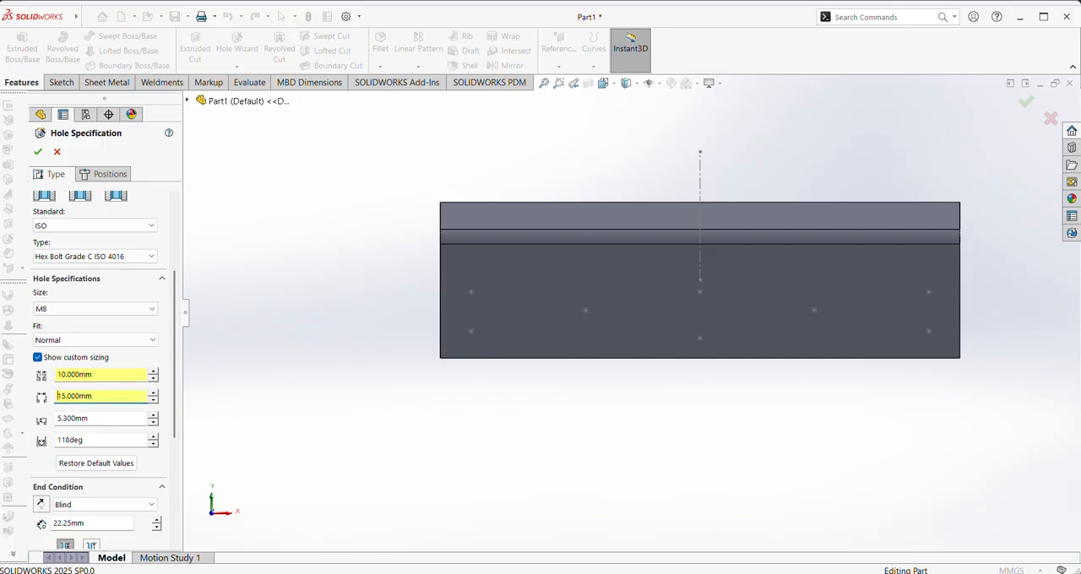
pyautogui.doubleClick(90, 420)
pyautogui.write('10')
pyautogui.press('Return')
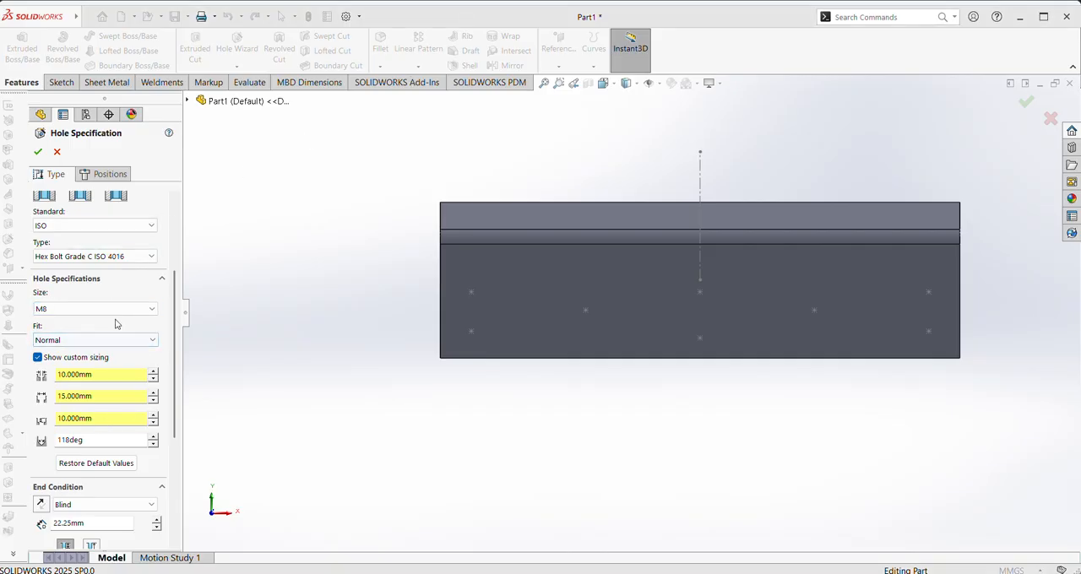
# Position the counterbore holes with a 3D sketch, placing one on each of the eight sketch points on the blade's front face
pyautogui.click(103, 174)
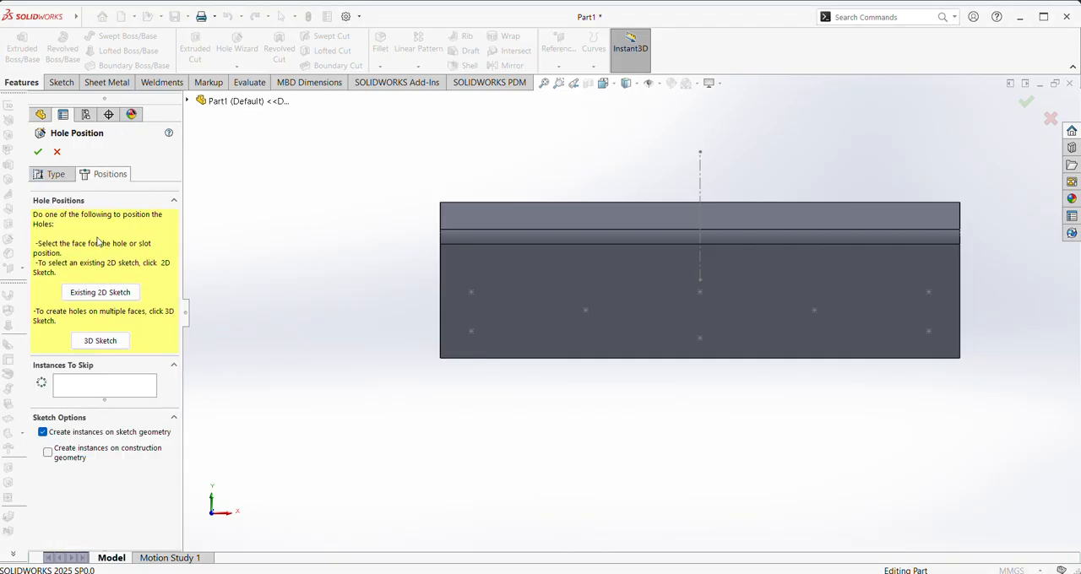
pyautogui.click(118, 340)
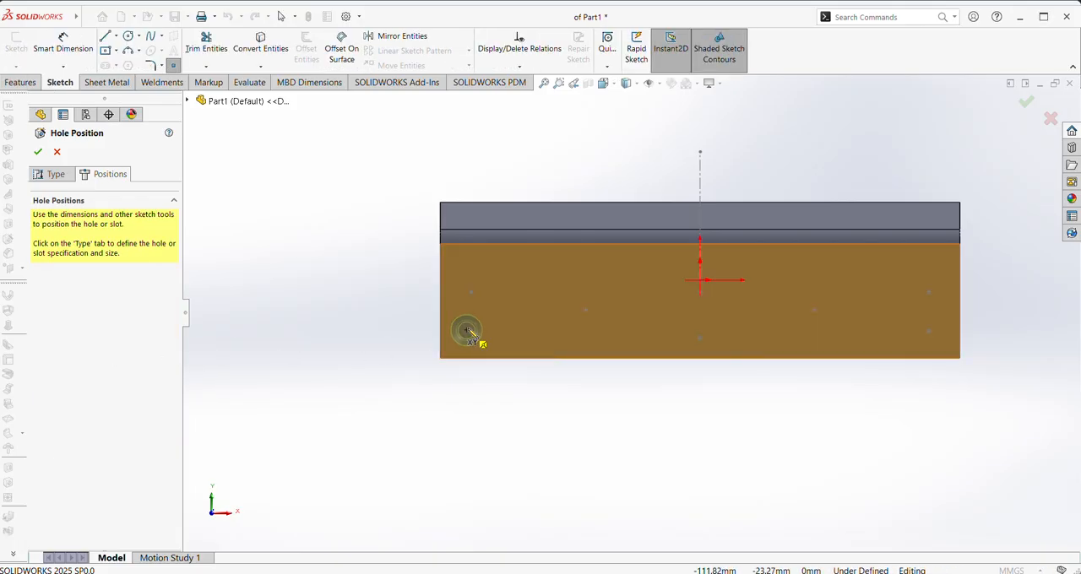
pyautogui.scroll(-2, 469, 329)
pyautogui.scroll(2, 552, 306)
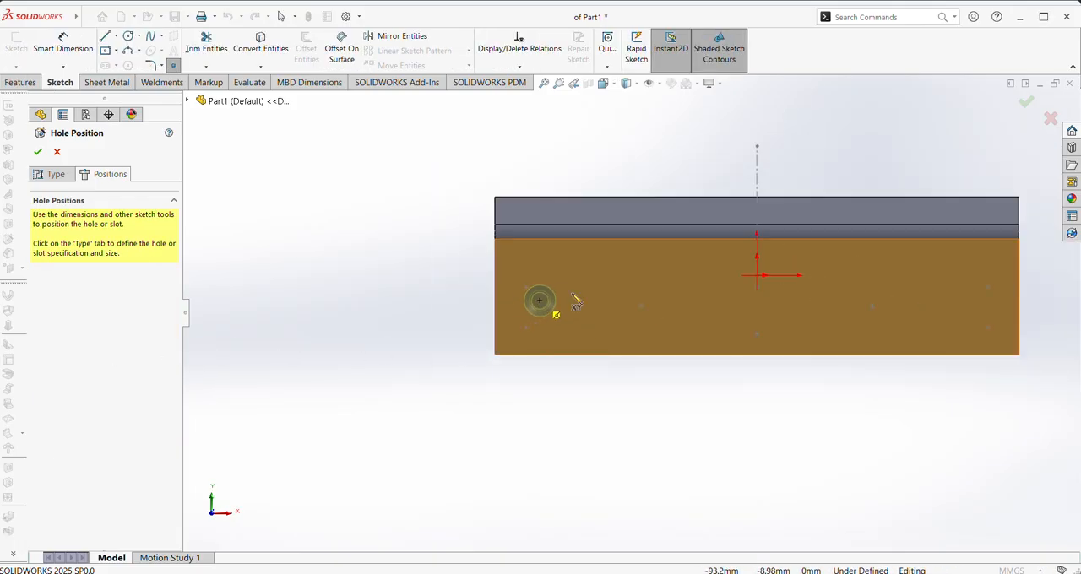
pyautogui.click(527, 289)
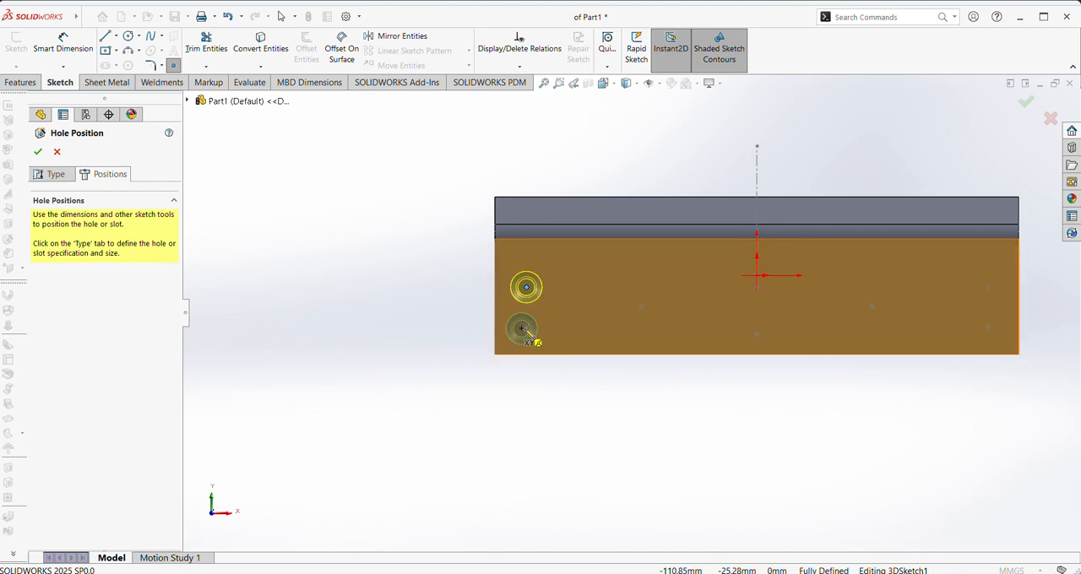
pyautogui.click(526, 328)
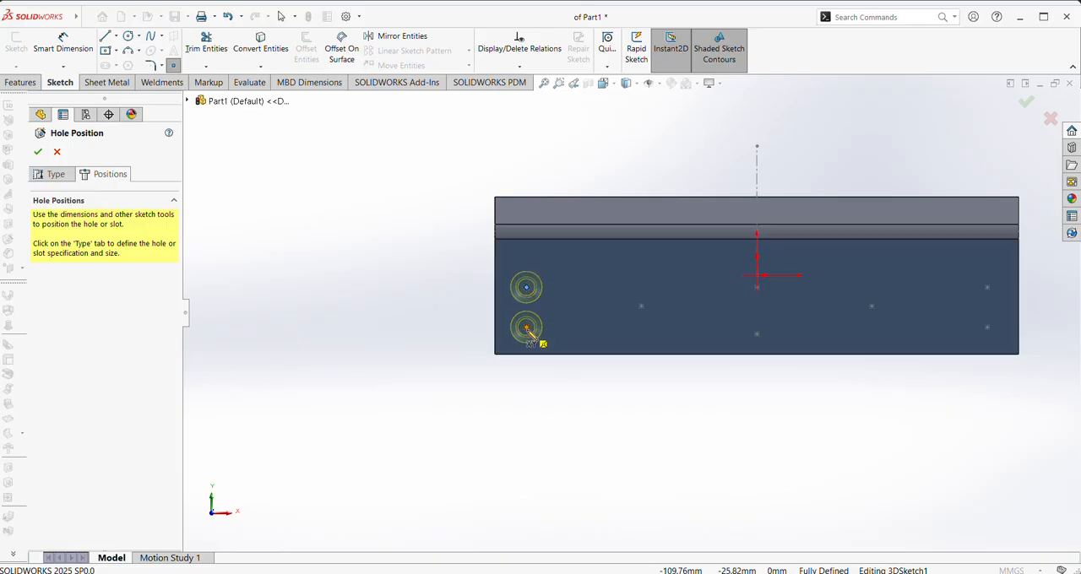
pyautogui.click(641, 307)
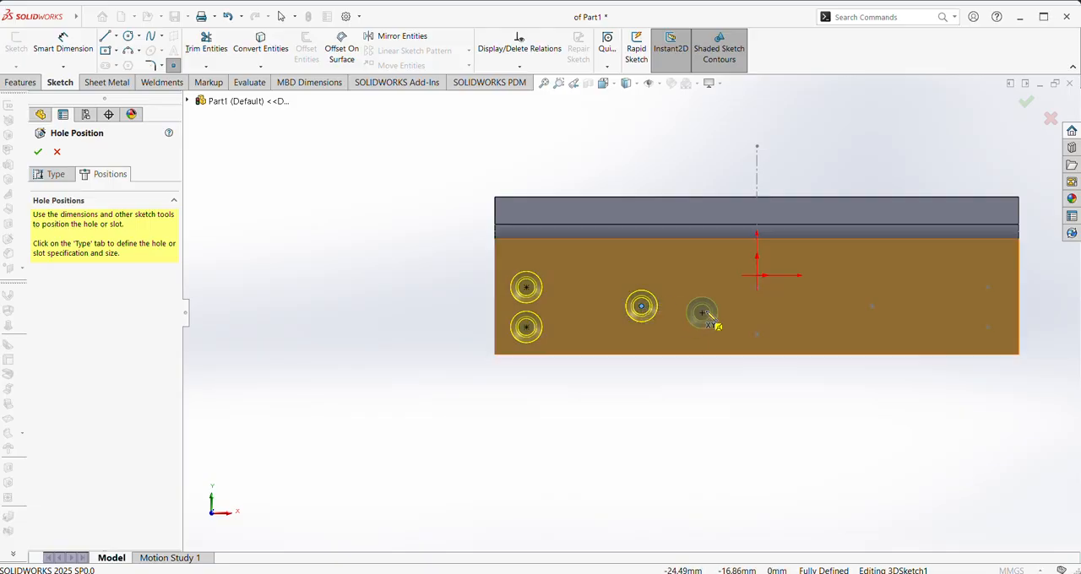
pyautogui.click(757, 287)
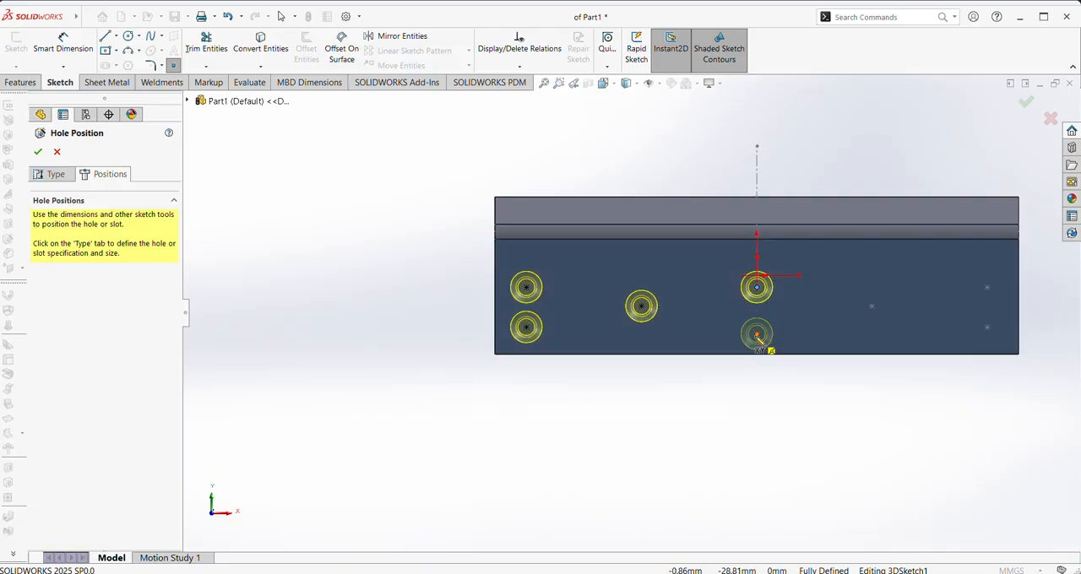
pyautogui.click(757, 333)
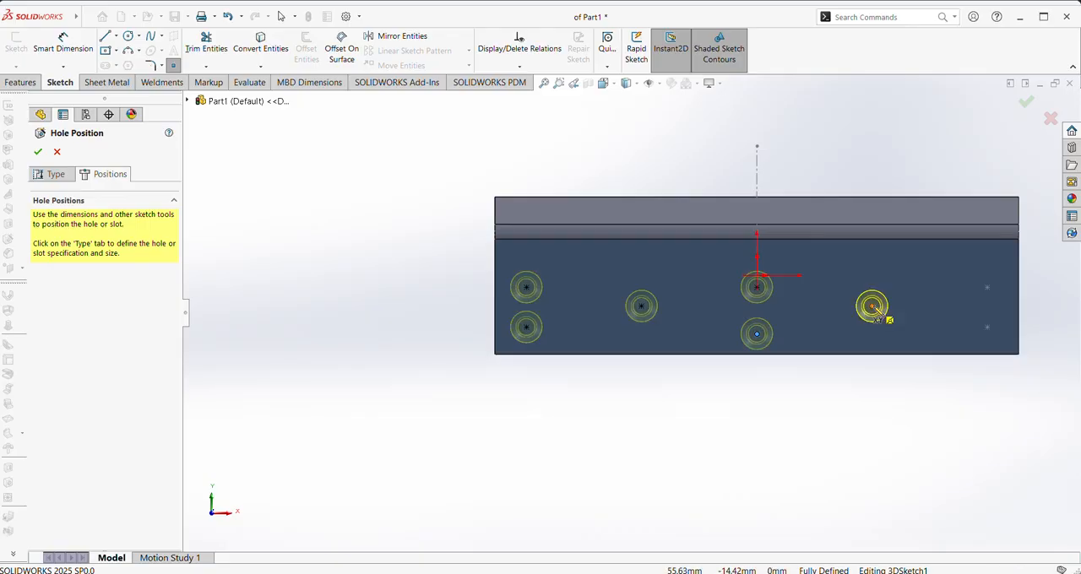
pyautogui.click(872, 306)
pyautogui.click(987, 288)
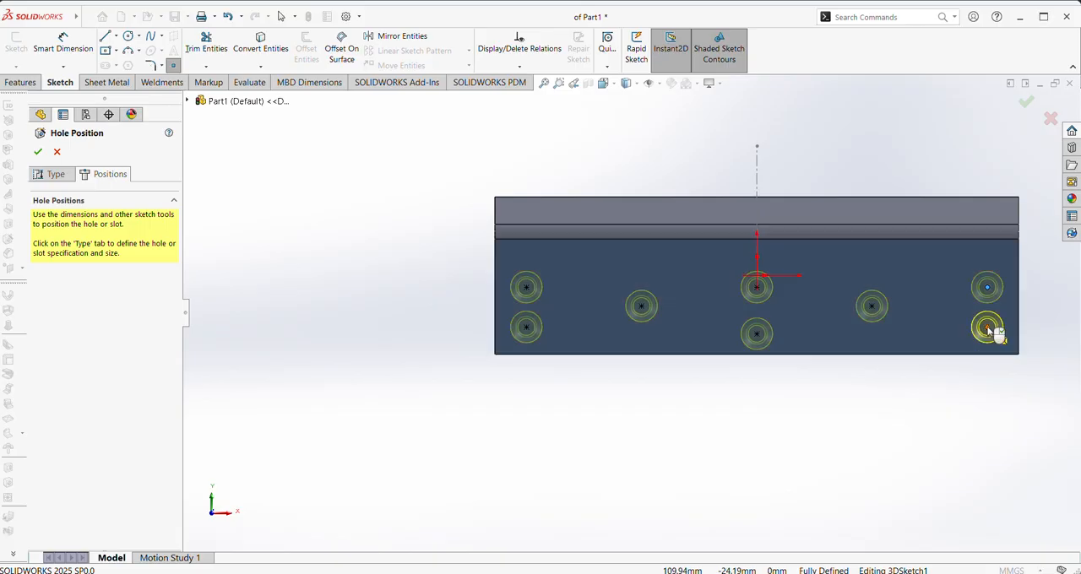
pyautogui.click(987, 327)
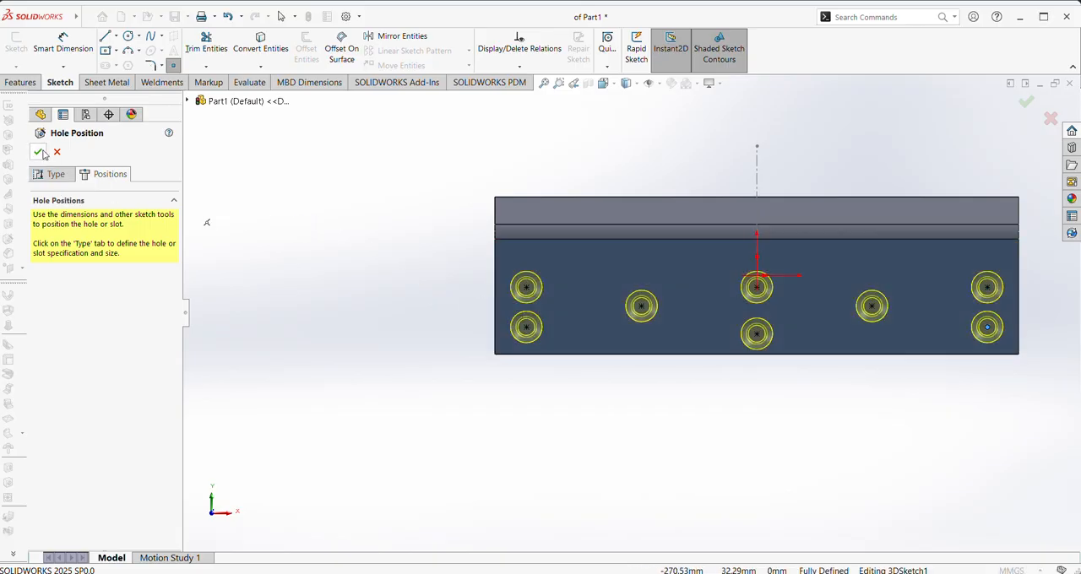
# Disable the near side countersink option and create the counterbore holes
pyautogui.click(39, 152)
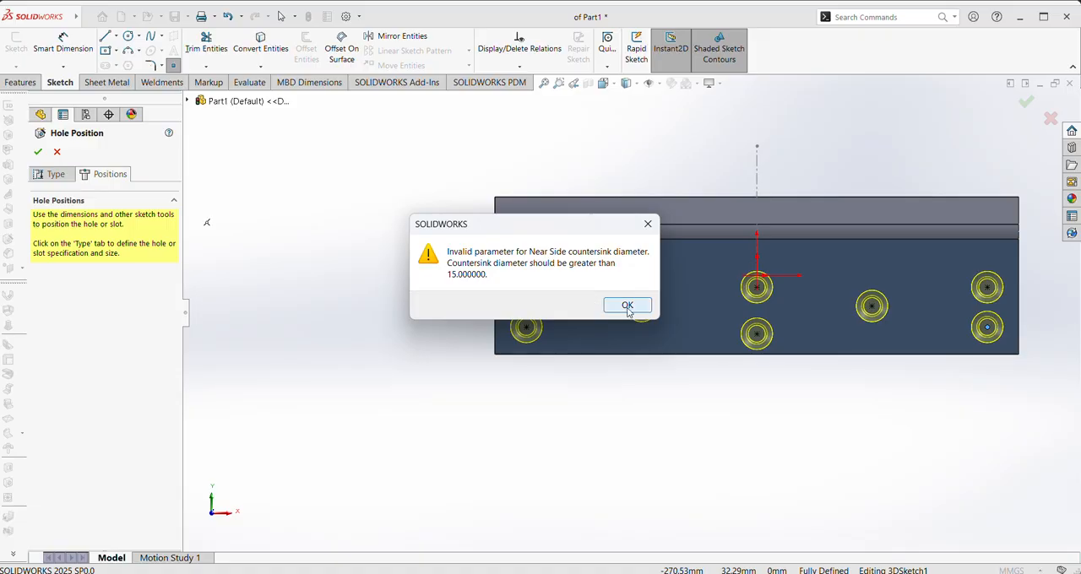
pyautogui.click(627, 305)
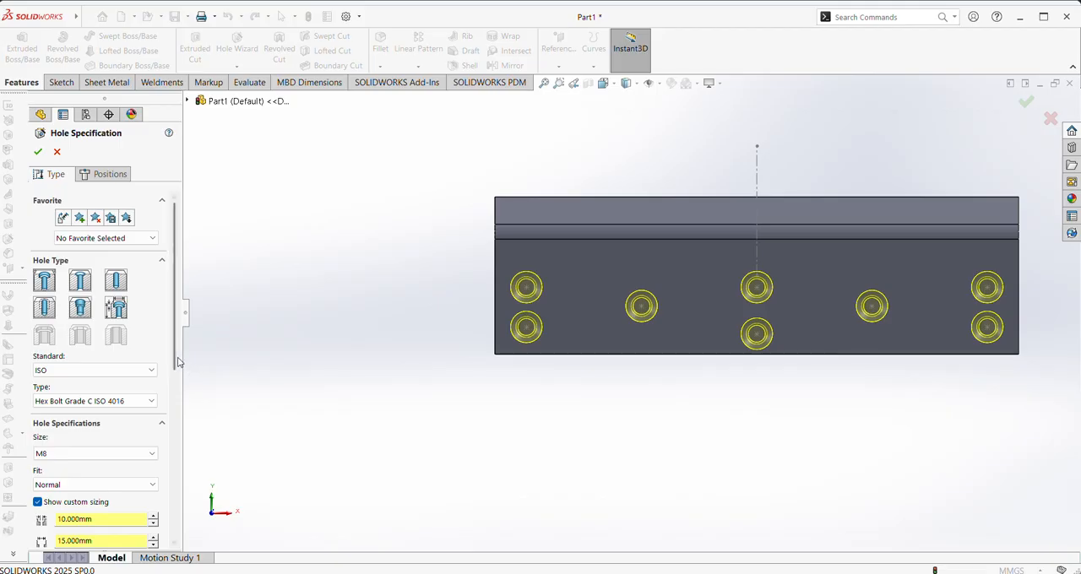
pyautogui.scroll(-5, 177, 362)
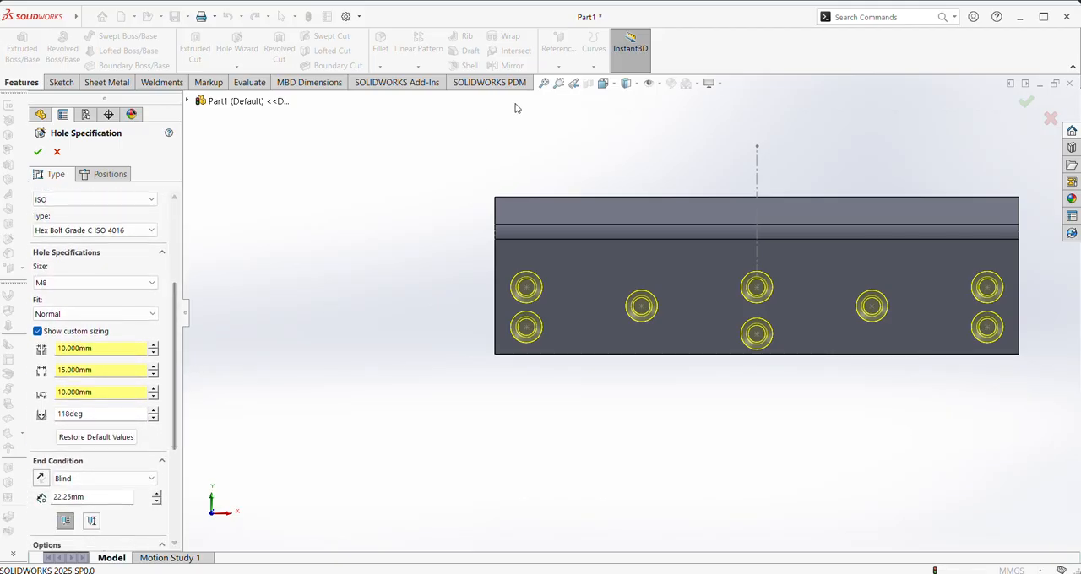
pyautogui.scroll(-5, 161, 446)
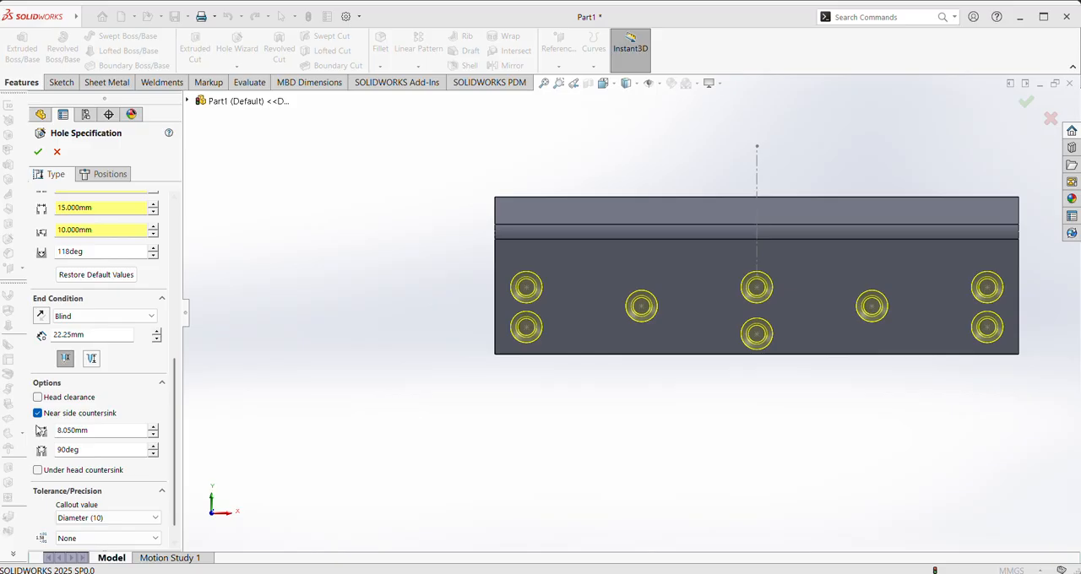
pyautogui.click(37, 413)
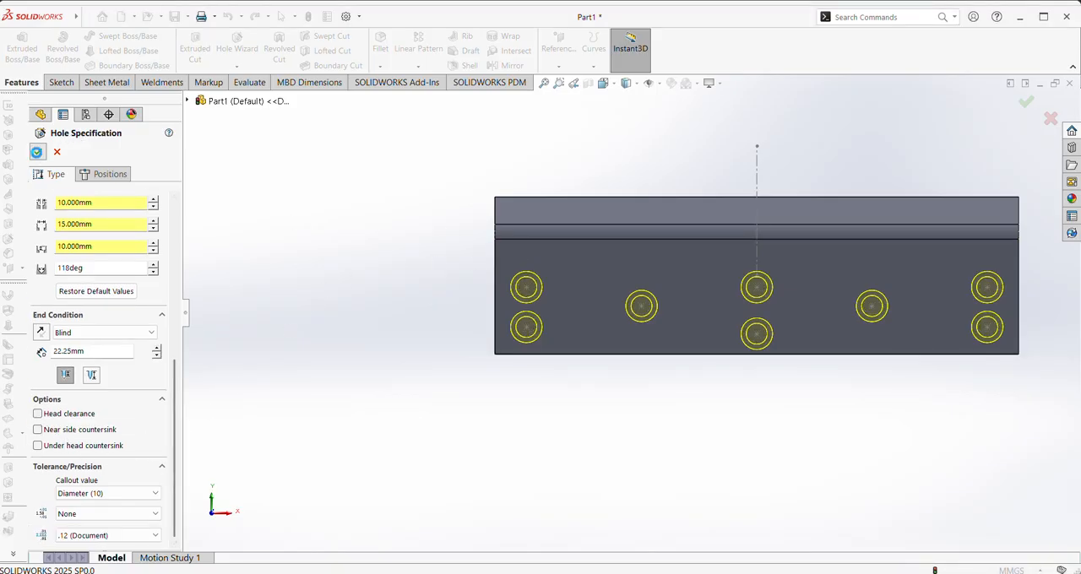
pyautogui.click(37, 152)
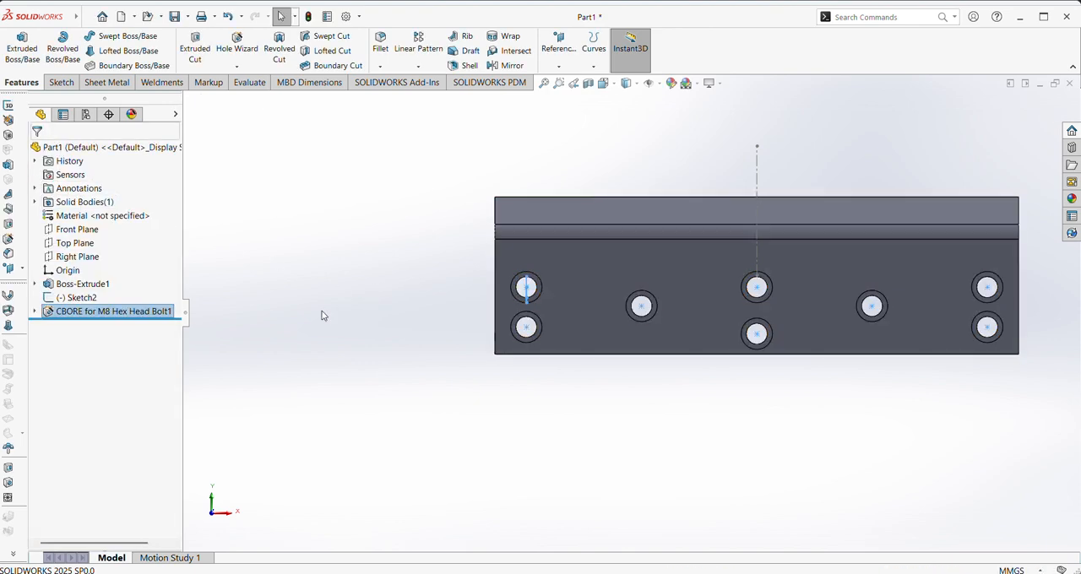
# Hide the hole-location sketch with its vertical centerline and show the blade in isometric view
pyautogui.moveTo(428, 360)
pyautogui.mouseDown(button='middle')
pyautogui.moveTo(654, 362)
pyautogui.moveTo(413, 355)
pyautogui.moveTo(424, 360)
pyautogui.mouseUp(button='middle')
pyautogui.scroll(1, 425, 360)
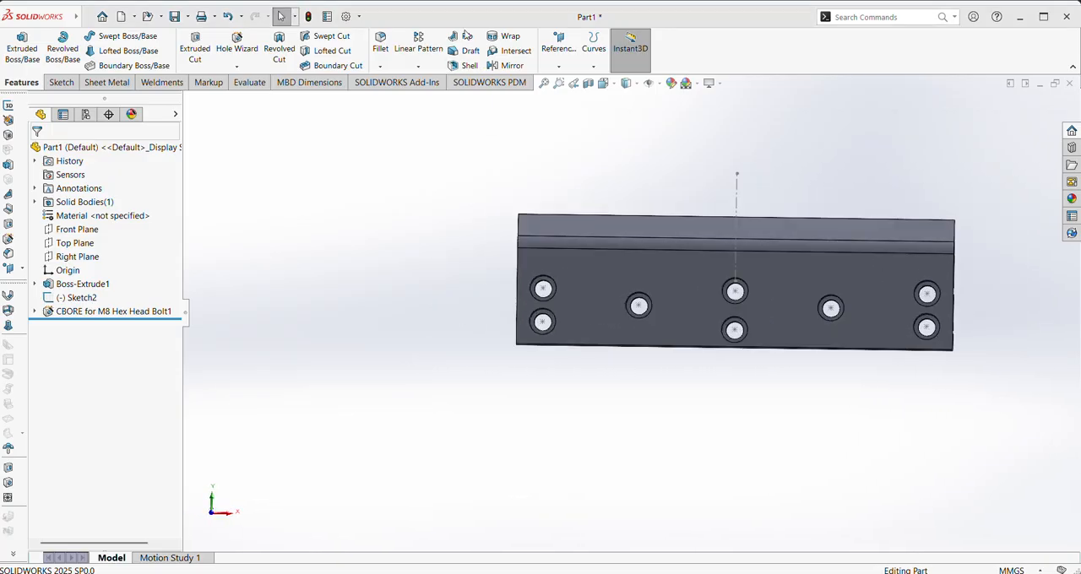
pyautogui.rightClick(737, 209)
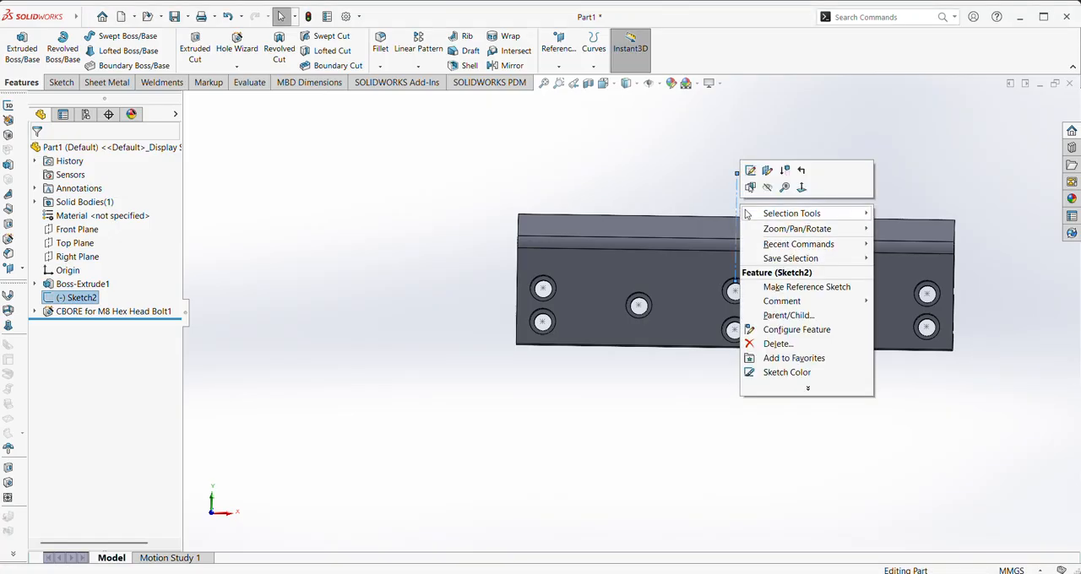
pyautogui.click(766, 193)
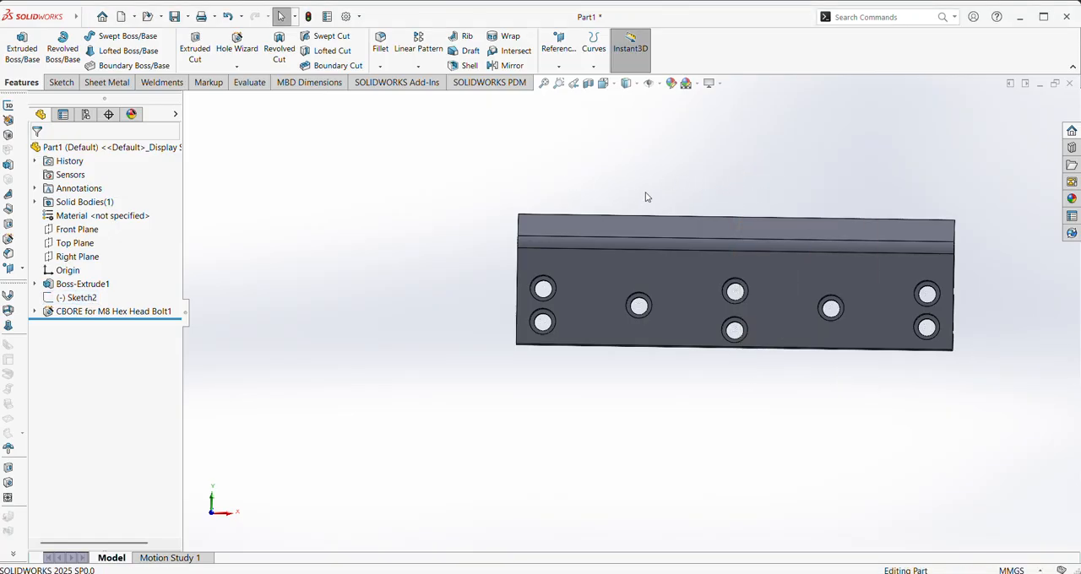
pyautogui.click(605, 83)
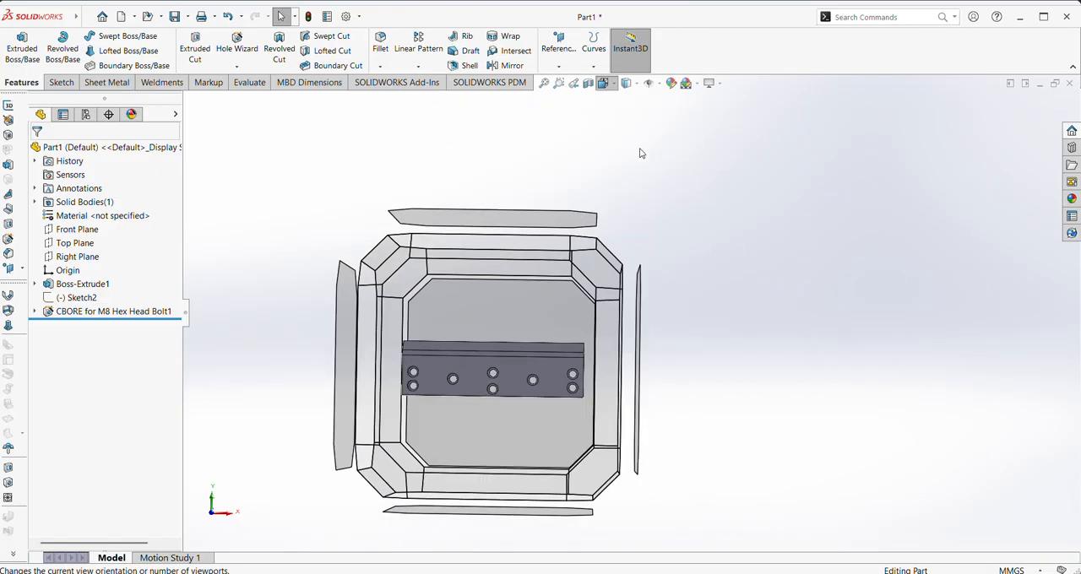
pyautogui.click(666, 116)
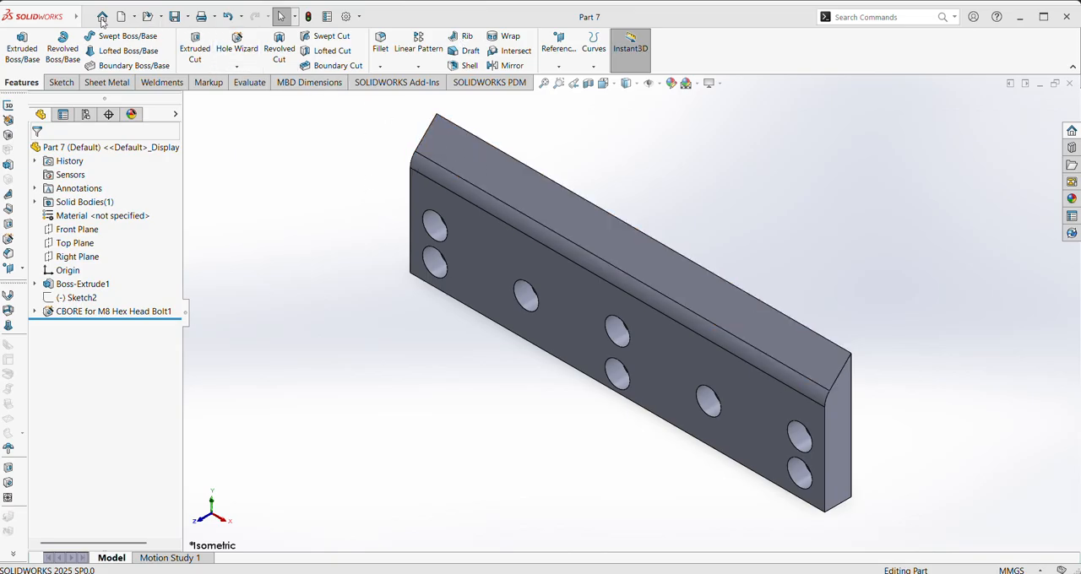
# Create a new part and start a sketch on its Right Plane
pyautogui.click(101, 17)
pyautogui.click(295, 163)
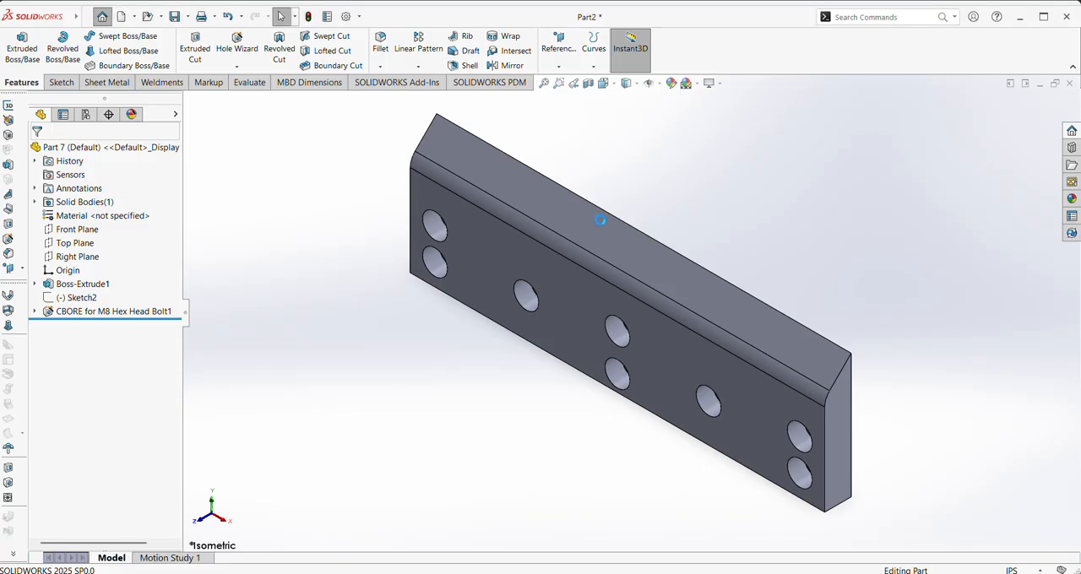
pyautogui.click(69, 244)
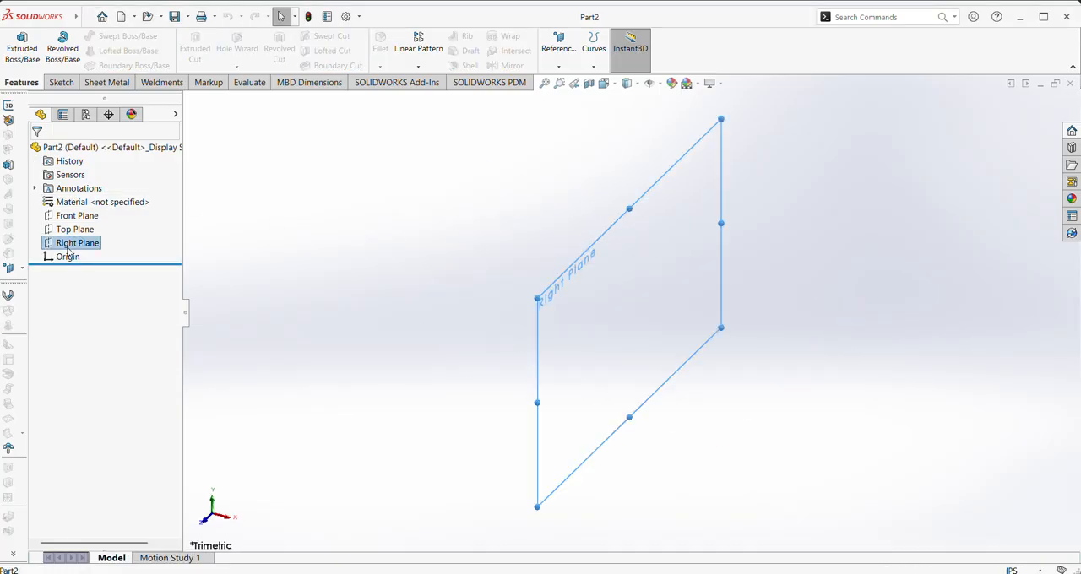
pyautogui.click(78, 231)
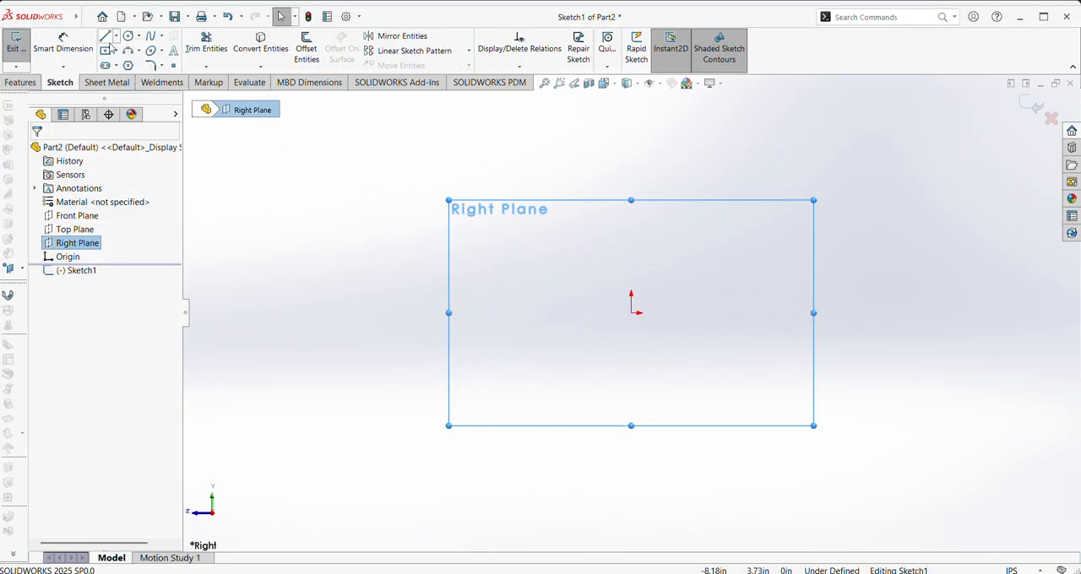
# Sketch a closed five-sided profile from the origin with a horizontal base about 3.75 in long, a short slanted edge and a perpendicular upper corner
pyautogui.press('l')
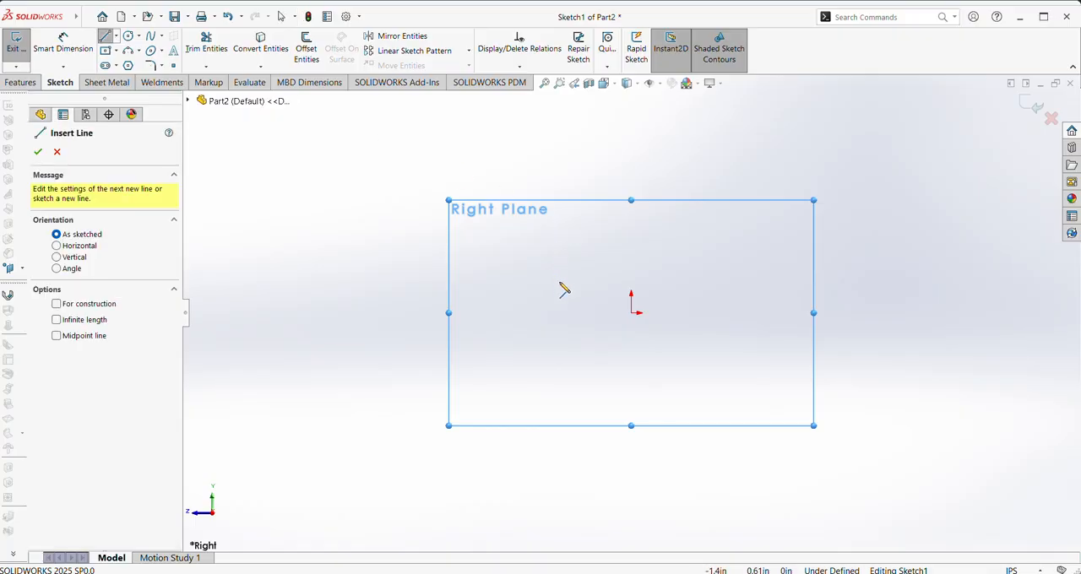
pyautogui.click(632, 314)
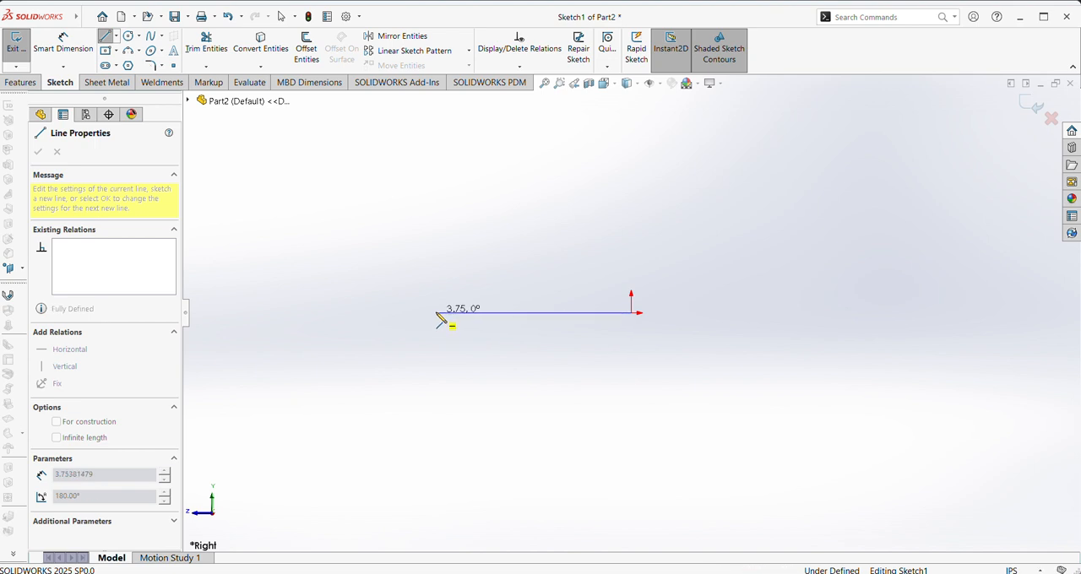
pyautogui.click(436, 314)
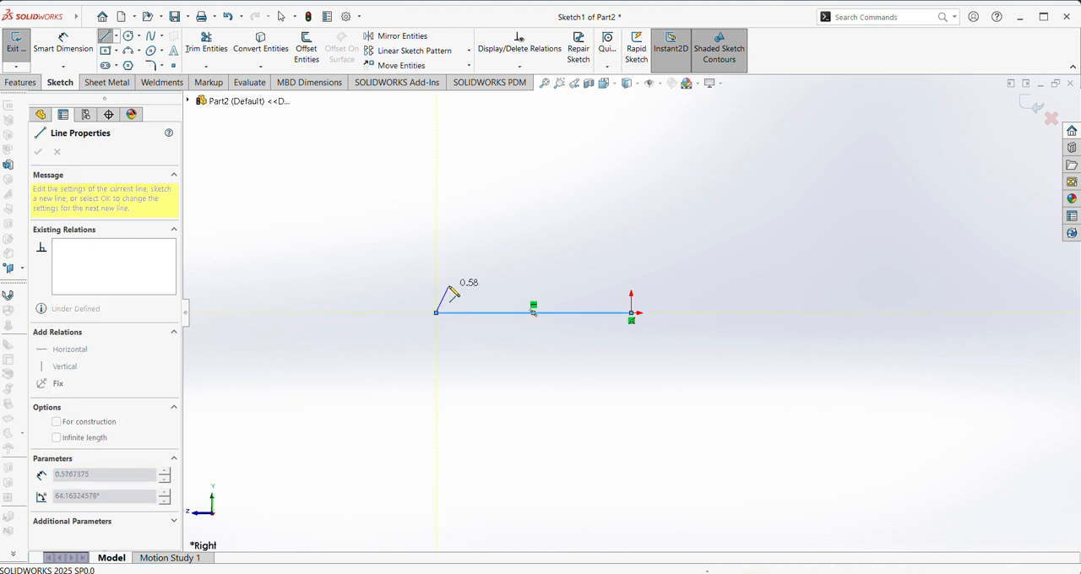
pyautogui.click(450, 284)
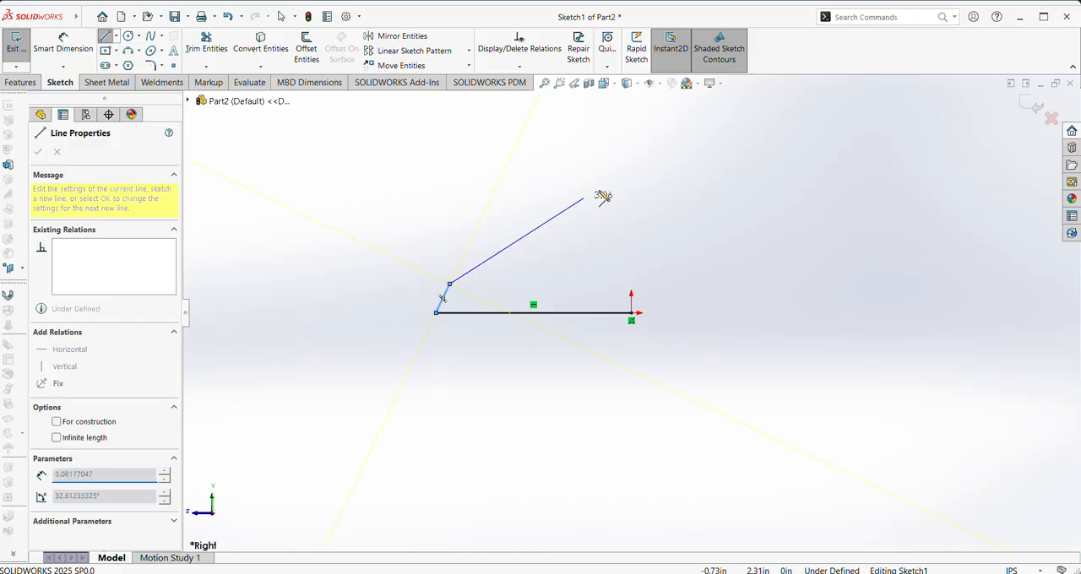
pyautogui.click(631, 124)
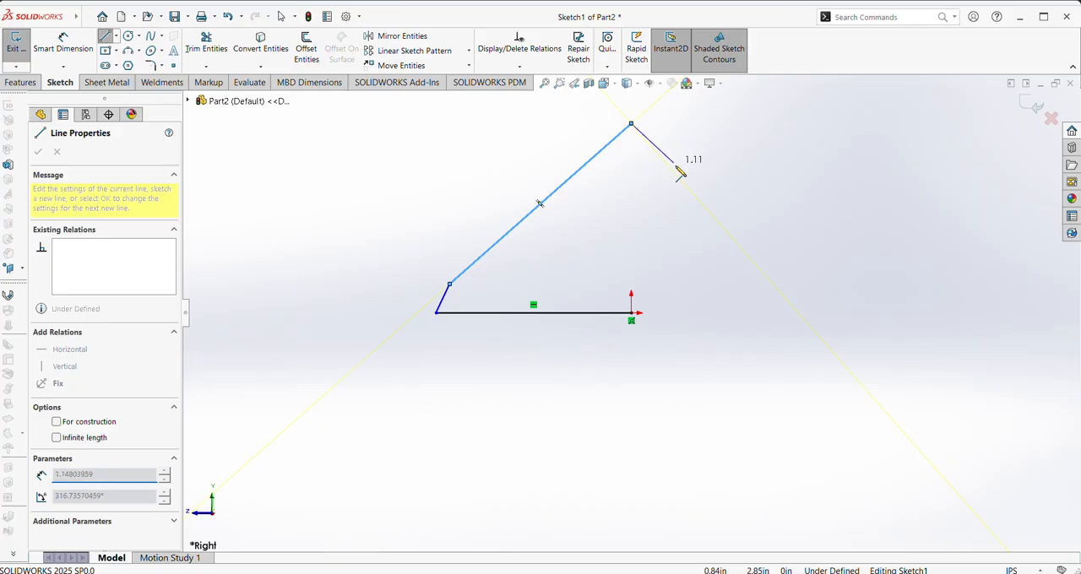
pyautogui.click(712, 215)
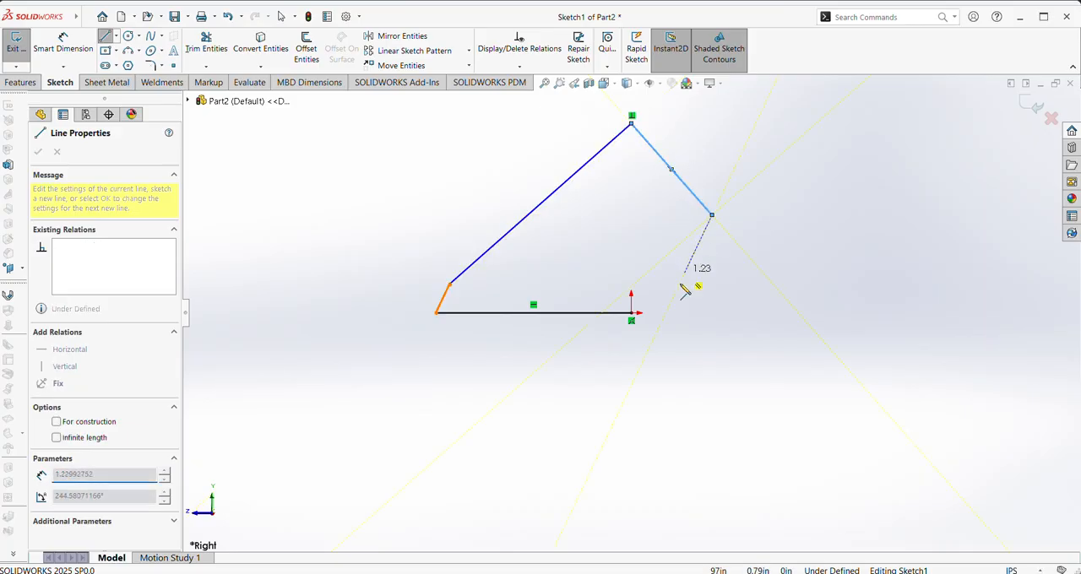
pyautogui.click(632, 313)
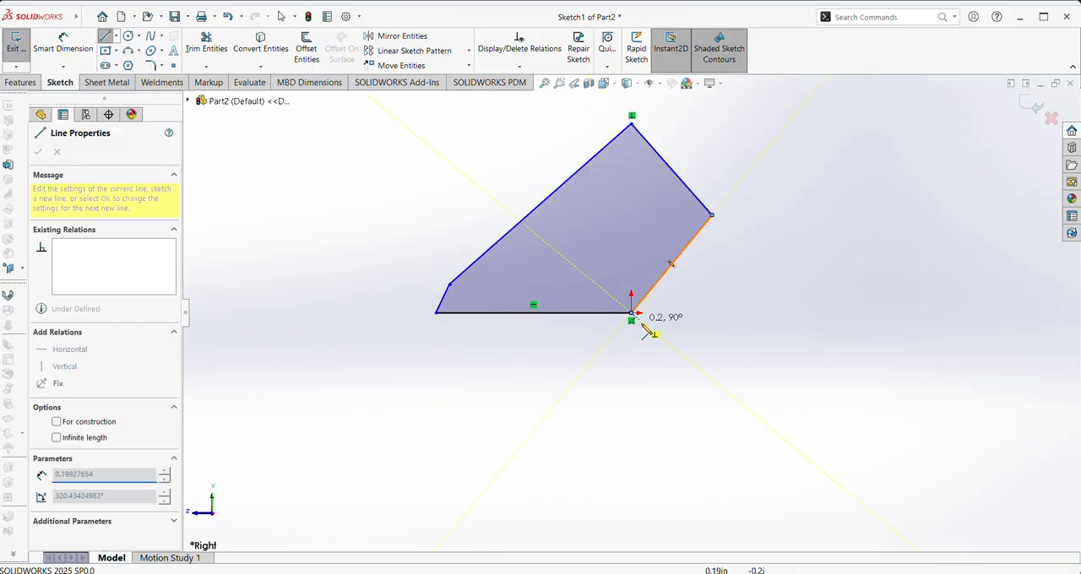
pyautogui.rightClick(640, 315)
pyautogui.click(663, 344)
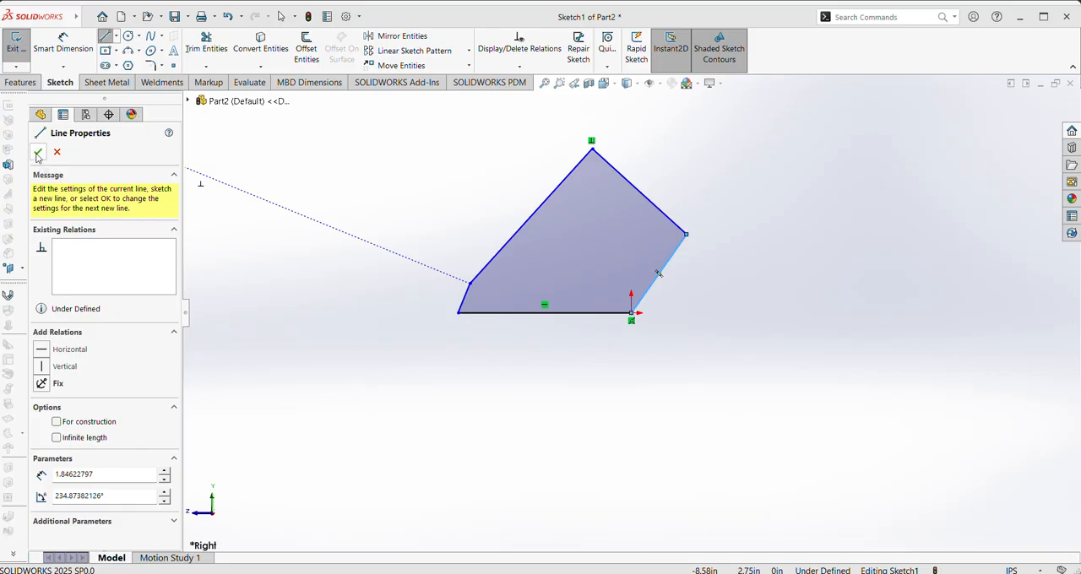
# Finish sketching the closed profile's lines and leave the Line tool
pyautogui.click(37, 153)
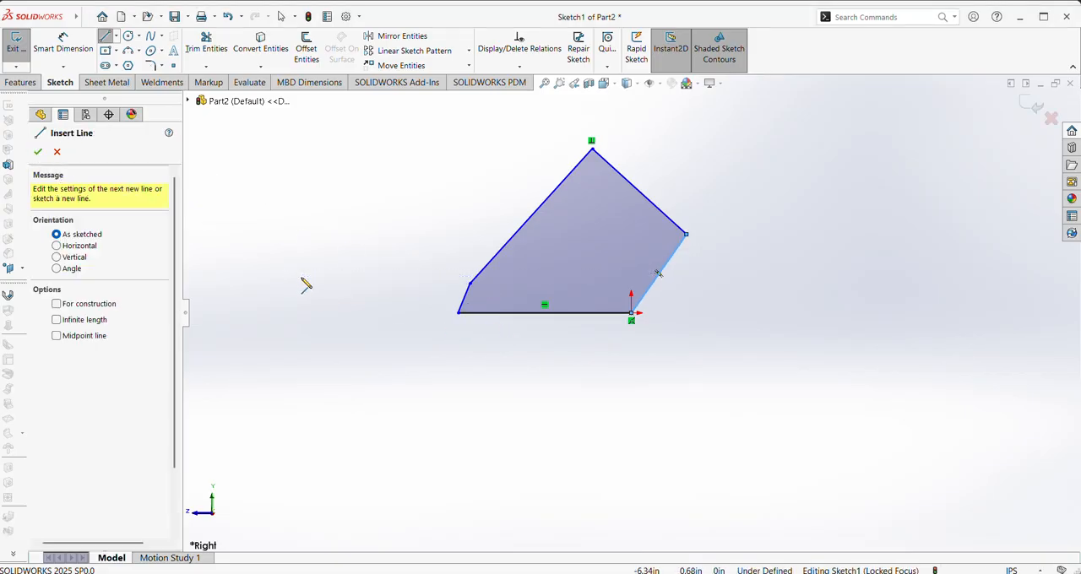
pyautogui.press('Escape')
pyautogui.scroll(-3, 602, 331)
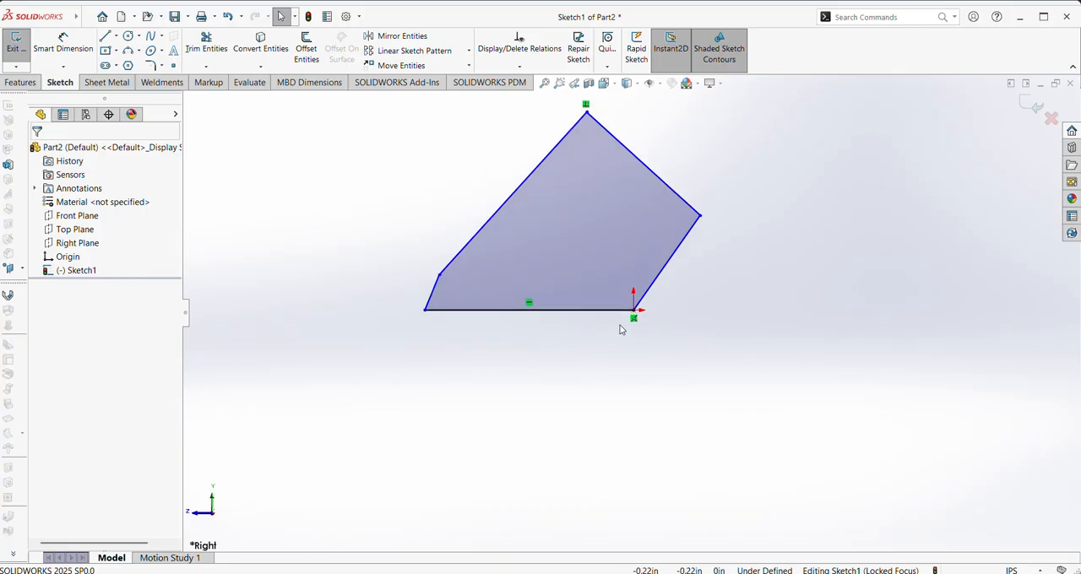
pyautogui.moveTo(457, 395); pyautogui.dragTo(452, 342, button='right')
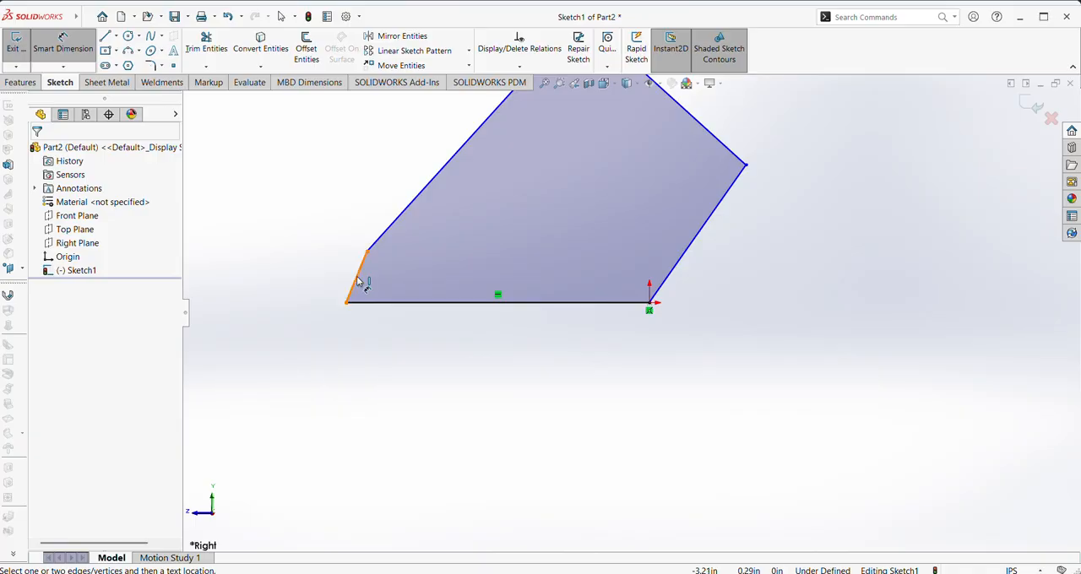
pyautogui.click(353, 284)
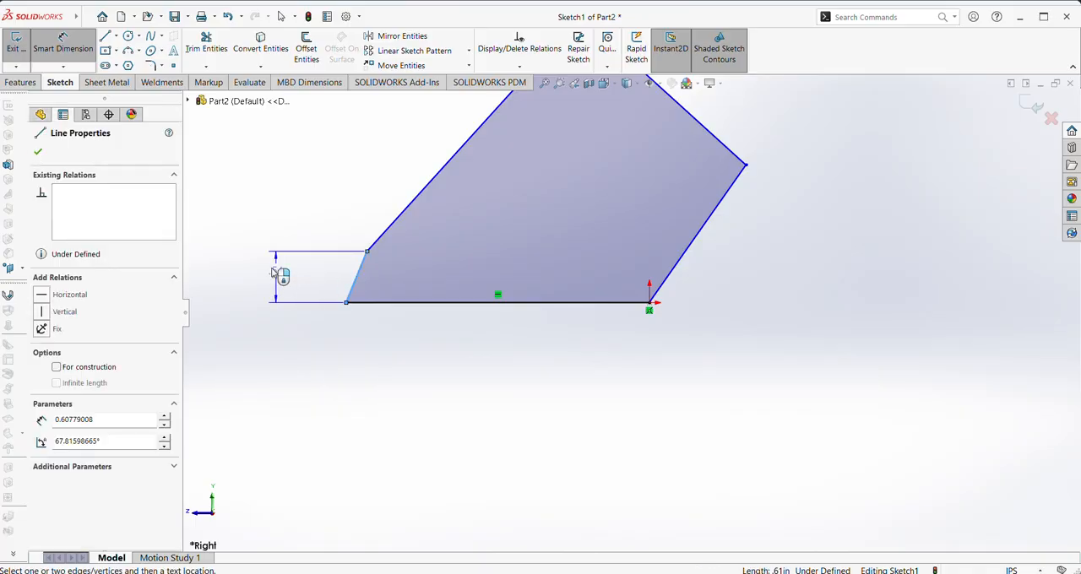
pyautogui.press('Escape')
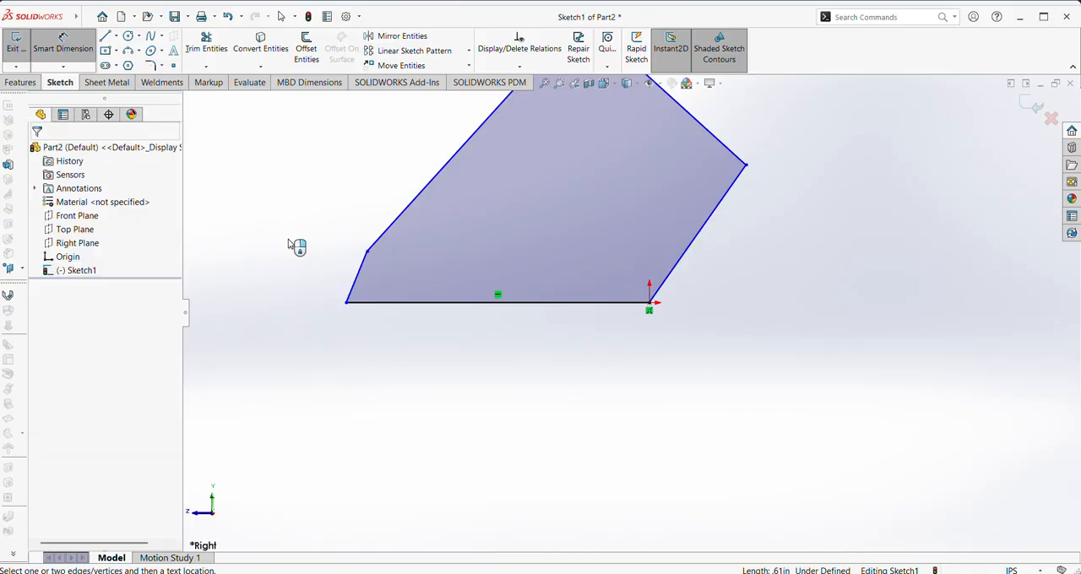
pyautogui.press('Escape')
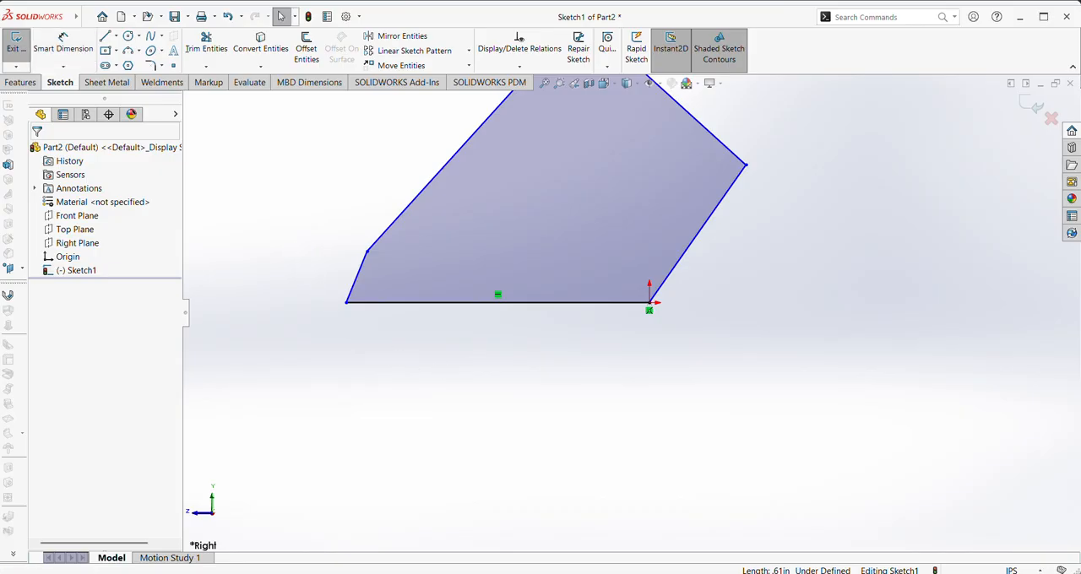
# Set the document units to MMGS and reopen the five-sided profile sketch for editing
pyautogui.click(1013, 571)
pyautogui.click(978, 521)
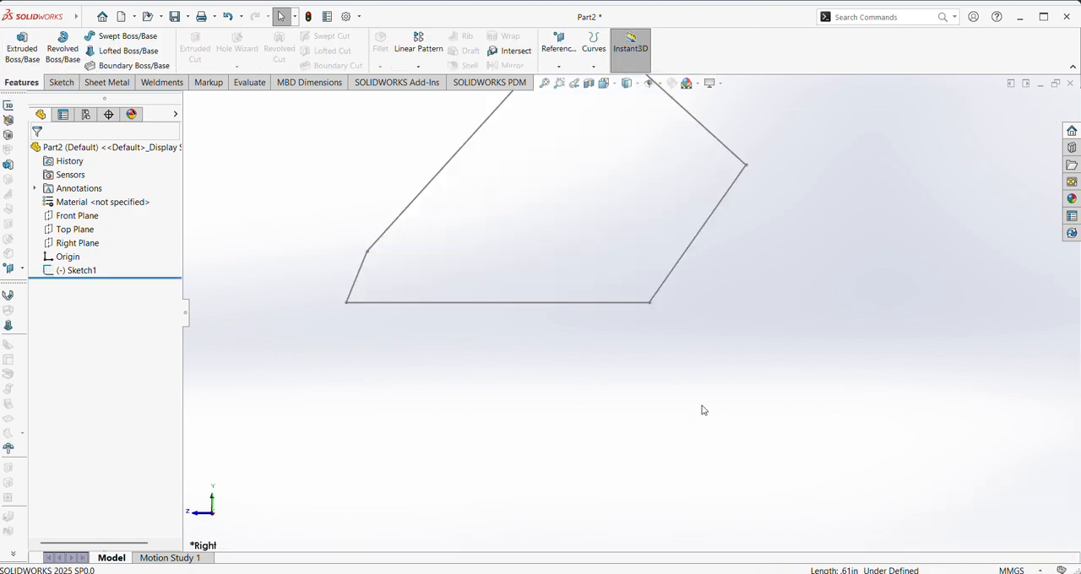
pyautogui.rightClick(493, 312)
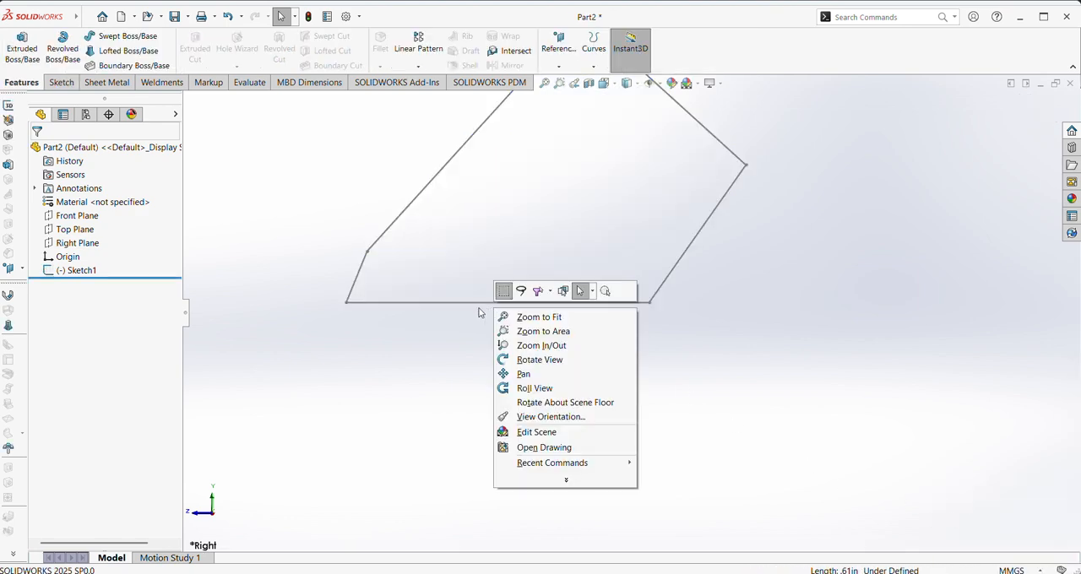
pyautogui.press('Escape')
pyautogui.rightClick(446, 306)
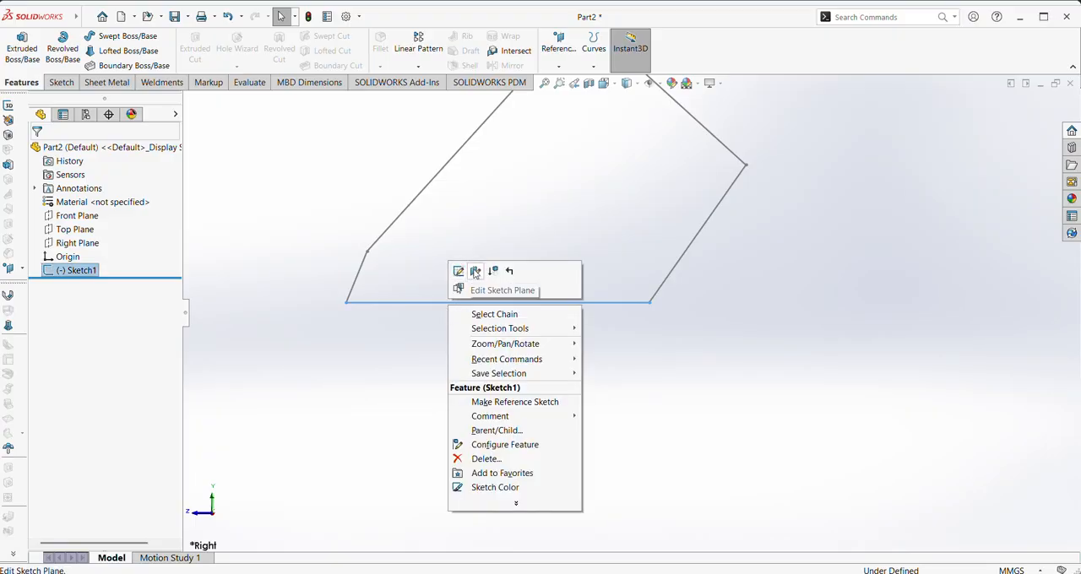
pyautogui.press('Escape')
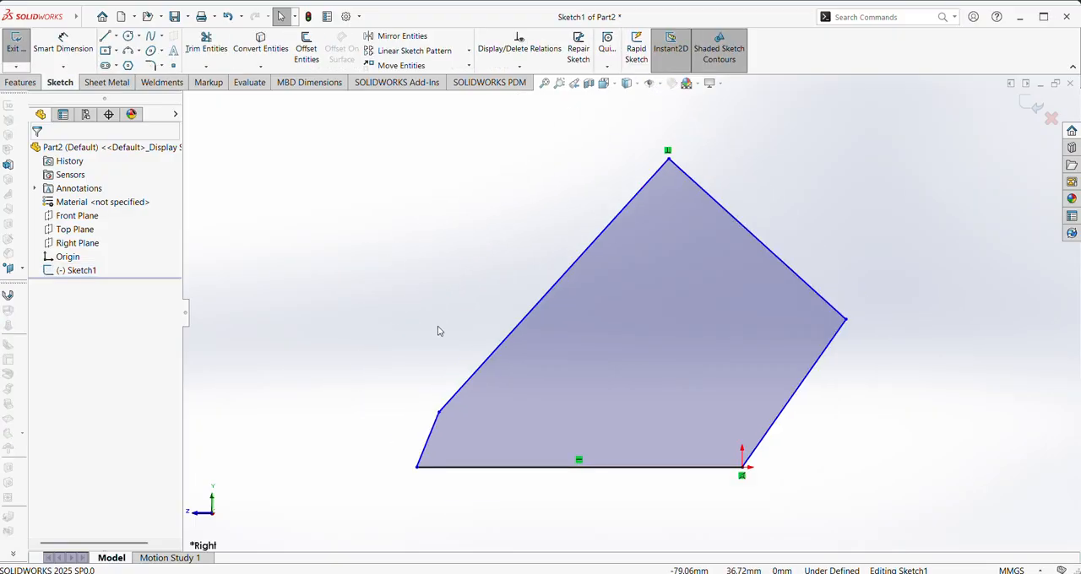
# Dimension the vertical height of the profile's short slanted edge at 50 mm
pyautogui.moveTo(438, 324); pyautogui.dragTo(447, 218, button='right')
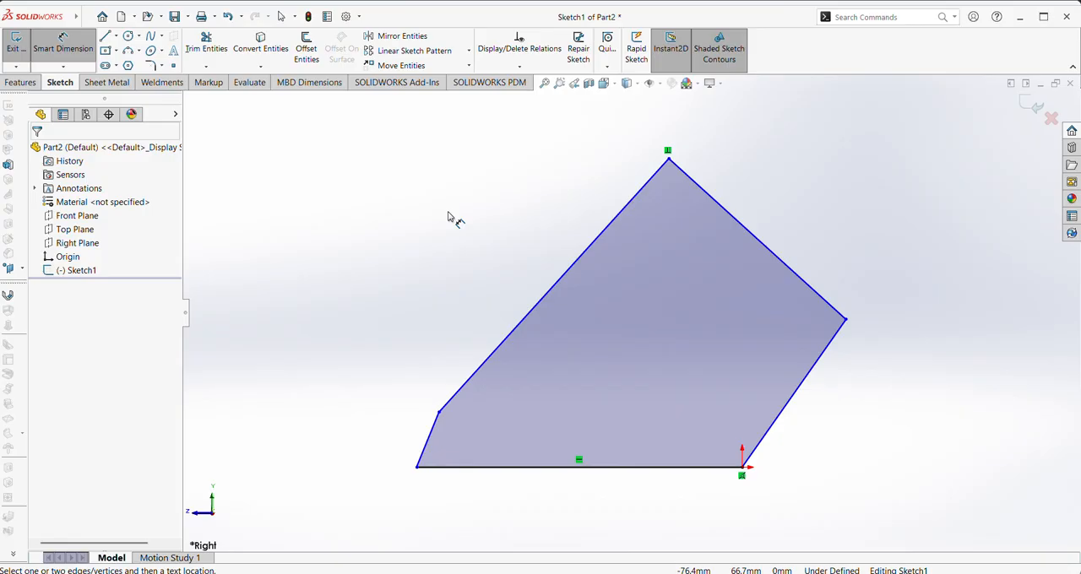
pyautogui.click(431, 427)
pyautogui.click(419, 426)
pyautogui.click(346, 435)
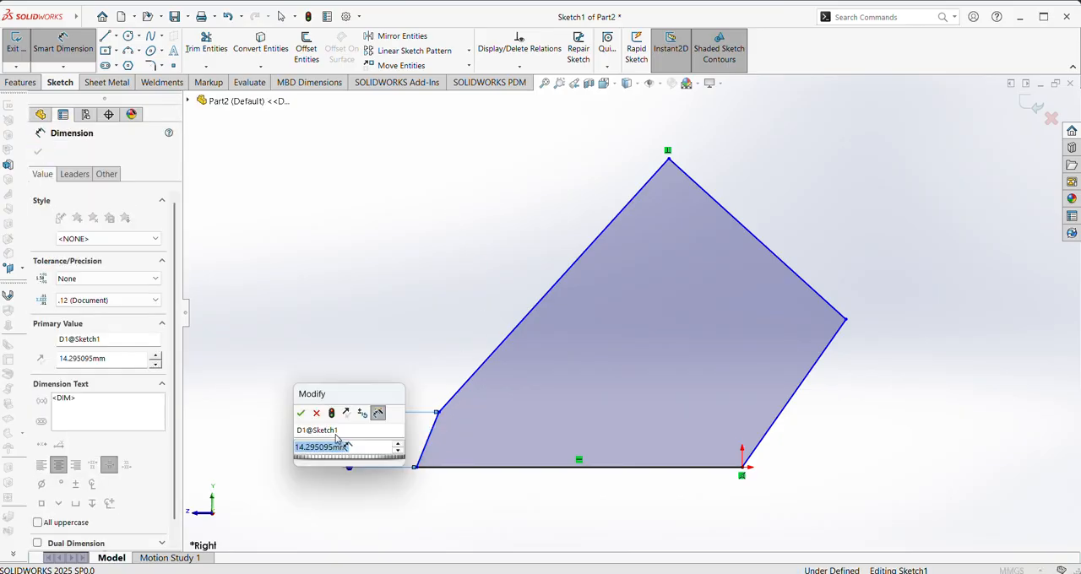
pyautogui.write('50')
pyautogui.press('Return')
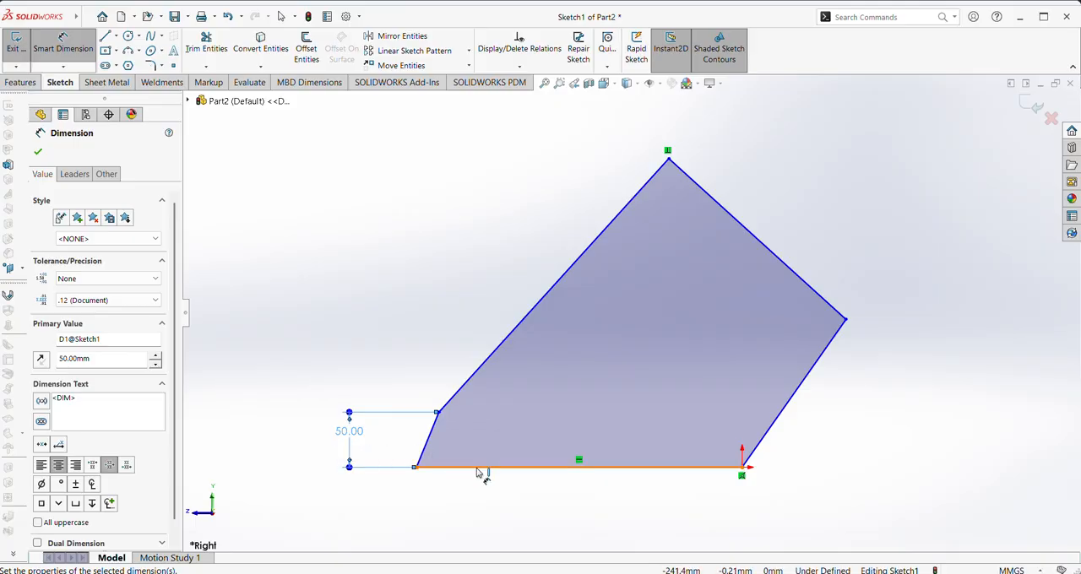
# Dimension the base of the slanted-edge profile at 330 mm and end the dimensioning
pyautogui.click(484, 467)
pyautogui.click(541, 494)
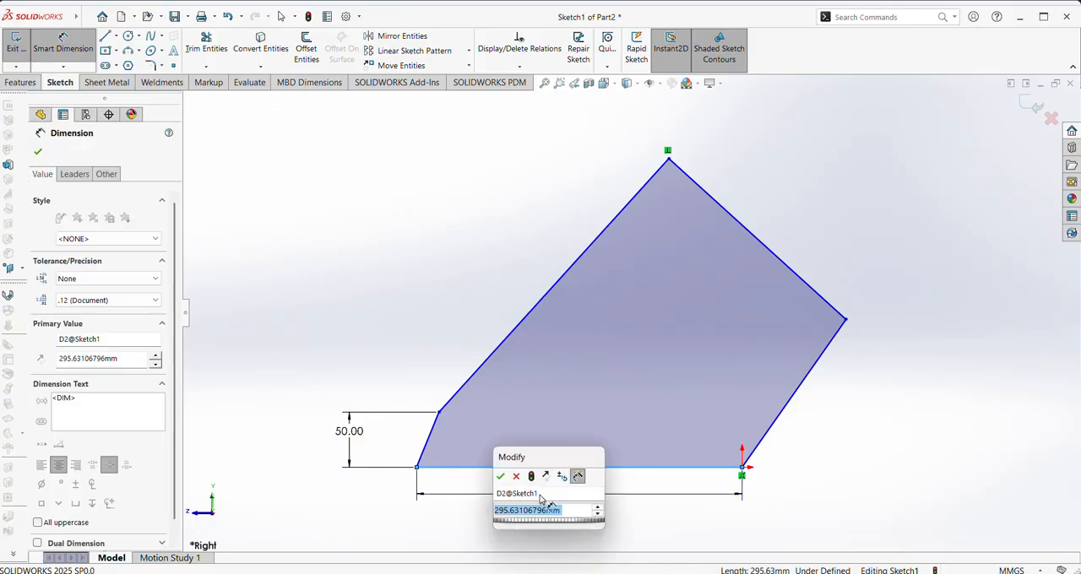
pyautogui.write('330')
pyautogui.press('Return')
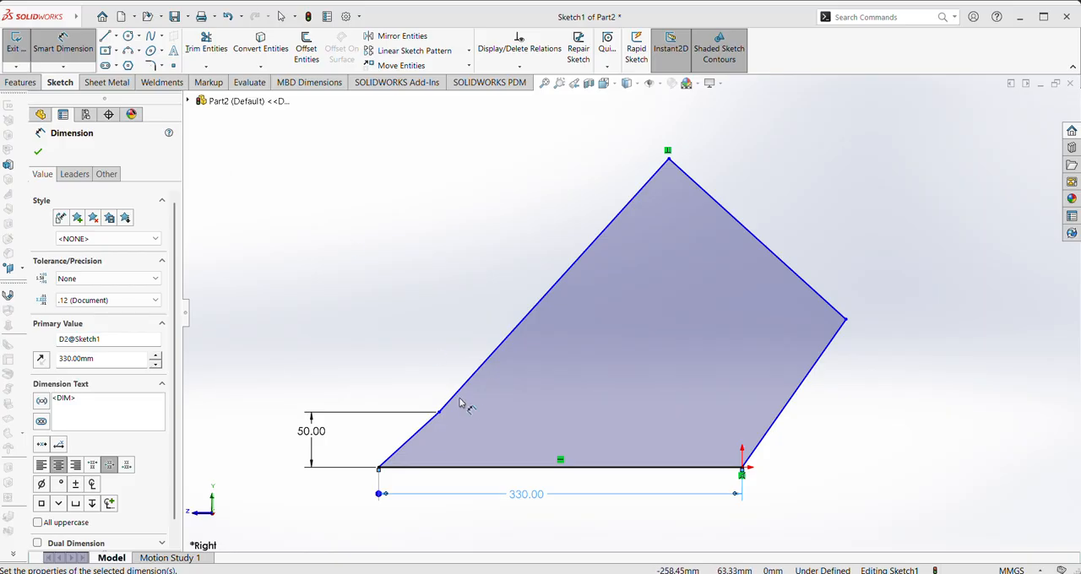
pyautogui.click(37, 152)
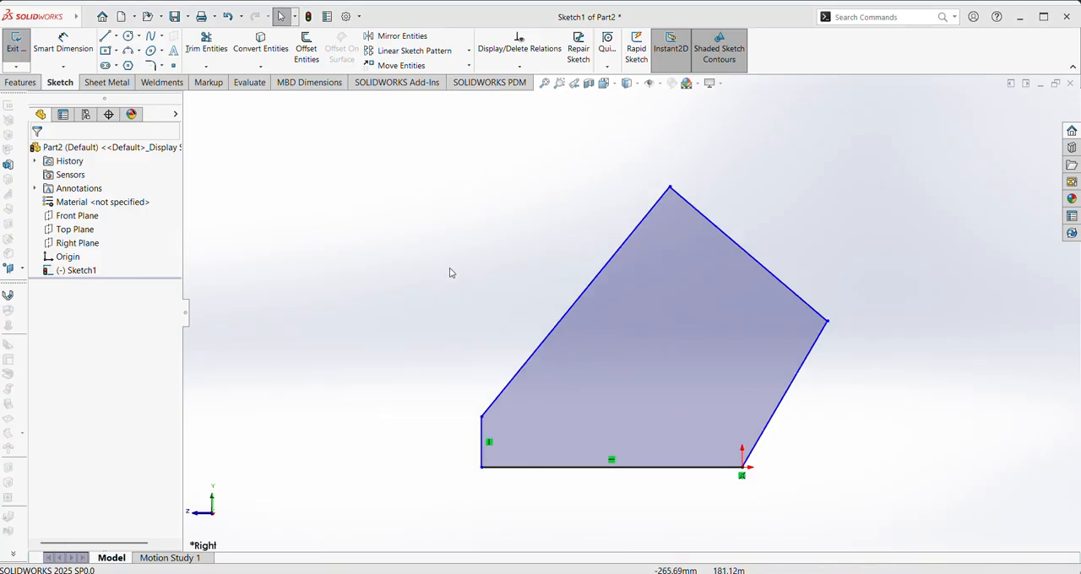
# Dimension the profile's short vertical edge at 50 mm with Smart Dimension
pyautogui.moveTo(425, 266); pyautogui.dragTo(412, 211, button='right')
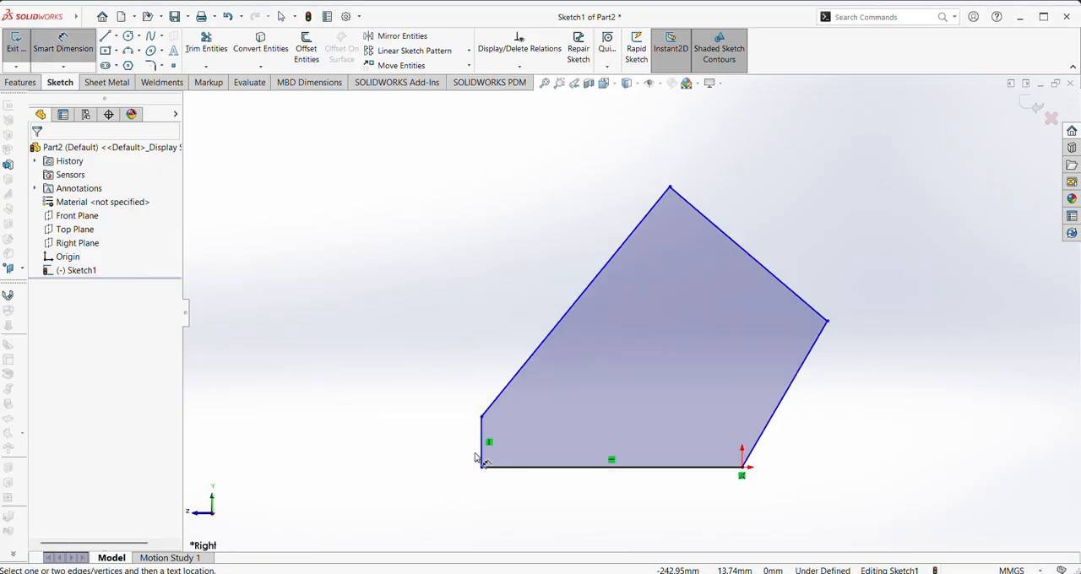
pyautogui.click(482, 450)
pyautogui.click(429, 434)
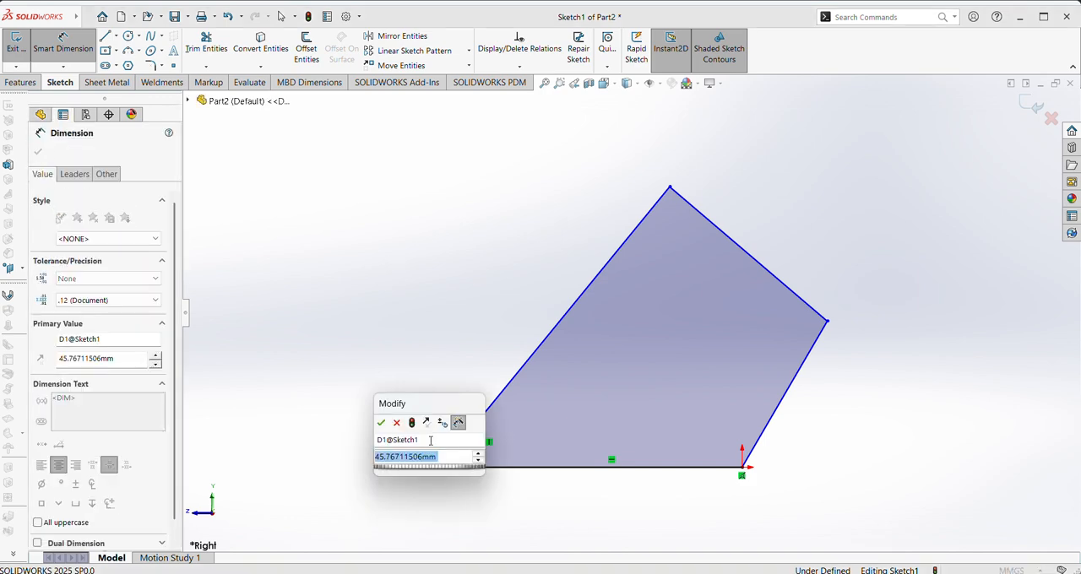
pyautogui.write('50')
pyautogui.press('Return')
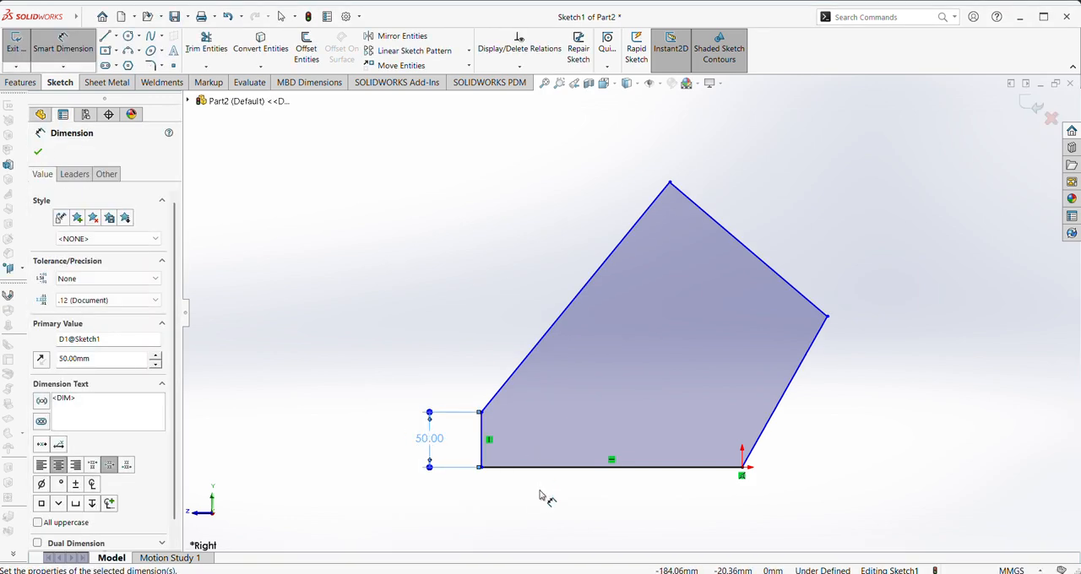
# Dimension the horizontal base line of the profile at 330 mm
pyautogui.click(555, 467)
pyautogui.click(587, 494)
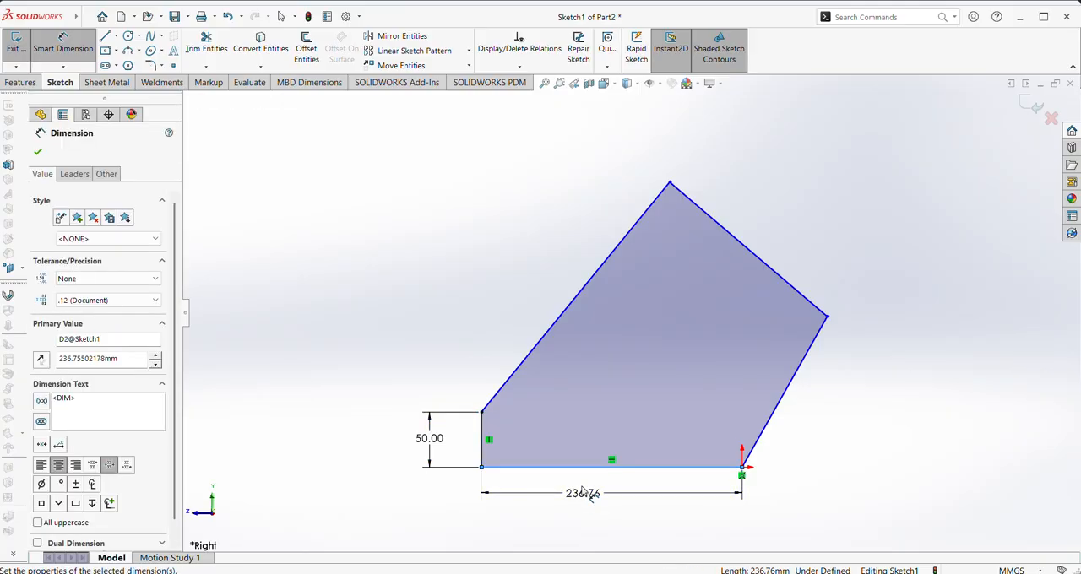
pyautogui.write('330')
pyautogui.press('Return')
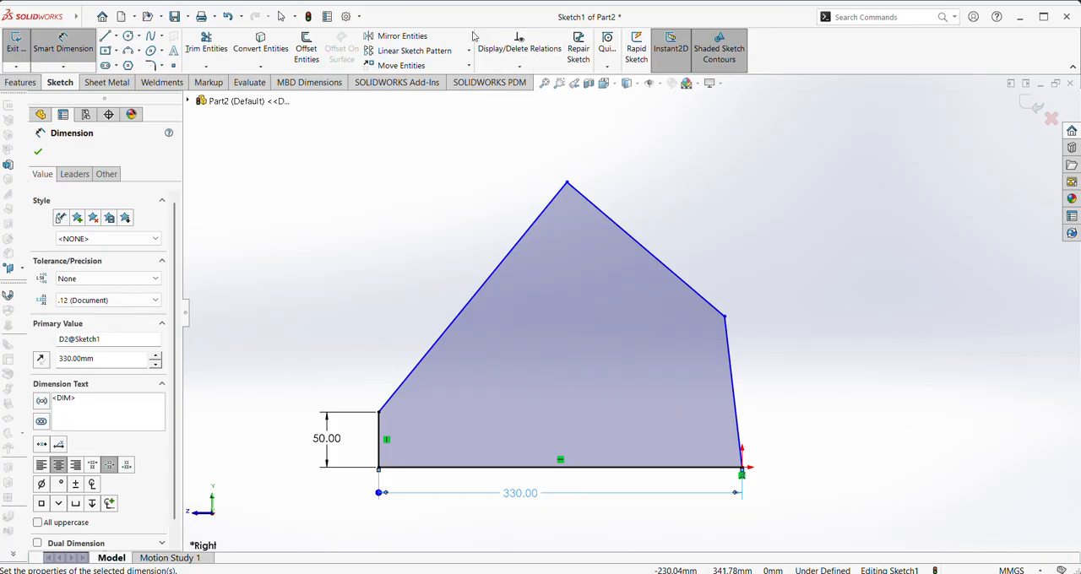
# Set a 32° angle between the sloped edge at the origin and the outward extension of the base line
pyautogui.click(737, 414)
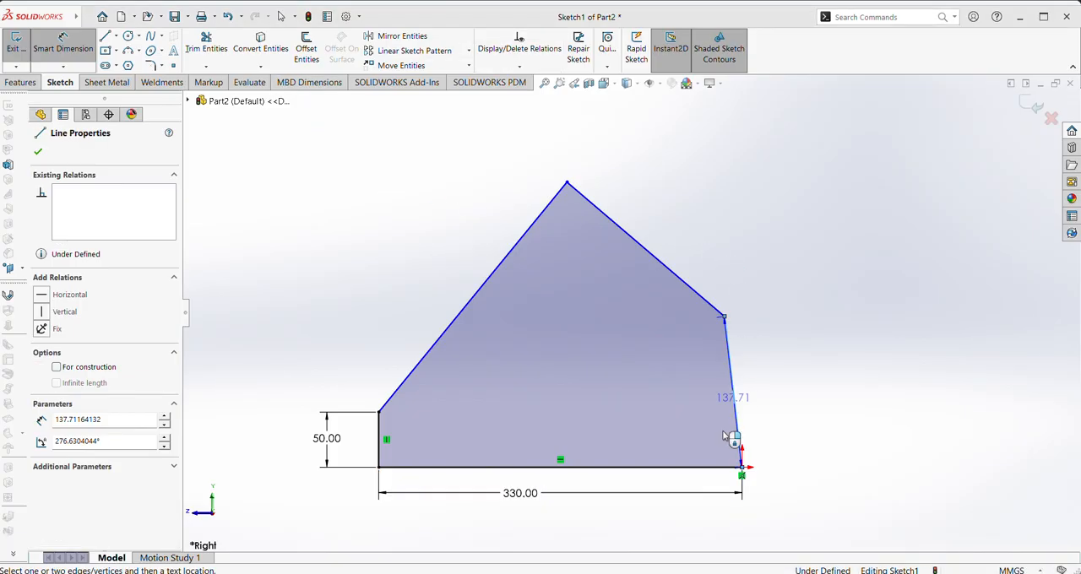
pyautogui.click(700, 469)
pyautogui.click(794, 429)
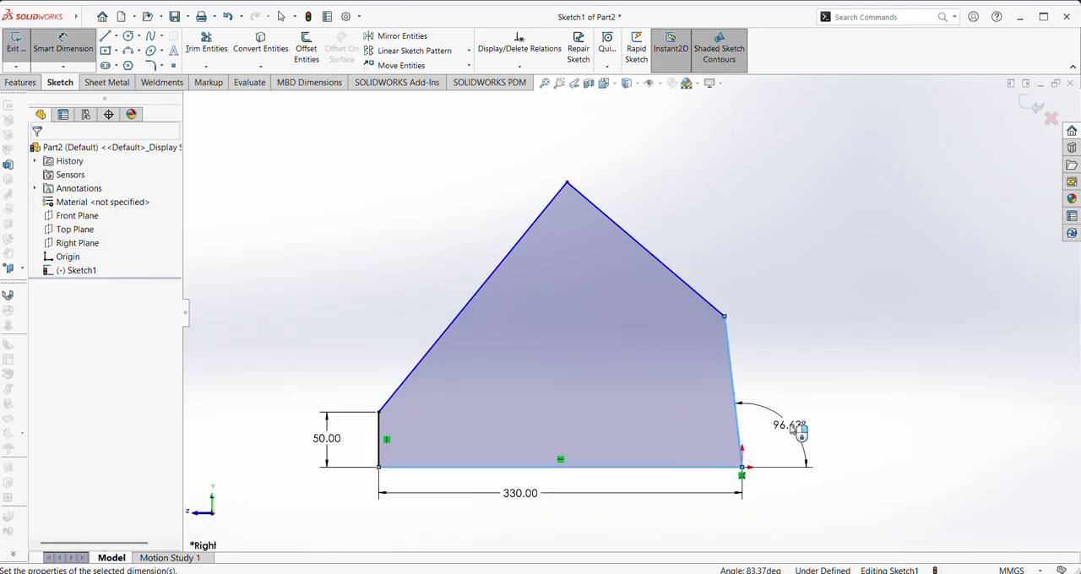
pyautogui.write('32')
pyautogui.press('Return')
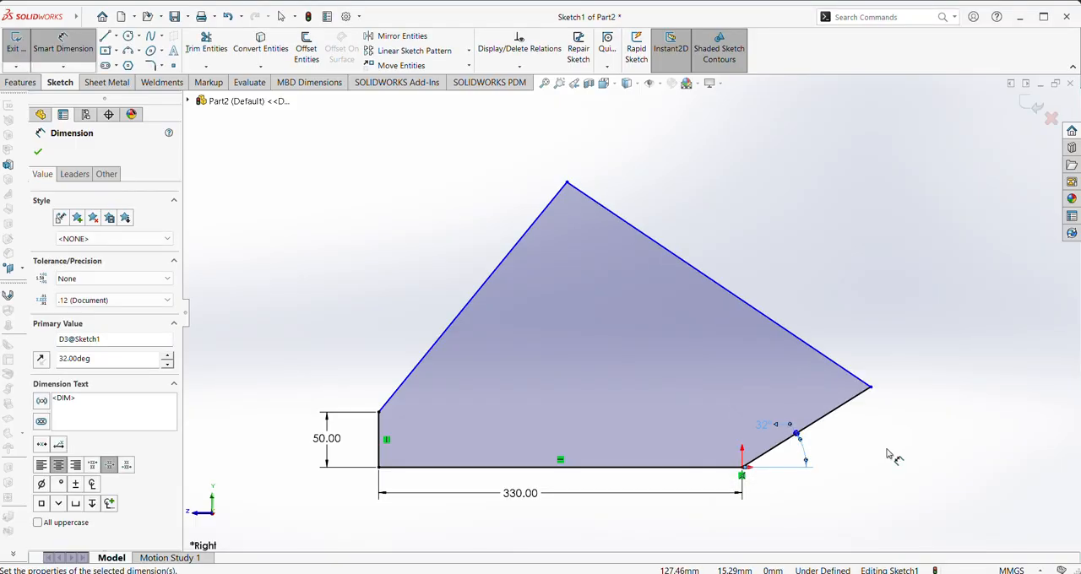
# Dimension the outer end of the 32° edge at 200 mm vertically above the base line
pyautogui.click(871, 388)
pyautogui.click(725, 468)
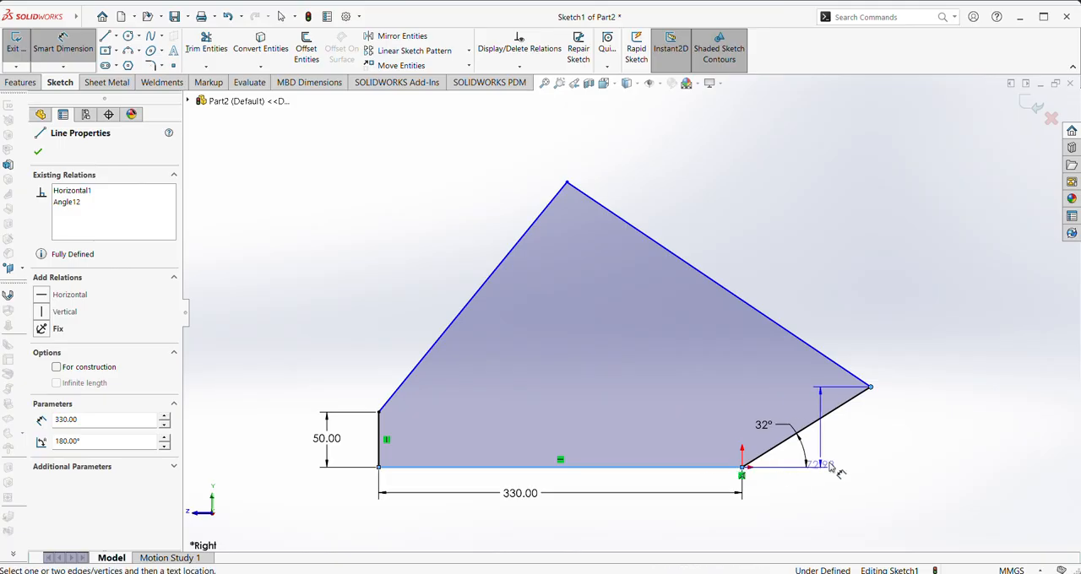
pyautogui.click(894, 453)
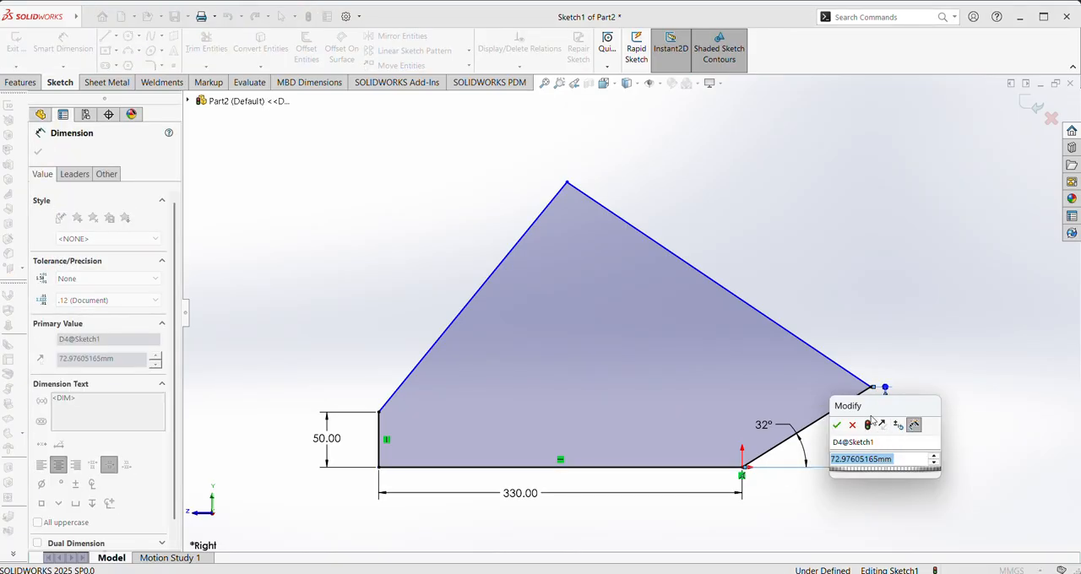
pyautogui.write('200')
pyautogui.press('Return')
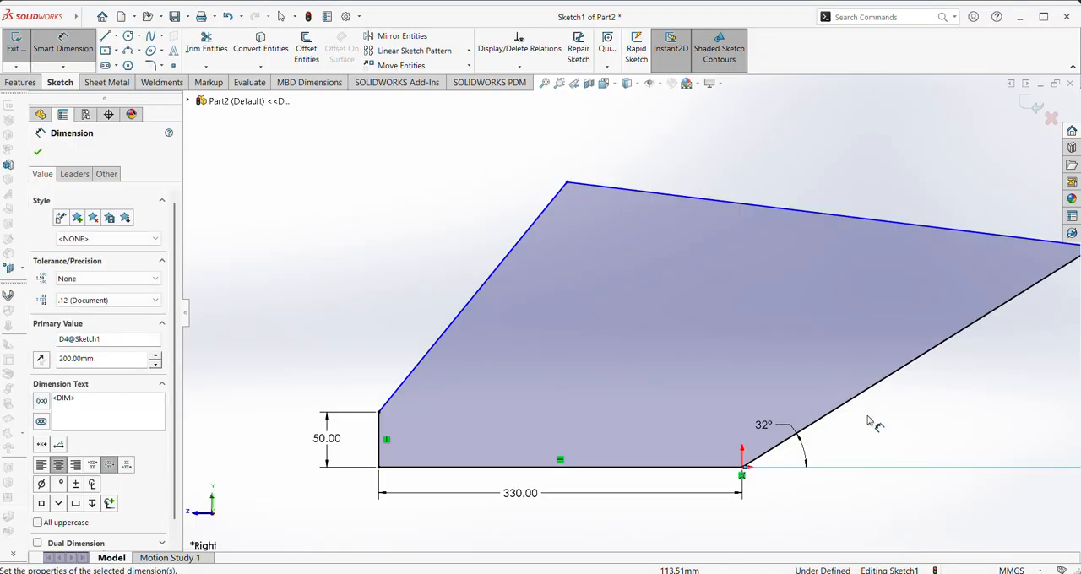
pyautogui.press('f')
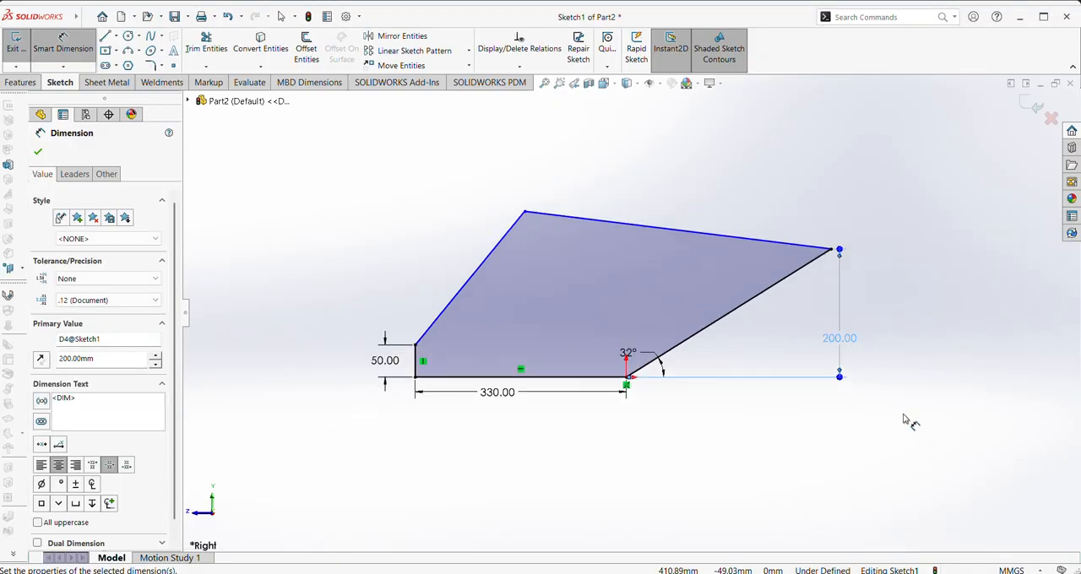
pyautogui.doubleClick(842, 340)
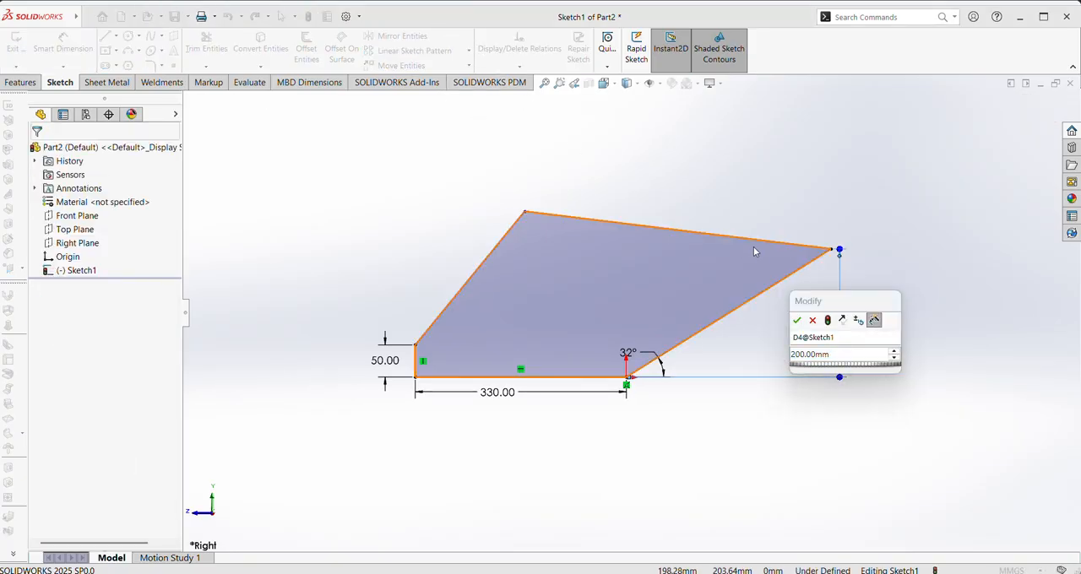
pyautogui.doubleClick(828, 359)
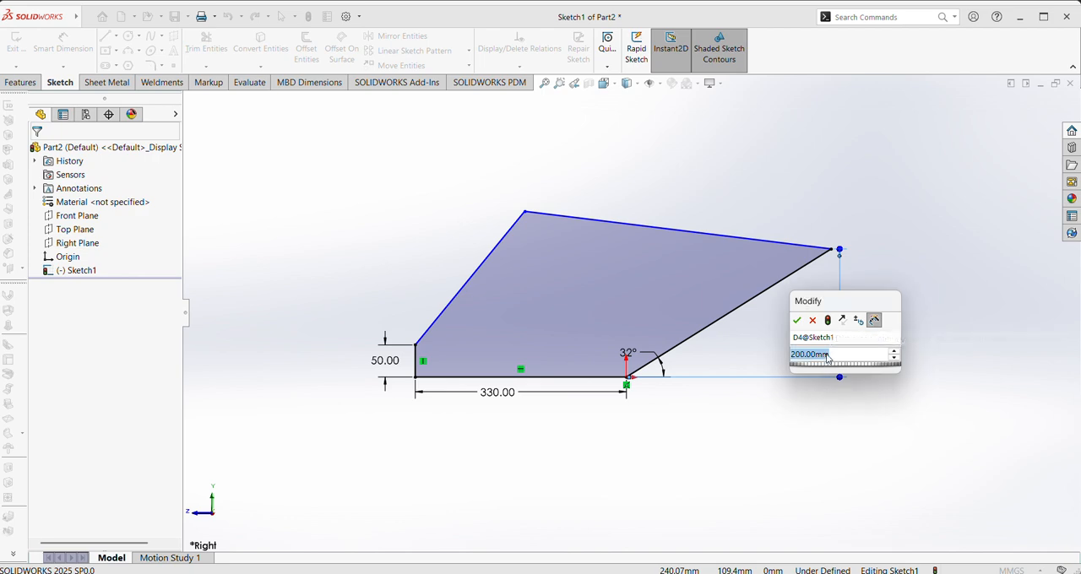
pyautogui.write('200')
pyautogui.press('Return')
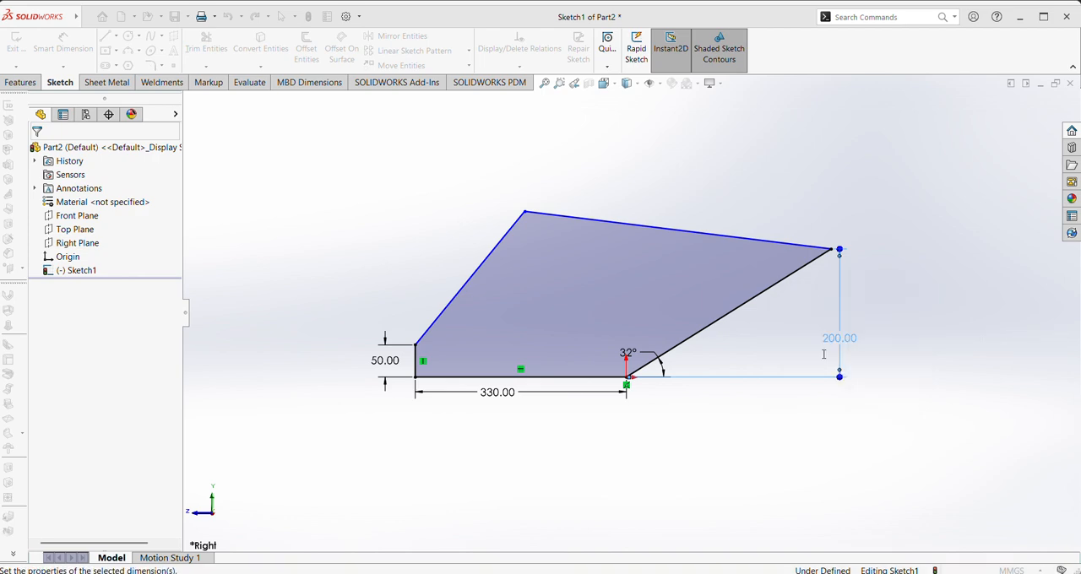
# Dimension the profile's topmost corner at 450 mm vertically above the base line
pyautogui.click(525, 214)
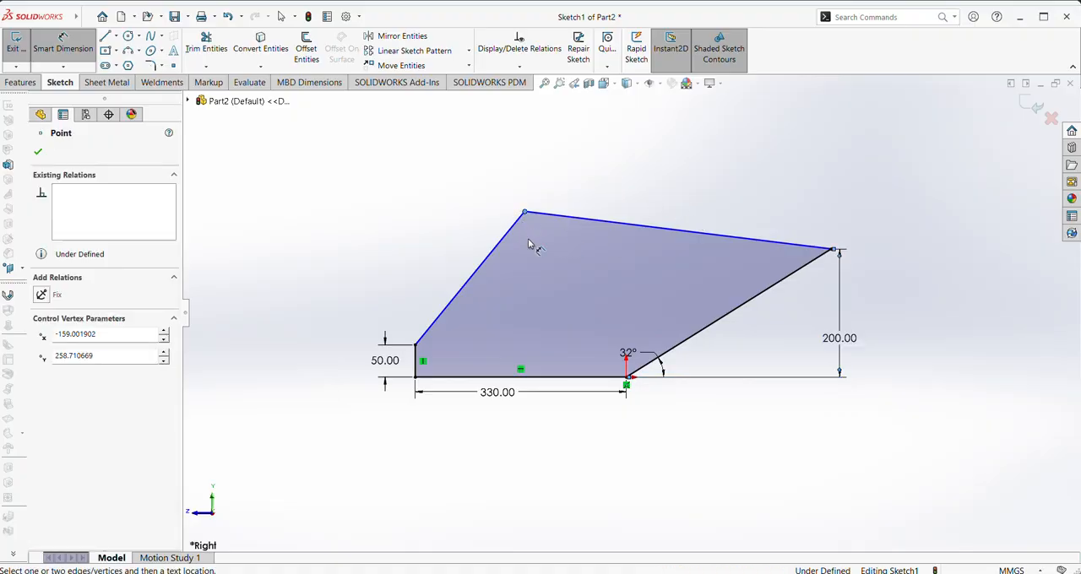
pyautogui.click(558, 379)
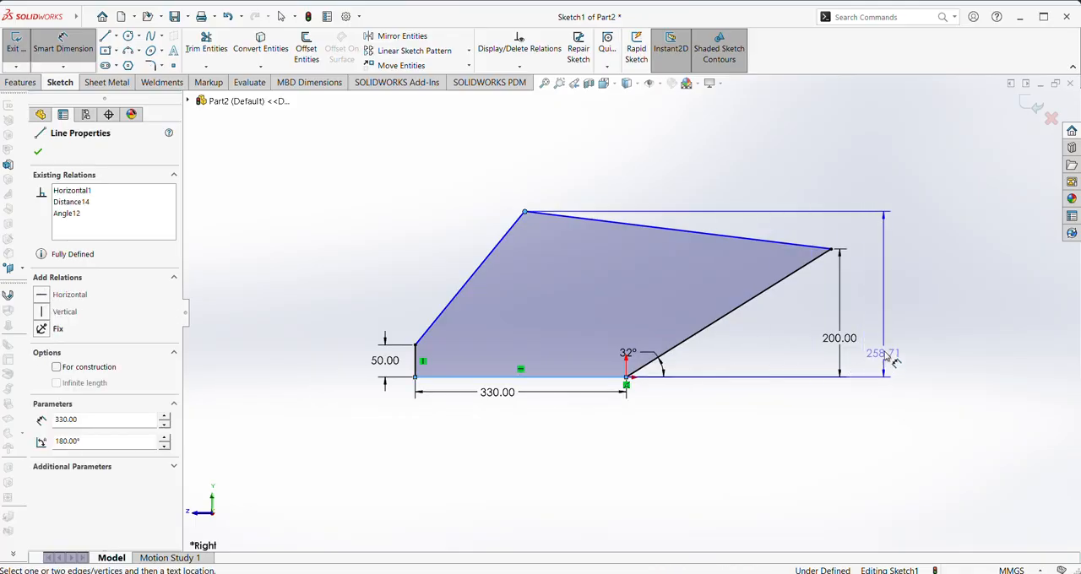
pyautogui.click(885, 337)
pyautogui.write('450')
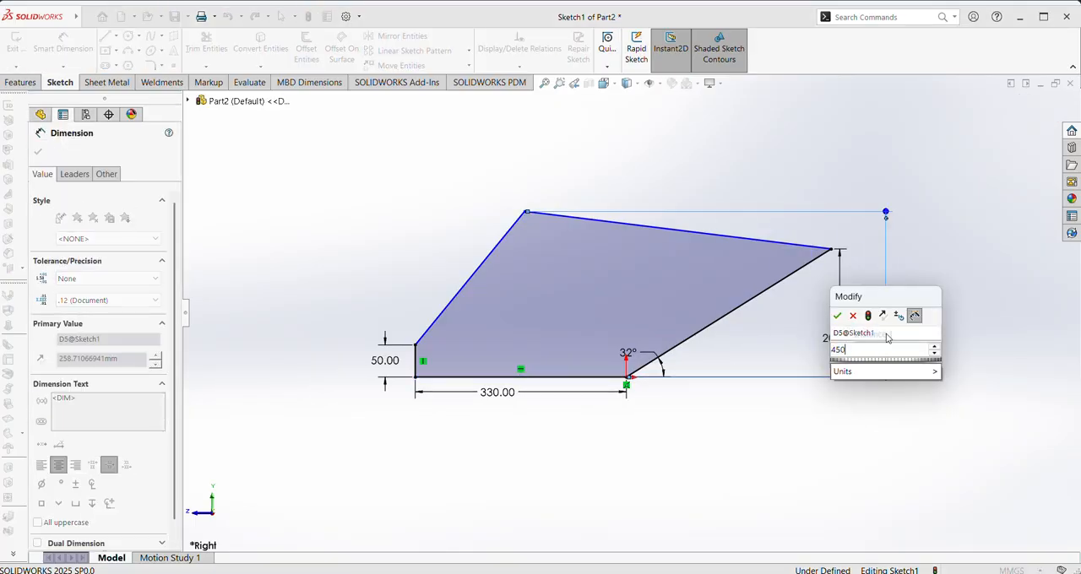
pyautogui.press('Return')
pyautogui.scroll(1, 694, 407)
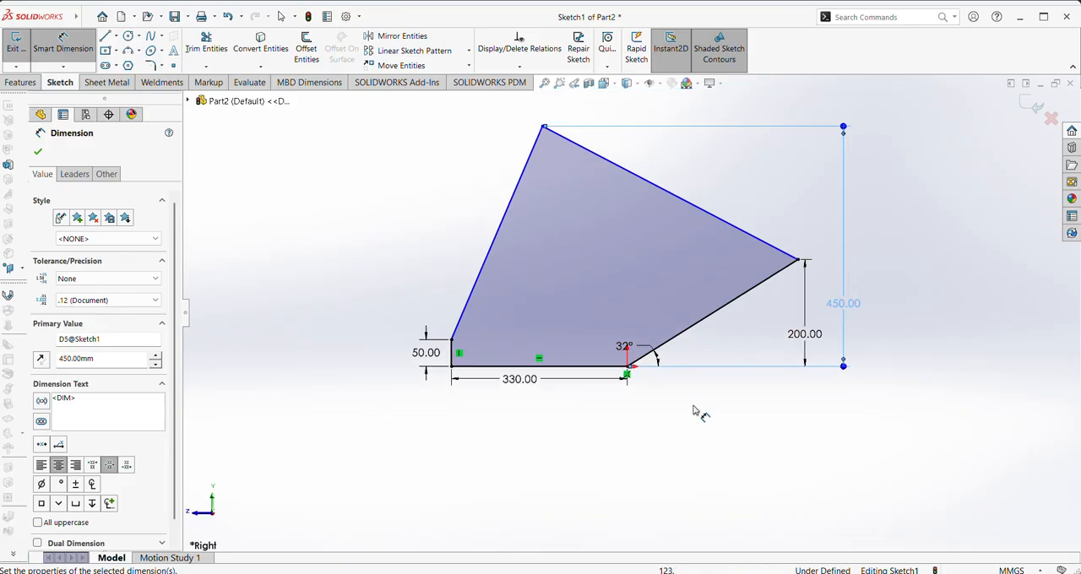
# Extrude the five-sided profile 330 mm with the Mid Plane end condition
pyautogui.click(40, 150)
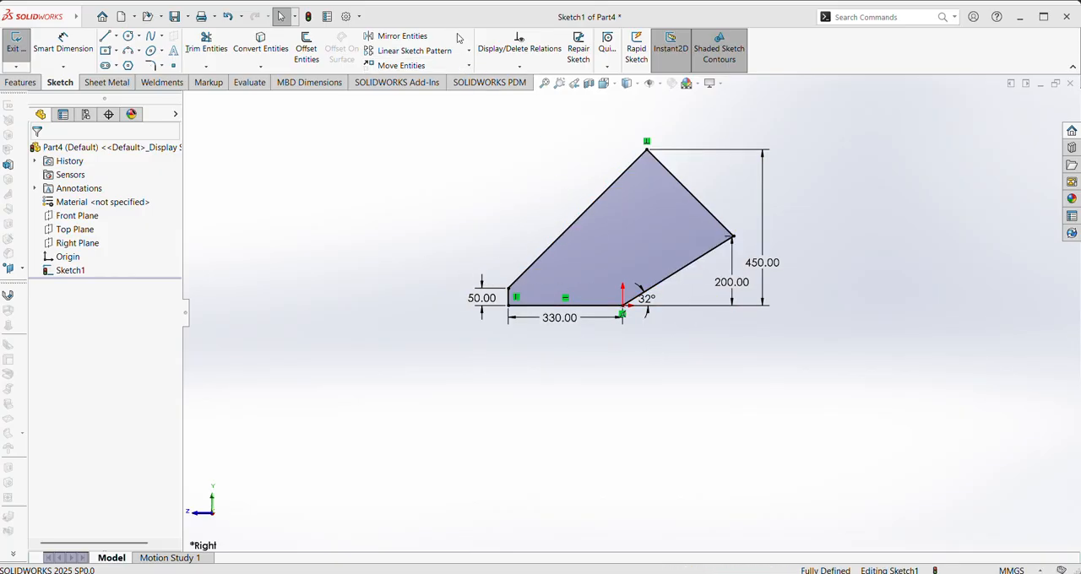
pyautogui.click(12, 82)
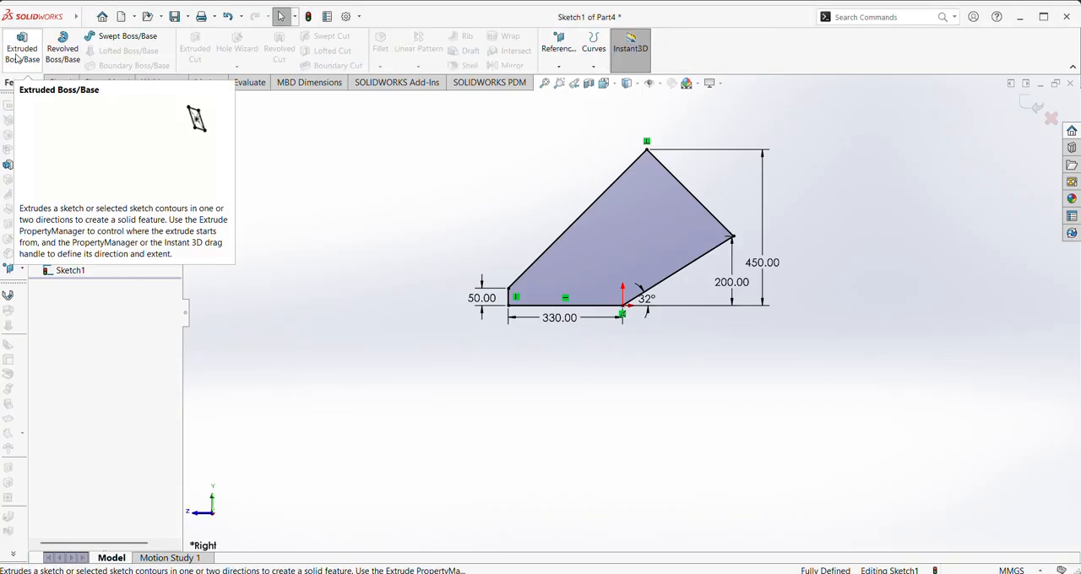
pyautogui.click(22, 47)
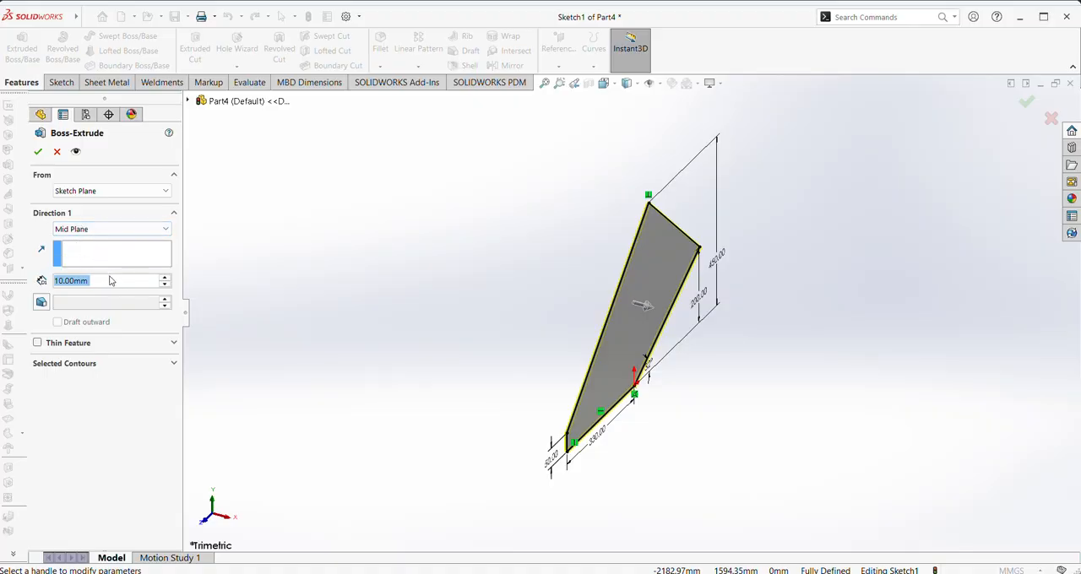
pyautogui.write('330')
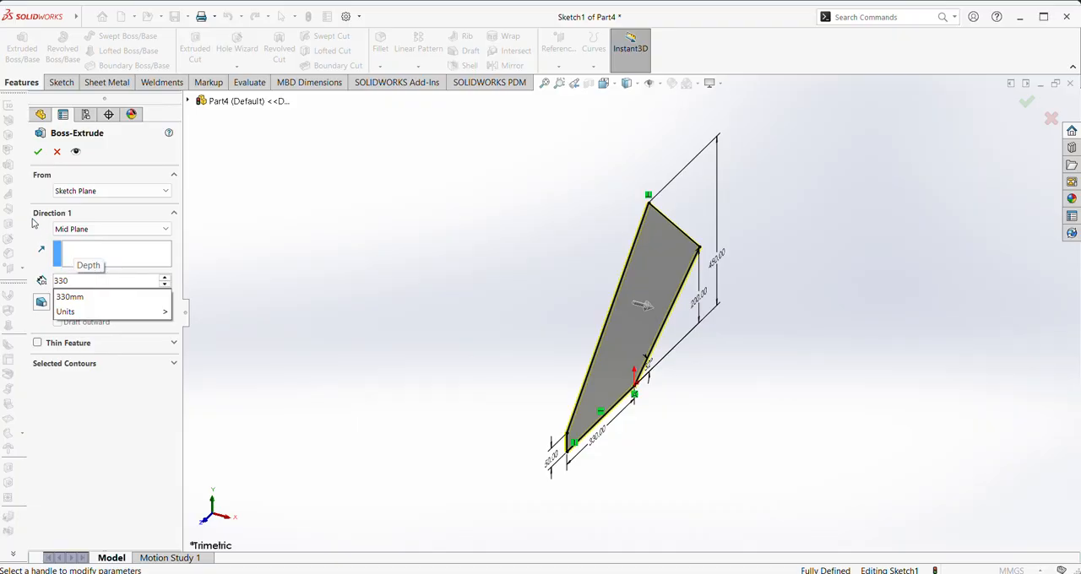
pyautogui.press('Return')
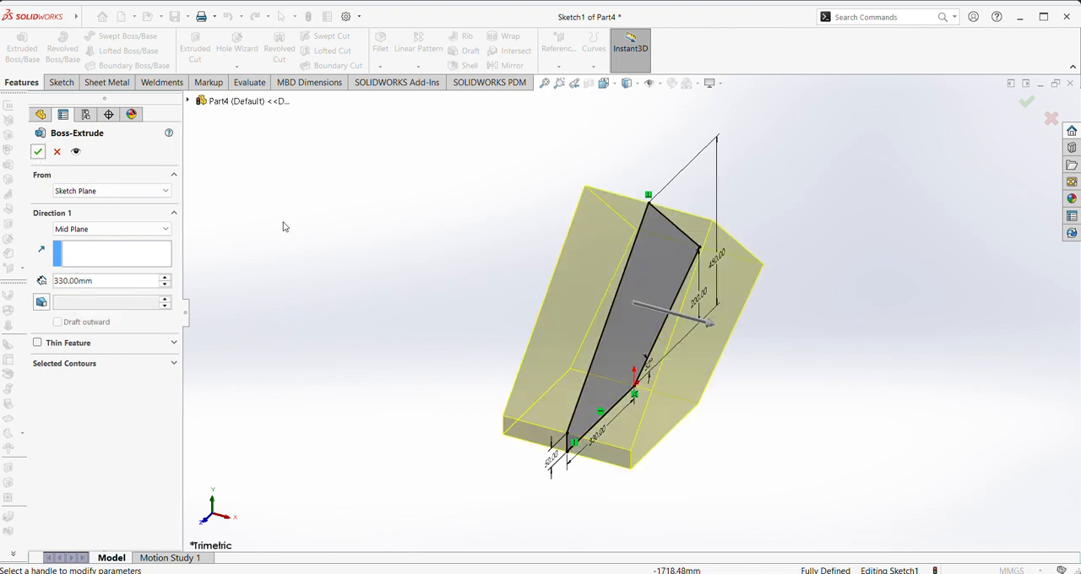
pyautogui.click(36, 151)
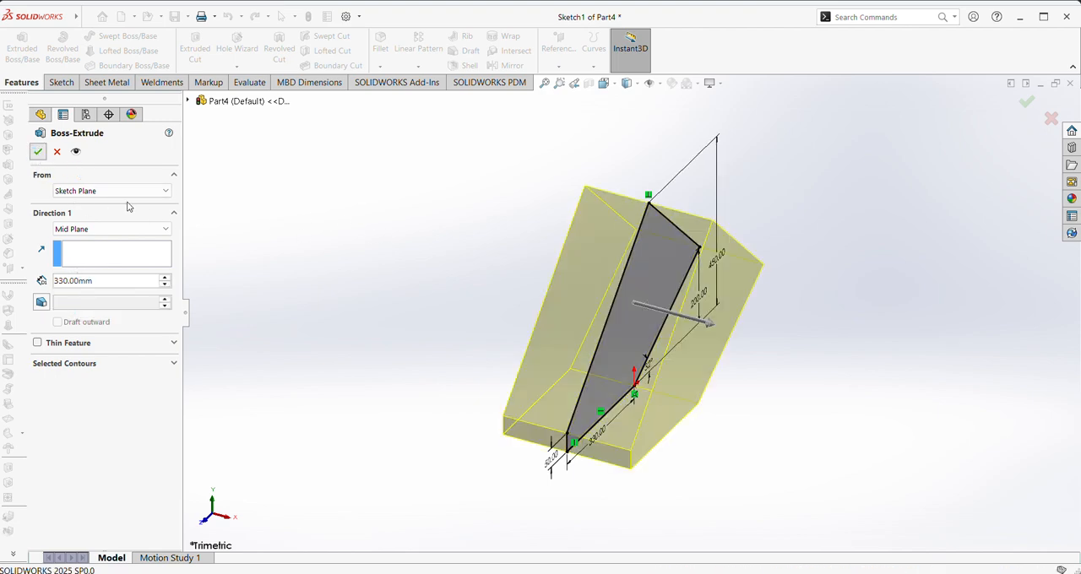
# Shell the extruded body with a 3 mm wall, removing the sloped upper end face and the flat base face
pyautogui.moveTo(454, 262); pyautogui.dragTo(372, 228, button='middle')
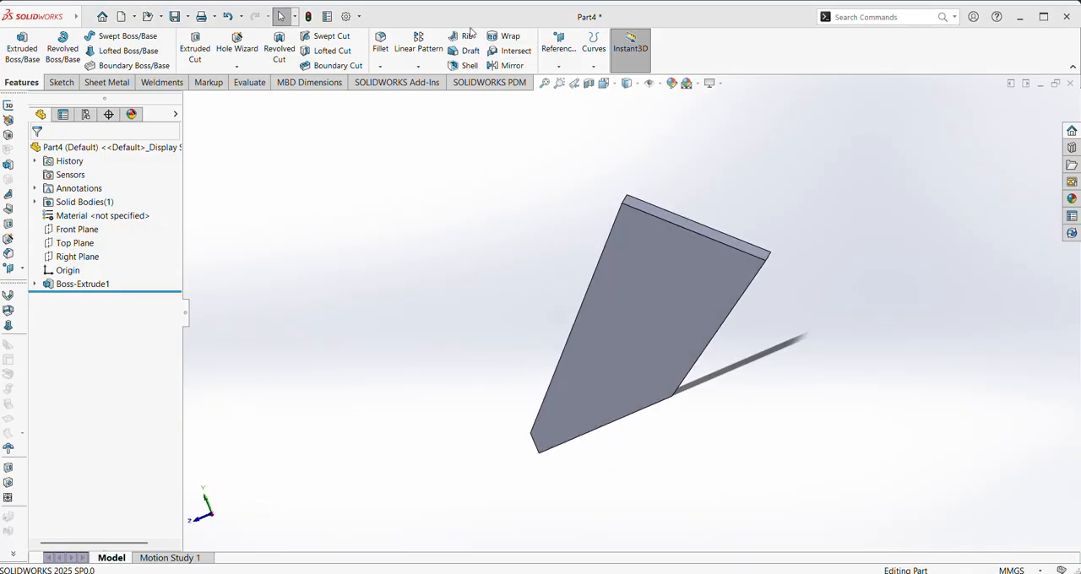
pyautogui.moveTo(477, 230); pyautogui.dragTo(489, 255, button='middle')
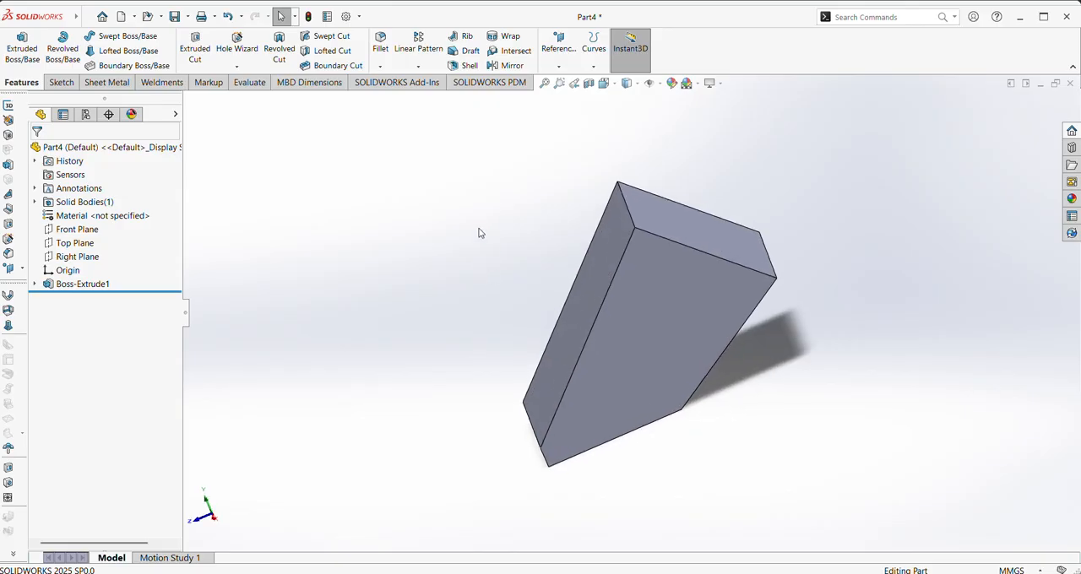
pyautogui.click(469, 66)
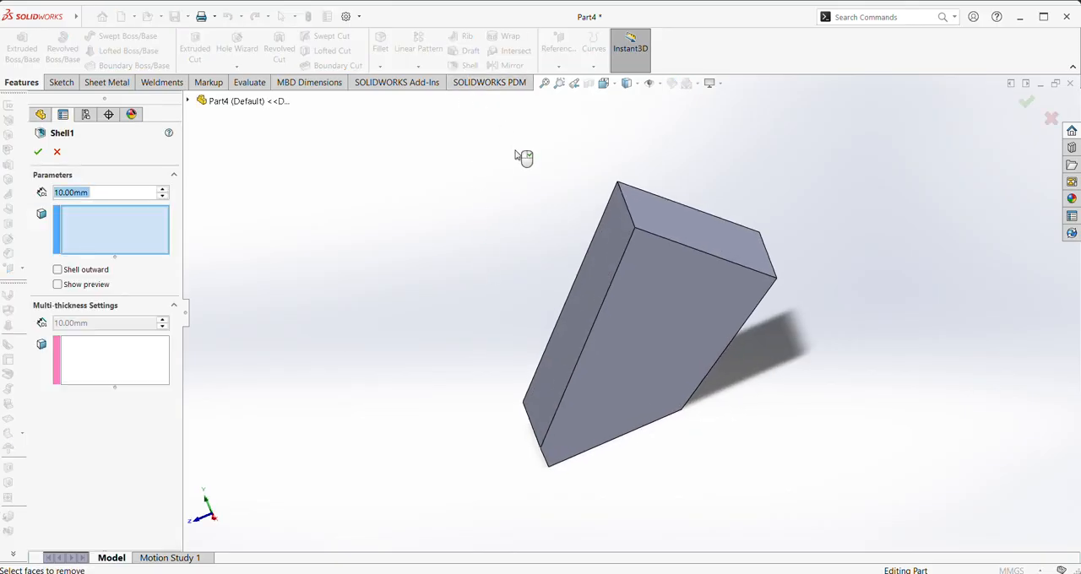
pyautogui.click(666, 216)
pyautogui.moveTo(550, 307); pyautogui.dragTo(582, 296, button='middle')
pyautogui.click(592, 307)
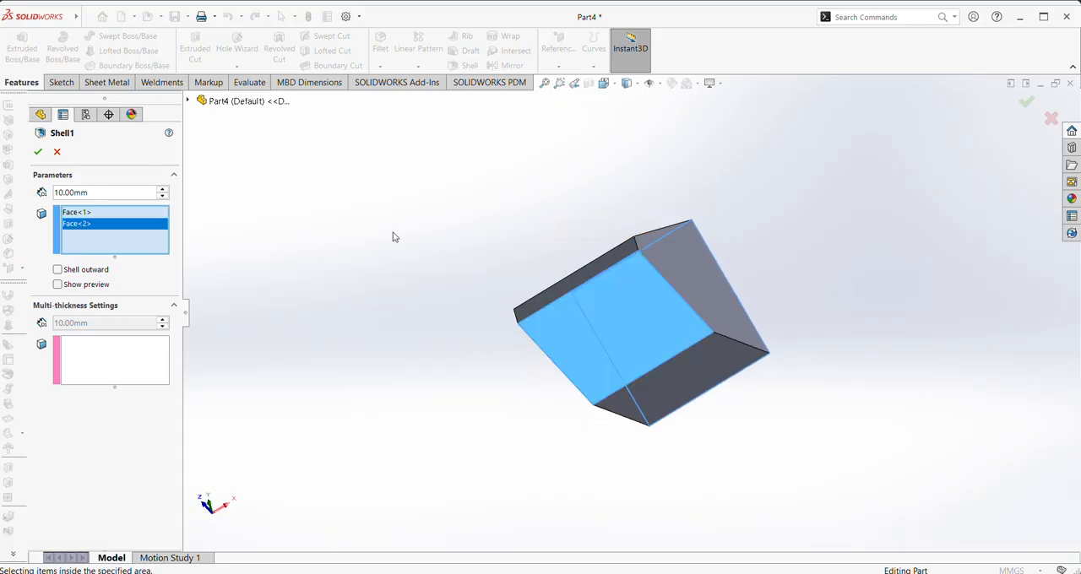
pyautogui.moveTo(392, 237); pyautogui.dragTo(370, 327, button='middle')
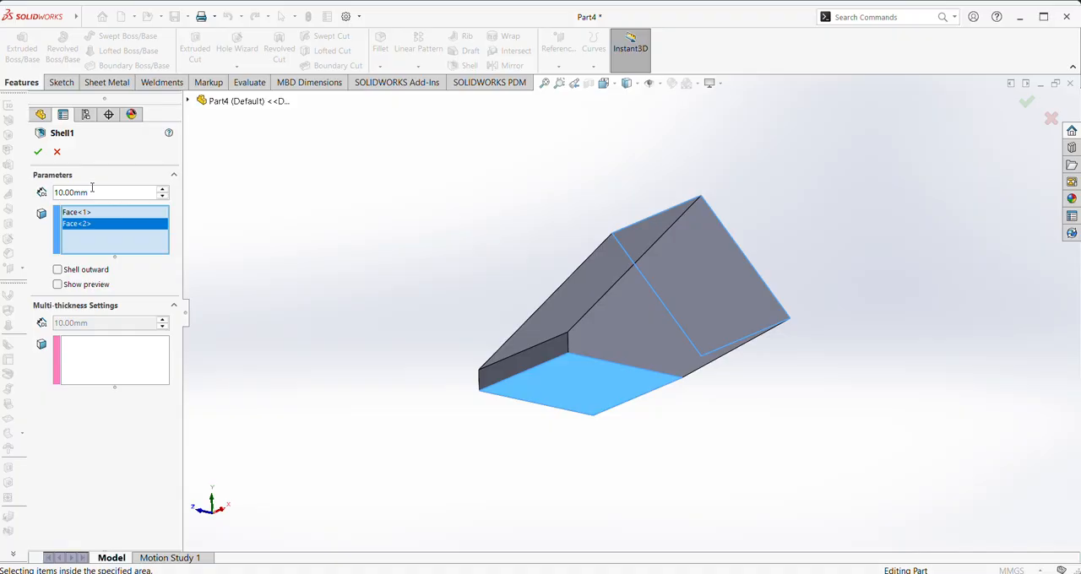
pyautogui.write('3')
pyautogui.press('Return')
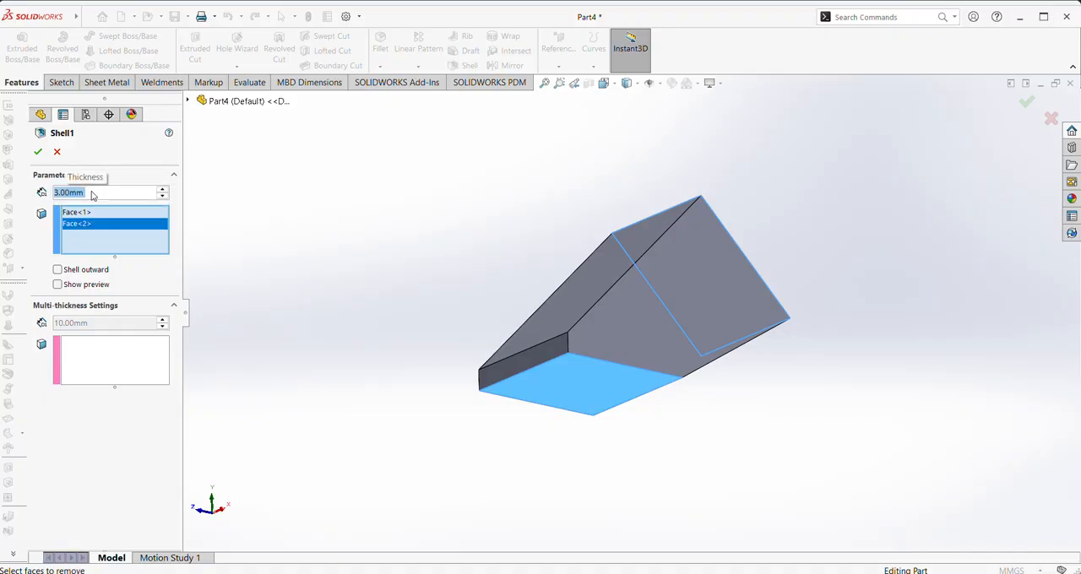
pyautogui.click(38, 152)
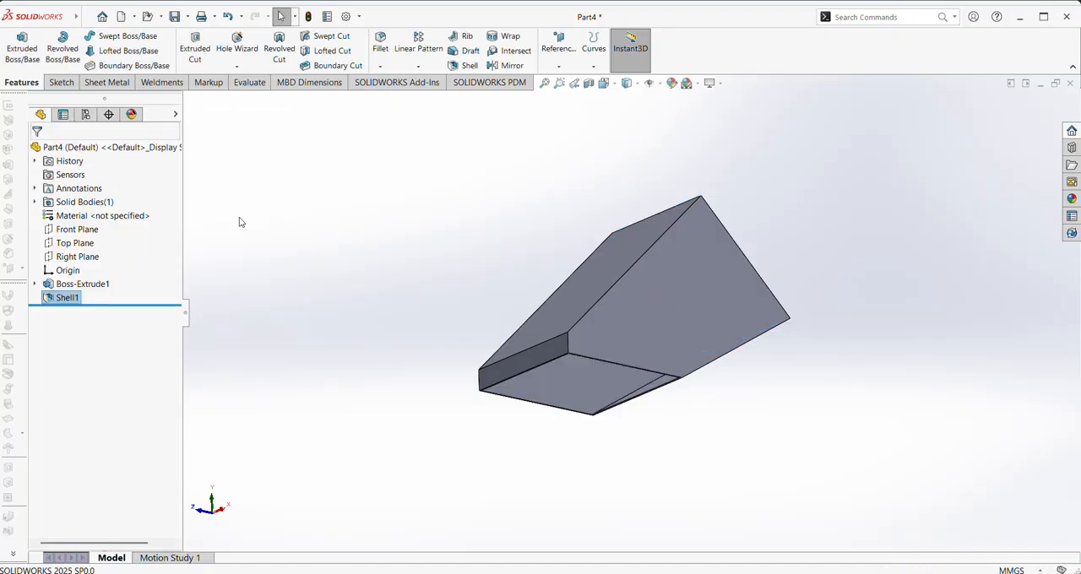
pyautogui.moveTo(416, 190); pyautogui.dragTo(604, 212, button='middle')
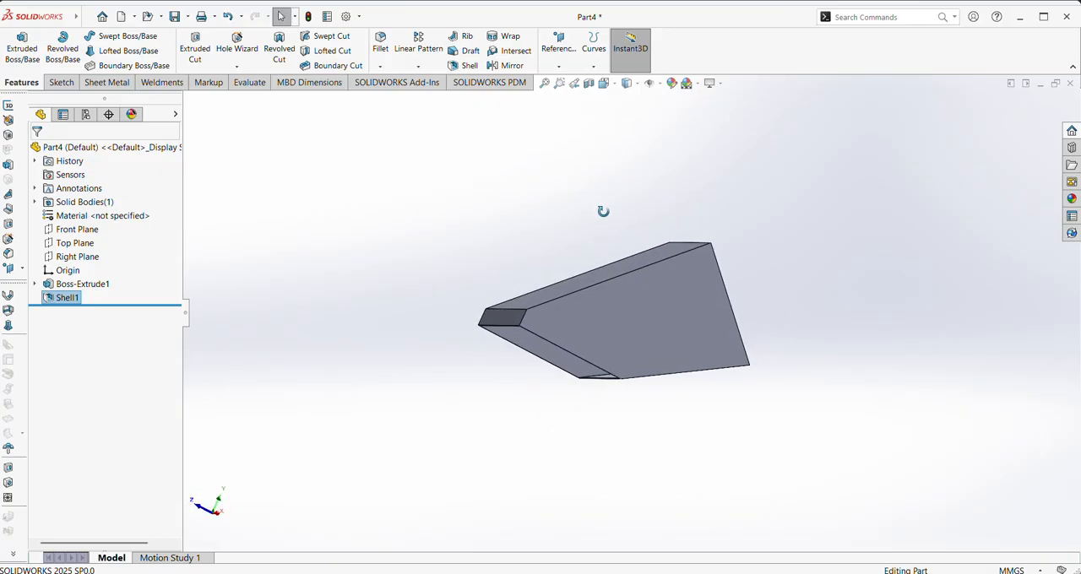
pyautogui.click(603, 83)
pyautogui.click(668, 116)
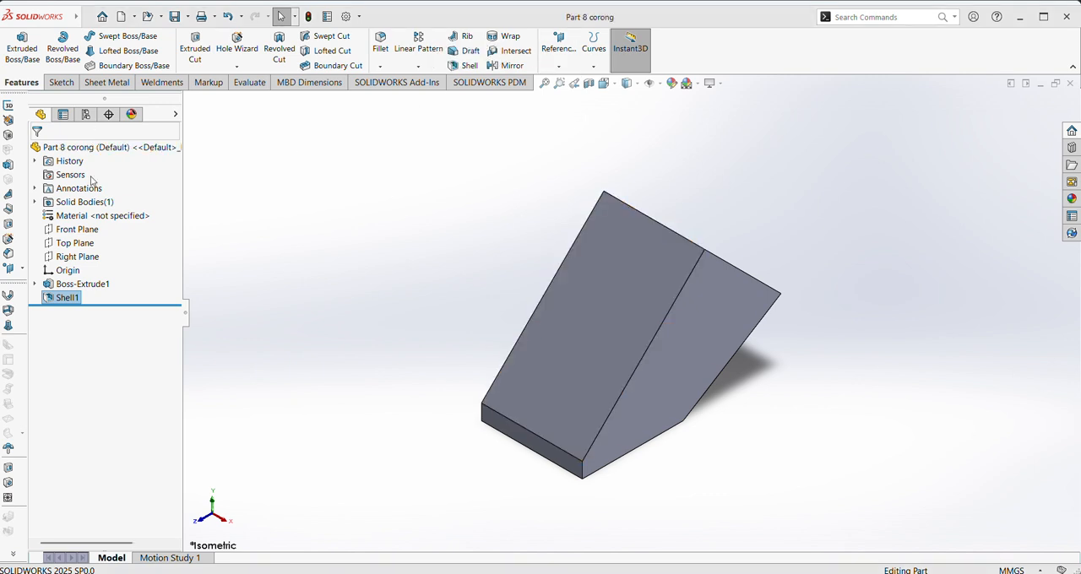
# Create a new part document and set its units to MMGS (millimeter, gram, second)
pyautogui.click(102, 16)
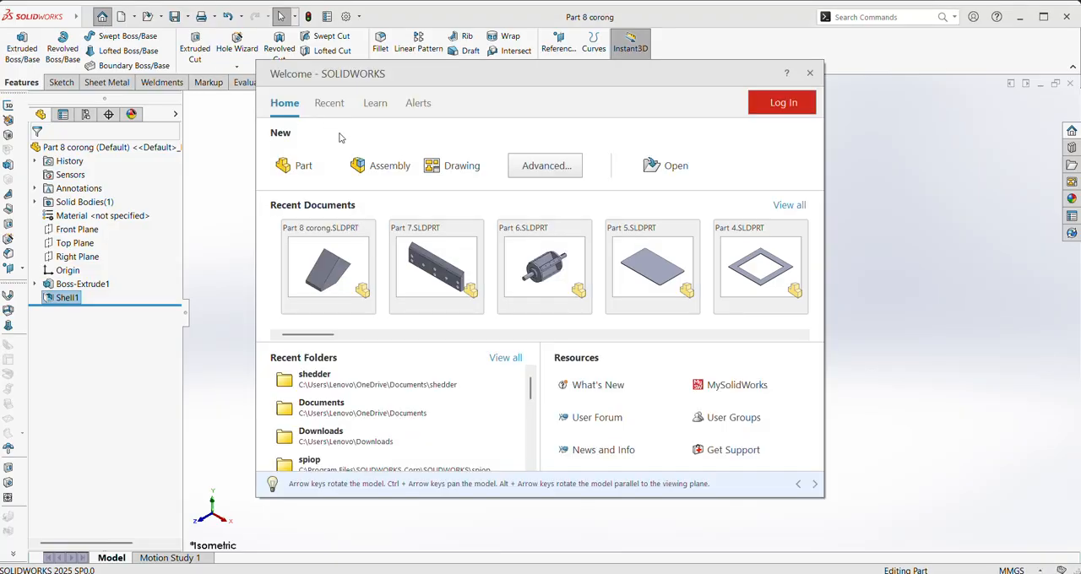
pyautogui.click(298, 164)
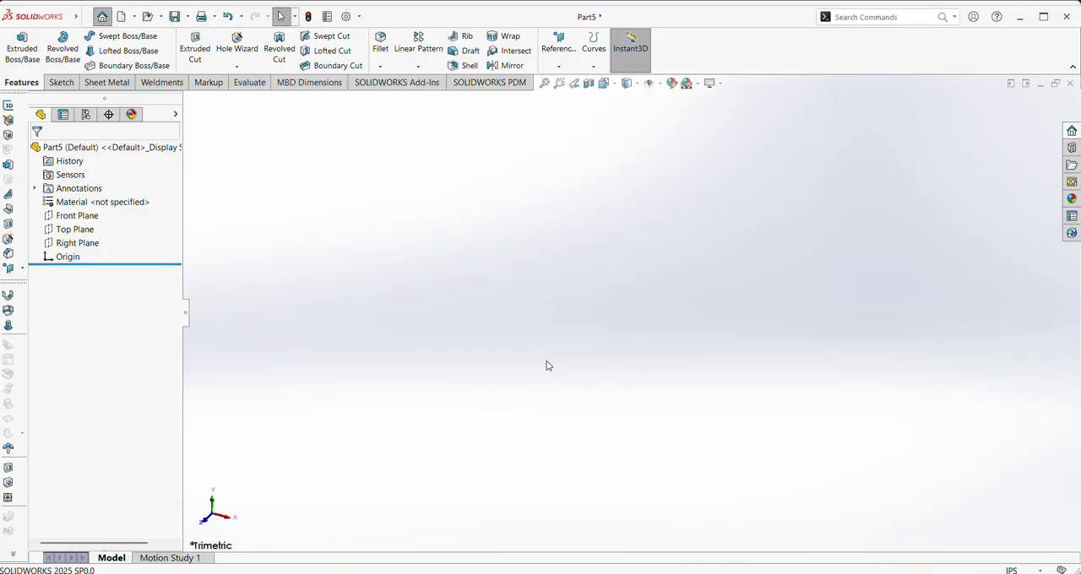
pyautogui.click(1018, 570)
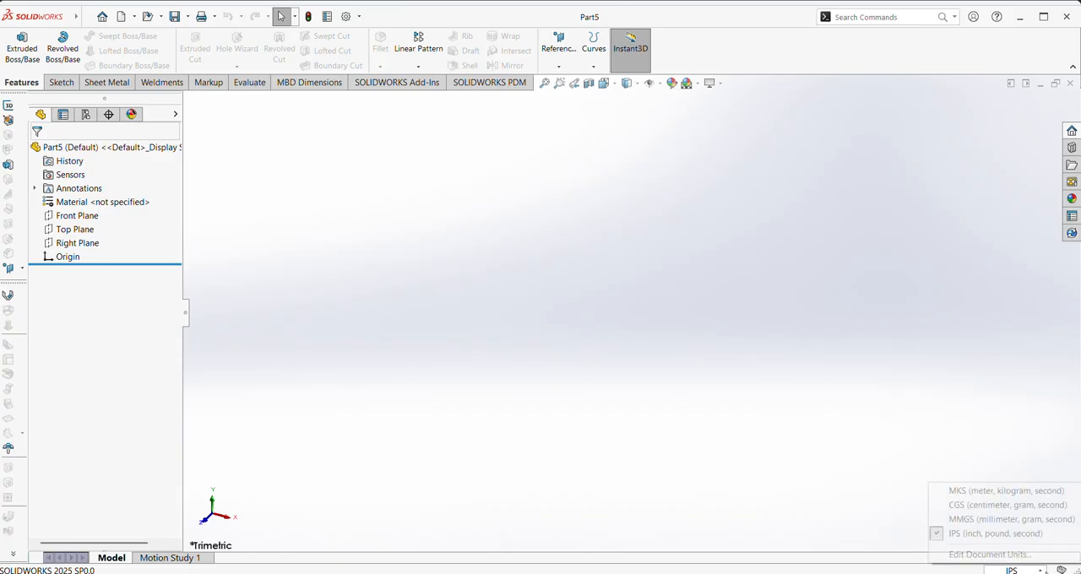
pyautogui.click(980, 512)
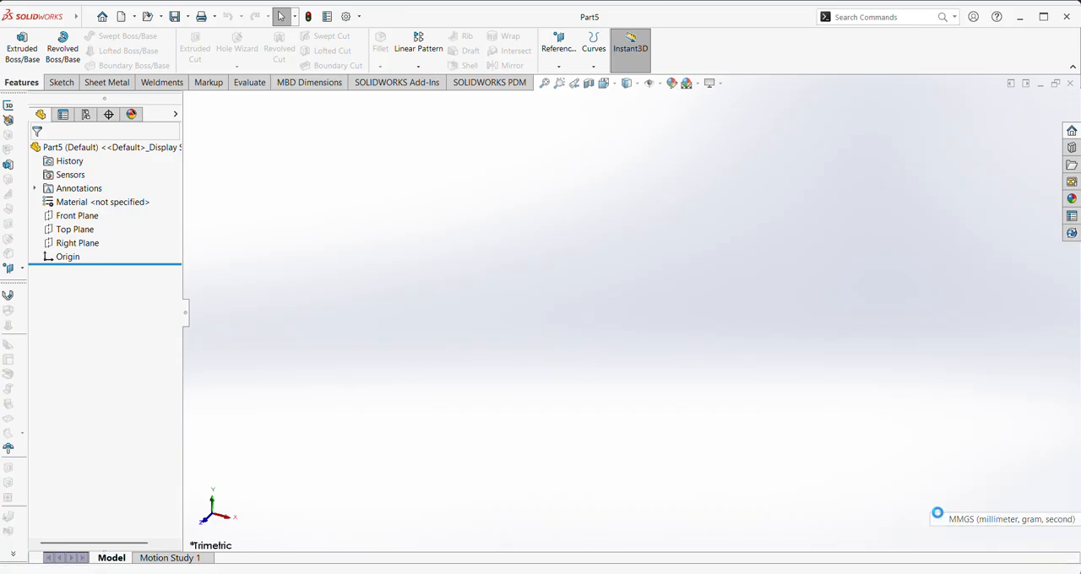
# Sketch a 180° centerpoint arc on the Front Plane, centred at the origin, open upward, with a radius of about 55 mm
pyautogui.click(74, 216)
pyautogui.click(71, 202)
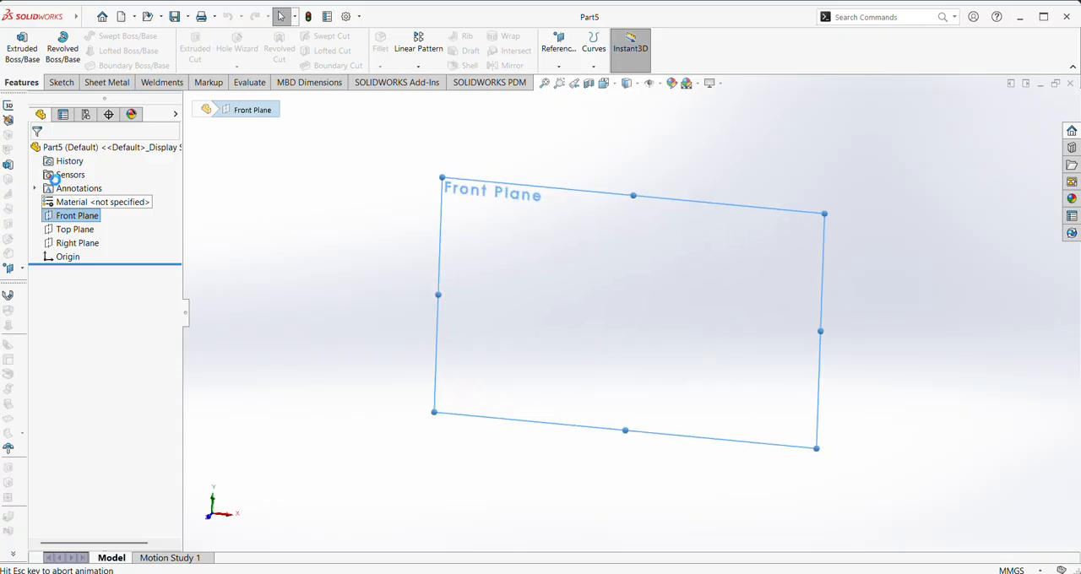
pyautogui.click(139, 52)
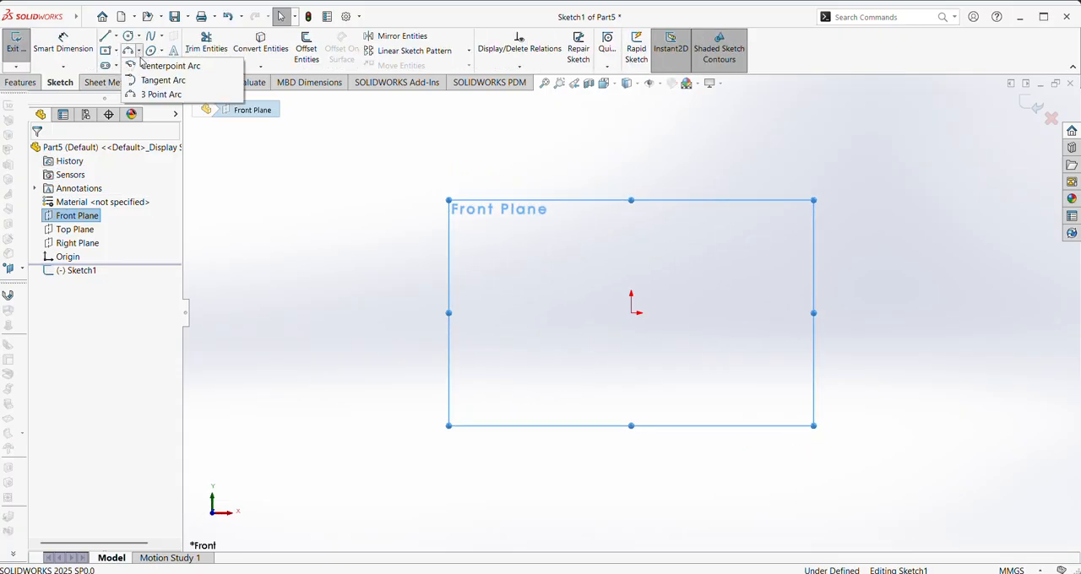
pyautogui.click(169, 66)
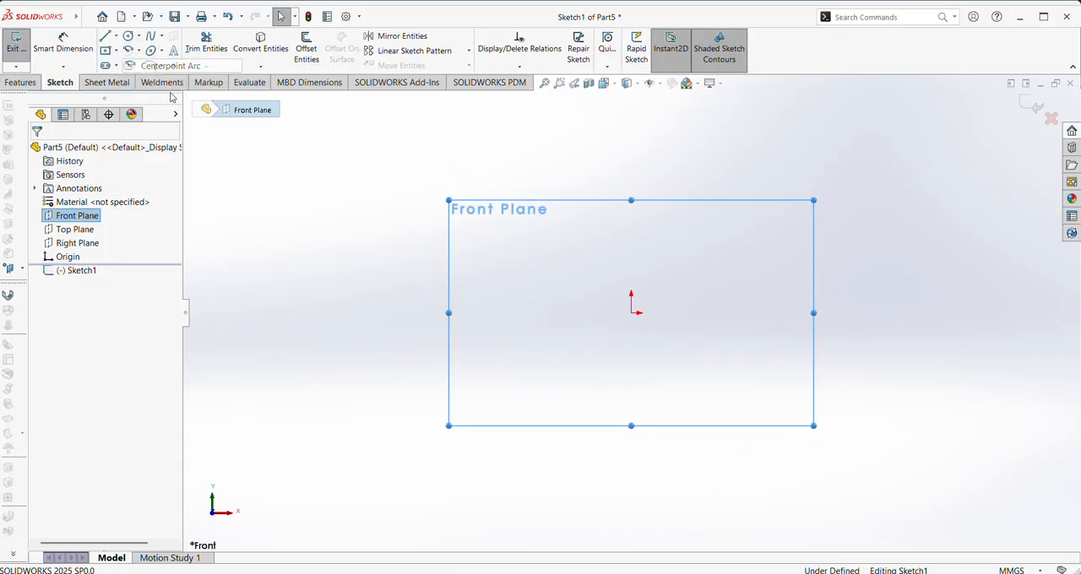
pyautogui.click(631, 314)
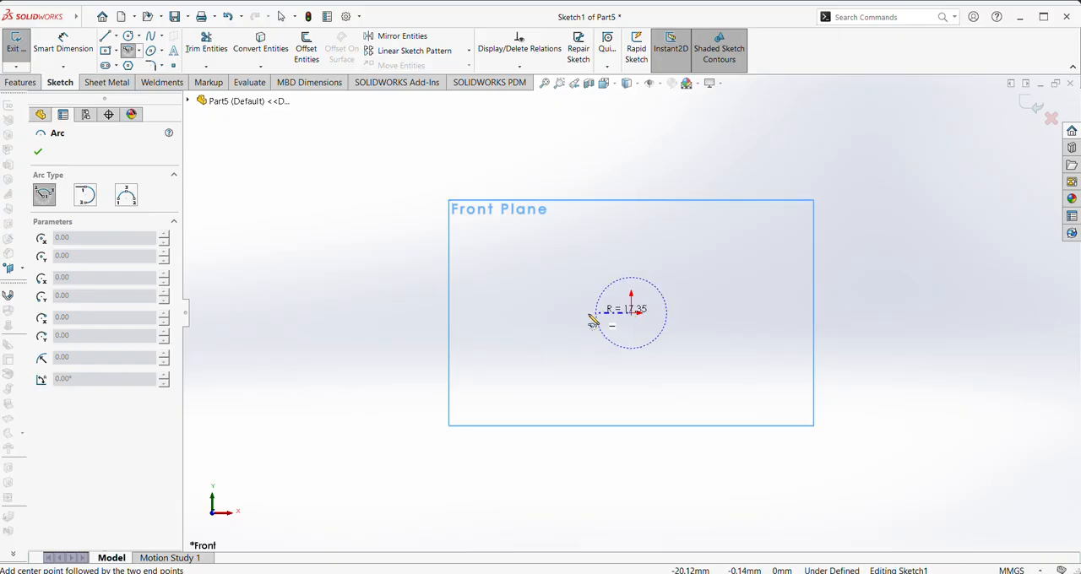
pyautogui.click(520, 314)
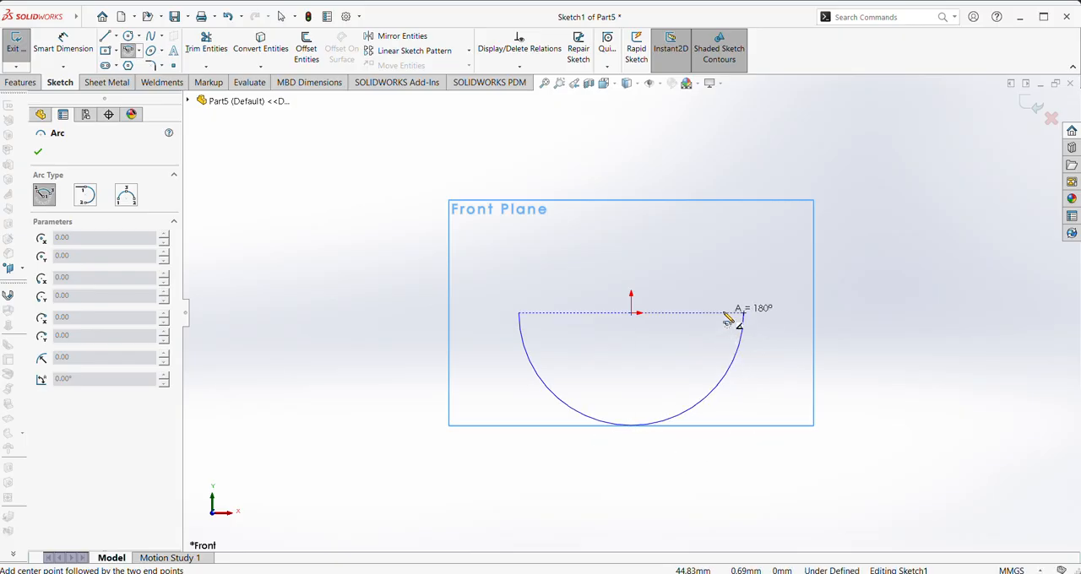
pyautogui.click(739, 317)
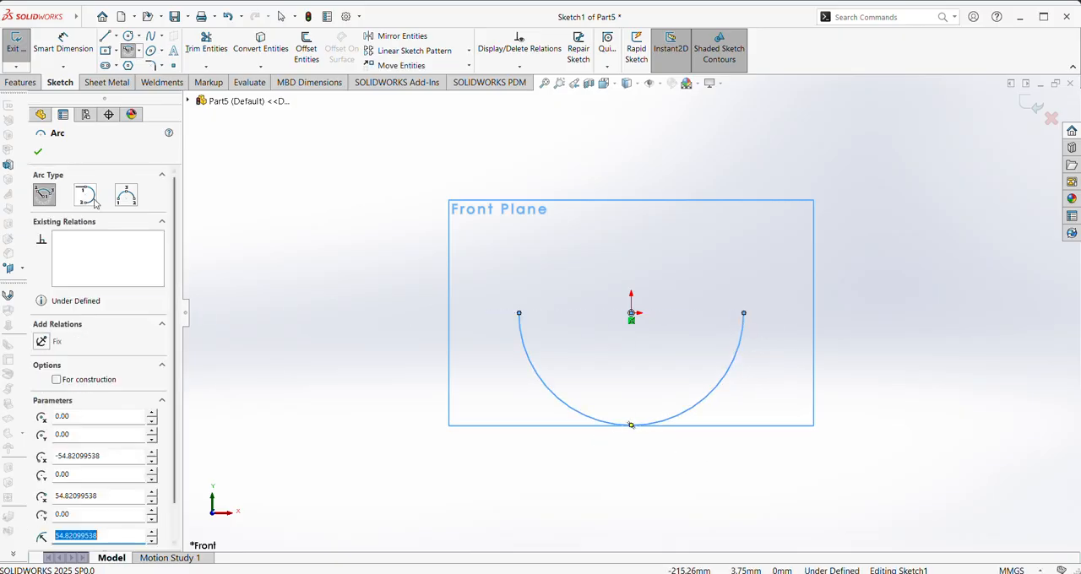
pyautogui.click(42, 156)
# Dimension the arc's radius at 148 mm
pyautogui.moveTo(365, 391); pyautogui.dragTo(361, 320, button='right')
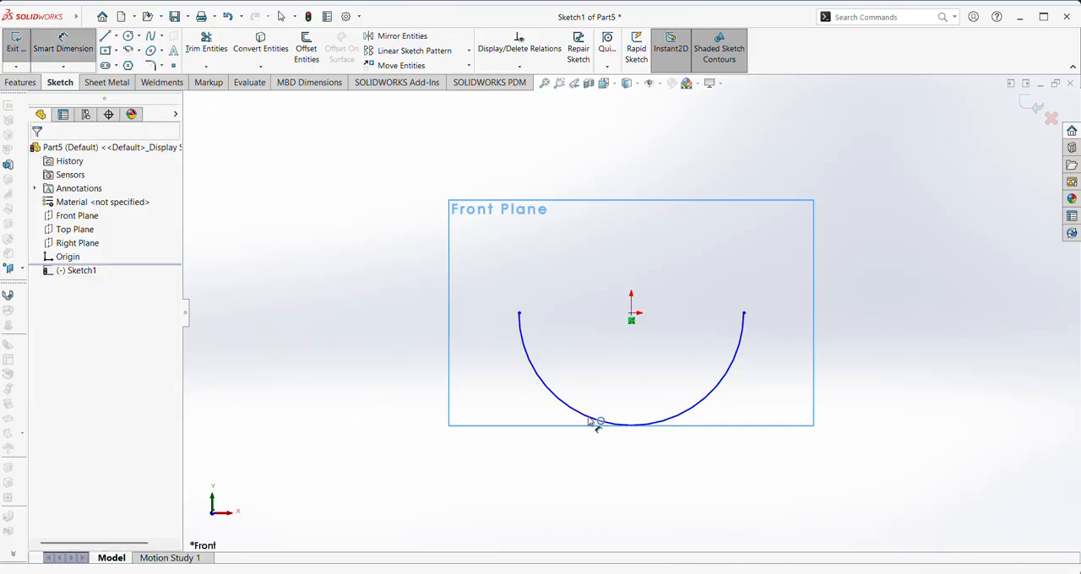
pyautogui.click(689, 416)
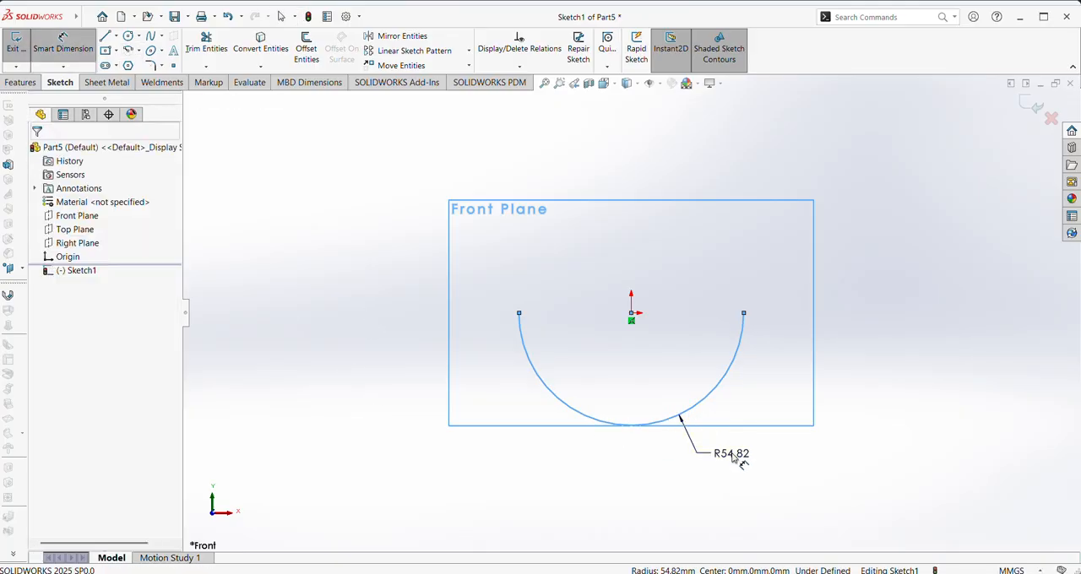
pyautogui.click(732, 456)
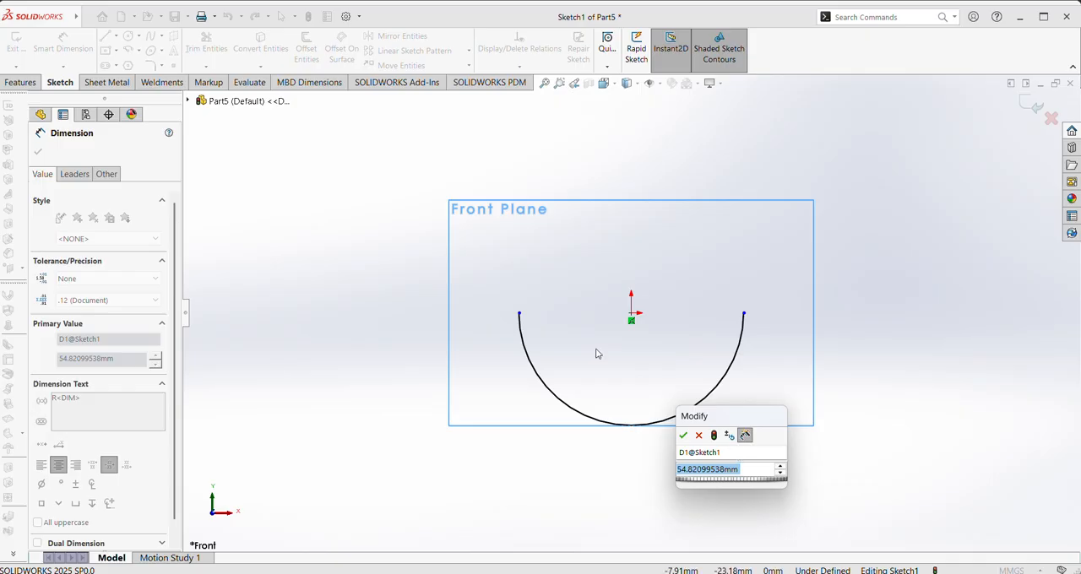
pyautogui.click(749, 469)
pyautogui.write('148')
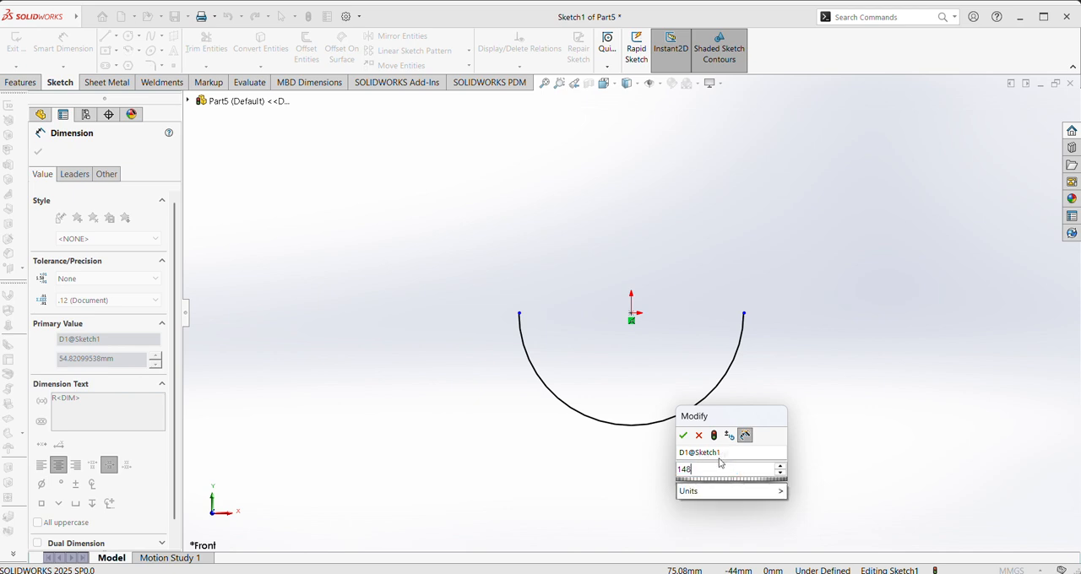
pyautogui.press('Return')
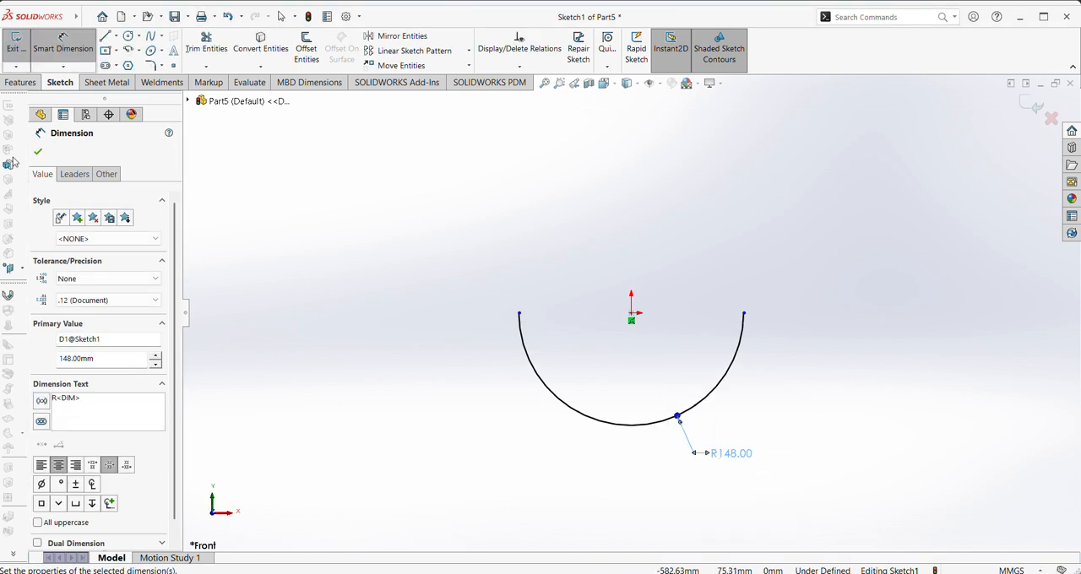
pyautogui.click(38, 152)
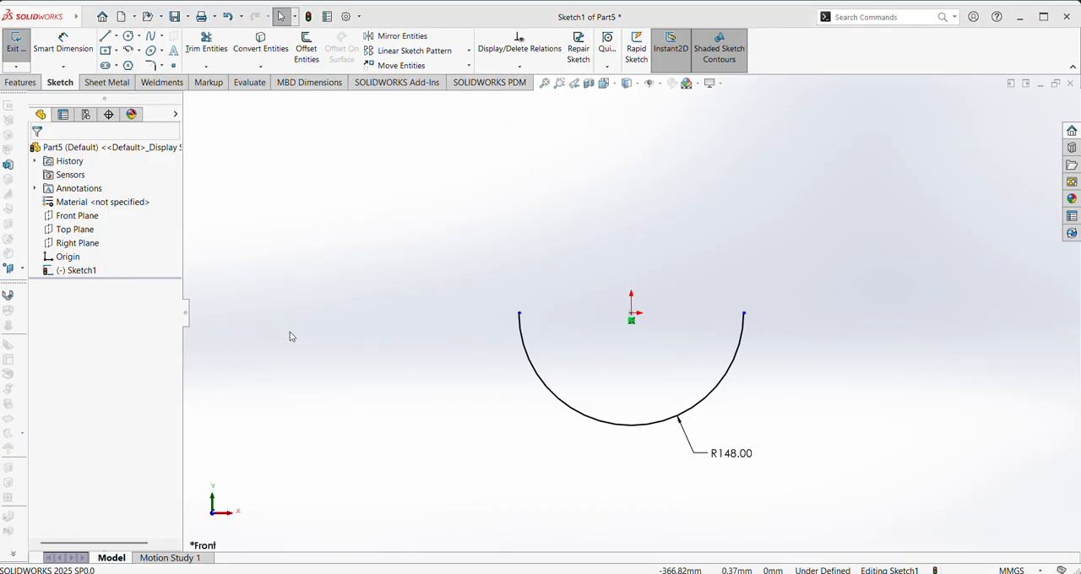
# Draw a short horizontal line outward from each end of the arc, the left one about 37 mm long
pyautogui.press('l')
pyautogui.click(519, 314)
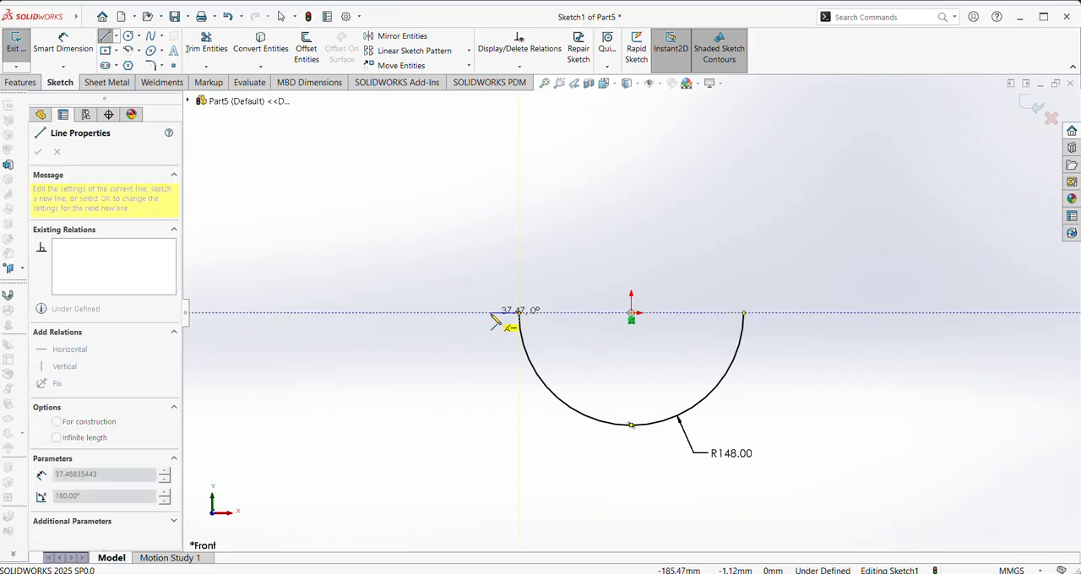
pyautogui.click(491, 314)
pyautogui.rightClick(491, 320)
pyautogui.click(527, 329)
pyautogui.press('l')
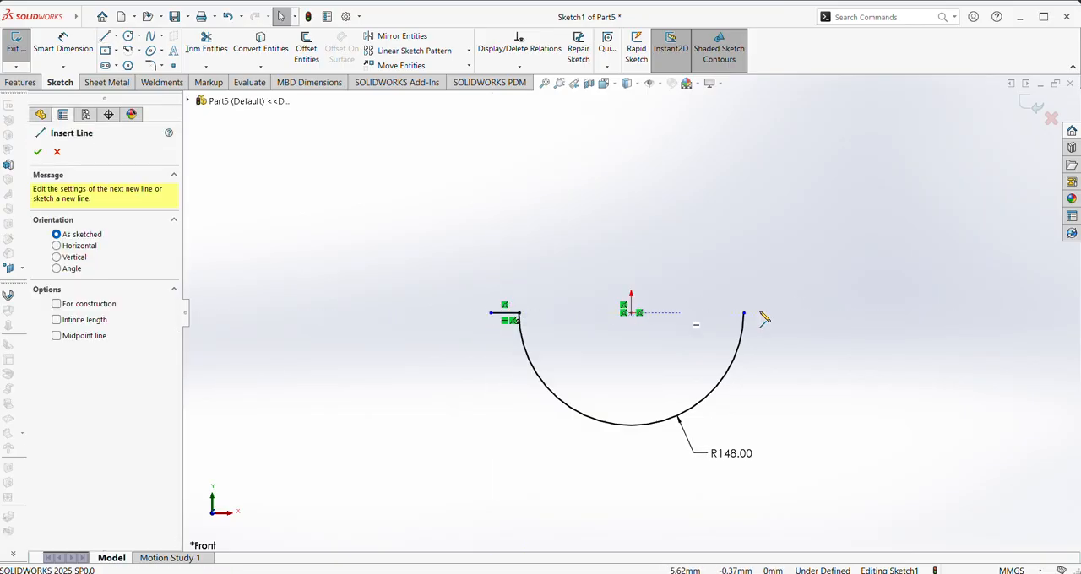
pyautogui.click(745, 315)
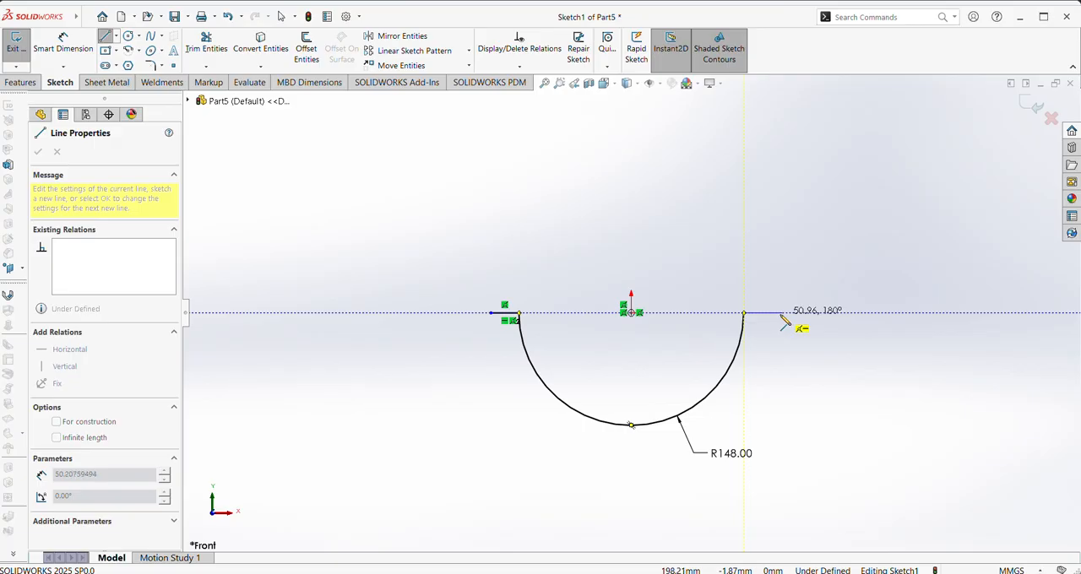
pyautogui.rightClick(786, 339)
pyautogui.click(788, 342)
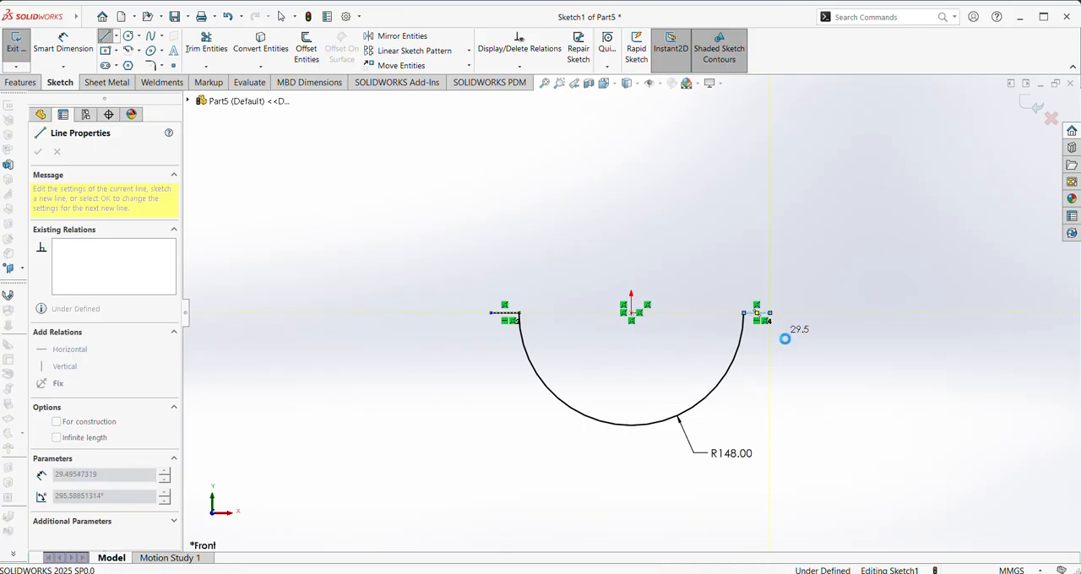
# Finish the line chain and dimension the right horizontal flange line's length at 11 mm
pyautogui.rightClick(801, 230)
pyautogui.click(825, 422)
pyautogui.press('d')
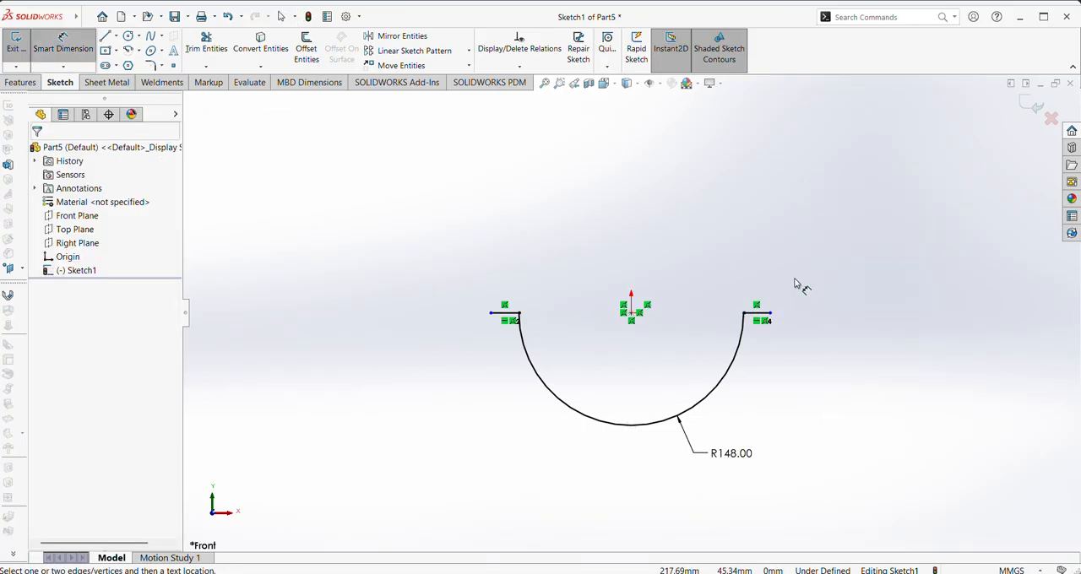
pyautogui.click(760, 314)
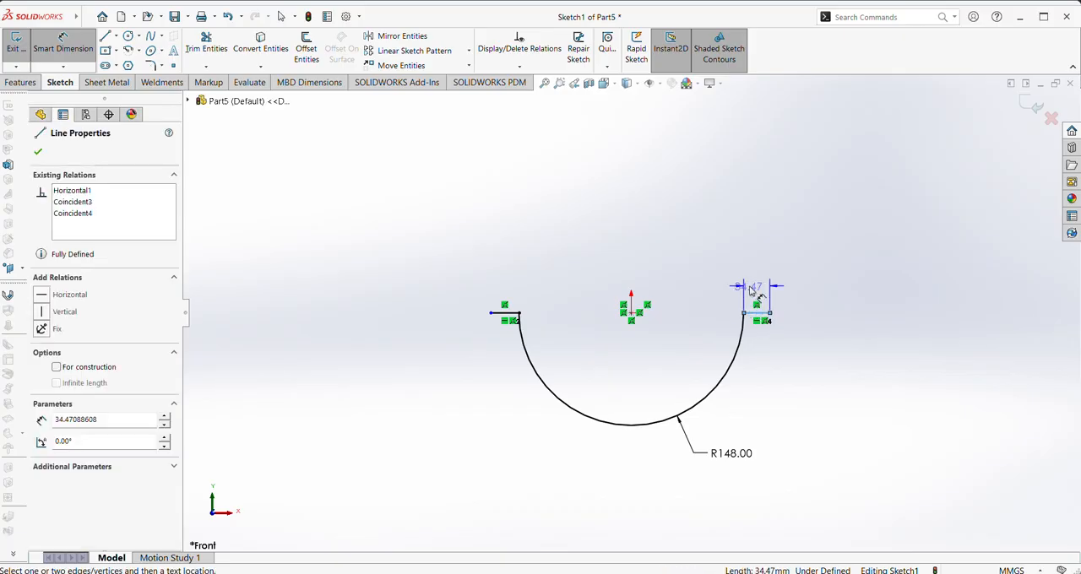
pyautogui.click(765, 291)
pyautogui.write('11')
pyautogui.press('Return')
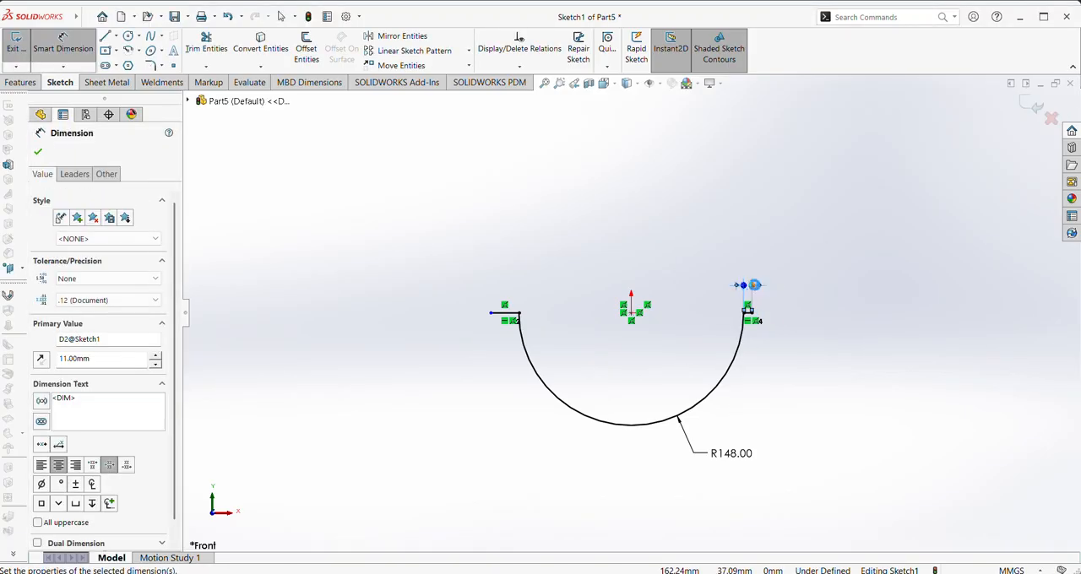
# Dimension the left horizontal flange line's length at 11 mm
pyautogui.click(512, 315)
pyautogui.click(503, 285)
pyautogui.write('1')
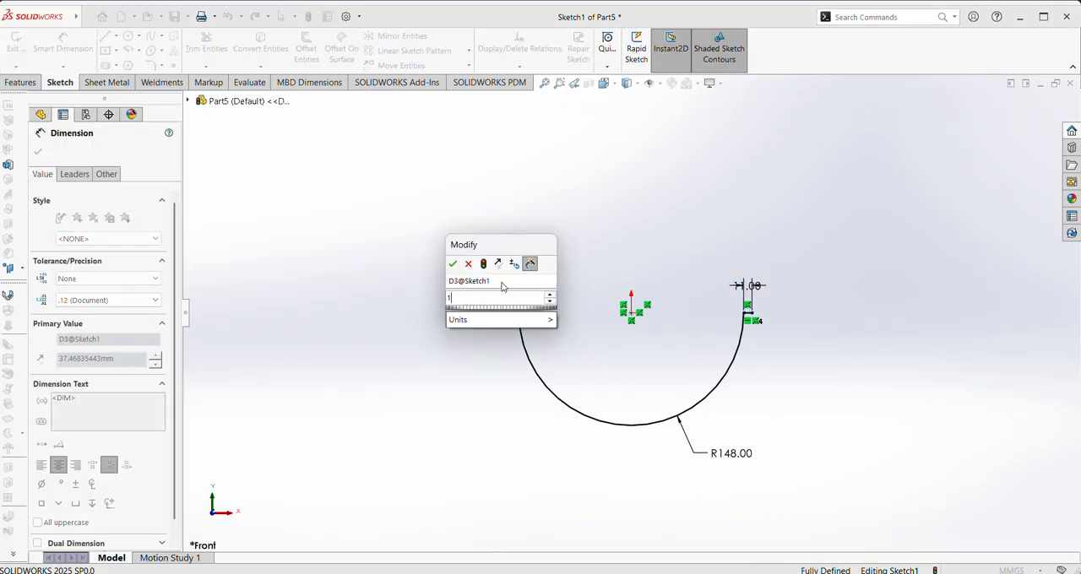
pyautogui.write('1')
pyautogui.press('Return')
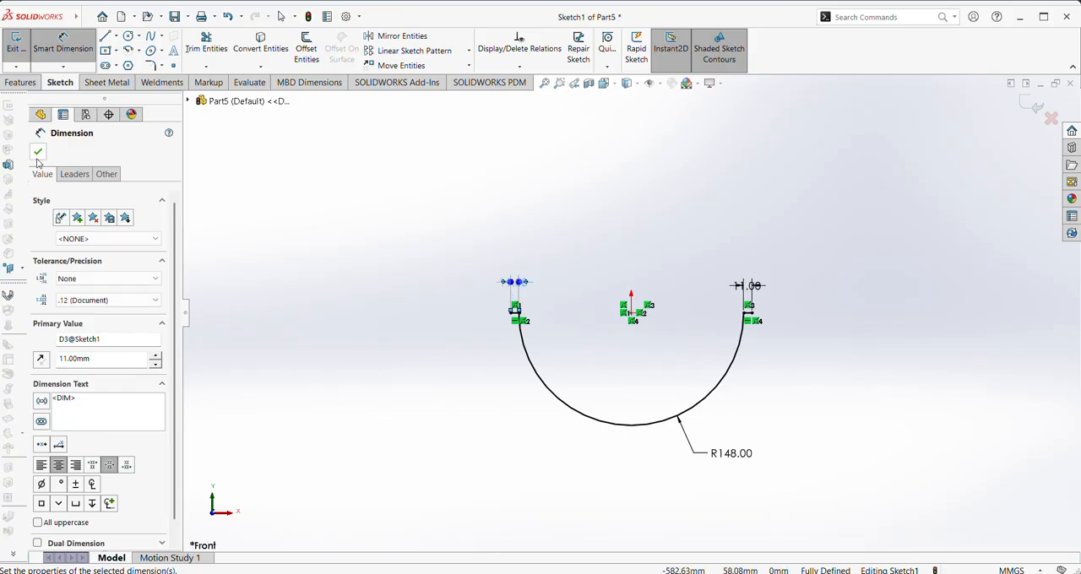
pyautogui.click(37, 152)
# Reposition the arc's radius dimension text closer to the arc
pyautogui.scroll(-3, 785, 262)
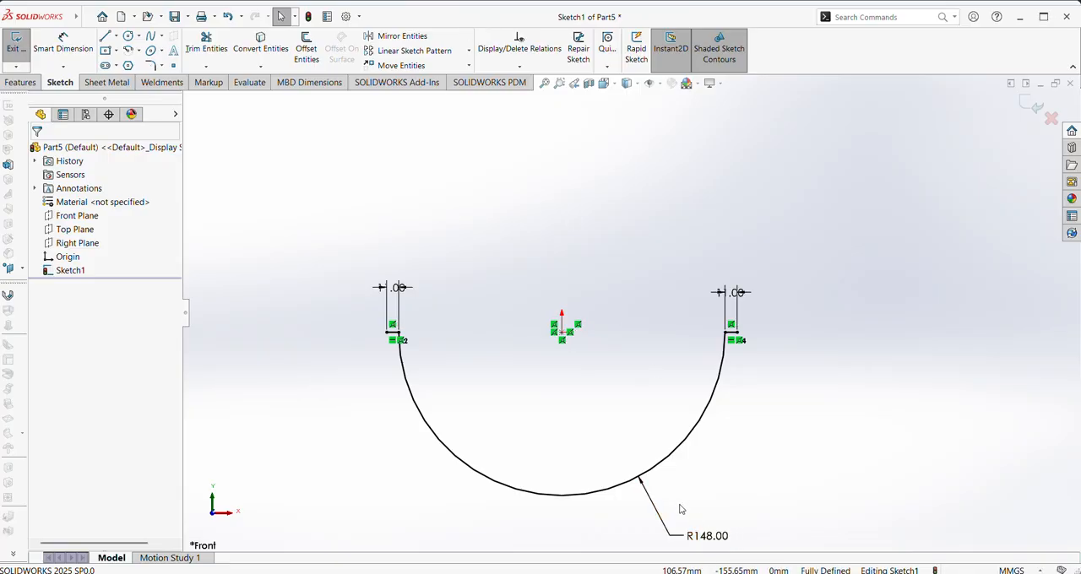
pyautogui.moveTo(706, 534); pyautogui.dragTo(674, 497)
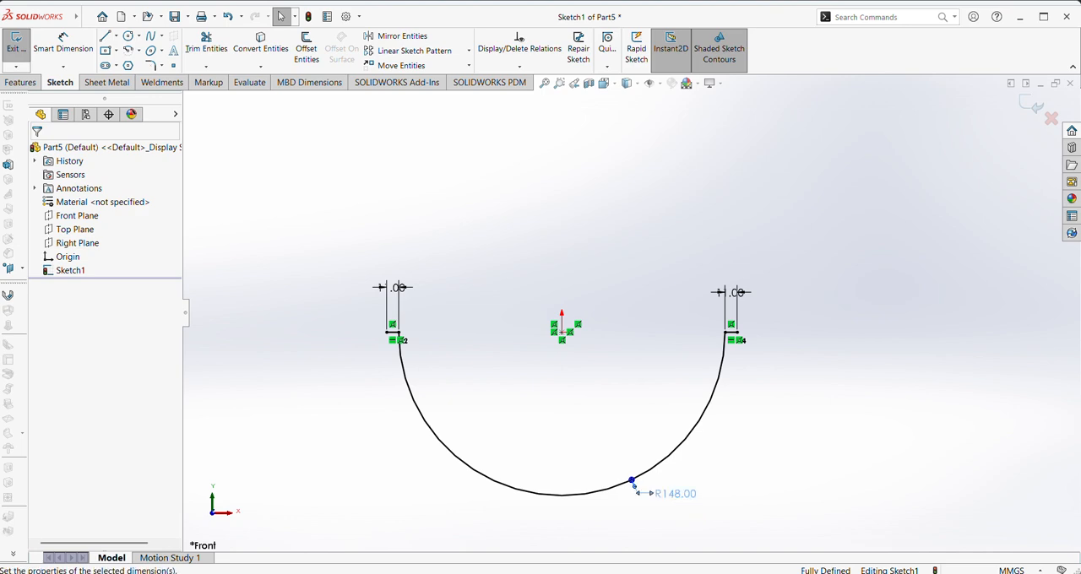
pyautogui.click(38, 152)
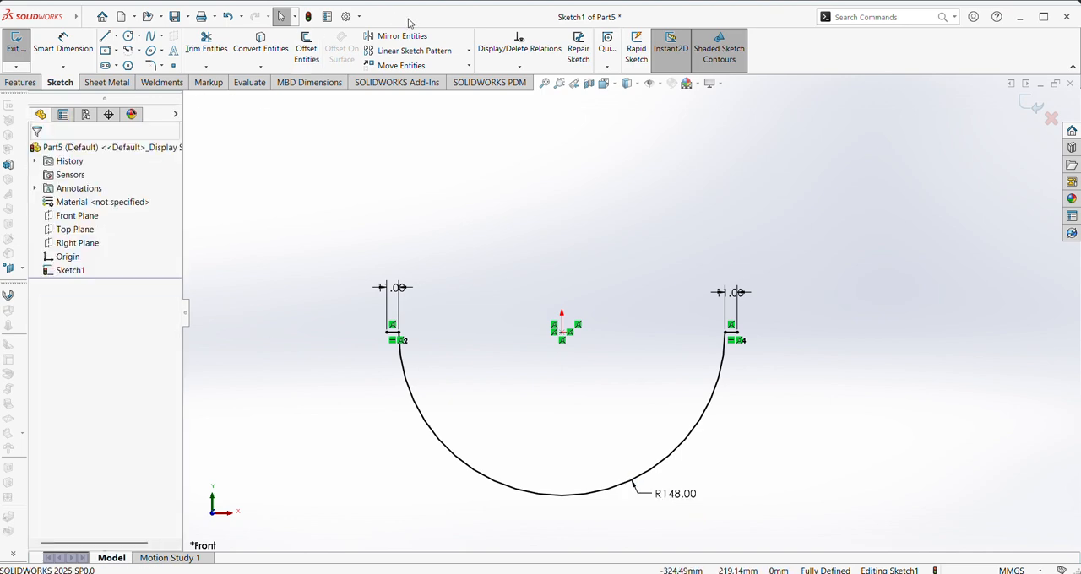
# Offset the chain of arc and flange lines 1 mm outward, with added dimensions
pyautogui.click(306, 53)
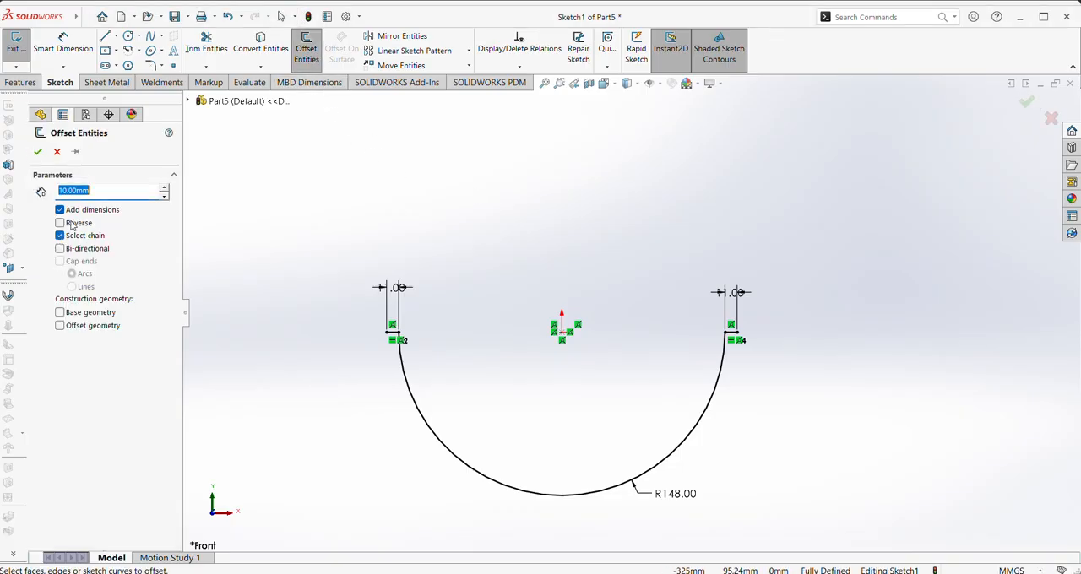
pyautogui.write('1')
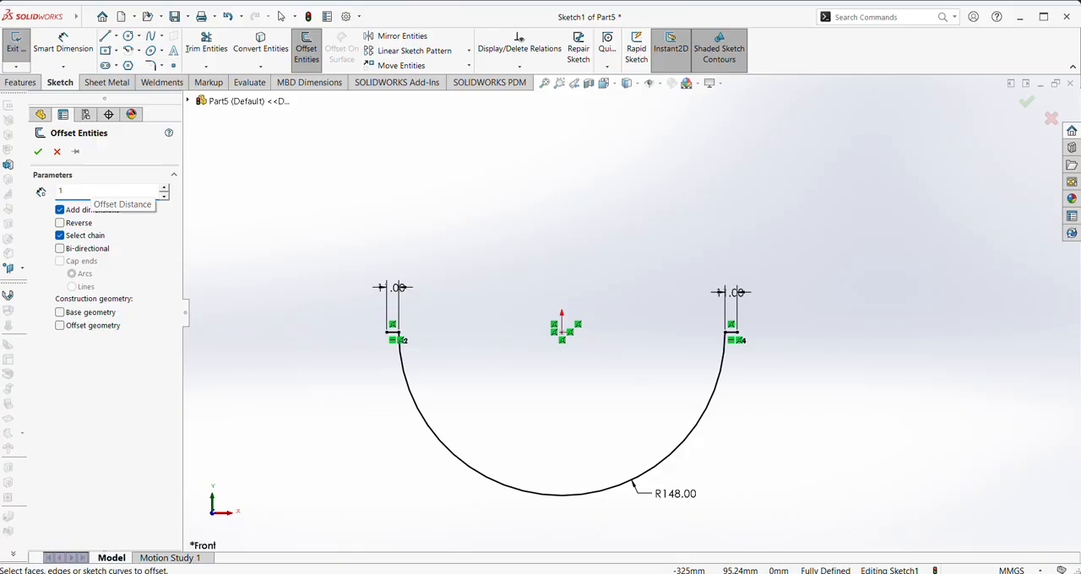
pyautogui.click(411, 393)
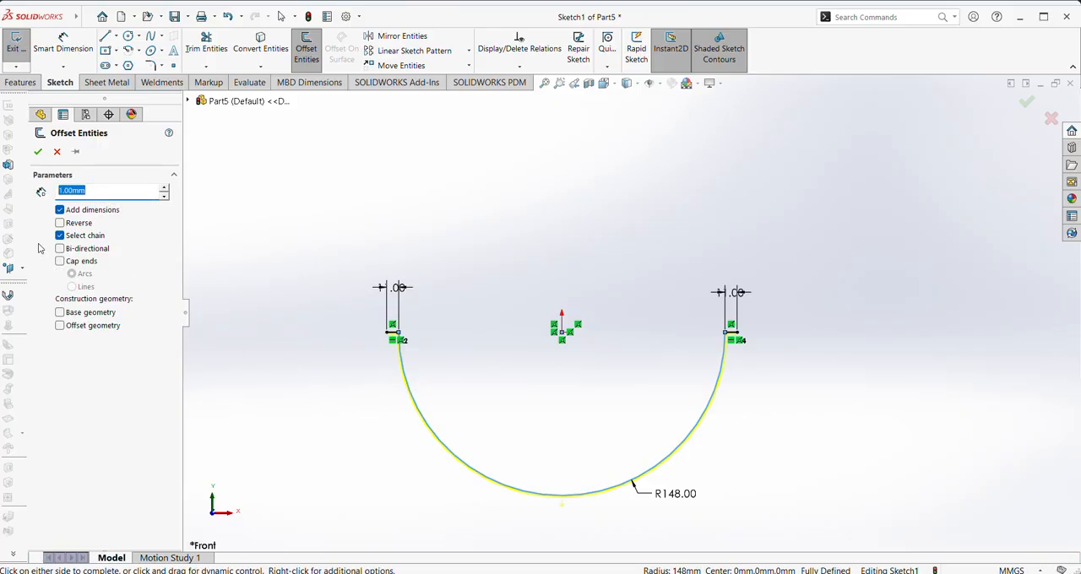
pyautogui.click(37, 151)
pyautogui.scroll(-5, 726, 367)
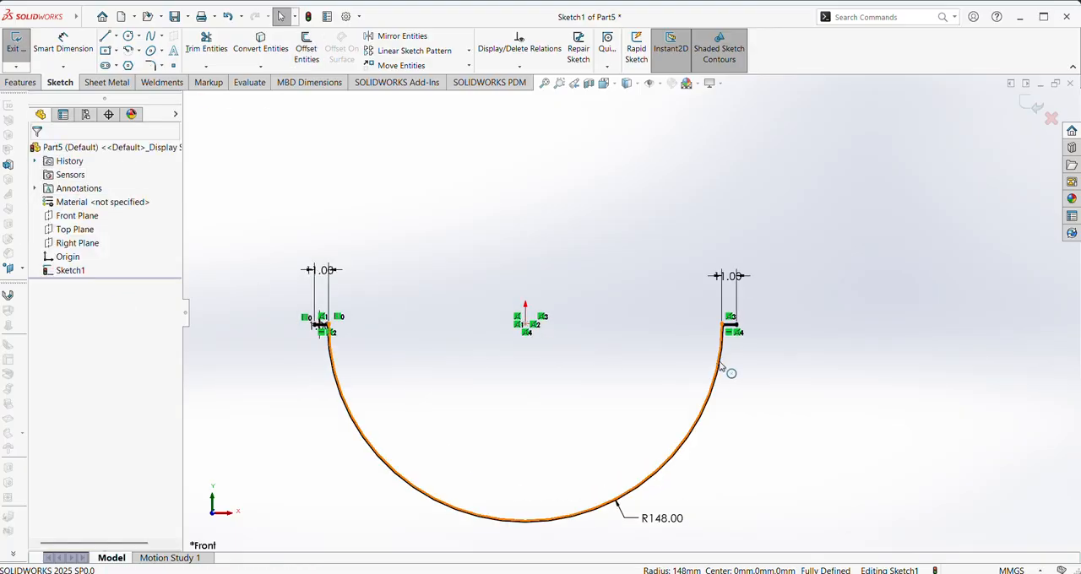
# Close the outer end of the right flange with a 1 mm vertical line between the original and offset lines
pyautogui.scroll(-1, 713, 362)
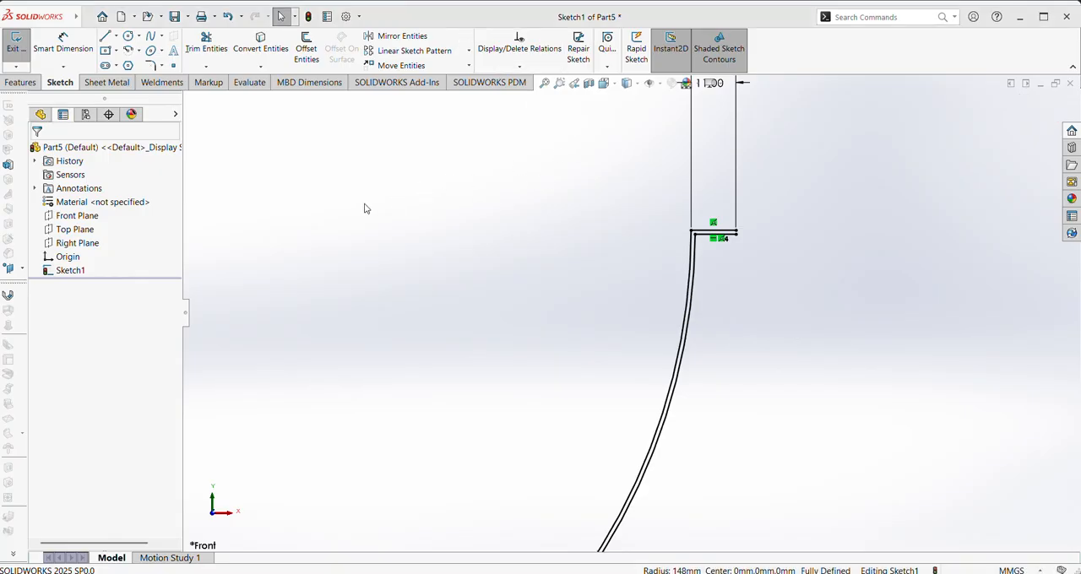
pyautogui.press('l')
pyautogui.scroll(-3, 693, 256)
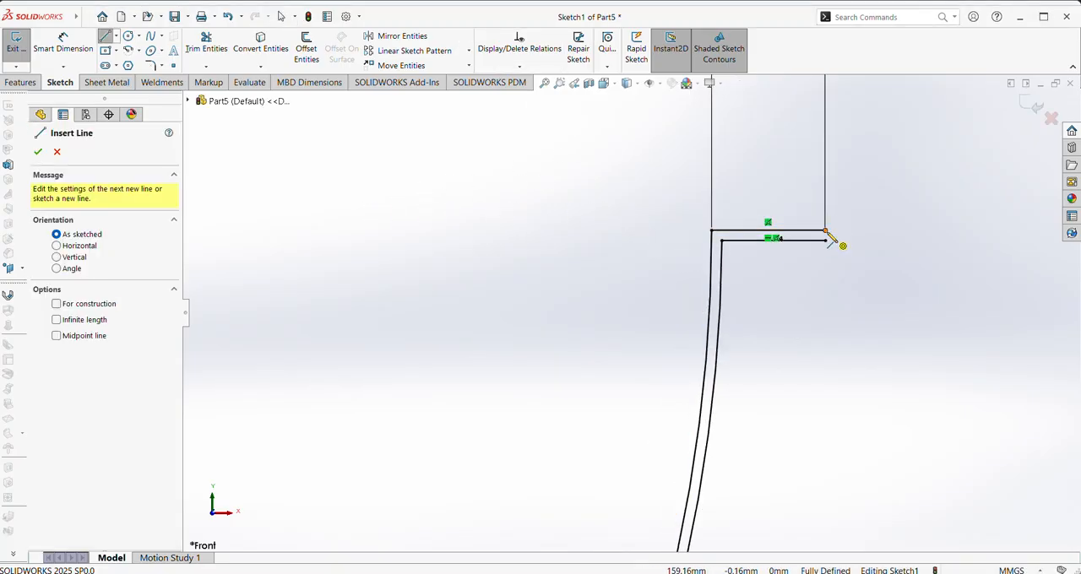
pyautogui.click(828, 236)
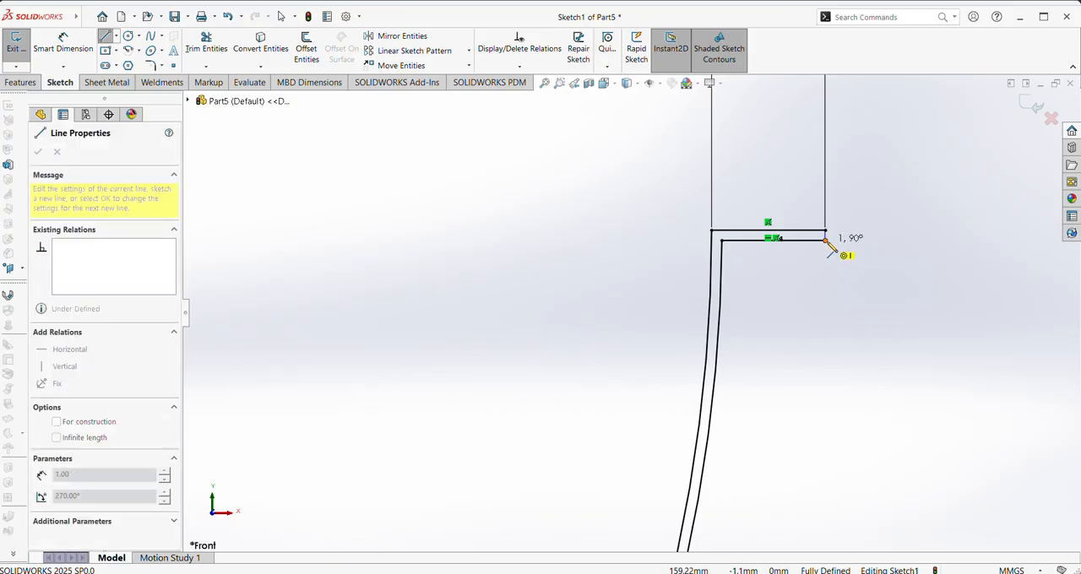
pyautogui.click(825, 241)
pyautogui.rightClick(833, 254)
pyautogui.click(840, 263)
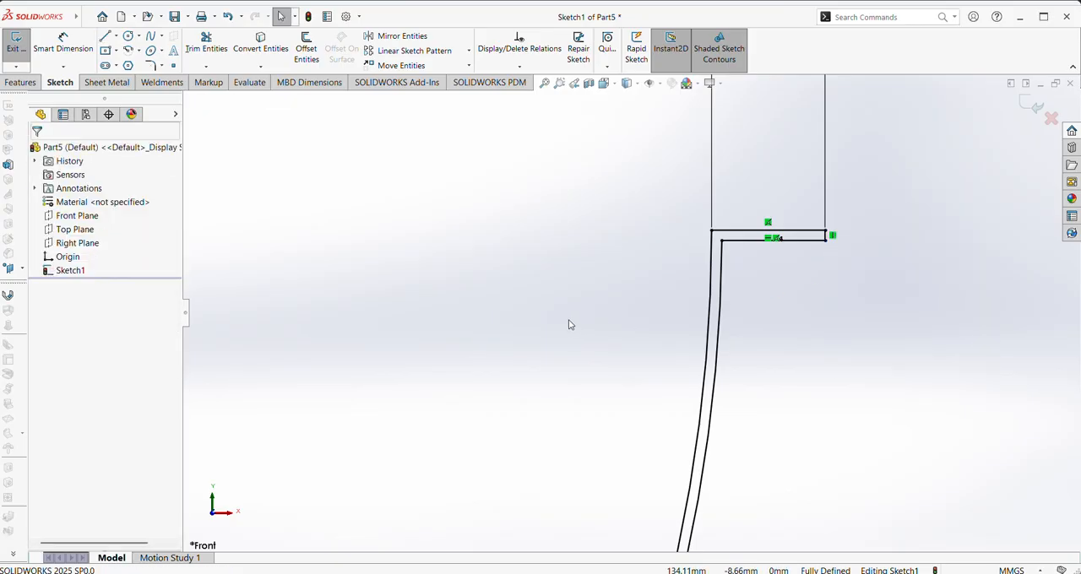
# Close the outer end of the left flange with a 1 mm vertical line joining the original and offset lines
pyautogui.scroll(5, 541, 320)
pyautogui.keyDown('ctrl'); pyautogui.moveTo(481, 323); pyautogui.dragTo(1014, 281, button='middle'); pyautogui.keyUp('ctrl')
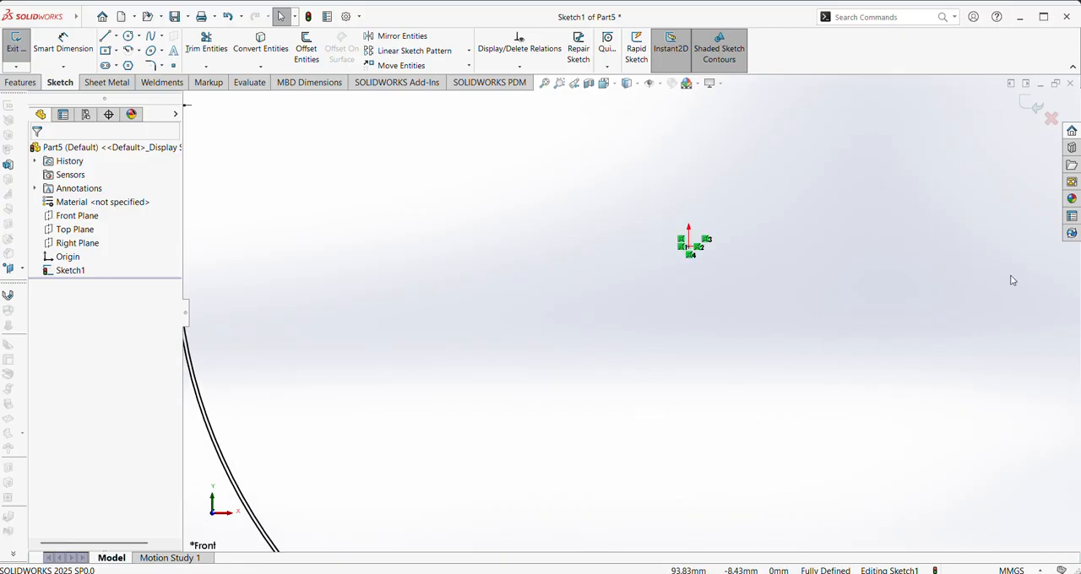
pyautogui.keyDown('ctrl'); pyautogui.moveTo(338, 367); pyautogui.dragTo(647, 369, button='middle'); pyautogui.keyUp('ctrl')
pyautogui.moveTo(340, 302); pyautogui.dragTo(312, 342, button='right')
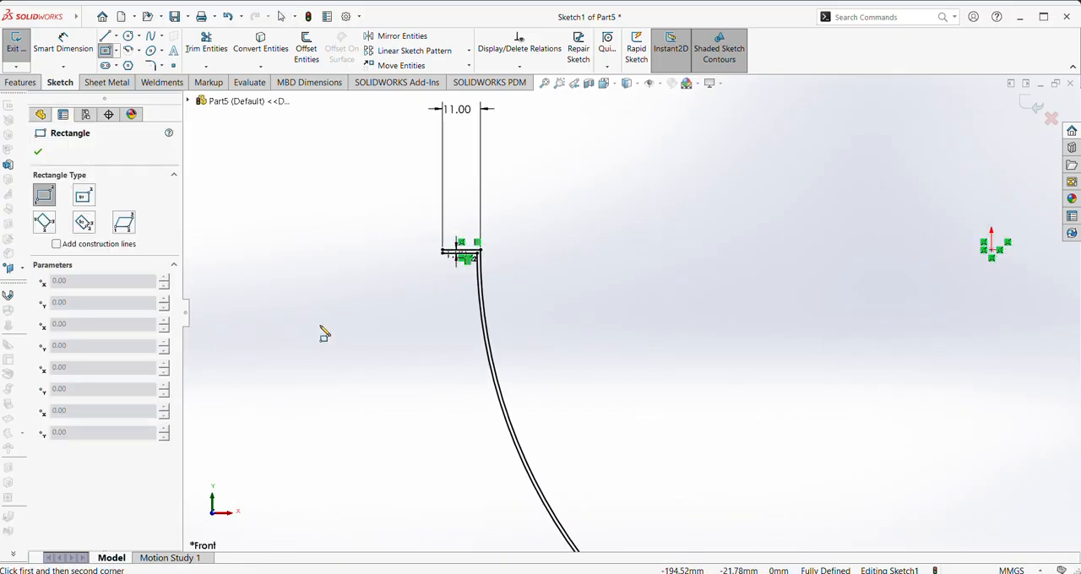
pyautogui.scroll(-5, 389, 309)
pyautogui.press('l')
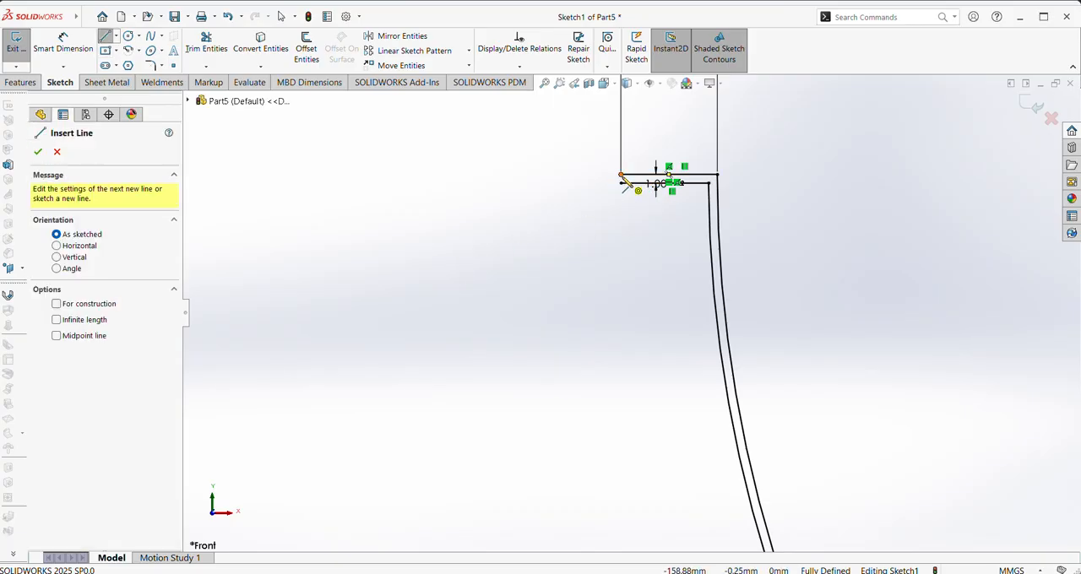
pyautogui.click(621, 174)
pyautogui.click(621, 183)
pyautogui.rightClick(635, 202)
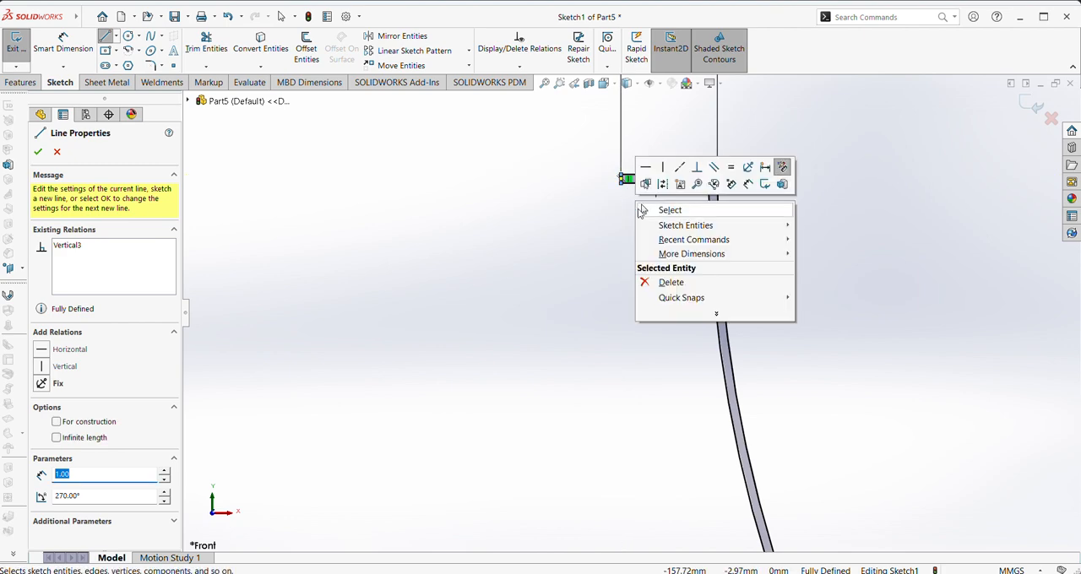
pyautogui.click(642, 211)
pyautogui.scroll(-2, 684, 212)
pyautogui.scroll(5, 683, 210)
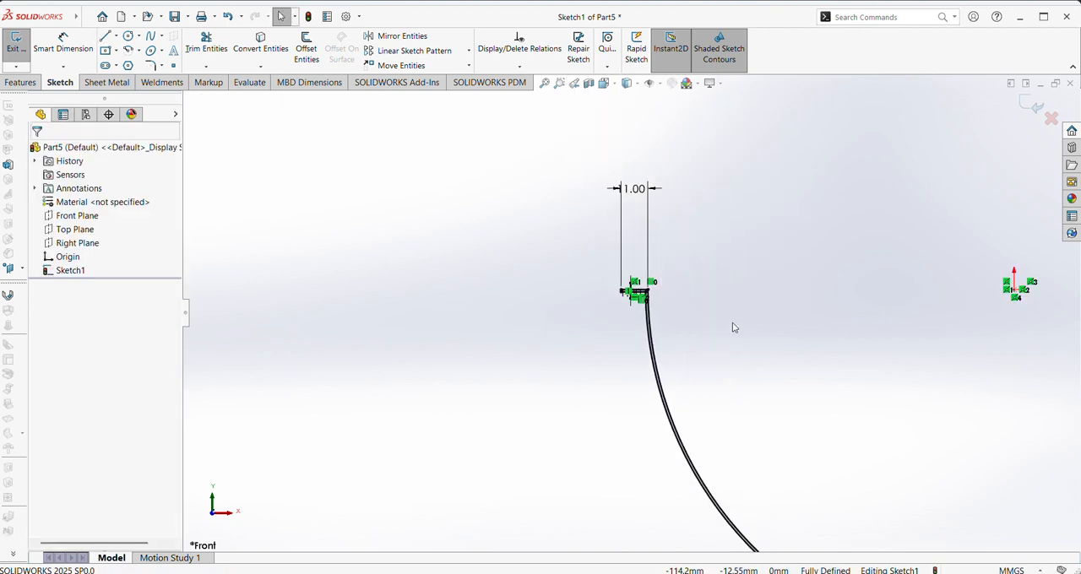
# Extrude the closed half-round profile as a Mid Plane boss with a depth of 318 mm
pyautogui.press('f')
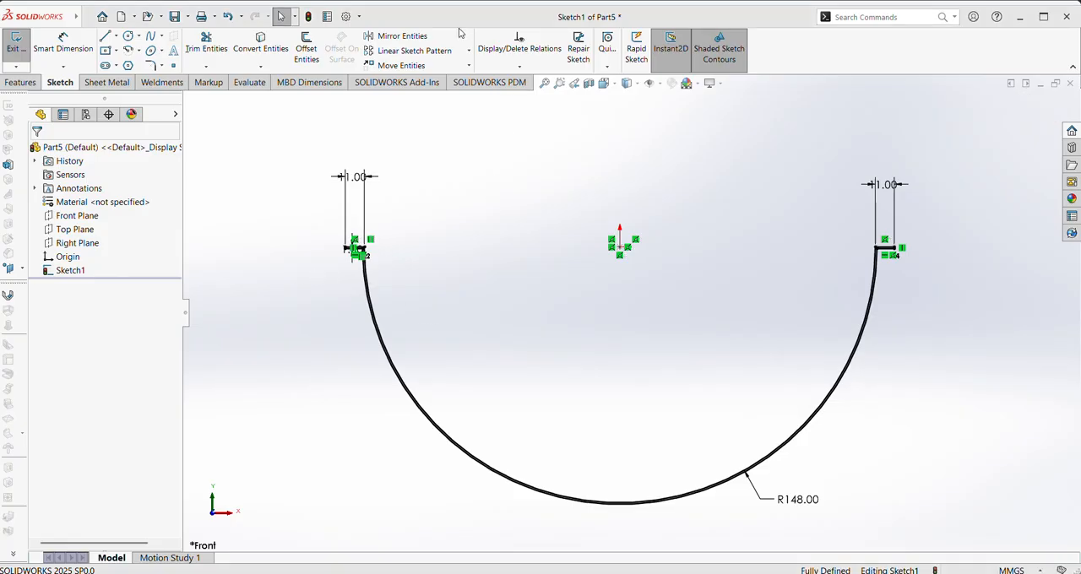
pyautogui.click(20, 82)
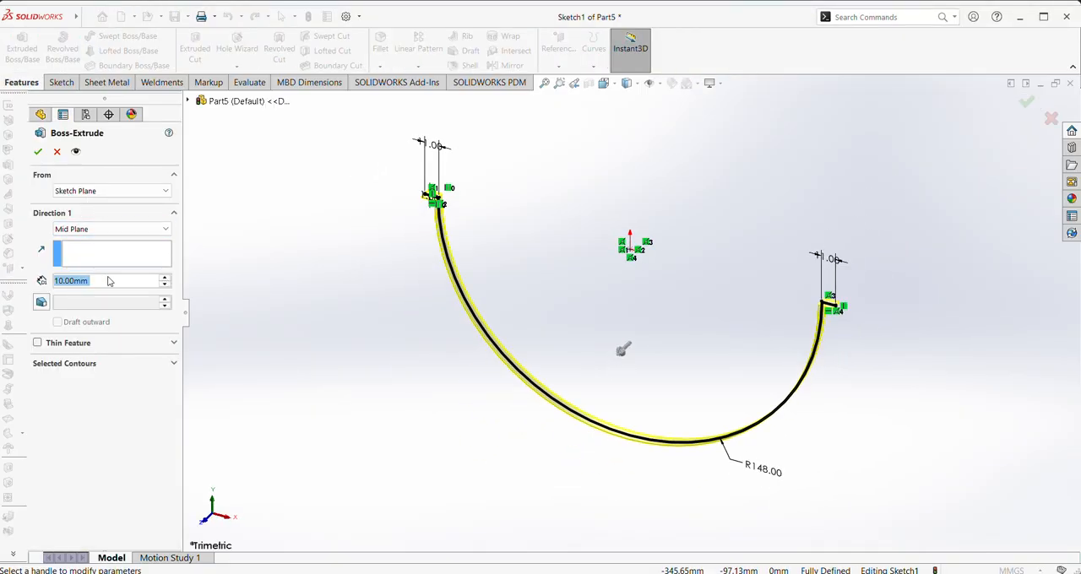
pyautogui.write('38')
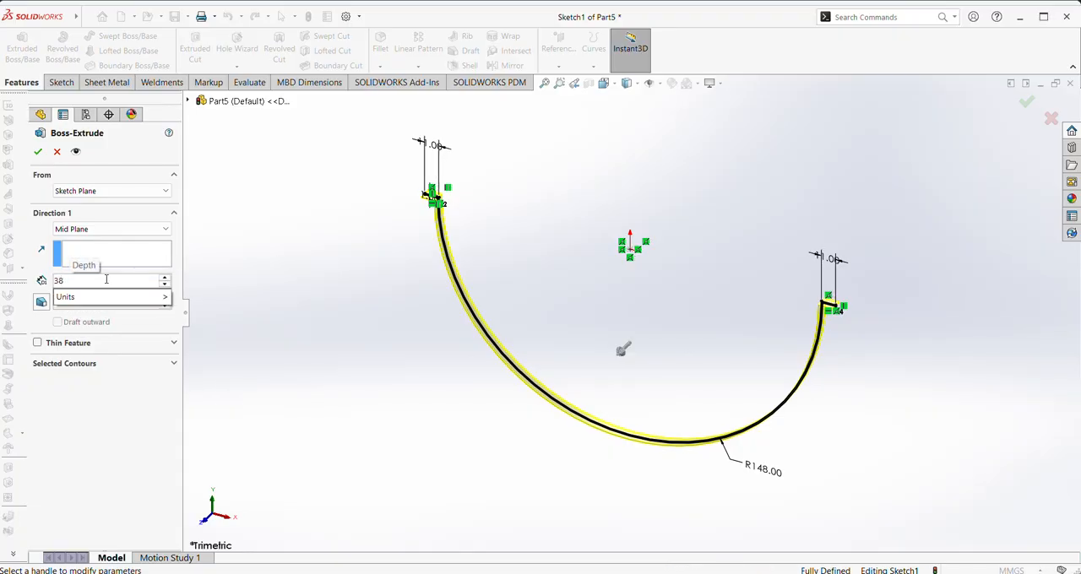
pyautogui.press('BackSpace')
pyautogui.write('18')
pyautogui.press('Return')
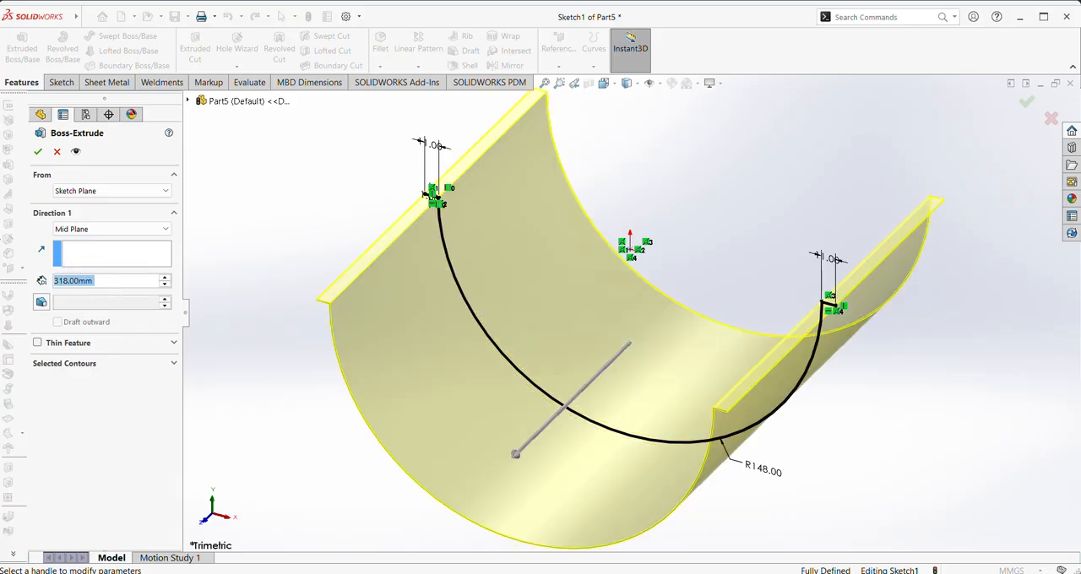
pyautogui.click(37, 151)
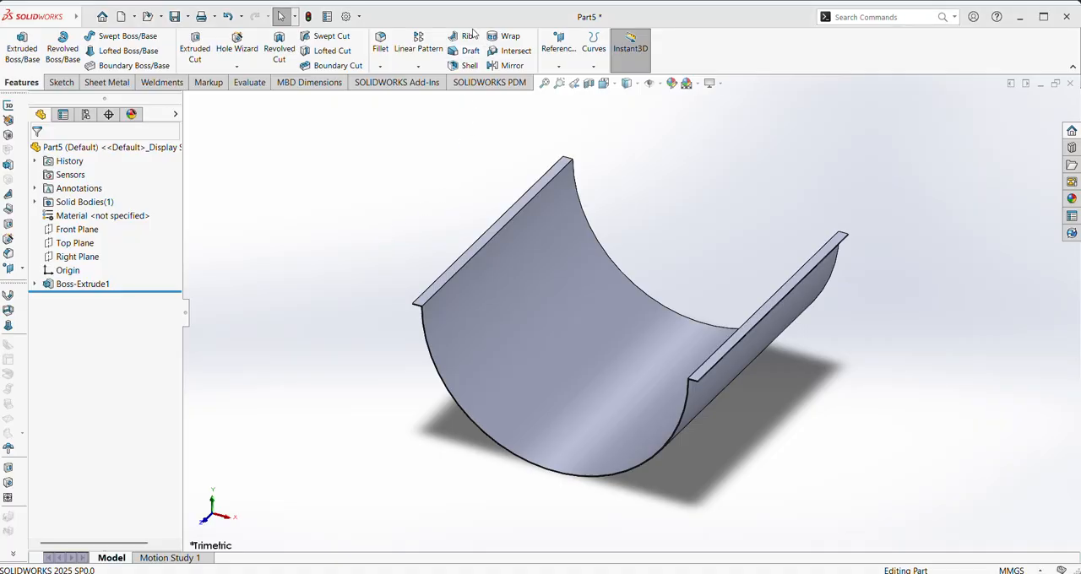
# Start a sketch on the Top Plane and draw a circle of about 10 mm radius near the trough's front edge, left of the origin
pyautogui.click(93, 245)
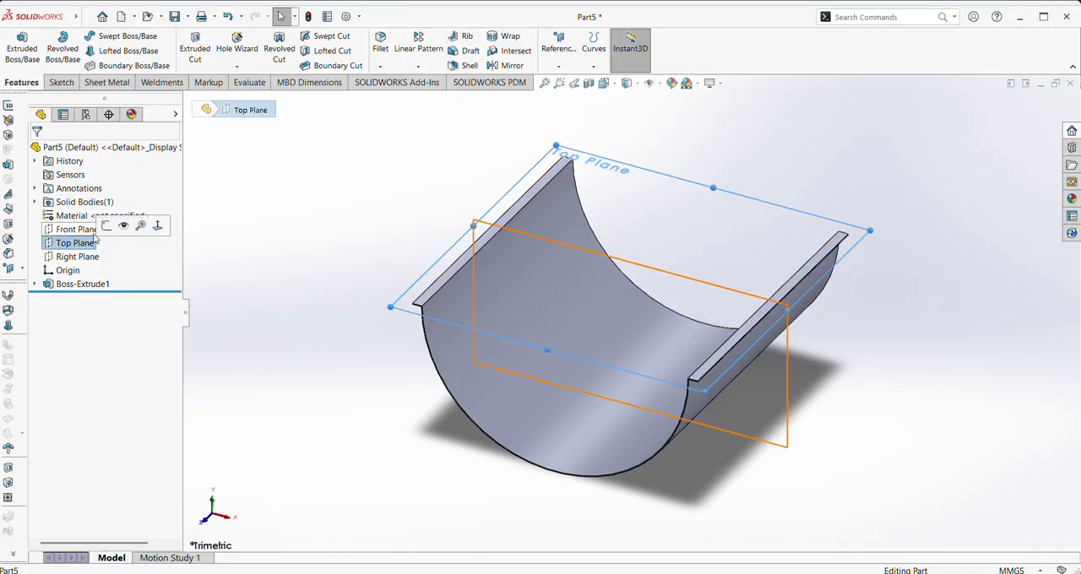
pyautogui.click(124, 226)
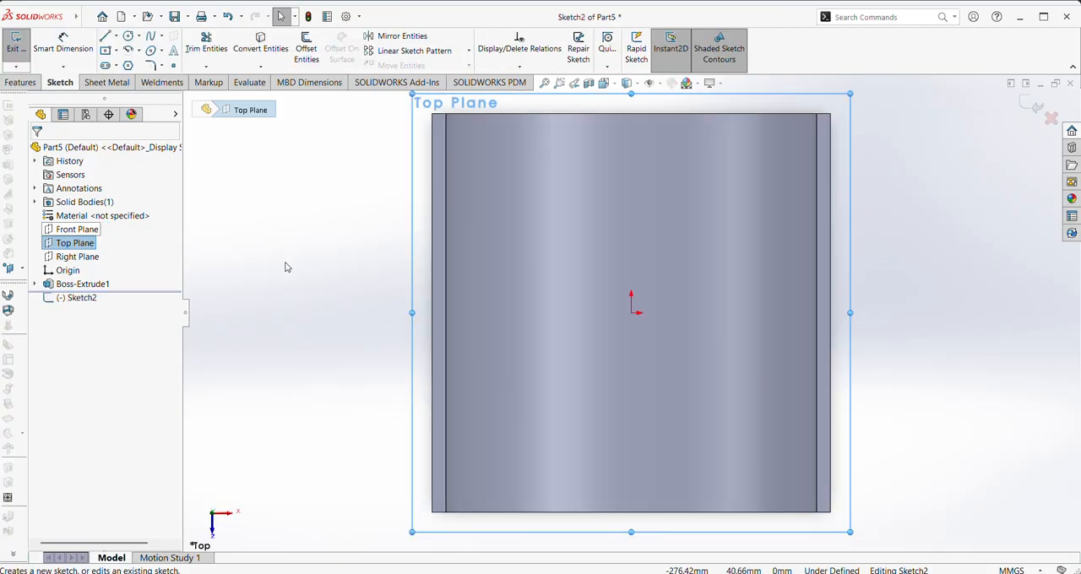
pyautogui.moveTo(254, 231); pyautogui.dragTo(321, 231, button='right')
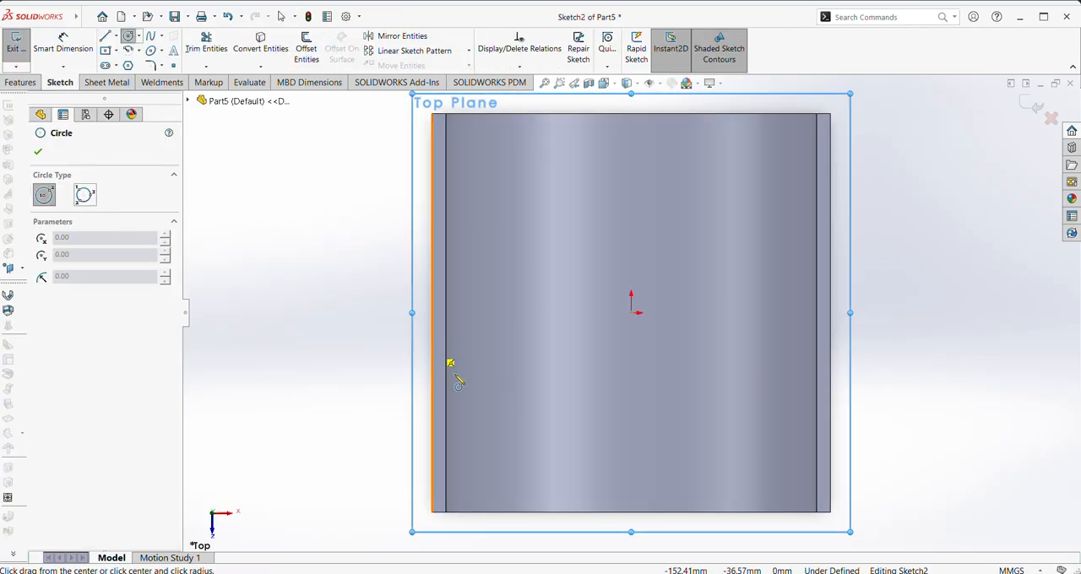
pyautogui.scroll(-2, 483, 513)
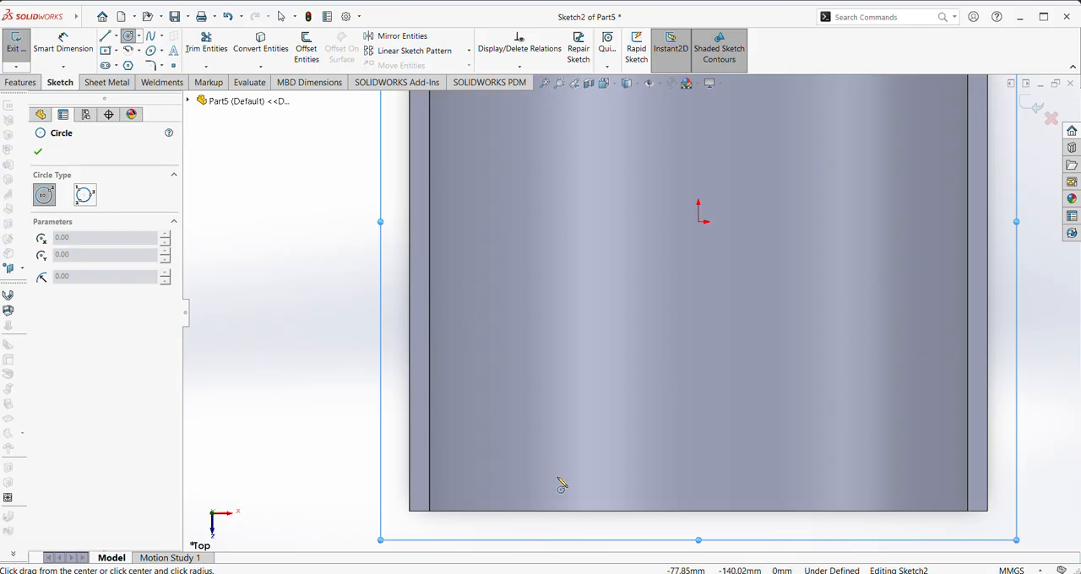
pyautogui.click(558, 478)
pyautogui.click(572, 491)
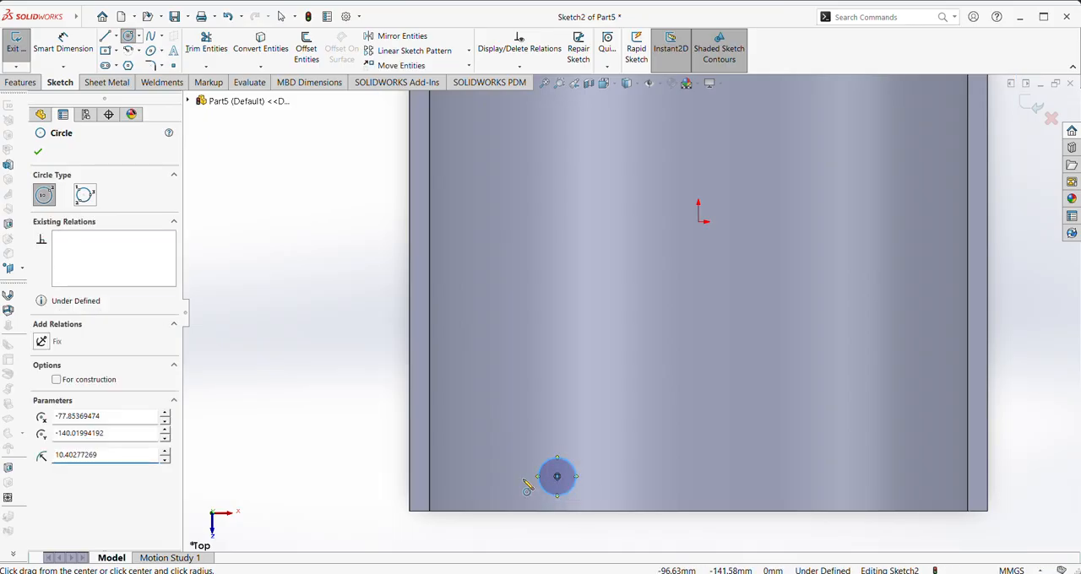
# Dimension the circle's centre 15 mm from the front end edge of the trough
pyautogui.moveTo(524, 481); pyautogui.dragTo(528, 452, button='right')
pyautogui.click(557, 479)
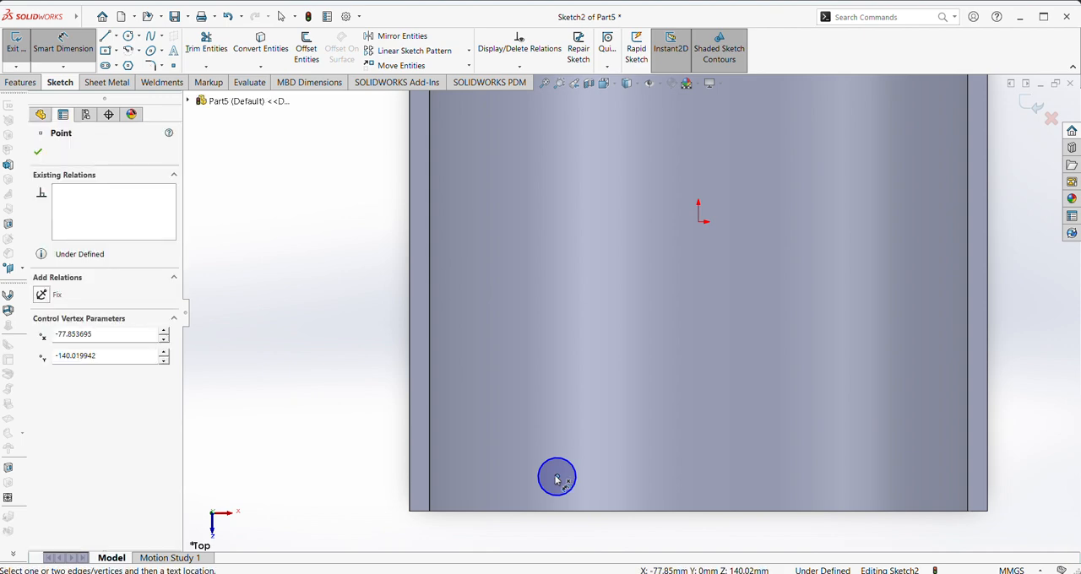
pyautogui.click(429, 511)
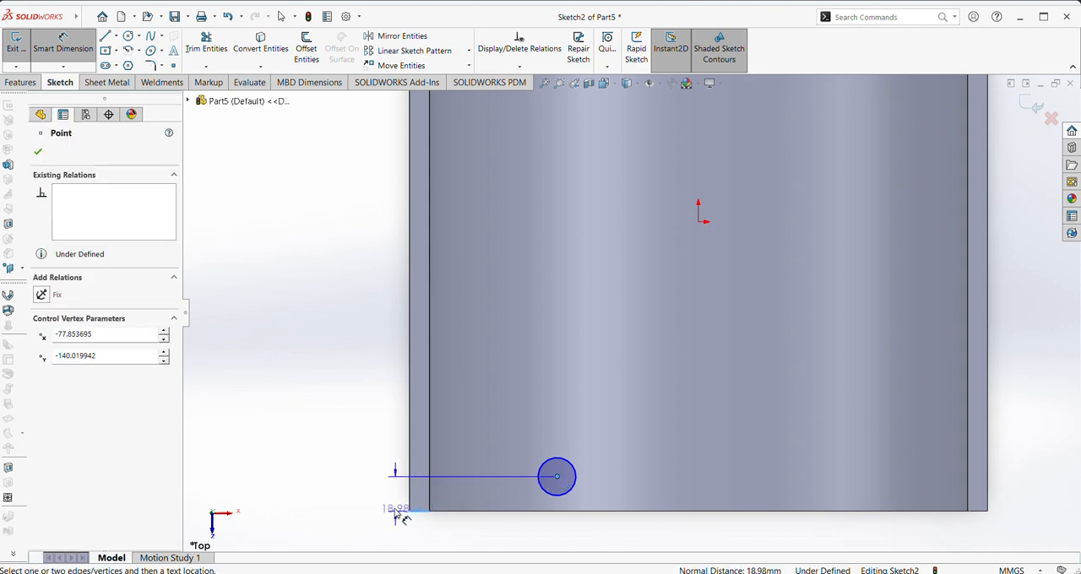
pyautogui.click(384, 495)
pyautogui.write('15')
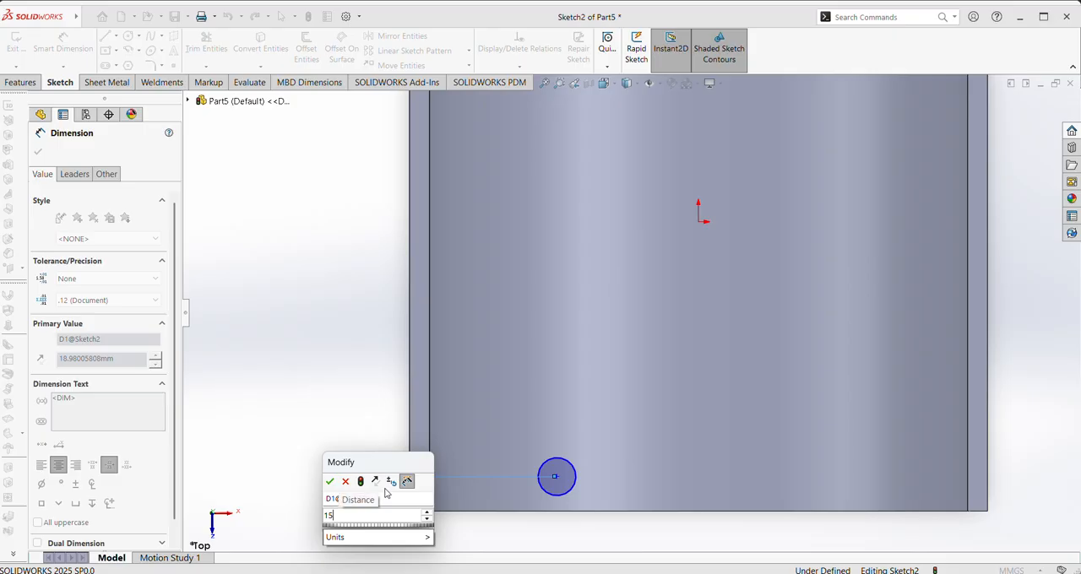
pyautogui.press('Return')
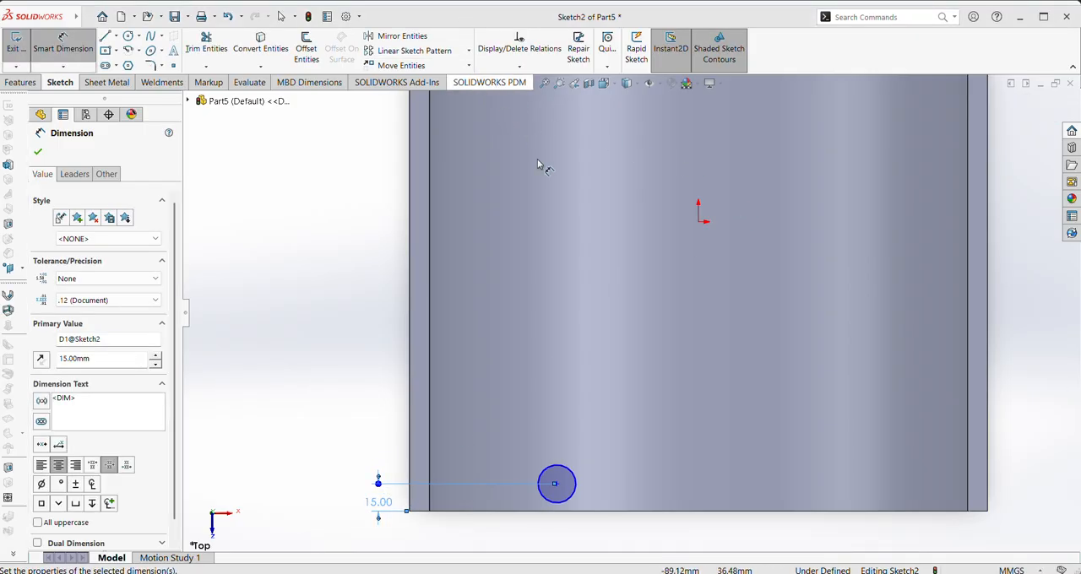
pyautogui.click(556, 486)
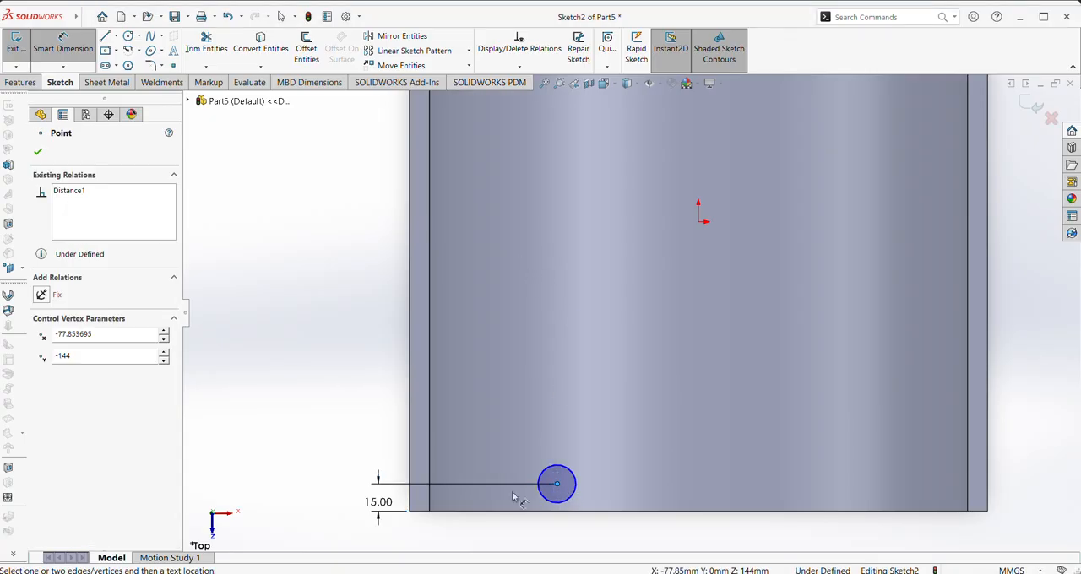
pyautogui.click(487, 511)
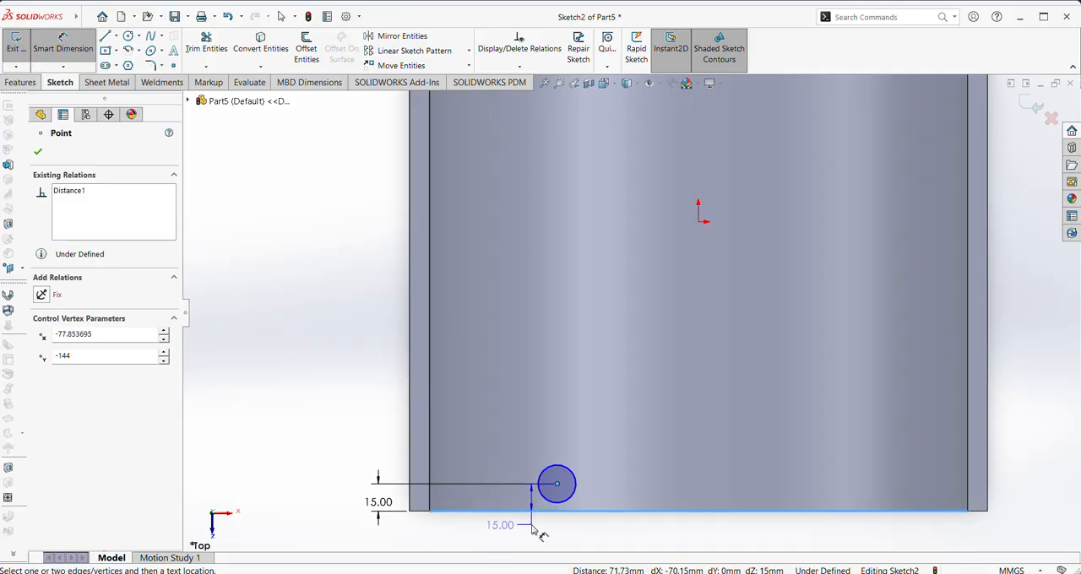
pyautogui.press('Escape')
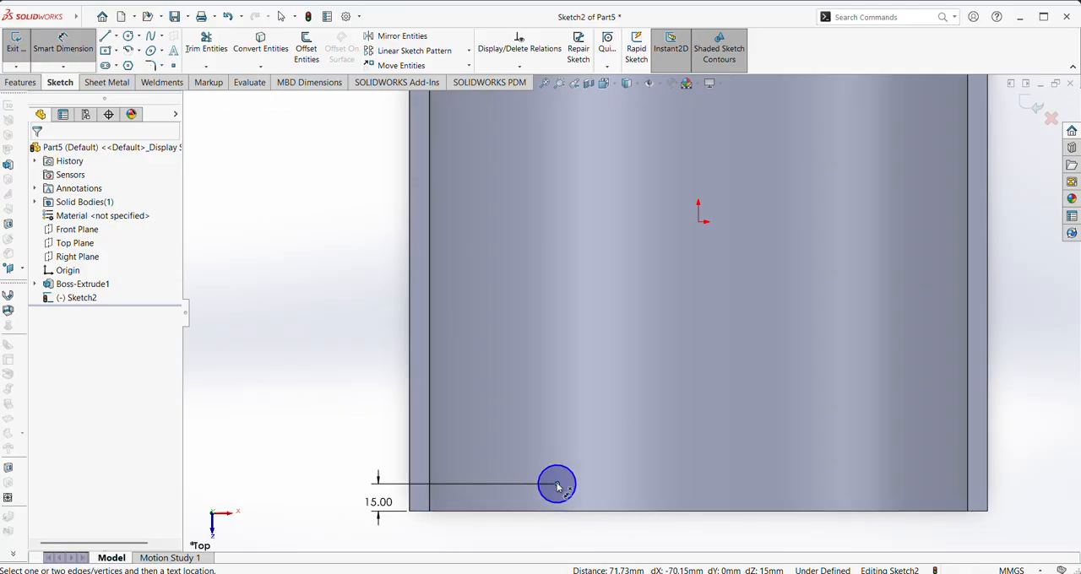
# Dimension the circle's centre 59 mm horizontally from the inner edge of the trough's left flange
pyautogui.click(558, 485)
pyautogui.press('Escape')
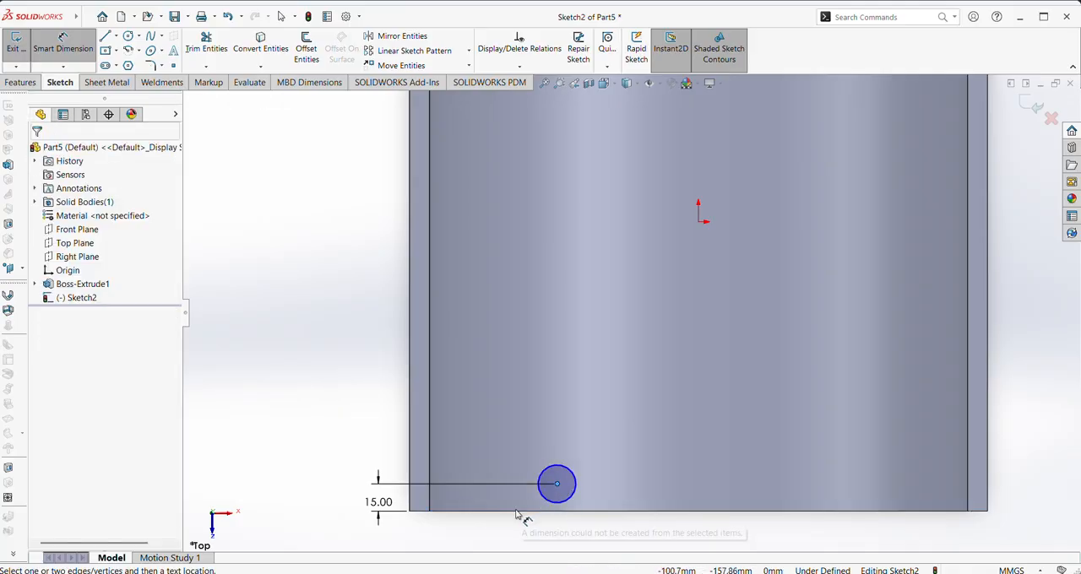
pyautogui.click(431, 463)
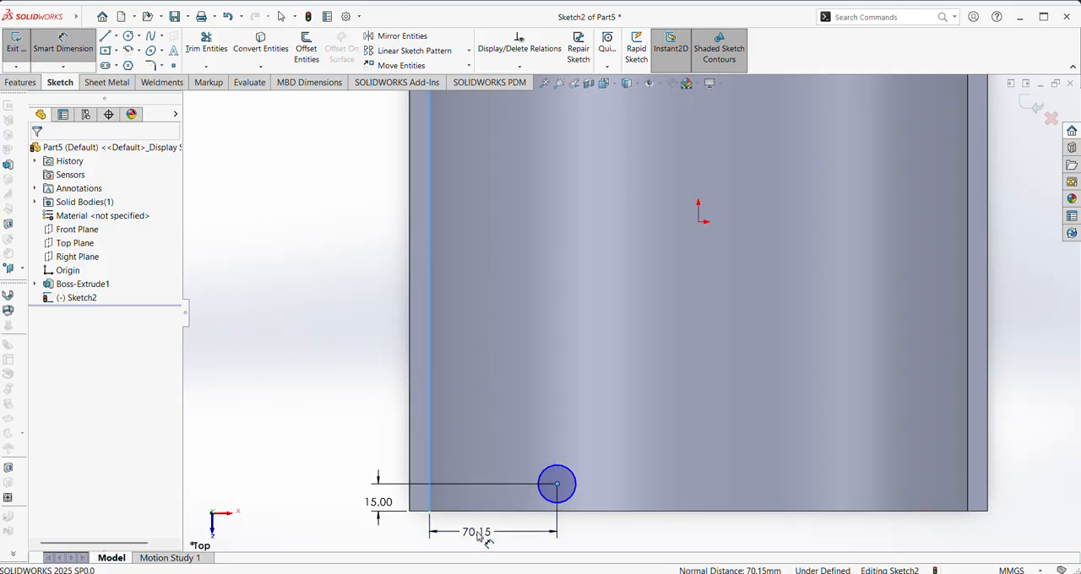
pyautogui.click(478, 534)
pyautogui.write('59')
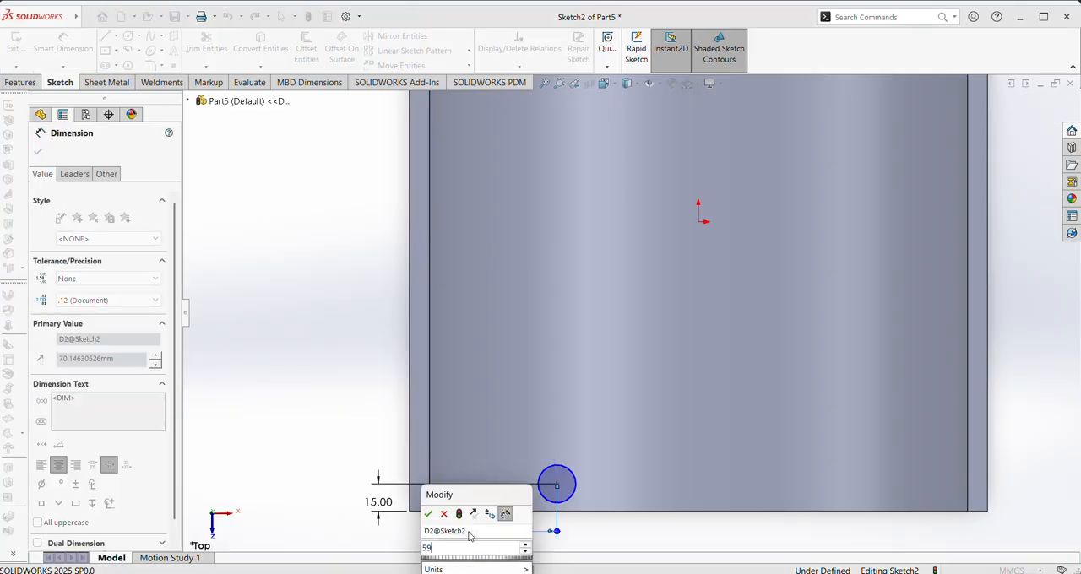
pyautogui.press('Return')
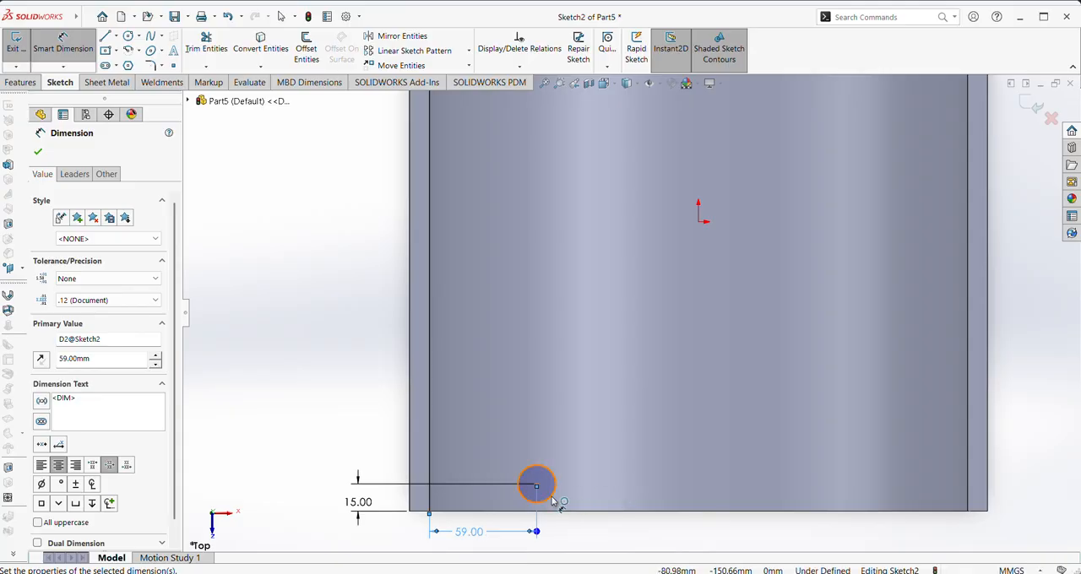
# Dimension the circle's diameter as 13 mm and finish dimensioning
pyautogui.click(553, 502)
pyautogui.click(578, 523)
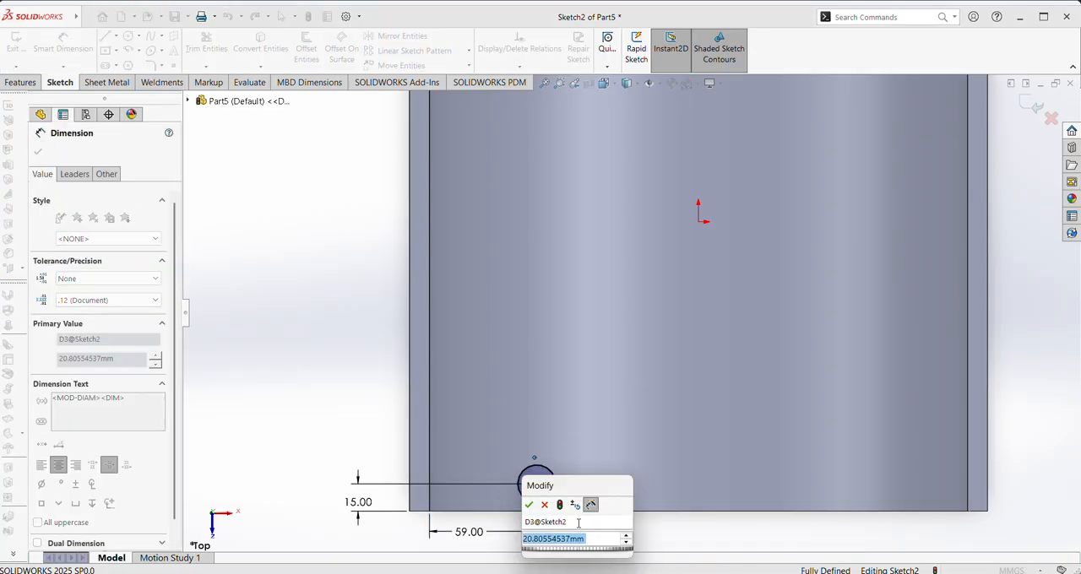
pyautogui.write('13')
pyautogui.press('Return')
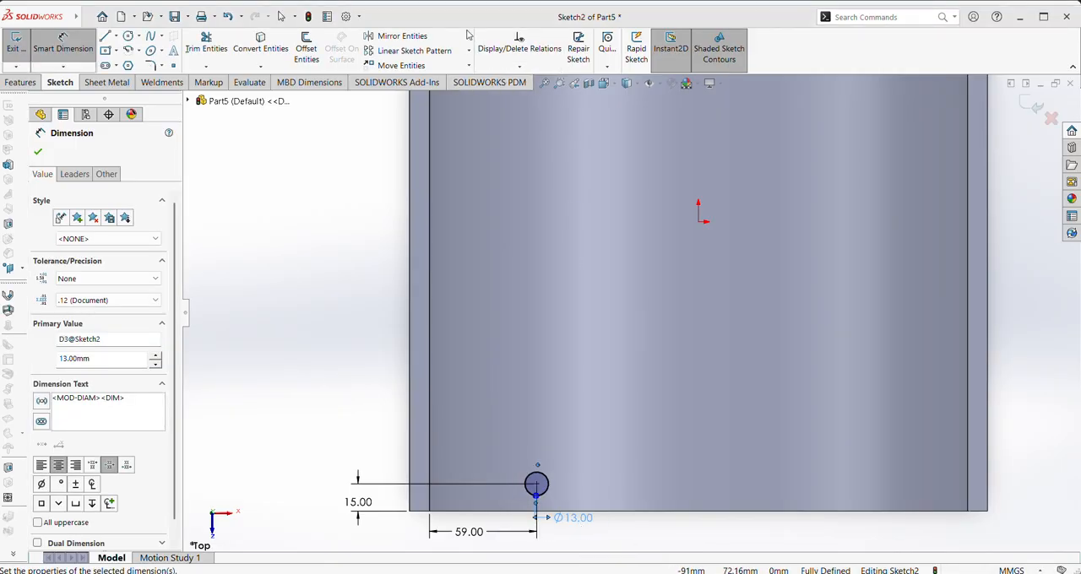
pyautogui.click(38, 152)
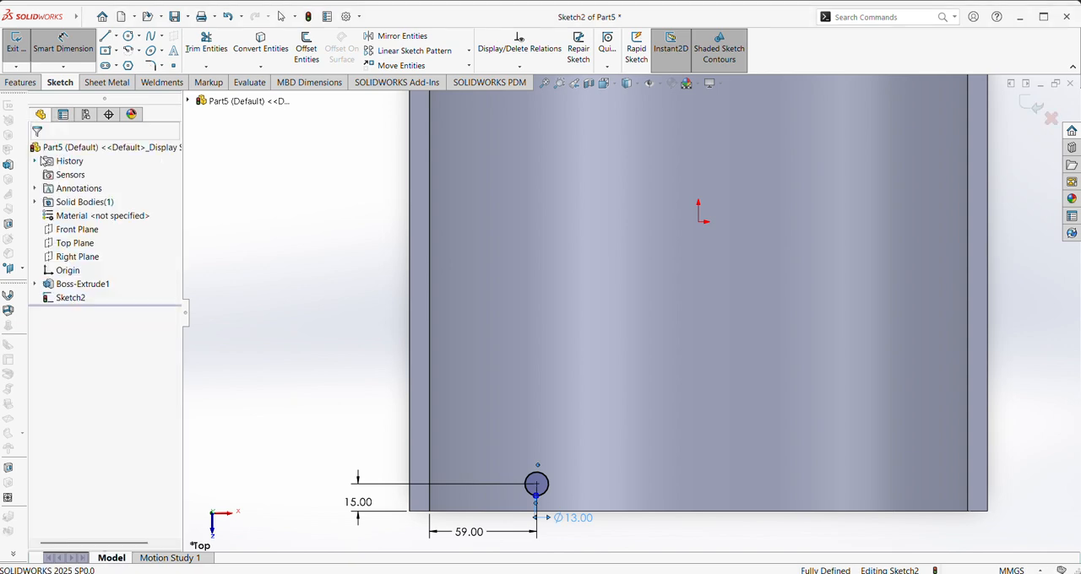
# Start a linear sketch pattern and set the X-axis spacing to 20 mm
pyautogui.click(429, 56)
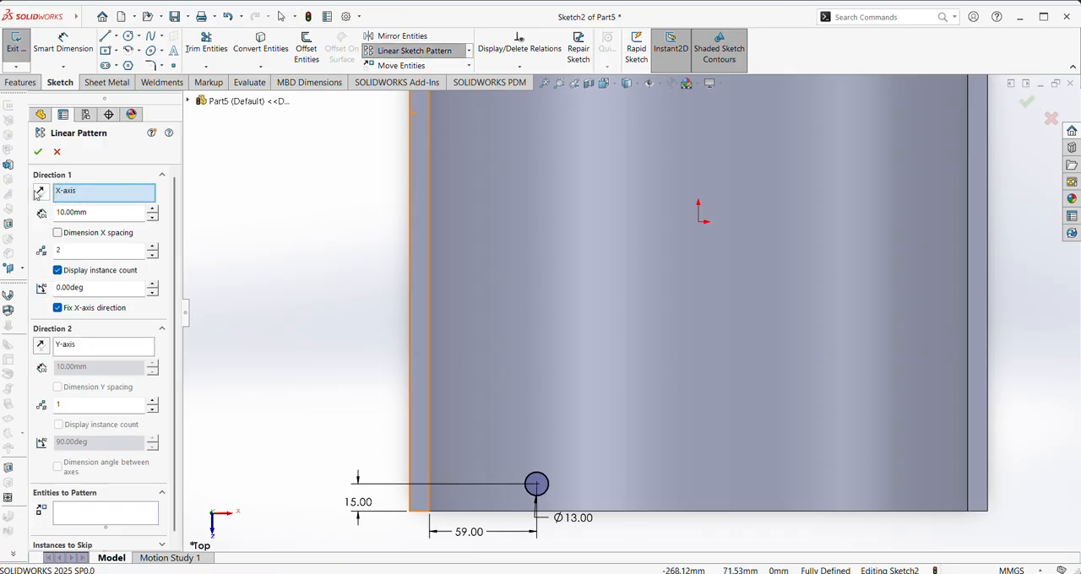
pyautogui.moveTo(96, 214); pyautogui.dragTo(57, 210)
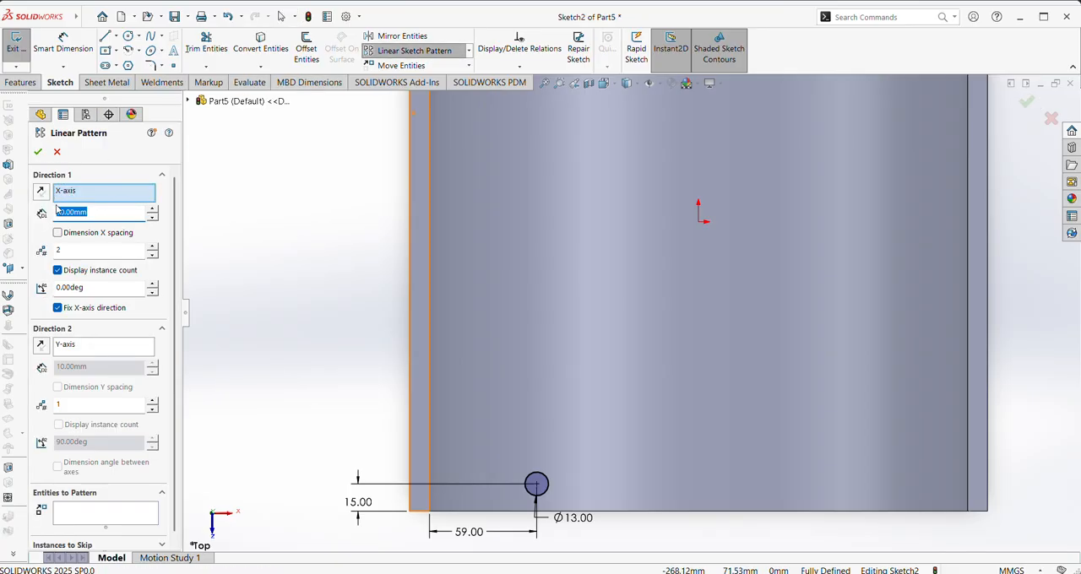
pyautogui.write('20')
pyautogui.press('Return')
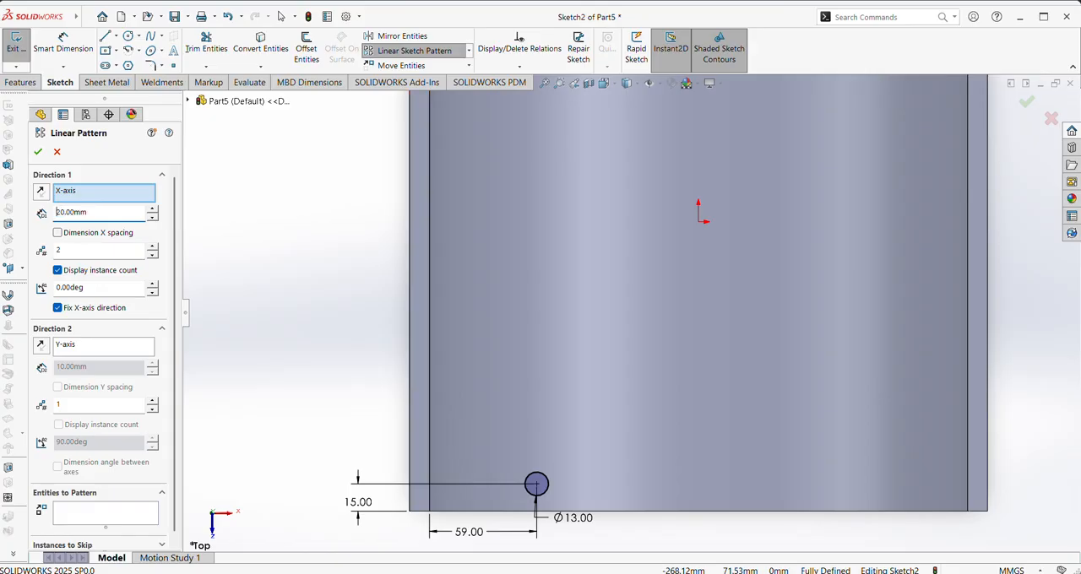
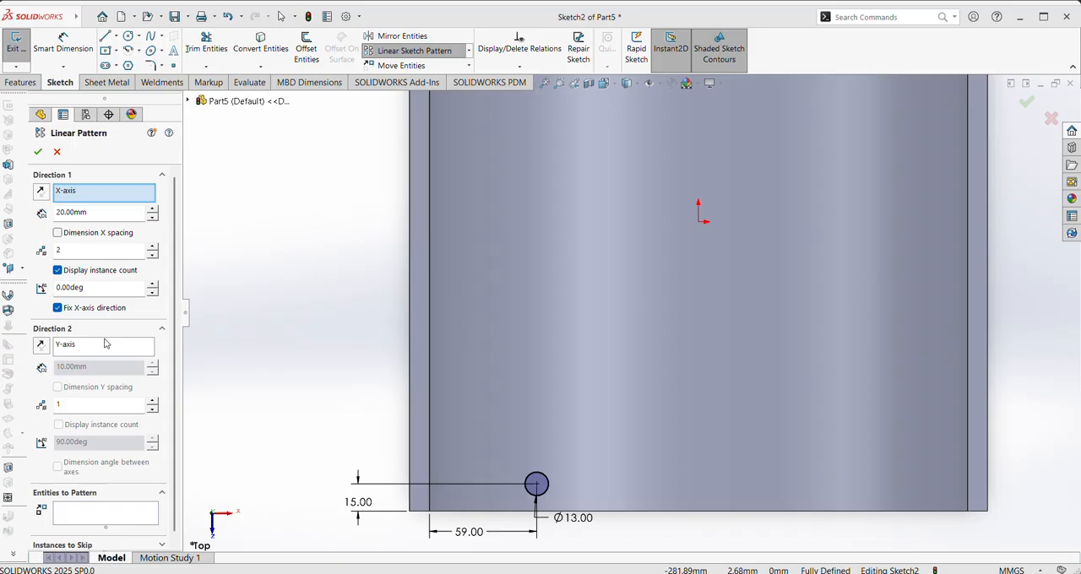
# Set the sketch pattern to 10 instances along X and 20 instances along Y with 15 mm Y spacing
pyautogui.doubleClick(75, 406)
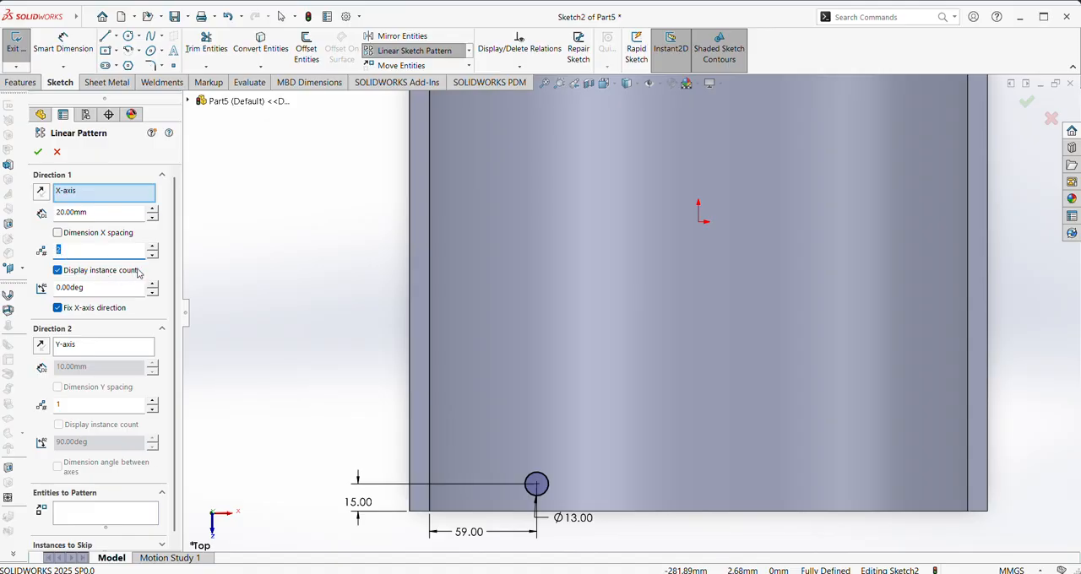
pyautogui.click(64, 406)
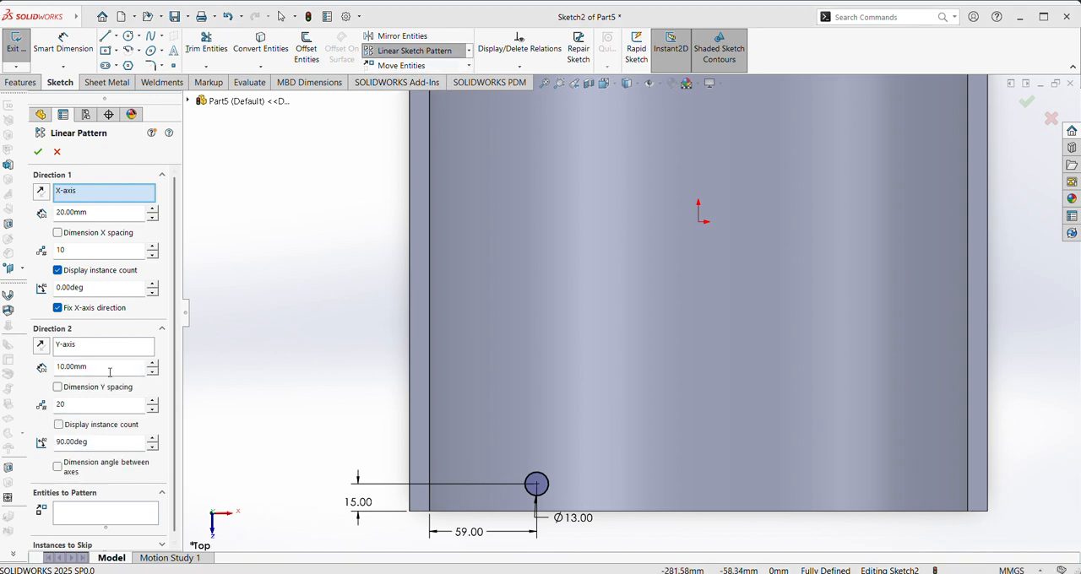
pyautogui.moveTo(94, 370); pyautogui.dragTo(81, 370)
pyautogui.write('1')
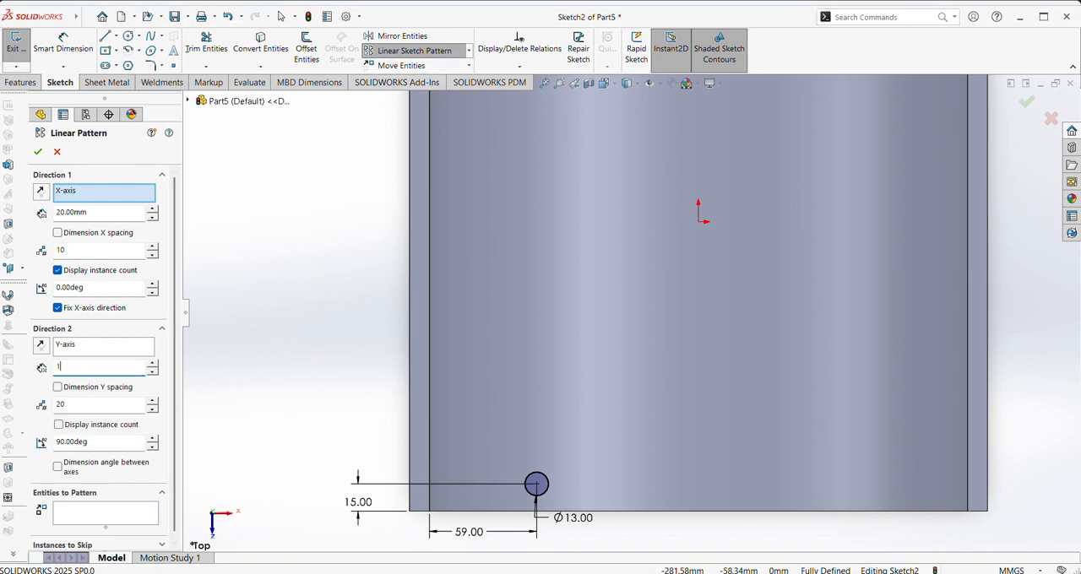
pyautogui.write('5')
pyautogui.press('Return')
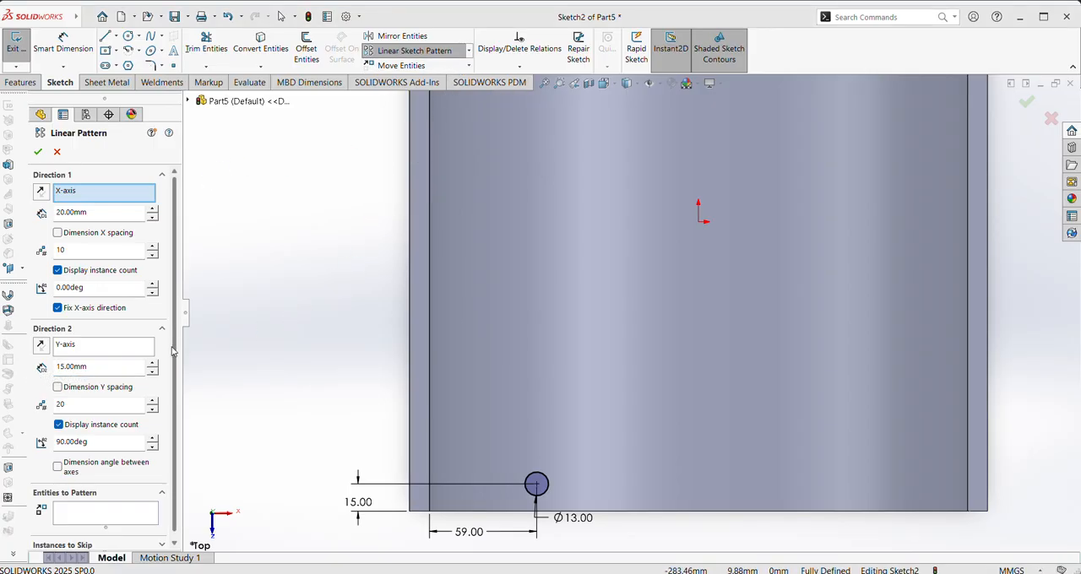
# Choose the 13 mm circle as the entity to pattern and apply the linear sketch pattern
pyautogui.click(135, 515)
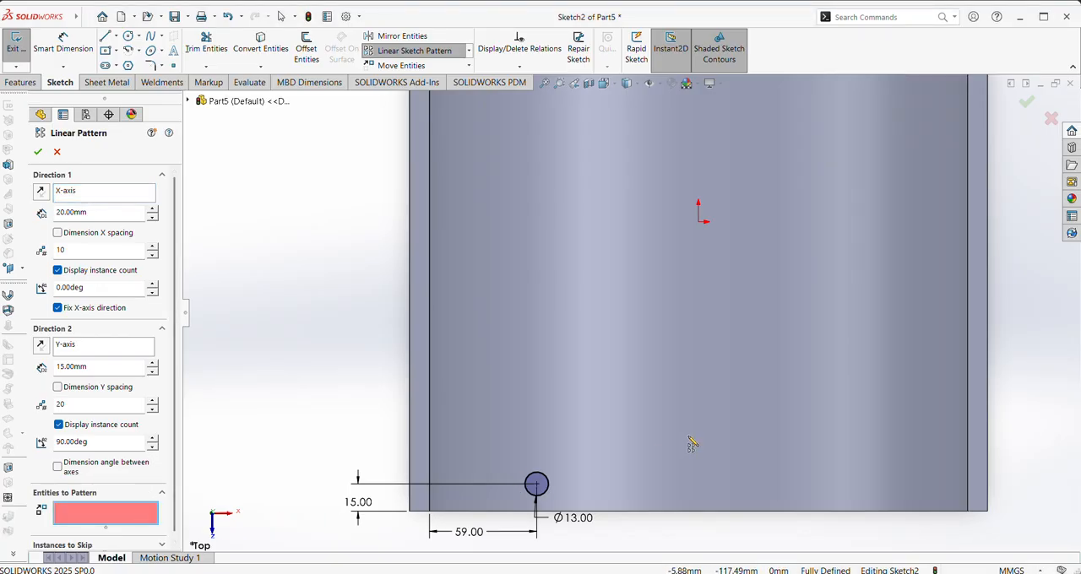
pyautogui.click(537, 486)
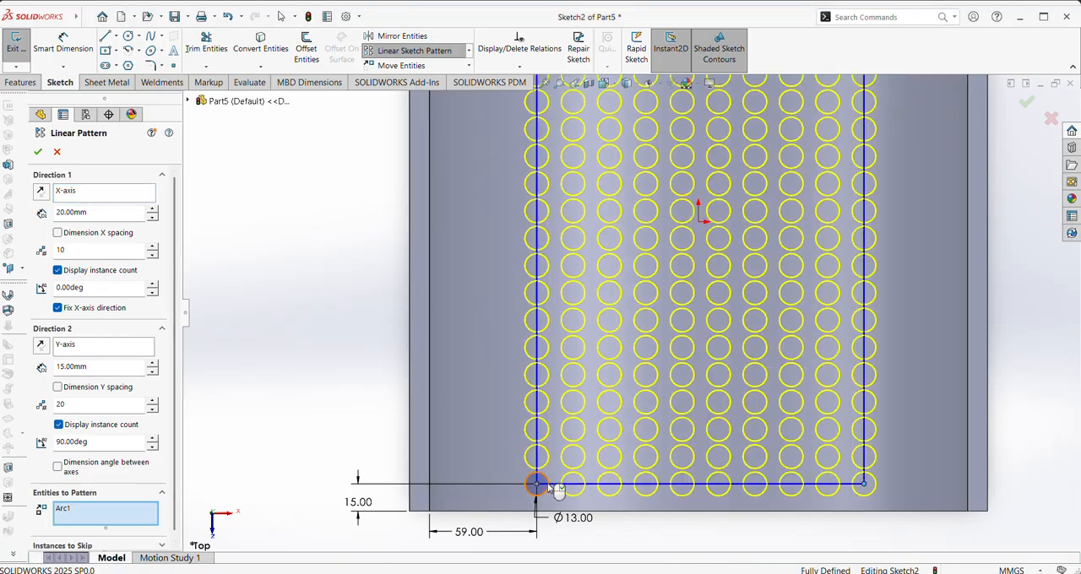
pyautogui.scroll(-2, 572, 388)
pyautogui.scroll(-1, 572, 388)
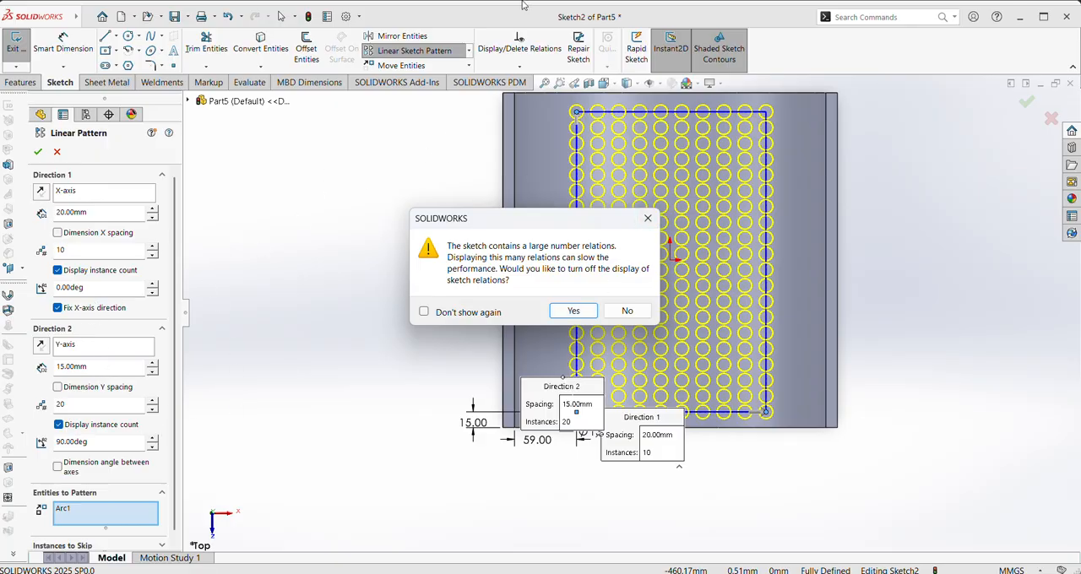
pyautogui.click(470, 24)
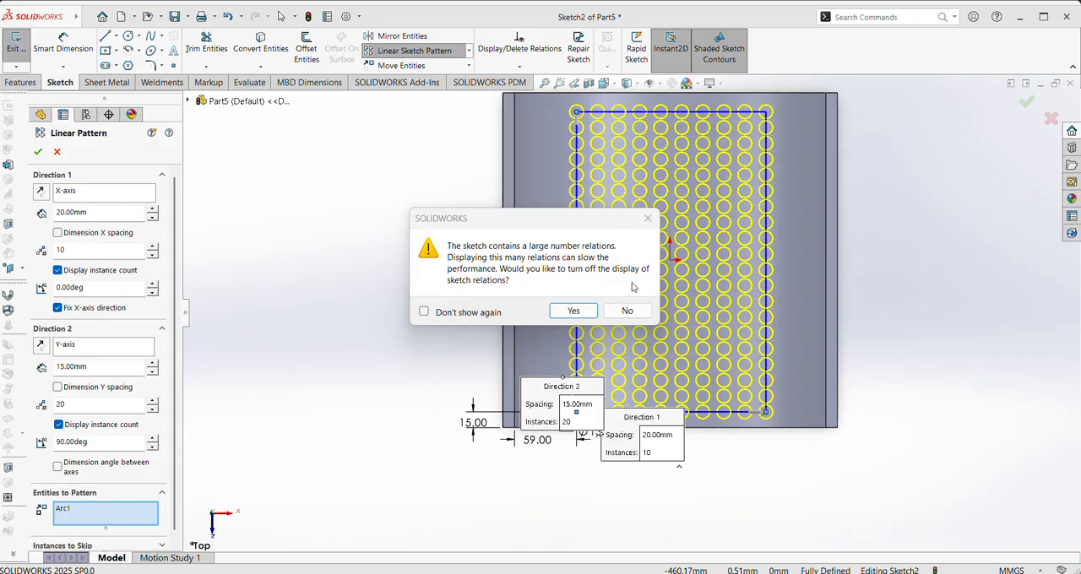
pyautogui.click(648, 218)
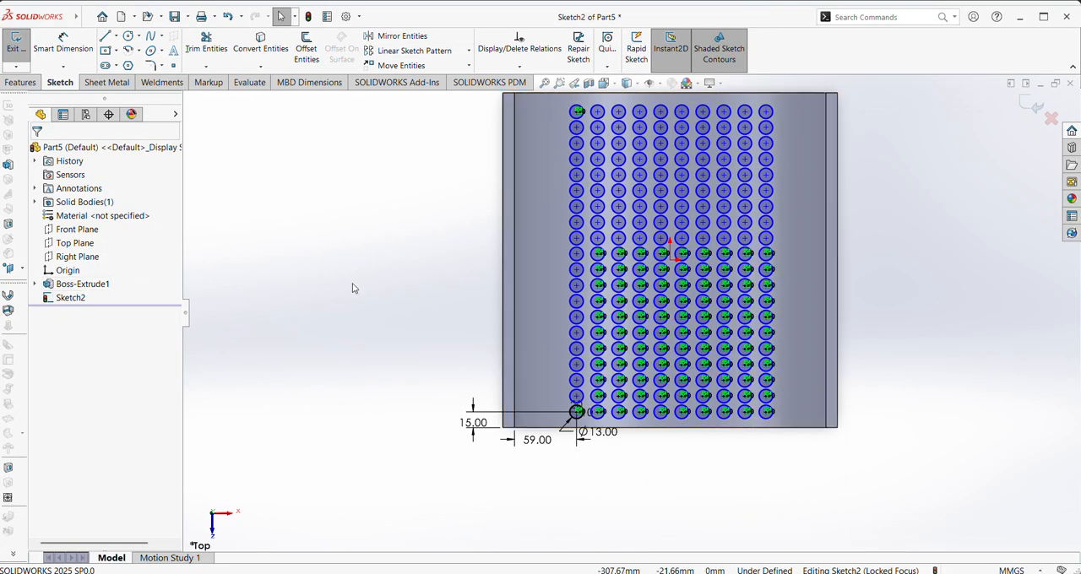
# Reapply the circle's linear sketch pattern with the display of sketch relations turned off
pyautogui.scroll(2, 473, 346)
pyautogui.scroll(1, 524, 309)
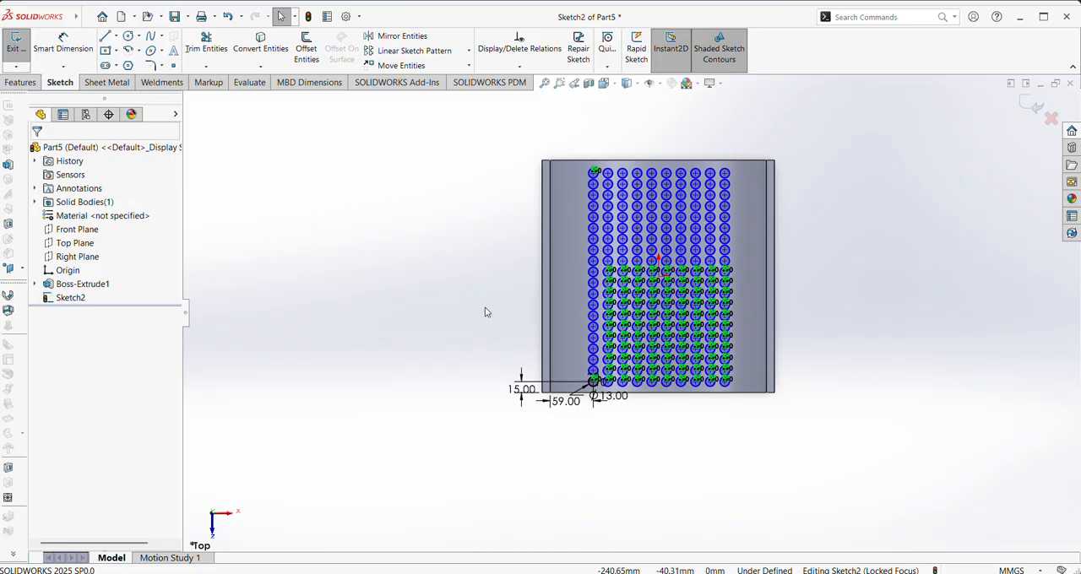
pyautogui.click(447, 50)
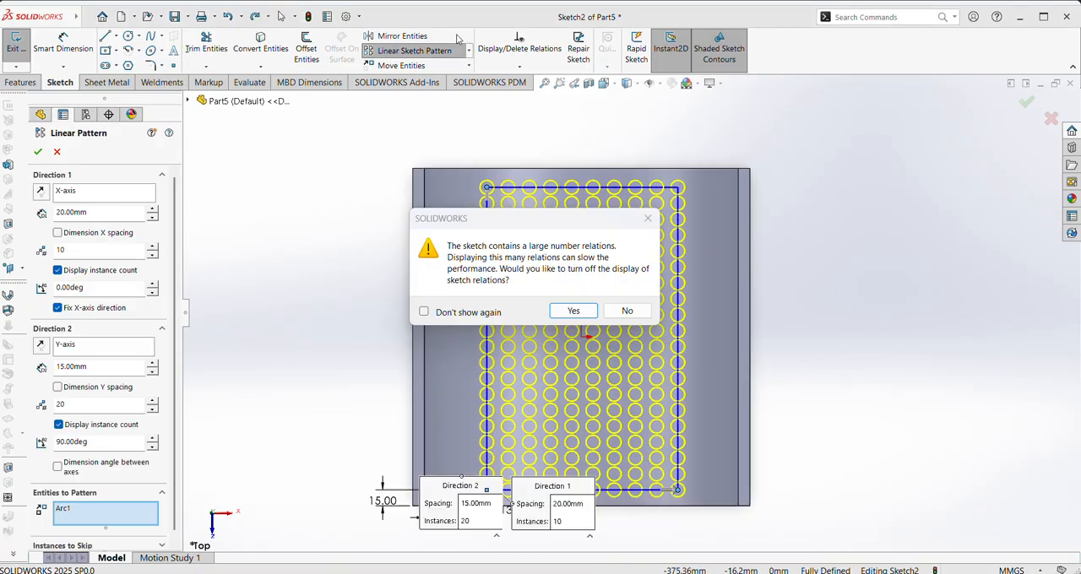
pyautogui.click(567, 311)
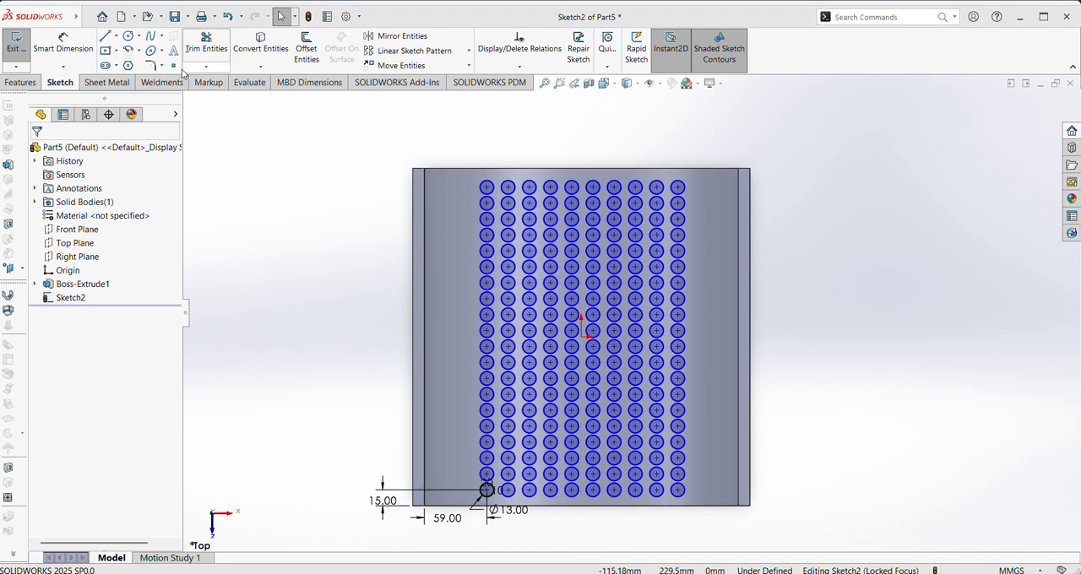
# Cut-extrude the patterned circles through the trough using Through All - Both and show the part in isometric view
pyautogui.click(33, 87)
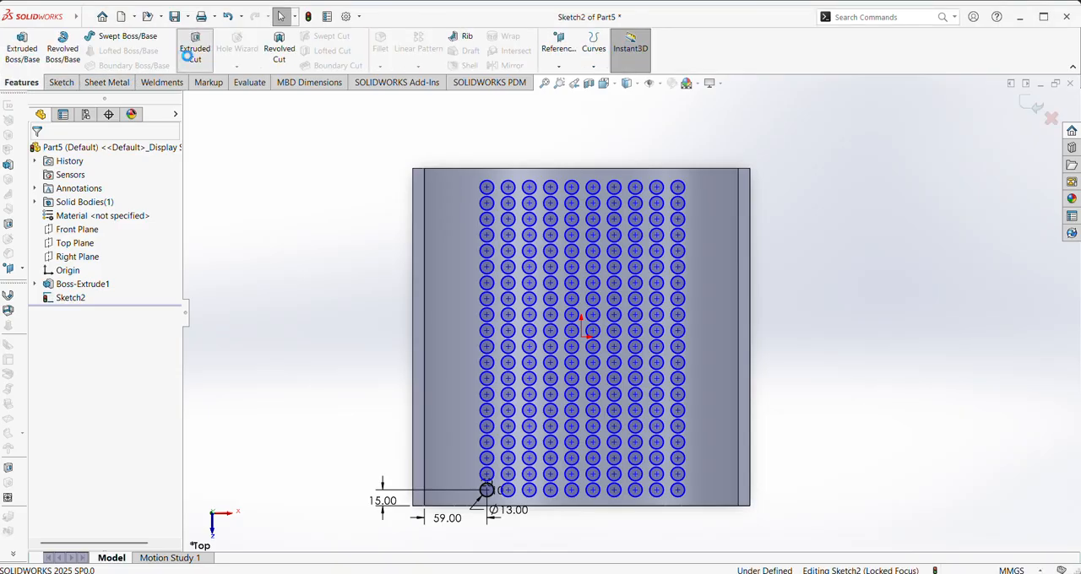
pyautogui.click(195, 49)
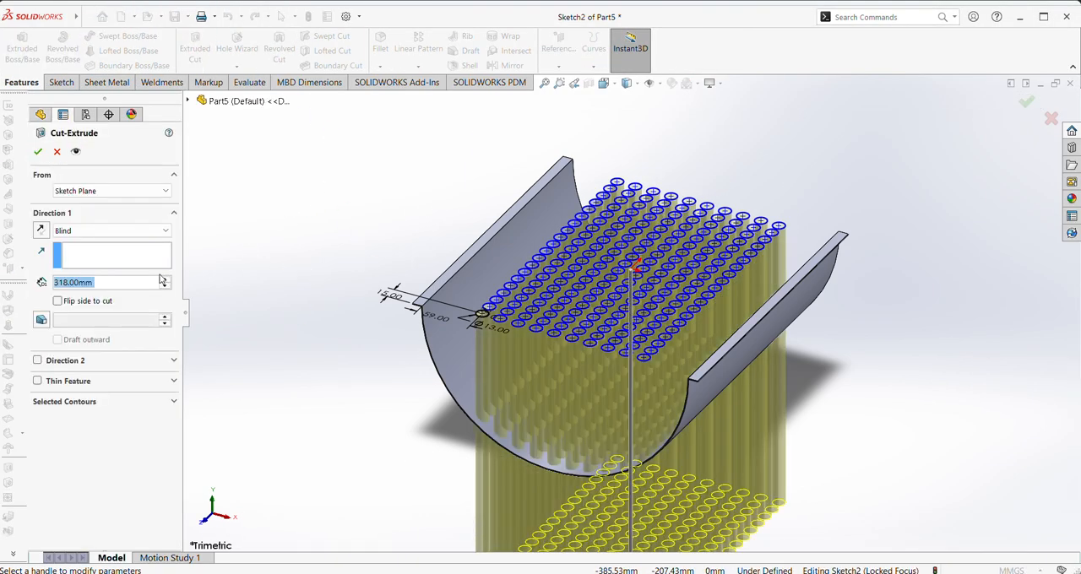
pyautogui.click(107, 235)
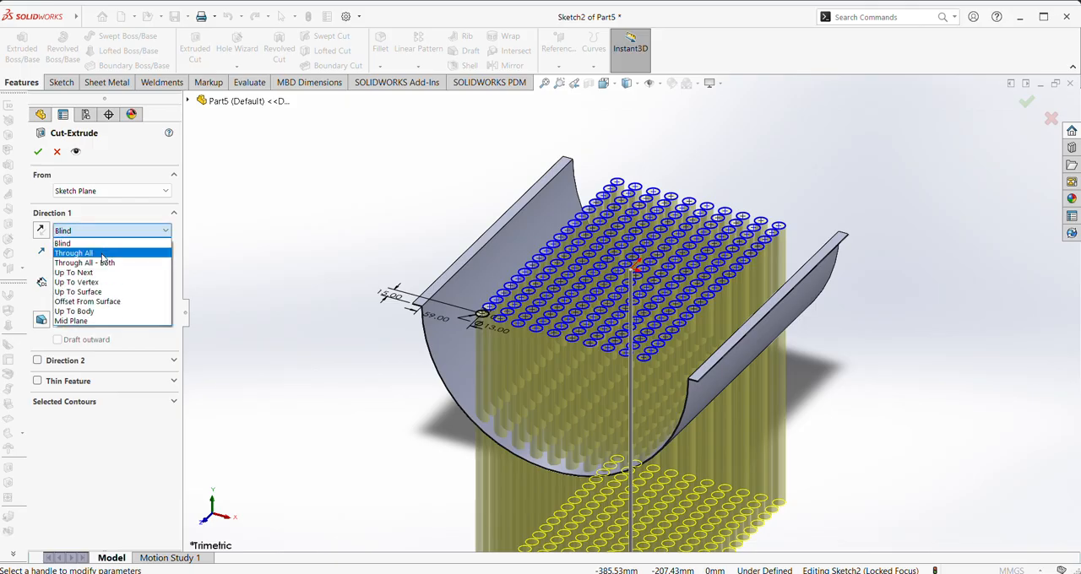
pyautogui.click(101, 263)
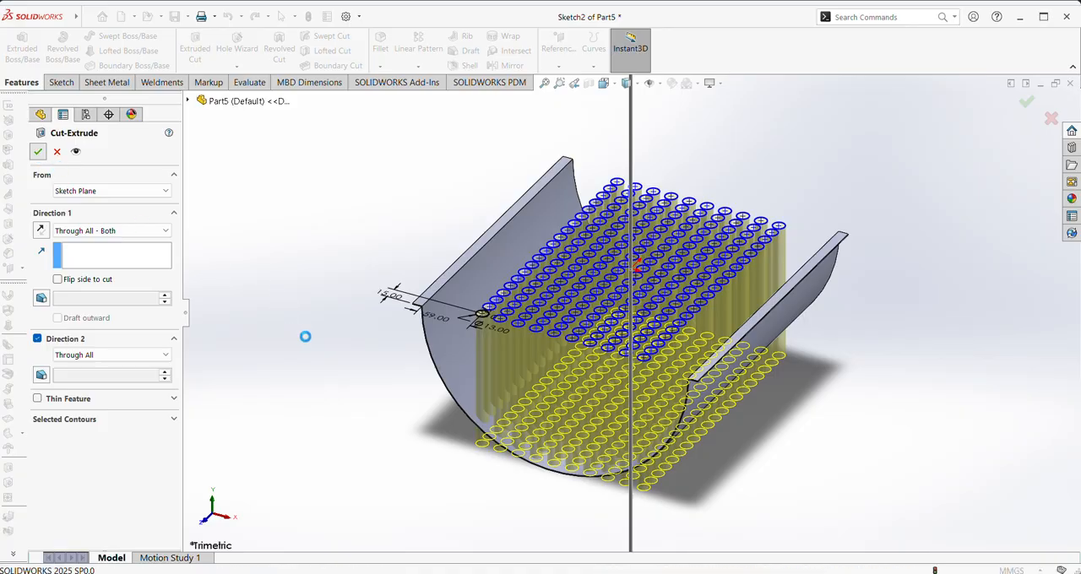
pyautogui.moveTo(323, 348); pyautogui.dragTo(345, 386, button='middle')
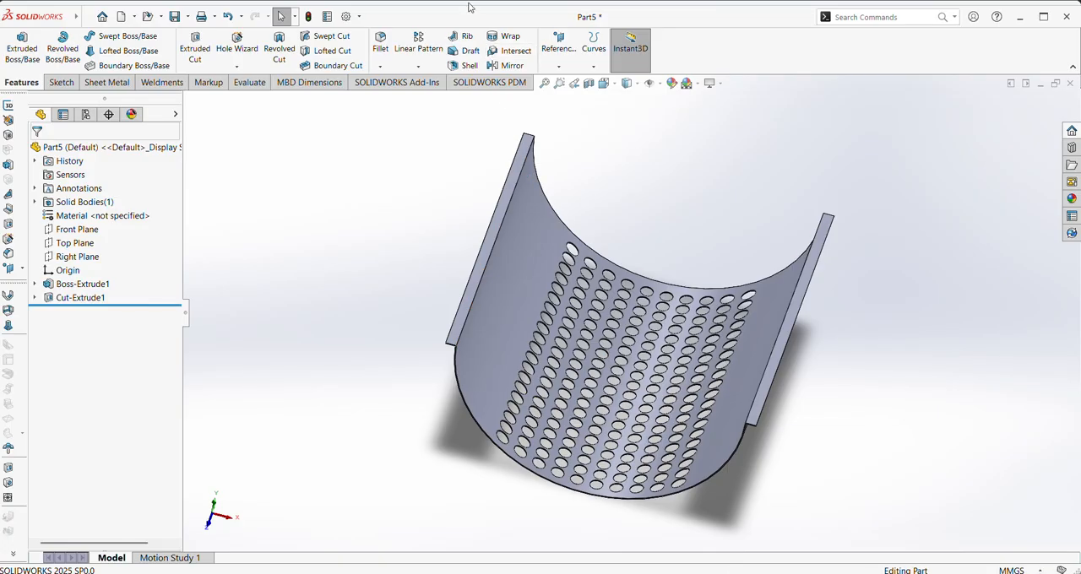
pyautogui.click(616, 85)
pyautogui.click(670, 116)
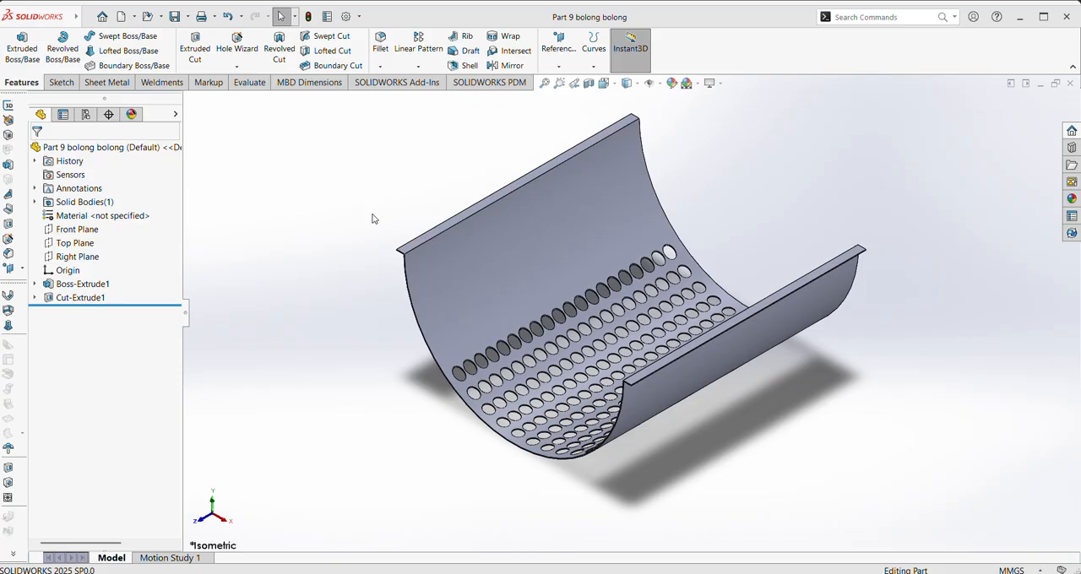
# Create a new part and set its unit system to MMGS
pyautogui.click(100, 17)
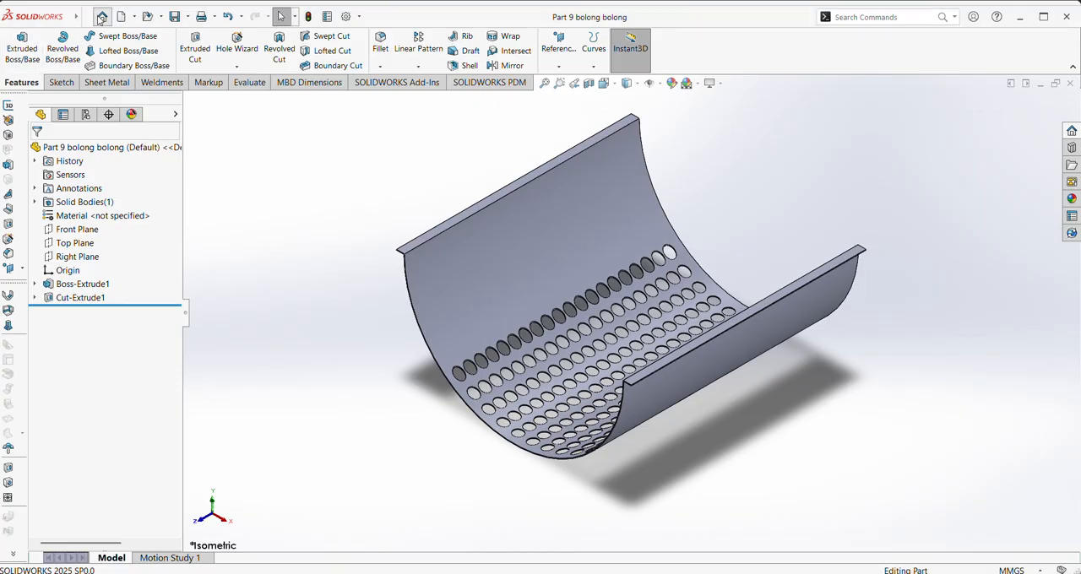
pyautogui.click(287, 167)
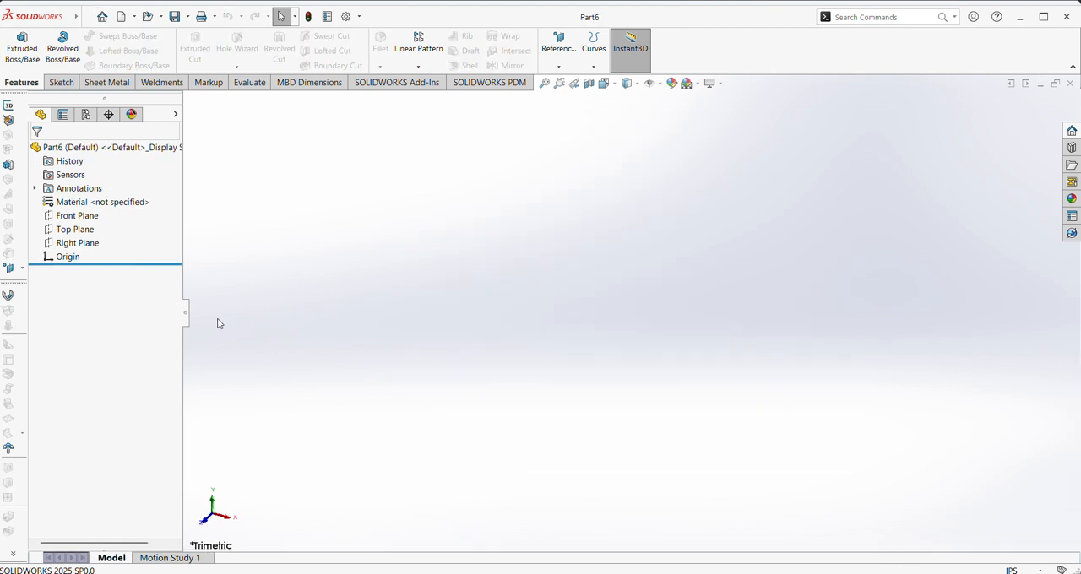
pyautogui.click(78, 216)
pyautogui.click(92, 201)
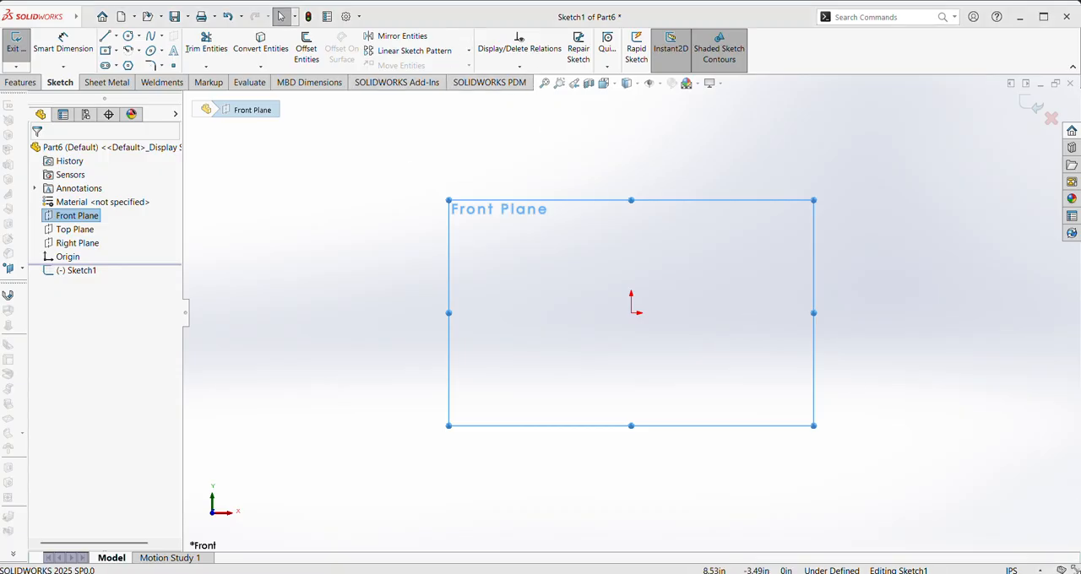
pyautogui.click(1013, 571)
pyautogui.click(984, 519)
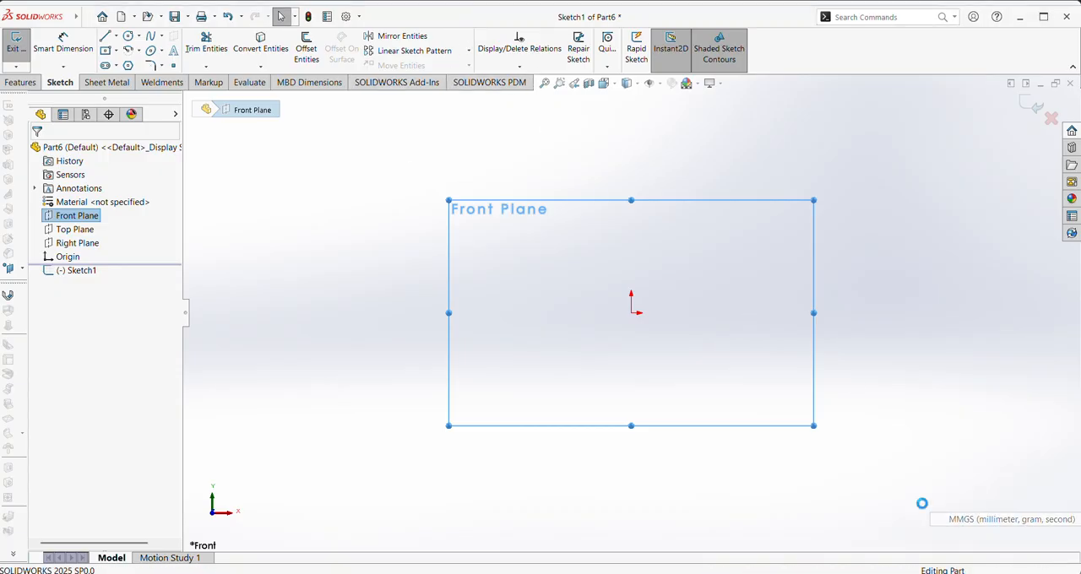
# Sketch a closed four-sided profile on the Front Plane from the origin, about 100 mm long and 17 mm high, with a slanted right end
pyautogui.click(77, 215)
pyautogui.click(93, 201)
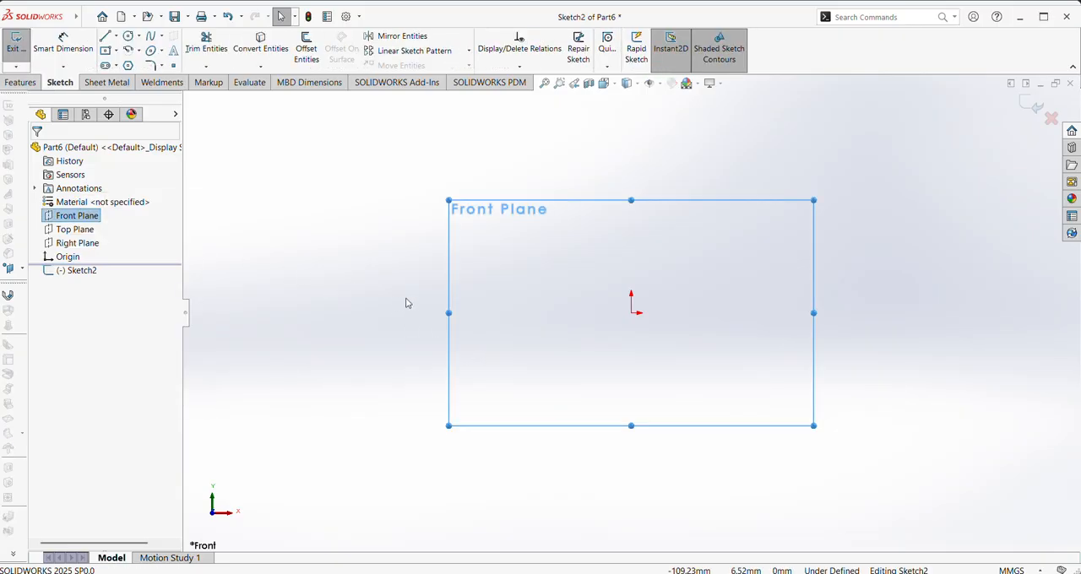
pyautogui.click(105, 37)
pyautogui.click(631, 314)
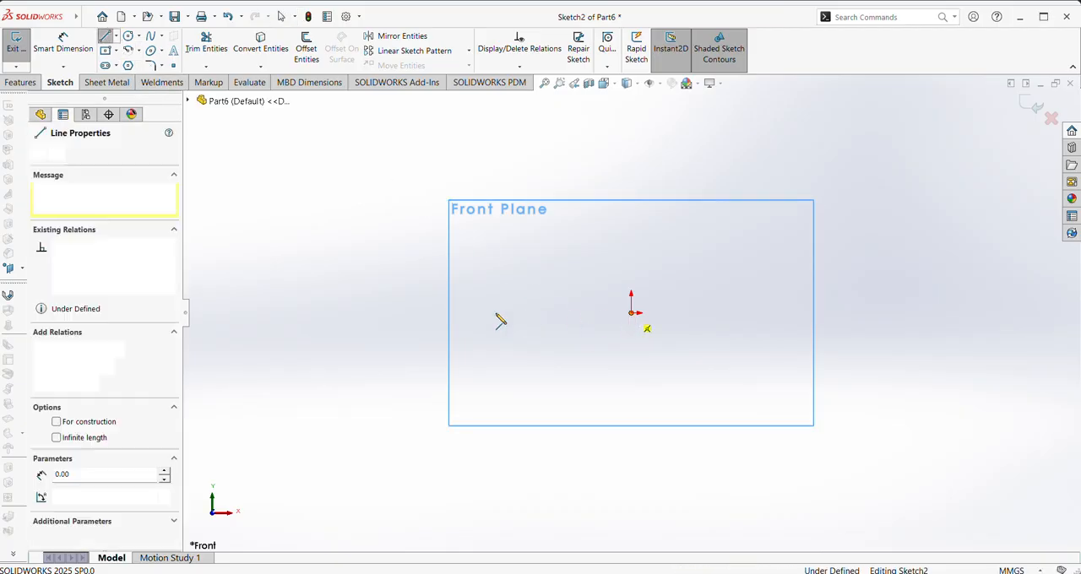
pyautogui.click(427, 313)
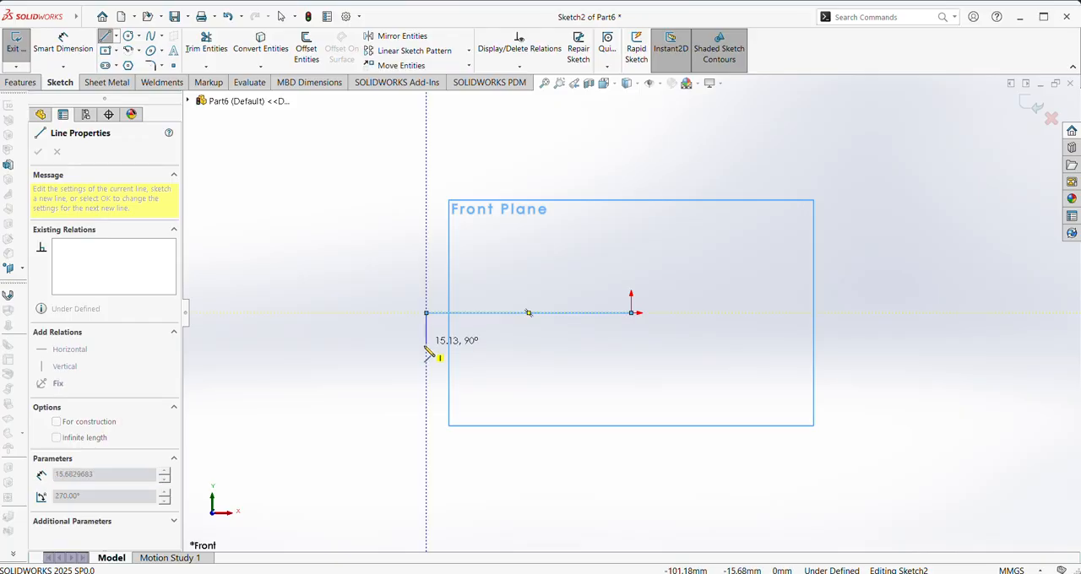
pyautogui.click(426, 350)
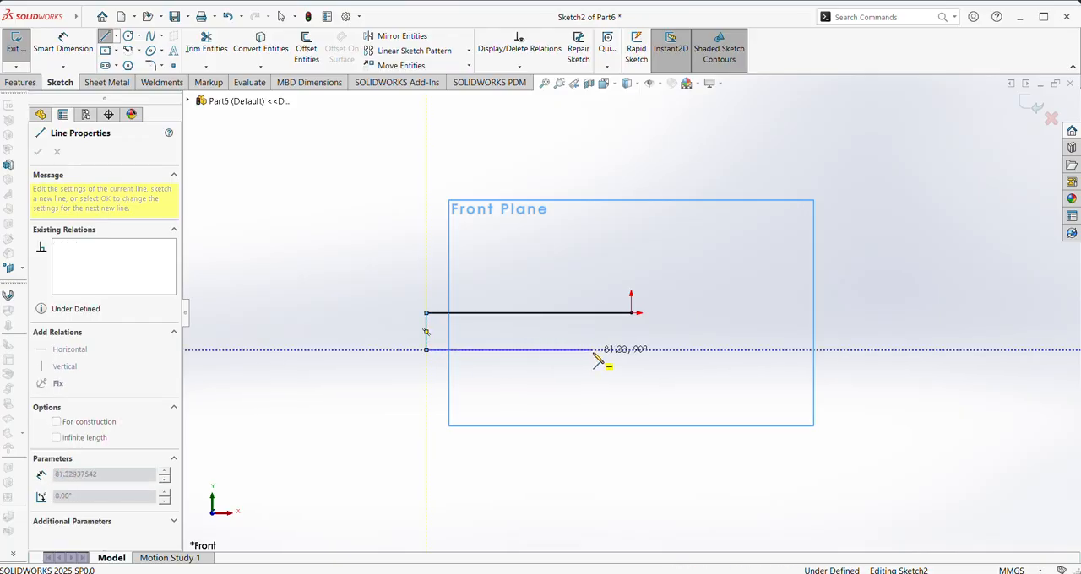
pyautogui.click(631, 314)
pyautogui.rightClick(634, 325)
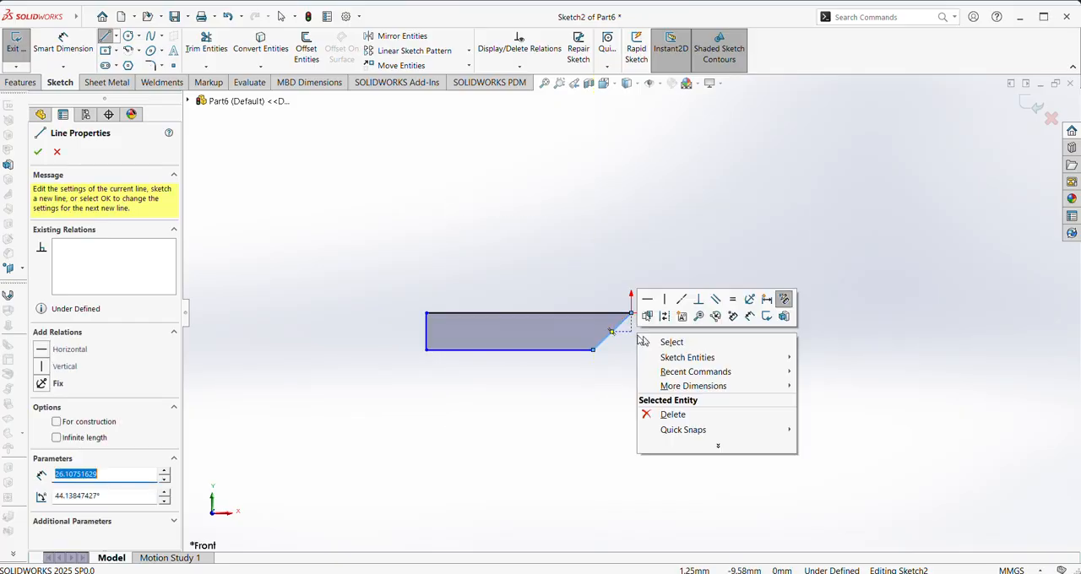
pyautogui.click(646, 342)
# Dimension the profile's upper horizontal edge as 92 mm
pyautogui.moveTo(599, 413); pyautogui.dragTo(566, 304, button='right')
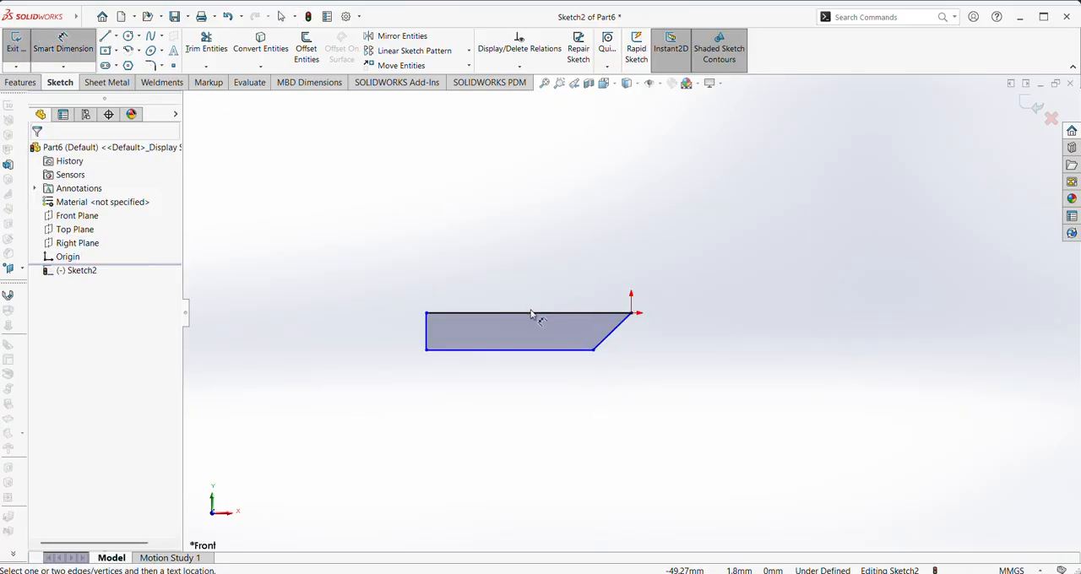
pyautogui.click(530, 314)
pyautogui.click(526, 291)
pyautogui.write('9')
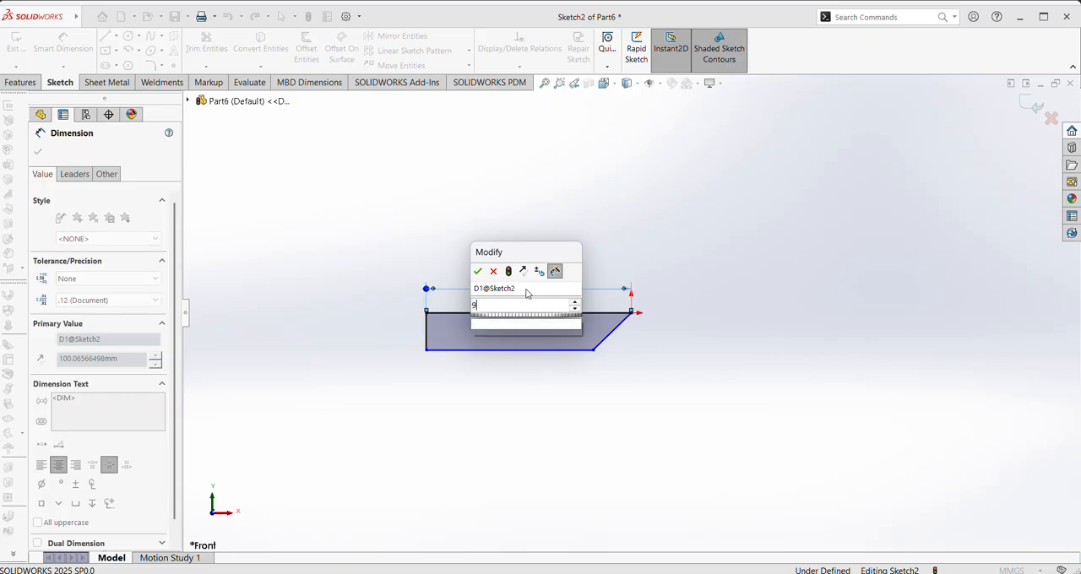
pyautogui.write('2')
pyautogui.press('Return')
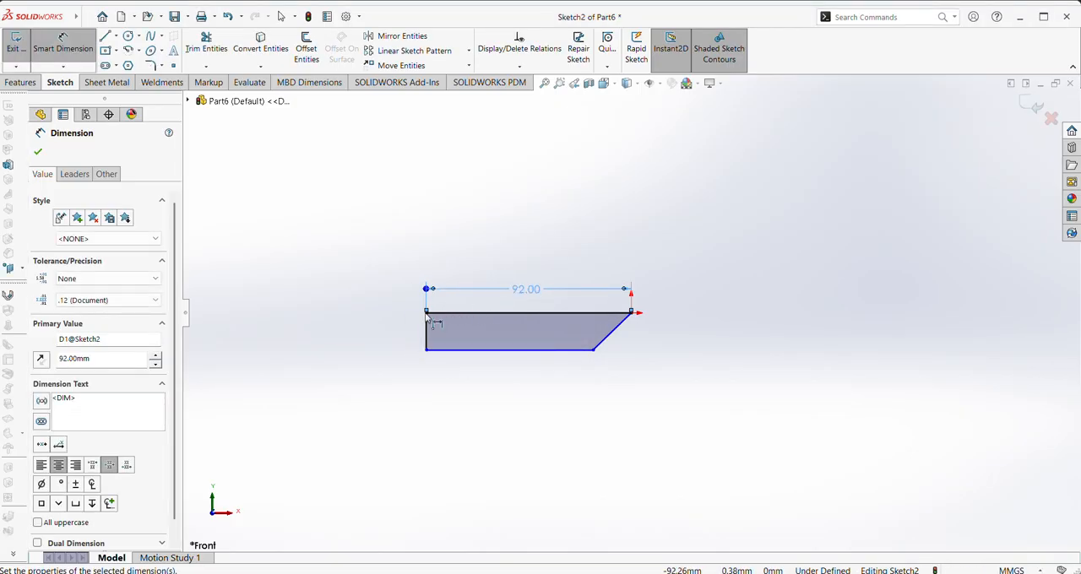
# Dimension the profile's left vertical edge as 16 mm
pyautogui.click(429, 331)
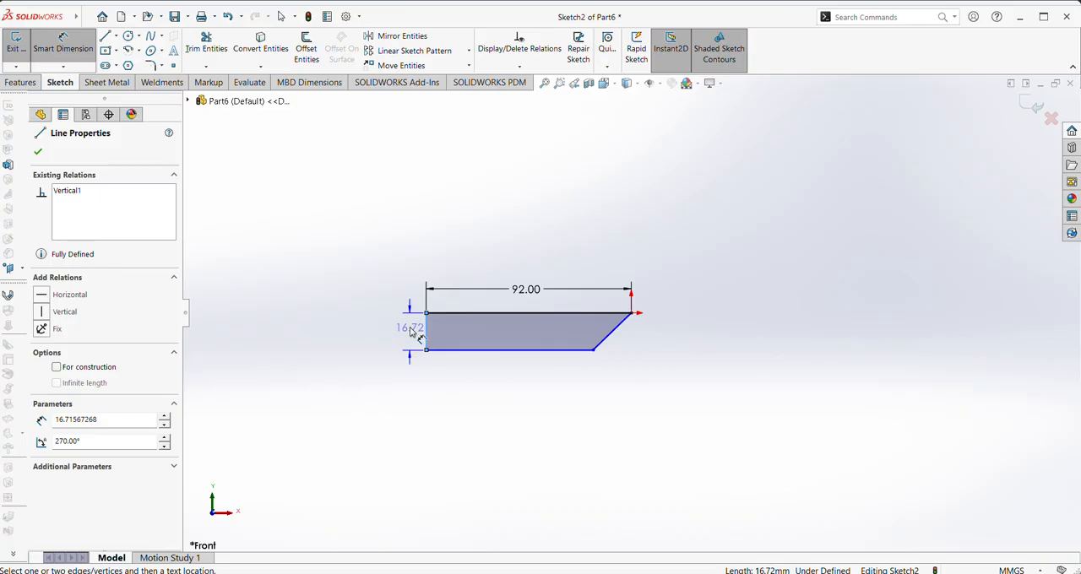
pyautogui.click(410, 332)
pyautogui.write('12')
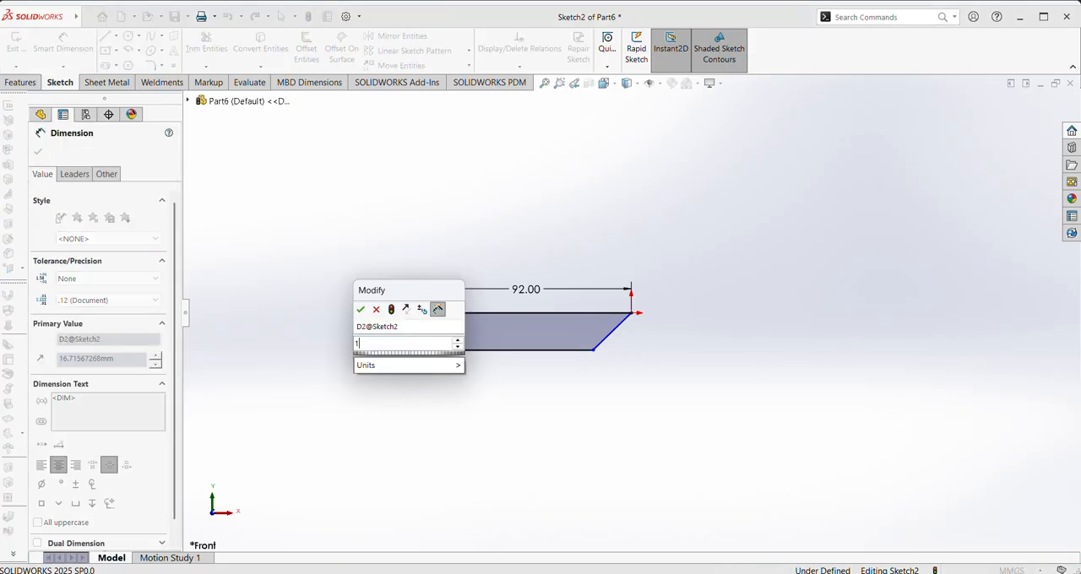
pyautogui.press('Return')
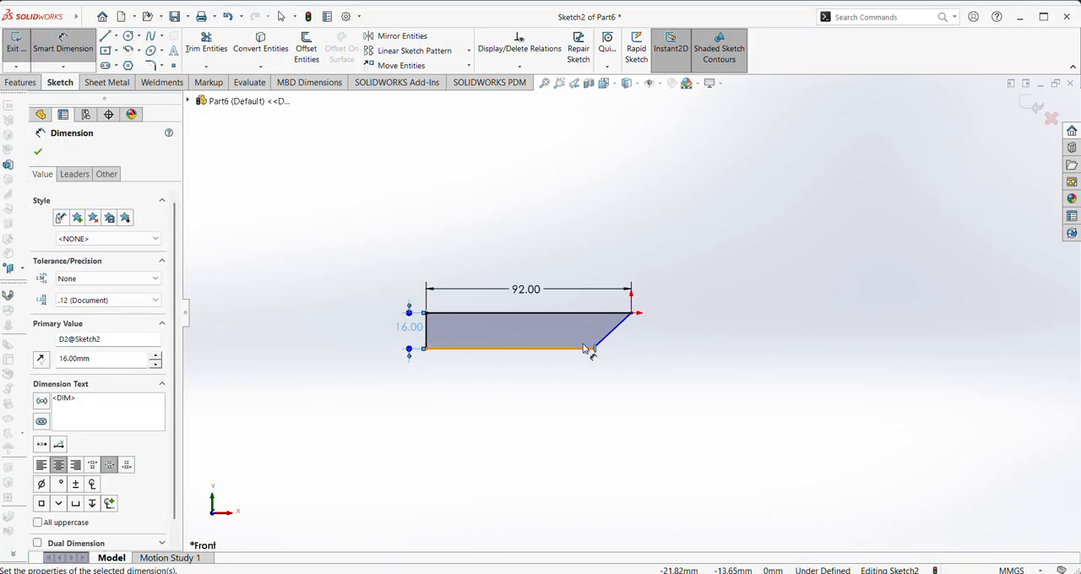
# Dimension the angle between the profile's upper edge and the slanted end as 110°
pyautogui.click(596, 314)
pyautogui.click(597, 314)
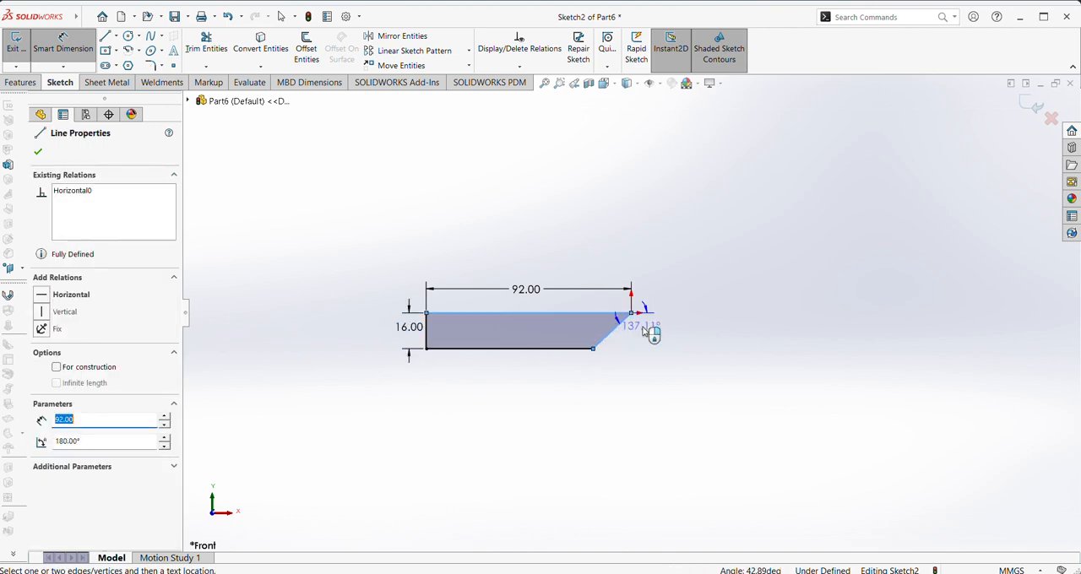
pyautogui.click(653, 349)
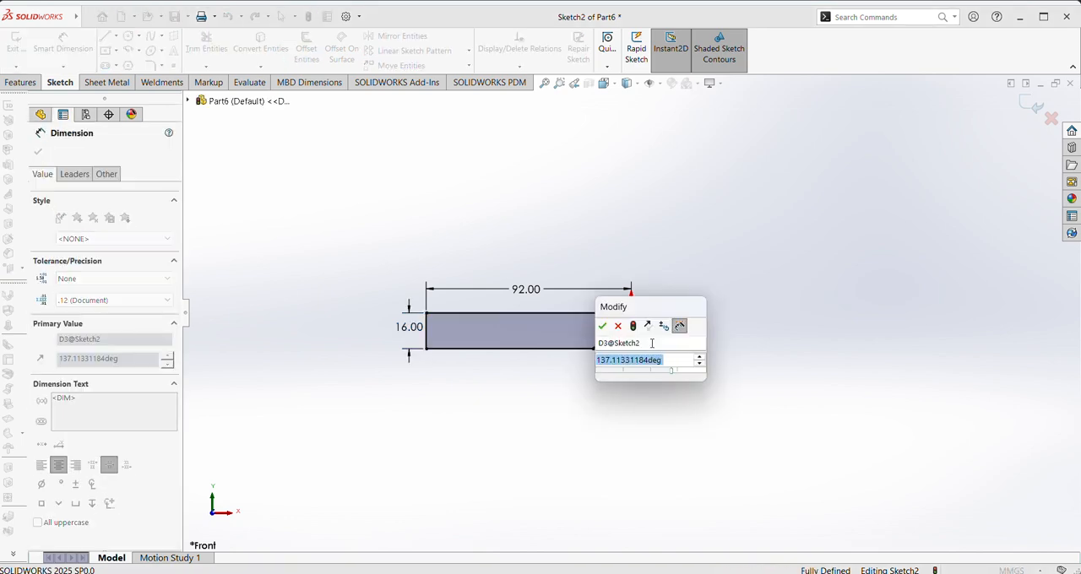
pyautogui.click(472, 23)
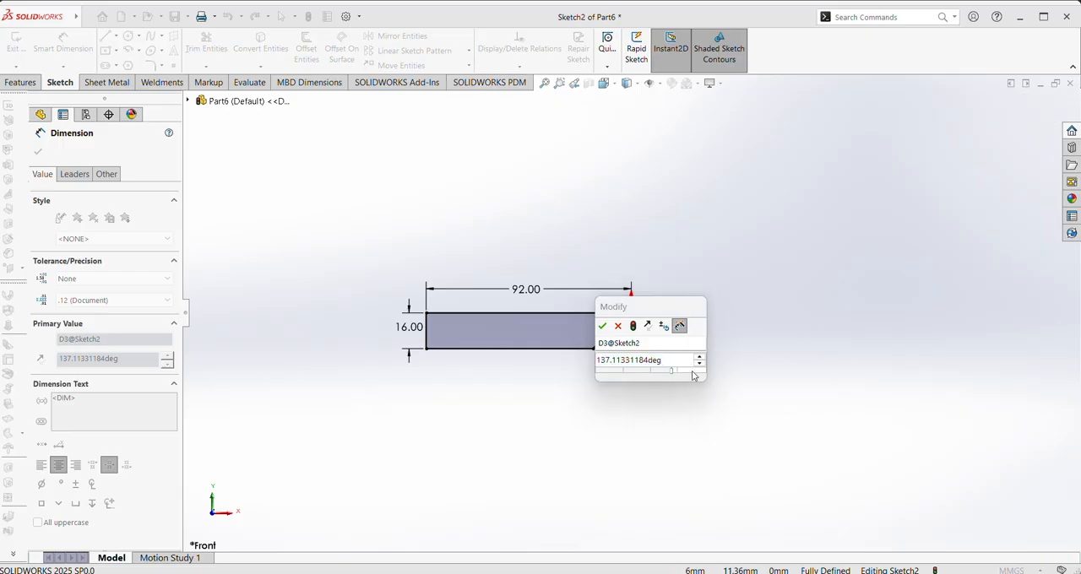
pyautogui.click(662, 362)
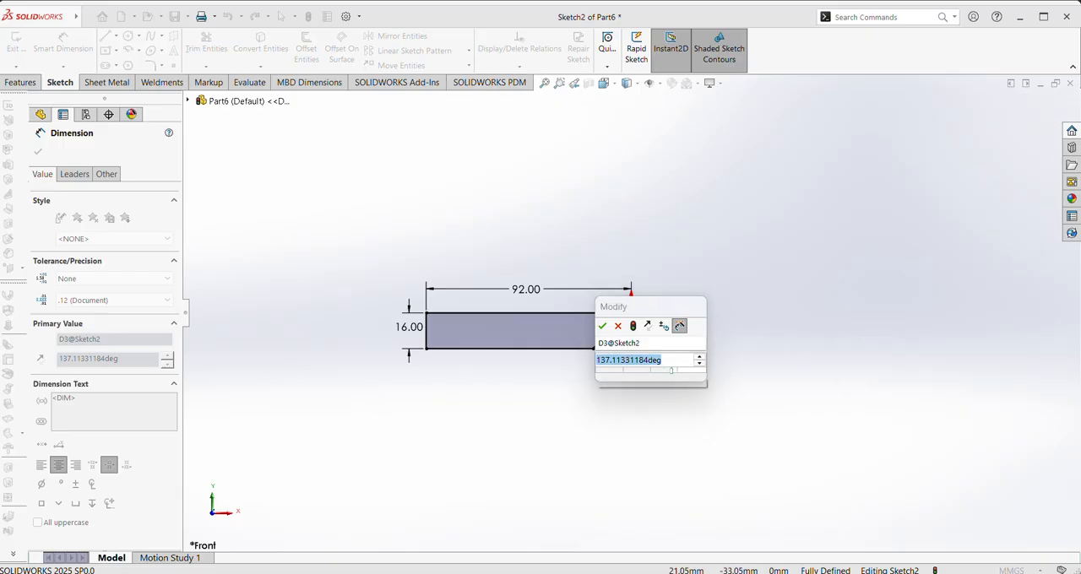
pyautogui.write('110')
pyautogui.press('Return')
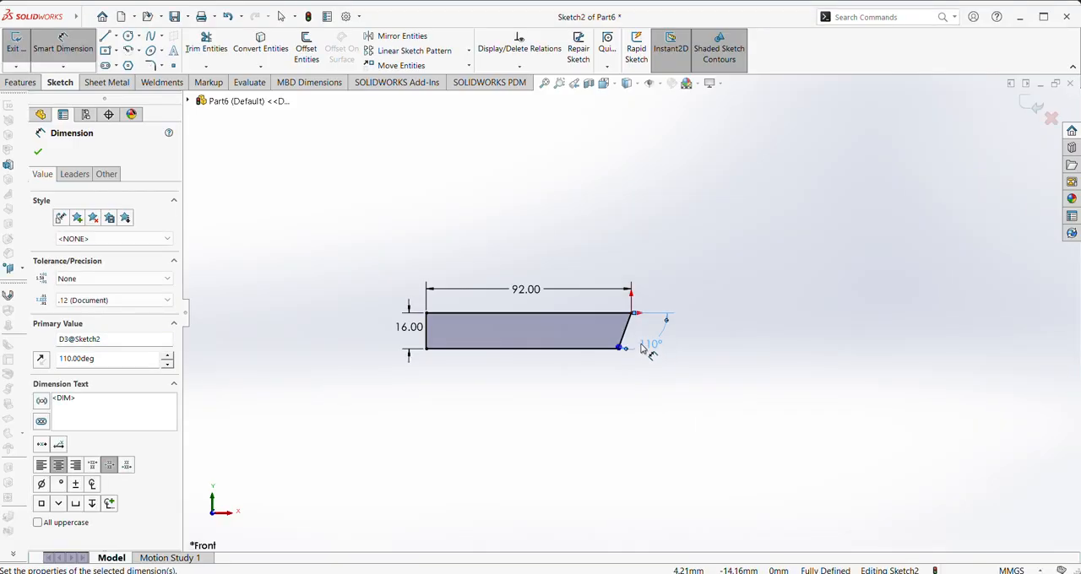
pyautogui.click(37, 151)
# Extrude the profile 250 mm with the Mid Plane end condition
pyautogui.click(22, 82)
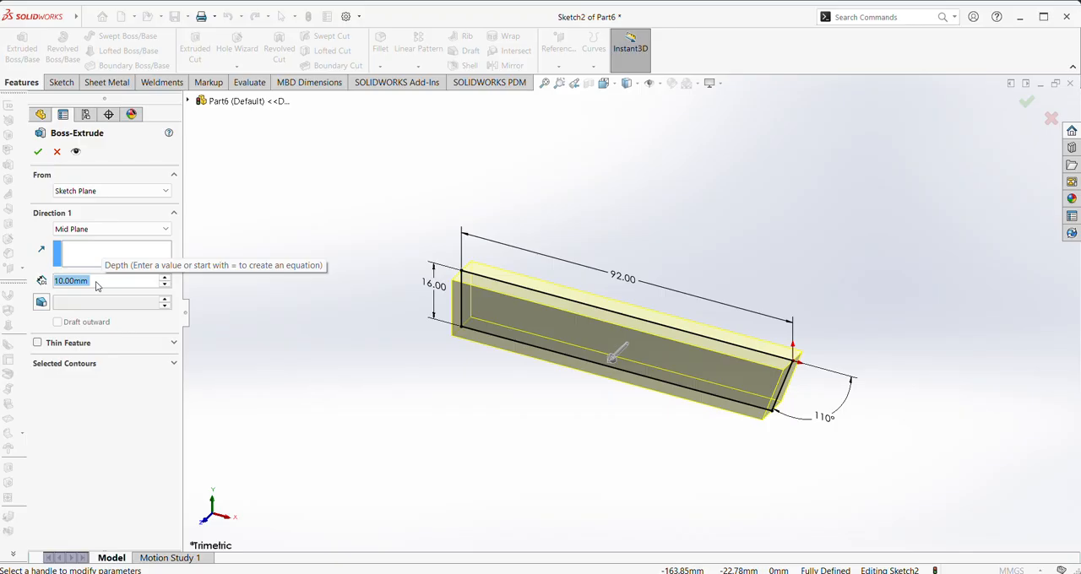
pyautogui.write('250')
pyautogui.press('Return')
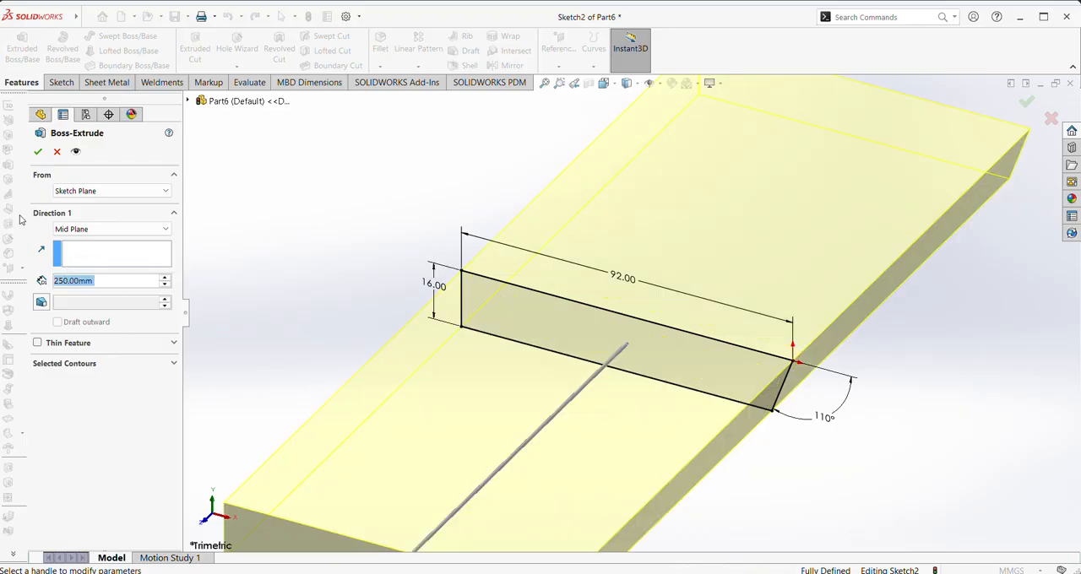
pyautogui.click(37, 151)
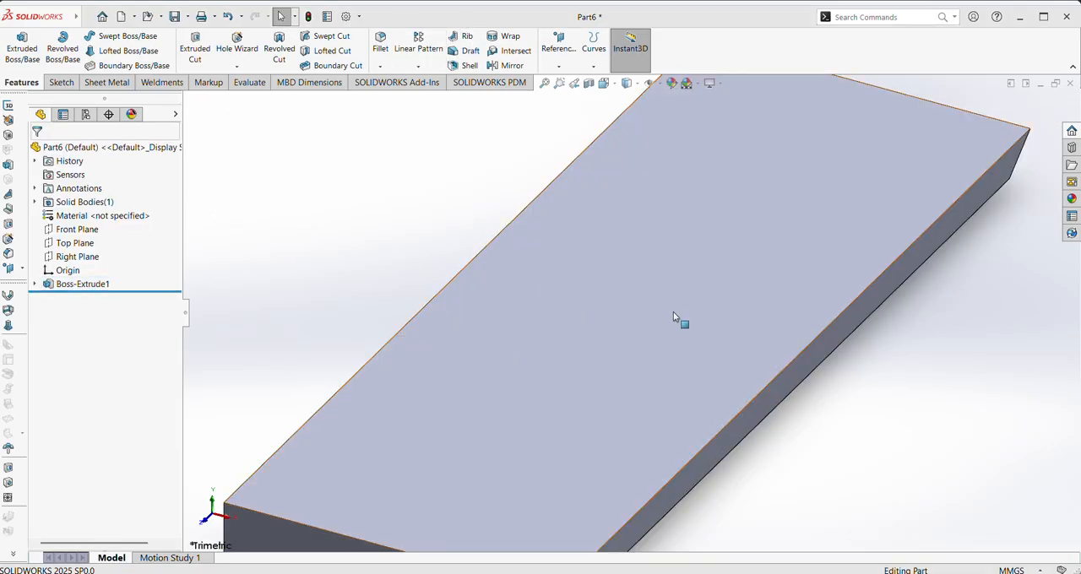
# Sketch a horizontal straight slot on the block's underside, starting on its left edge near the upper end, about 41 mm between centres and 16 mm wide
pyautogui.press('f')
pyautogui.moveTo(756, 456); pyautogui.dragTo(755, 295, button='middle')
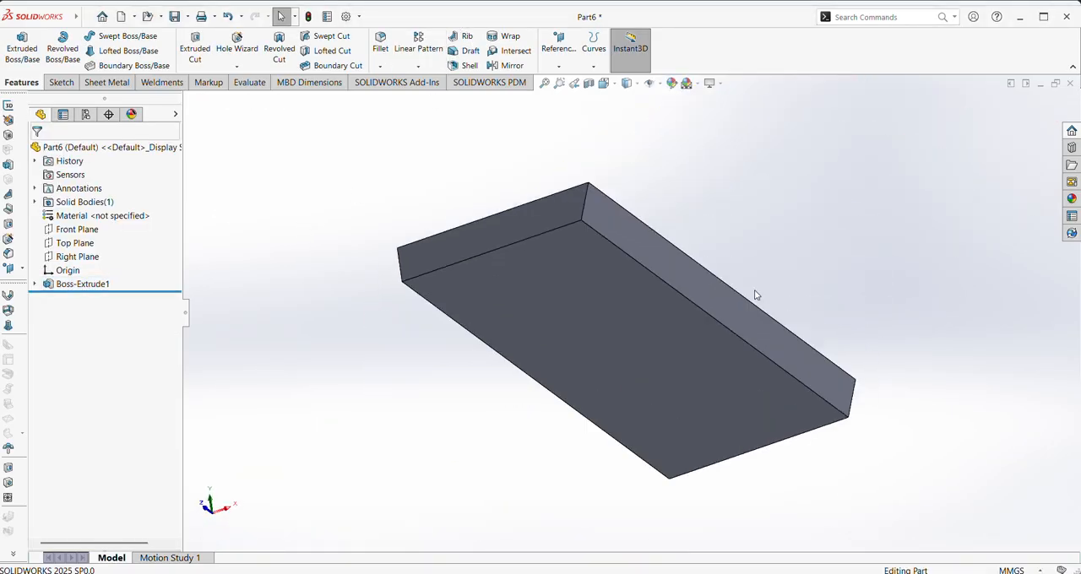
pyautogui.rightClick(631, 323)
pyautogui.click(659, 307)
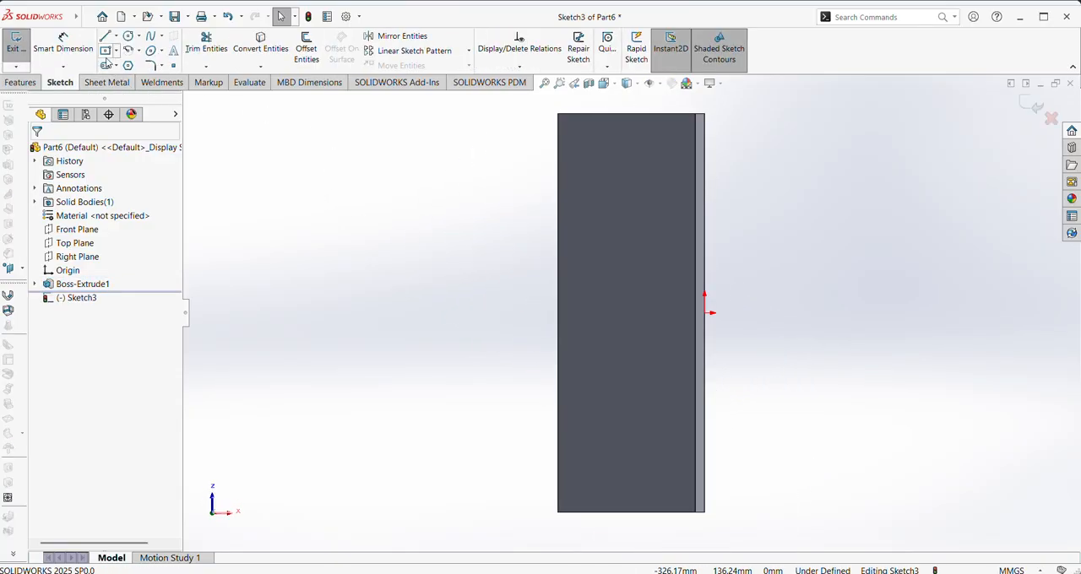
pyautogui.click(115, 66)
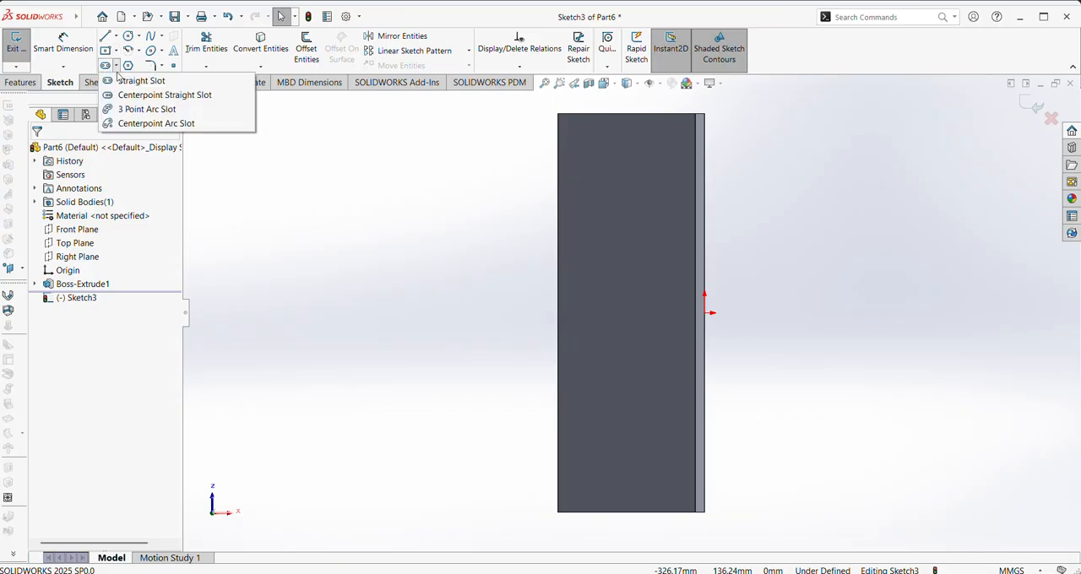
pyautogui.click(110, 77)
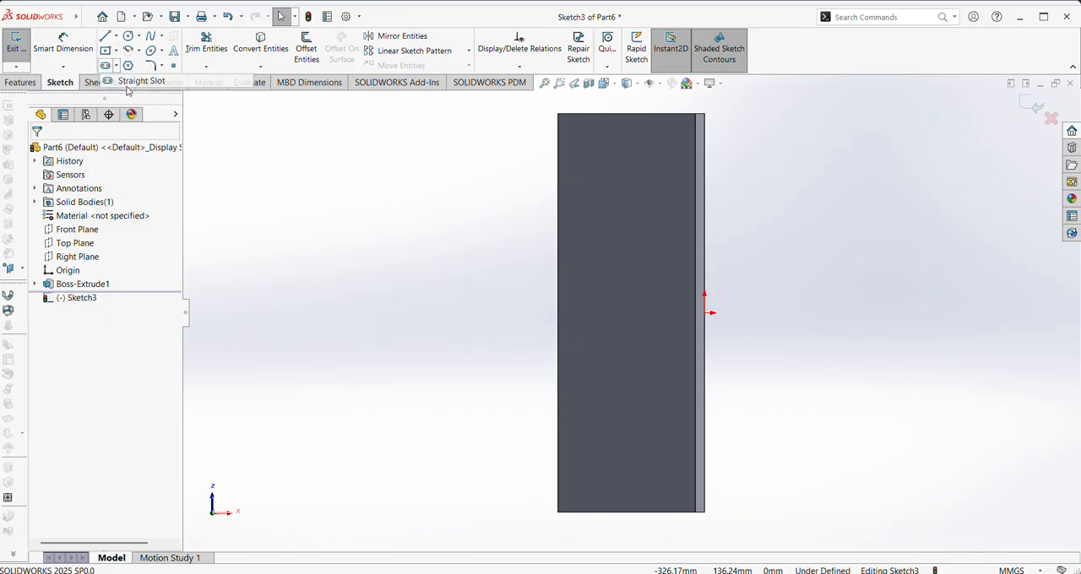
pyautogui.click(558, 169)
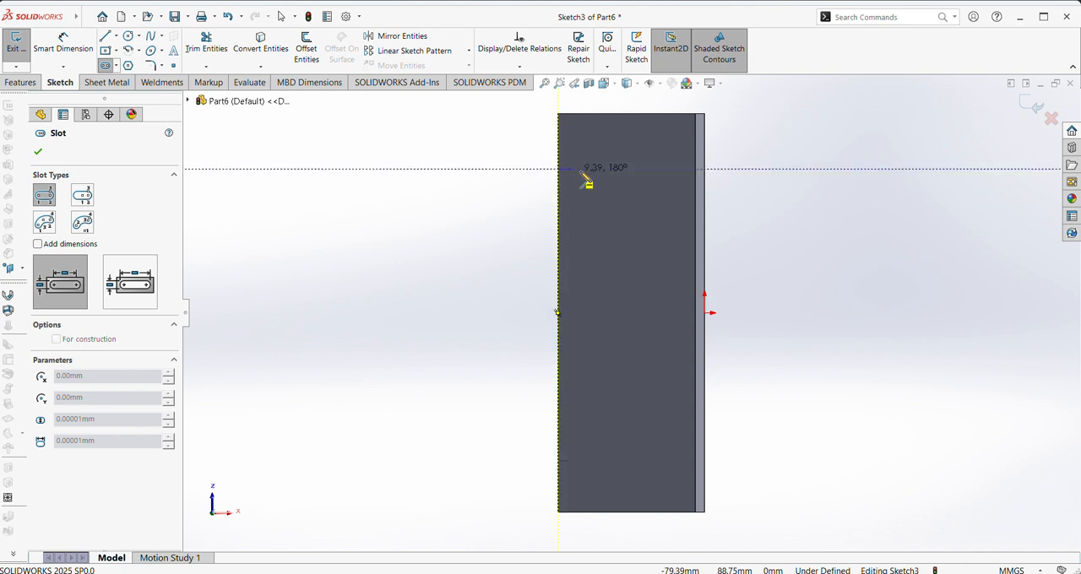
pyautogui.click(625, 170)
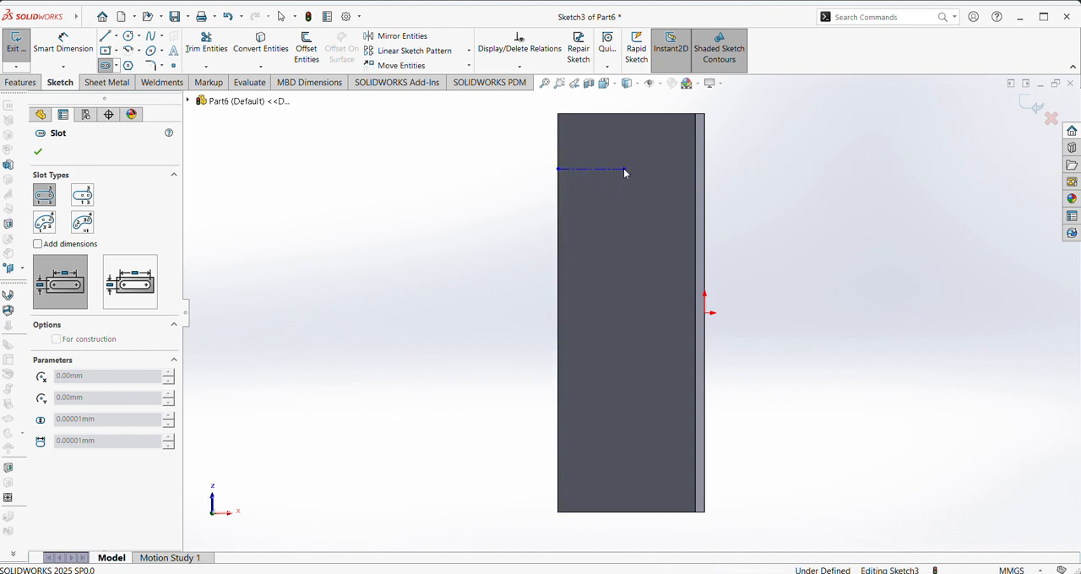
pyautogui.click(612, 185)
pyautogui.click(611, 182)
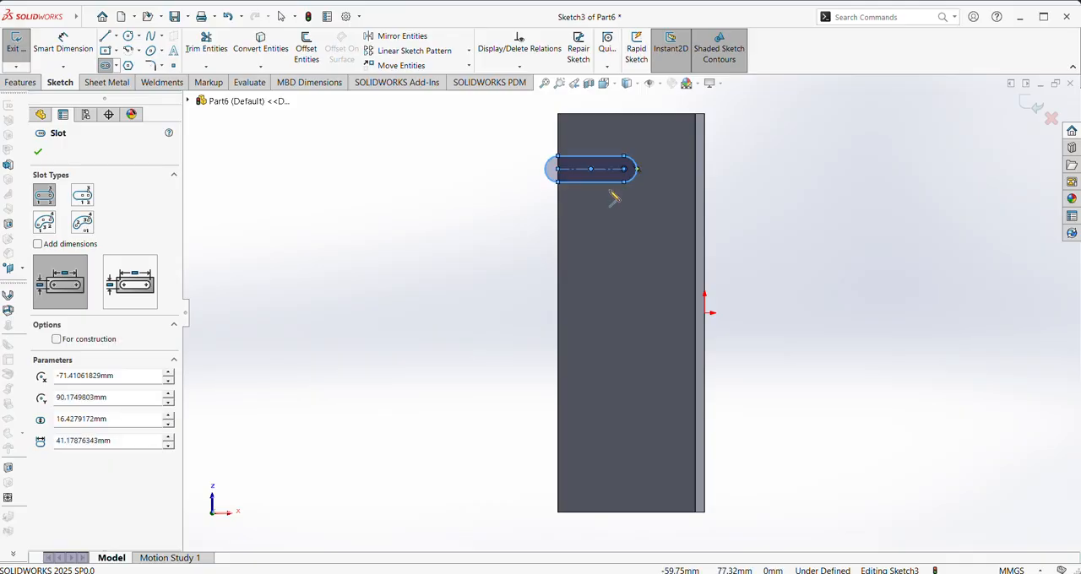
# Sketch a second horizontal straight slot below the first from the same left edge, about 41 mm between centres and 23 mm wide
pyautogui.click(561, 262)
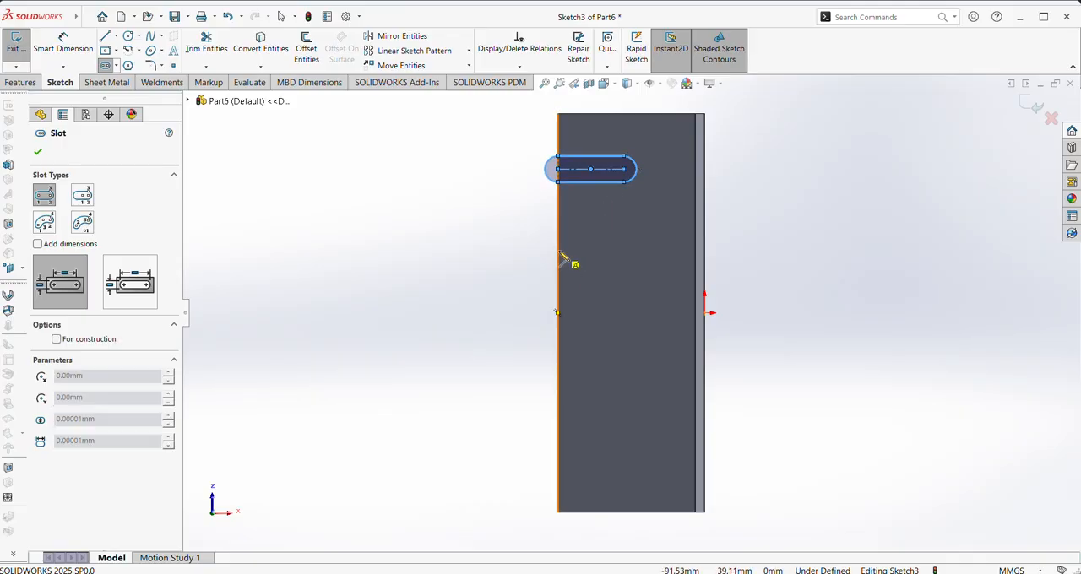
pyautogui.click(625, 251)
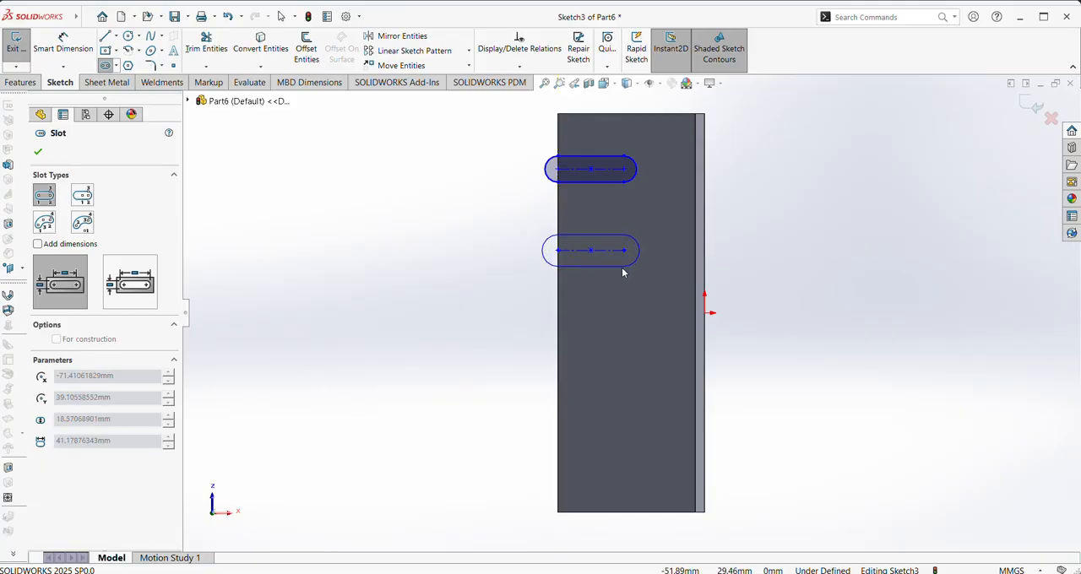
pyautogui.click(625, 272)
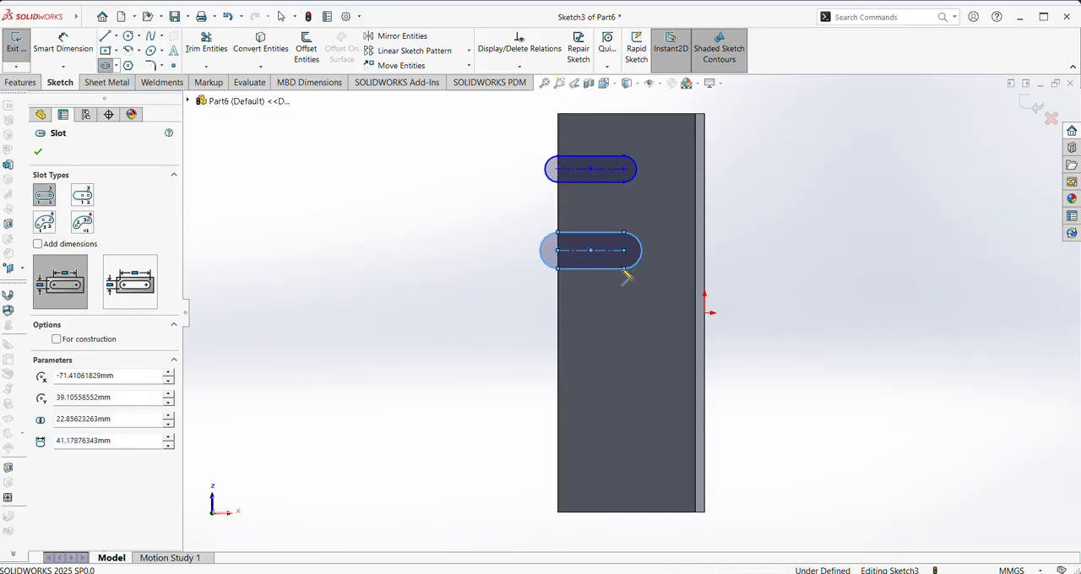
pyautogui.click(38, 151)
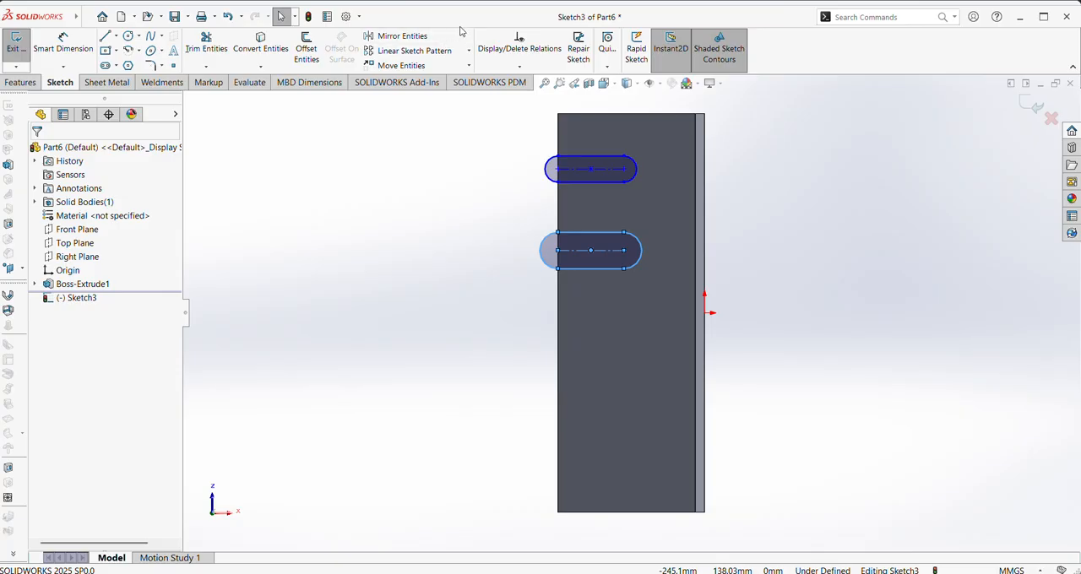
# Dimension the distance from the block's left edge to the upper slot's rounded end as 48 mm
pyautogui.scroll(-3, 701, 279)
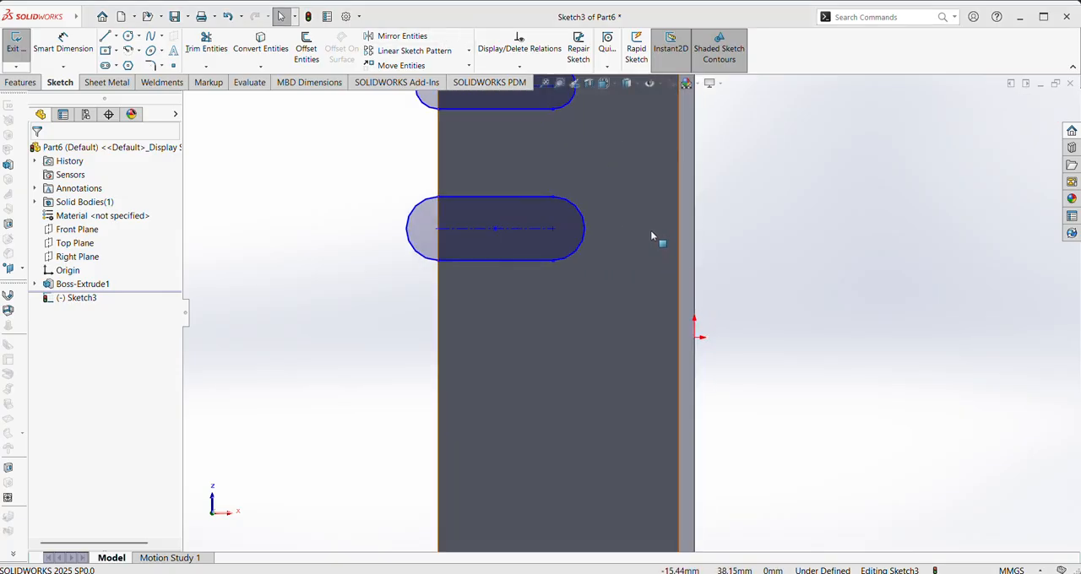
pyautogui.keyDown('ctrl'); pyautogui.moveTo(616, 233); pyautogui.dragTo(625, 371, button='middle'); pyautogui.keyUp('ctrl')
pyautogui.moveTo(719, 241); pyautogui.dragTo(740, 173, button='right')
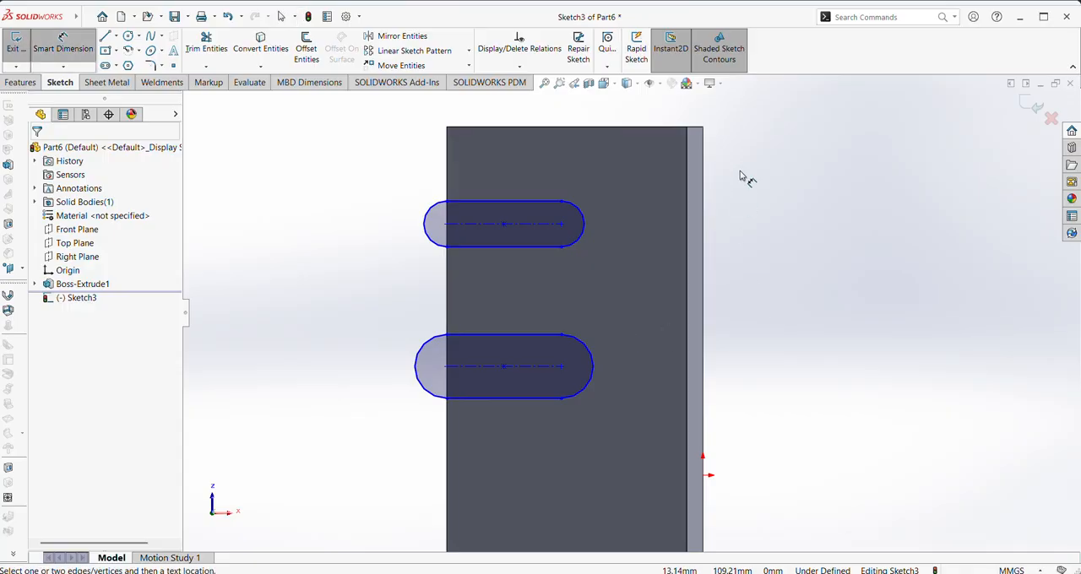
pyautogui.click(583, 227)
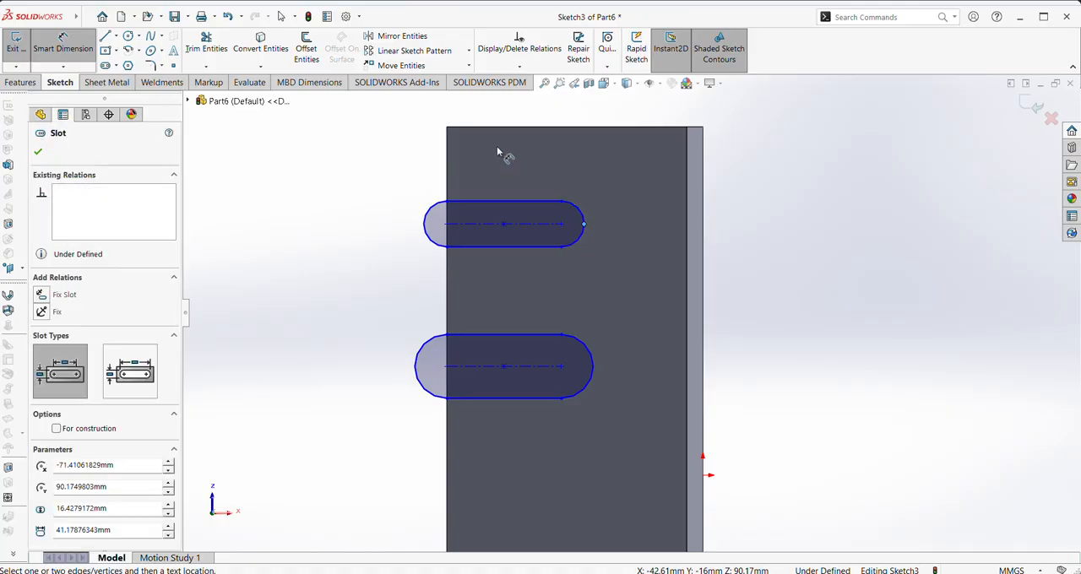
pyautogui.press('z')
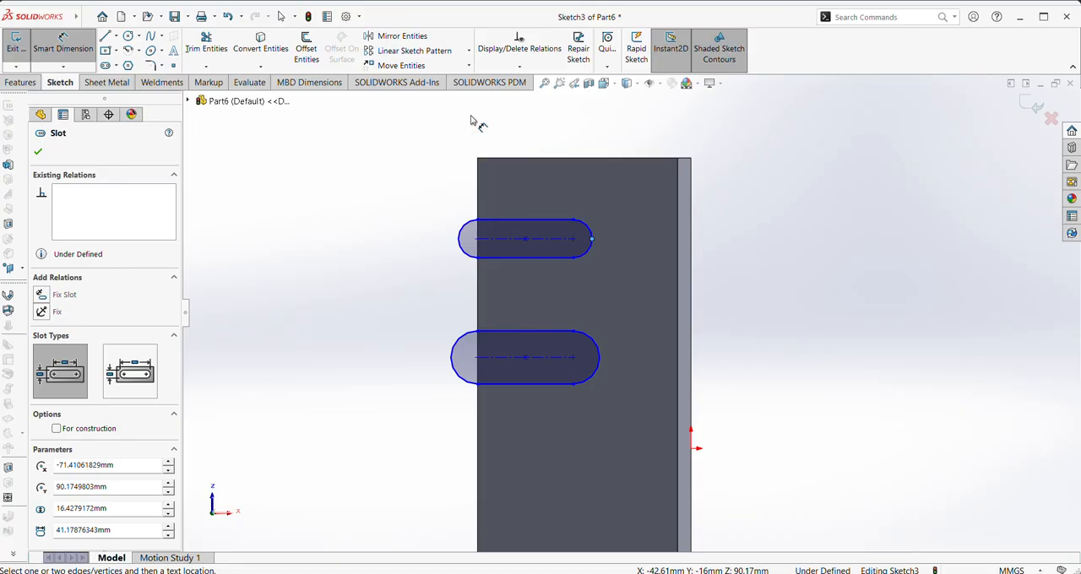
pyautogui.click(477, 198)
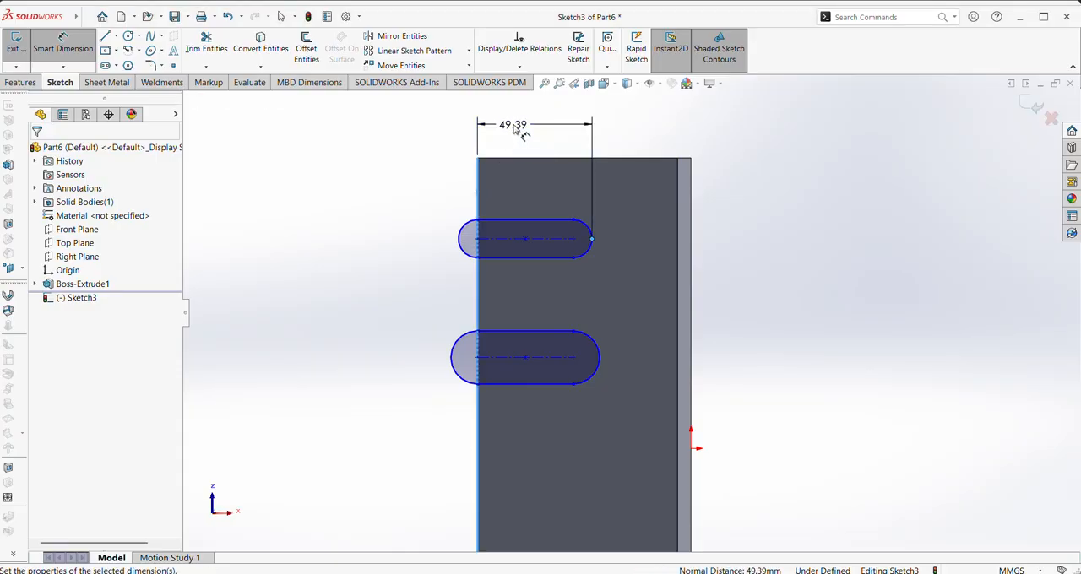
pyautogui.click(514, 127)
pyautogui.write('48')
pyautogui.press('Return')
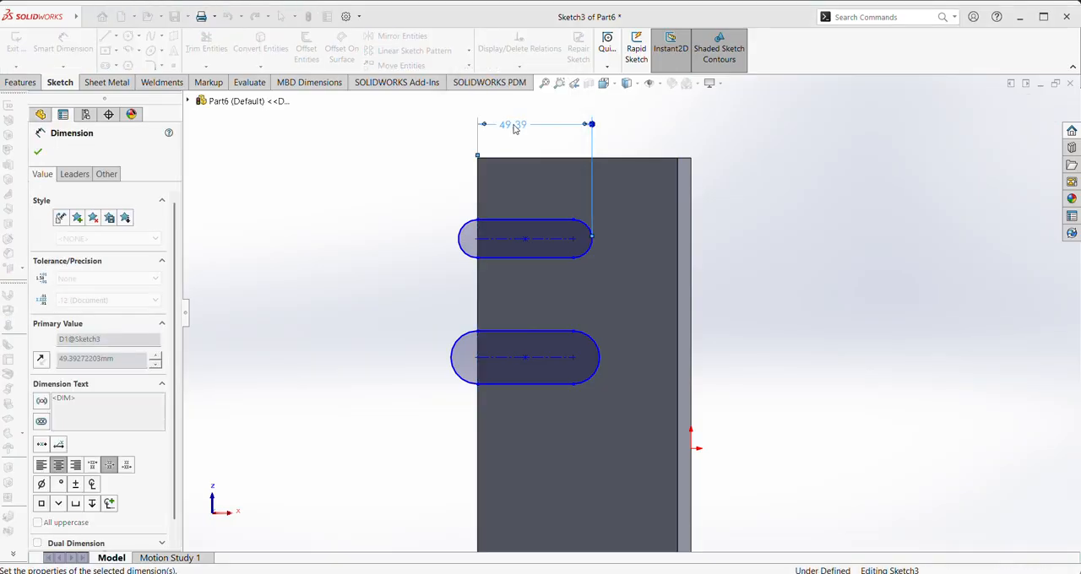
# Dimension the distance from the block's upper edge to the upper slot's top side as 41.5 mm
pyautogui.click(555, 230)
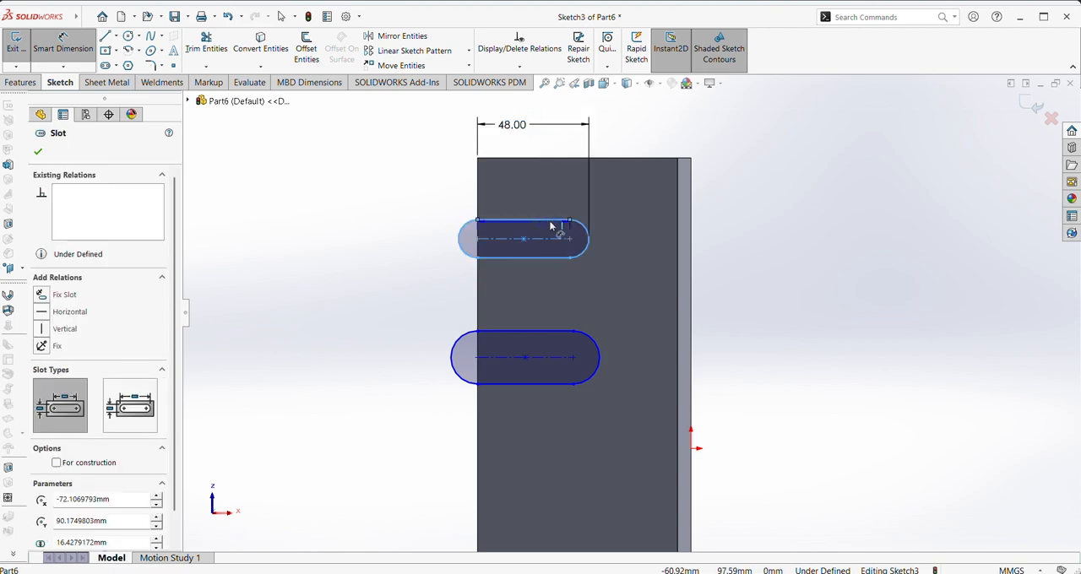
pyautogui.click(638, 159)
pyautogui.click(755, 191)
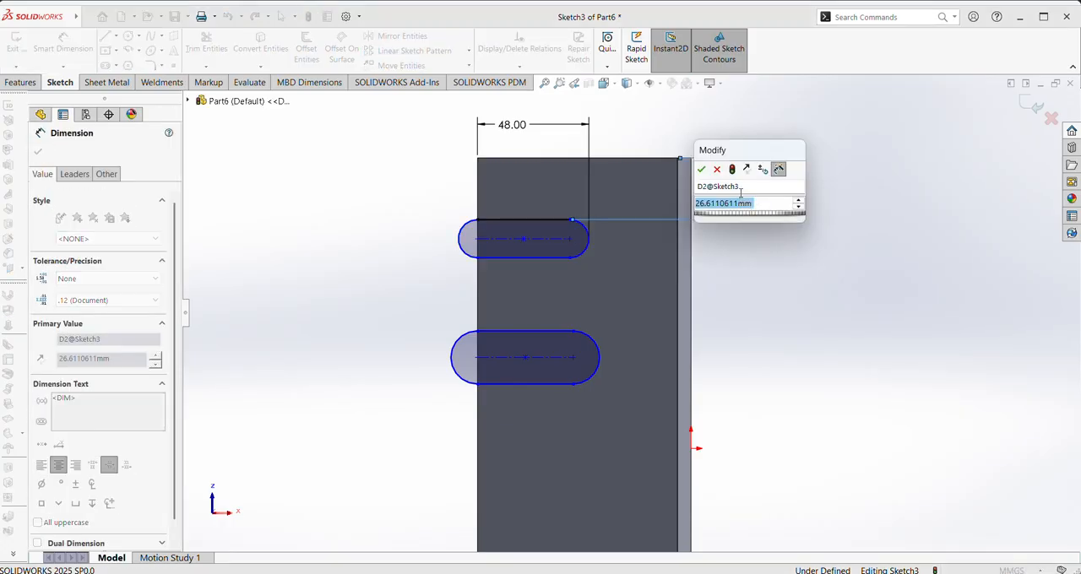
pyautogui.write('41.5')
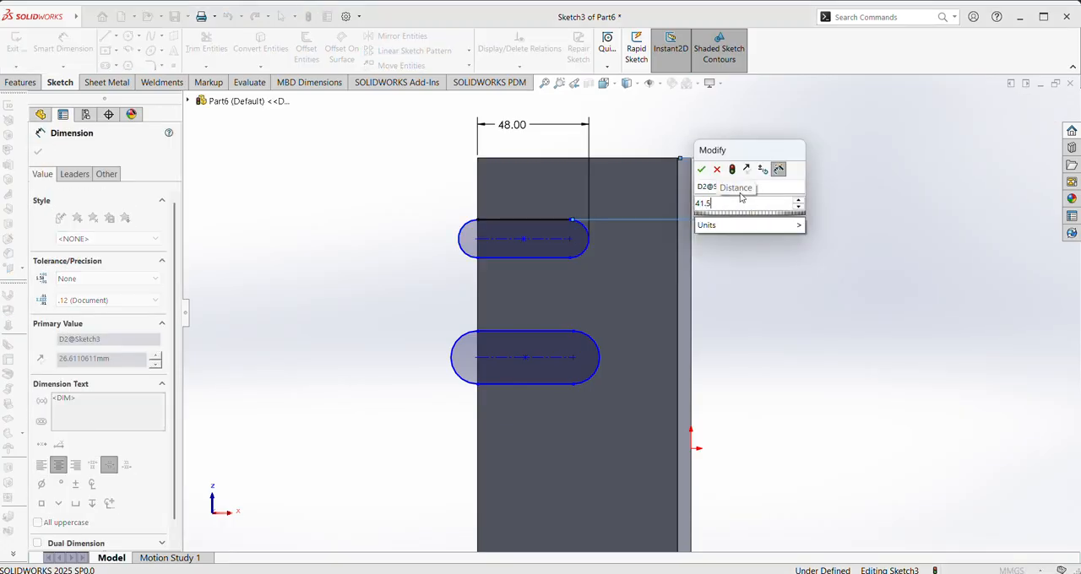
pyautogui.press('Return')
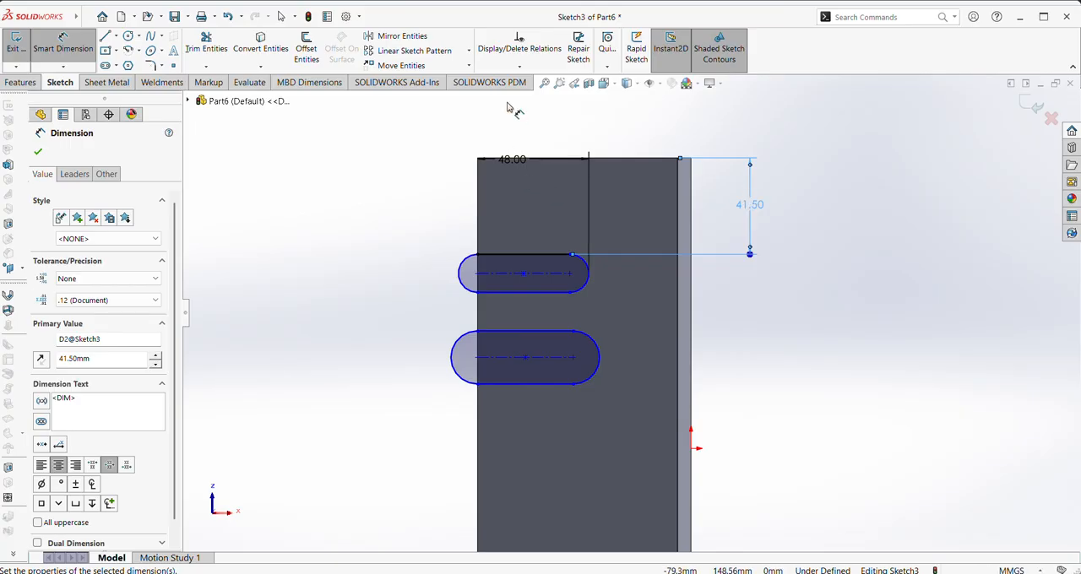
# Dimension the upper slot's width as 14 mm
pyautogui.click(500, 259)
pyautogui.click(507, 295)
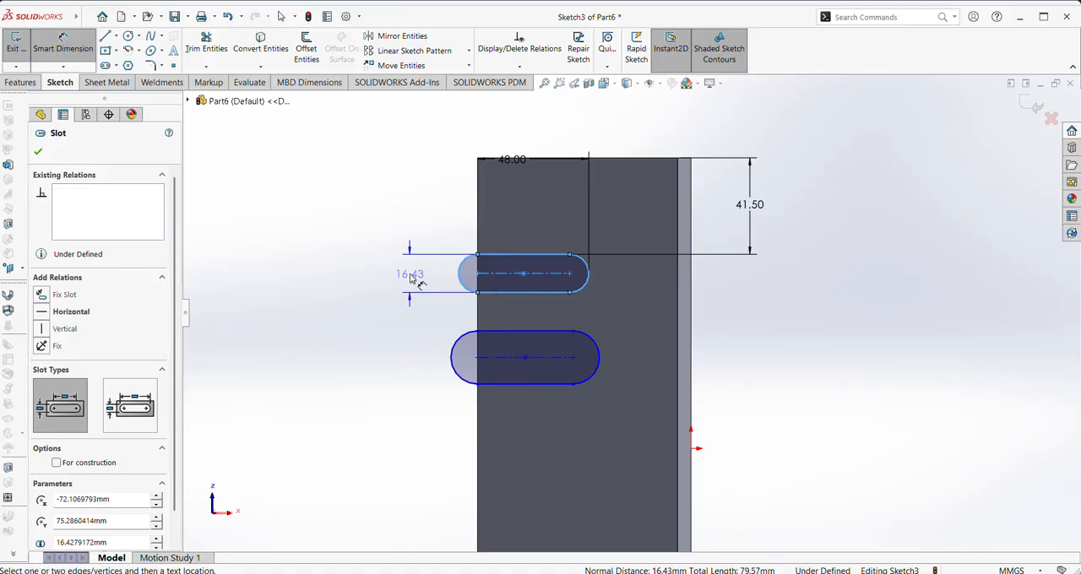
pyautogui.click(408, 273)
pyautogui.write('14')
pyautogui.press('Return')
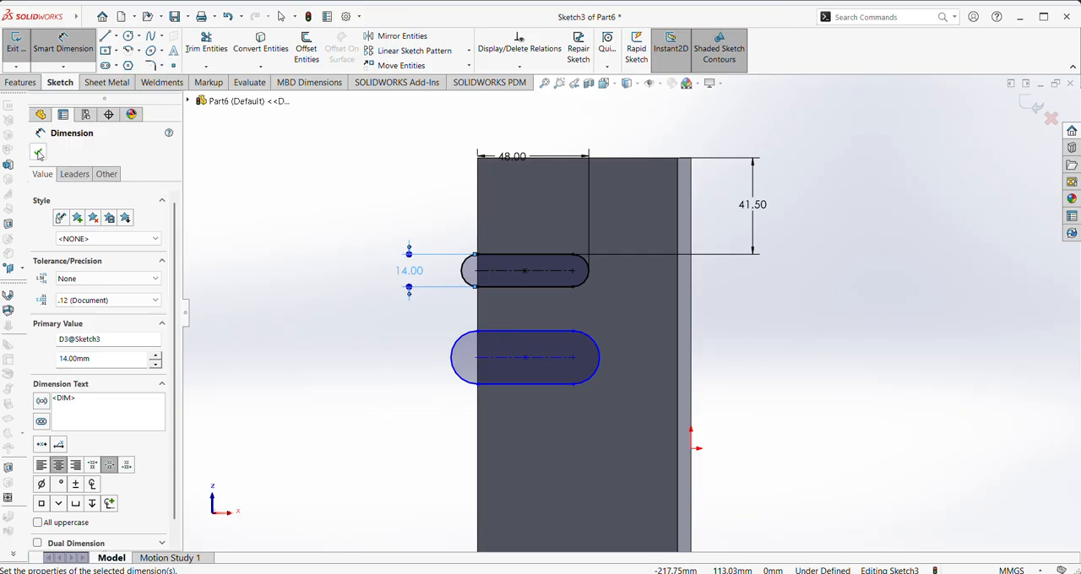
pyautogui.click(38, 153)
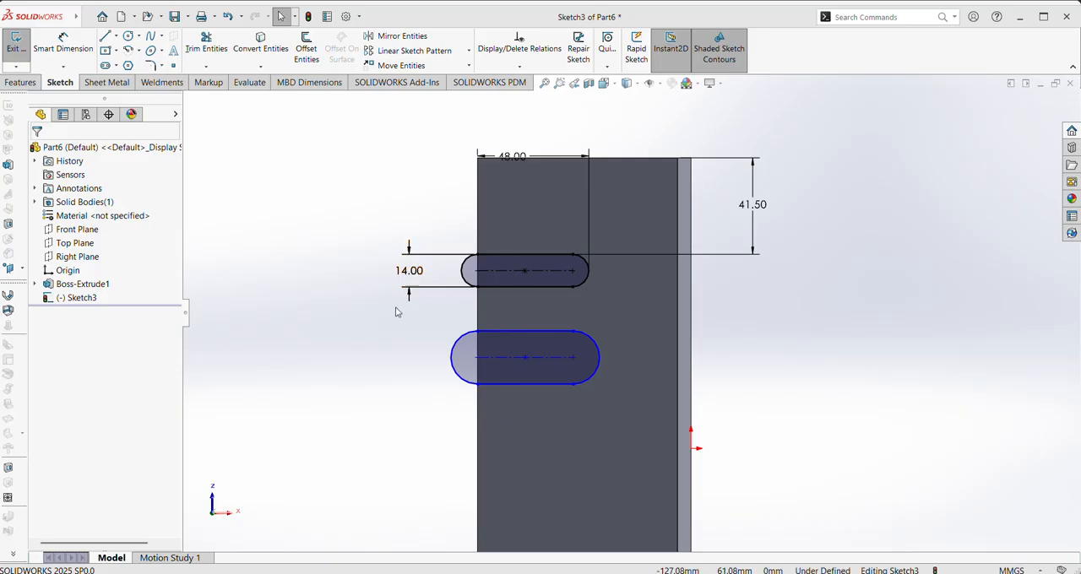
# Dimension the gap between the upper slot's lower side and the lower slot's upper side as 37 mm
pyautogui.moveTo(349, 365); pyautogui.dragTo(336, 284, button='right')
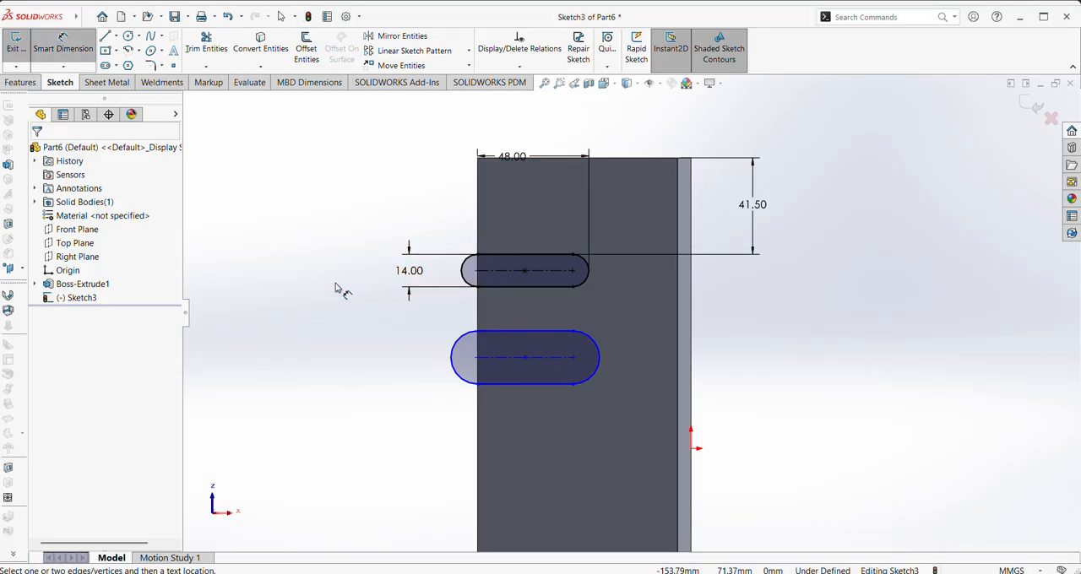
pyautogui.click(521, 288)
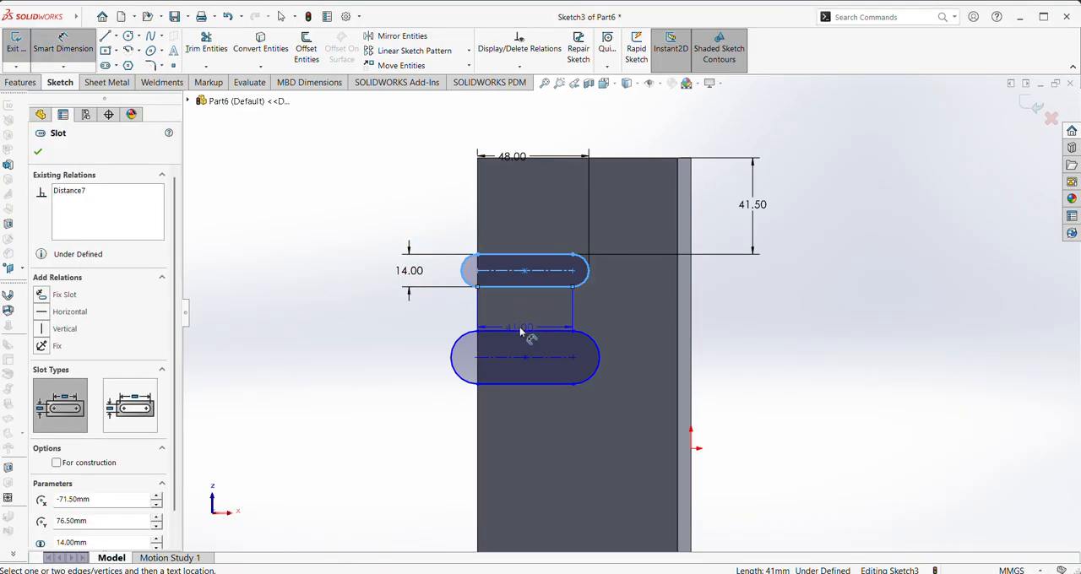
pyautogui.click(523, 332)
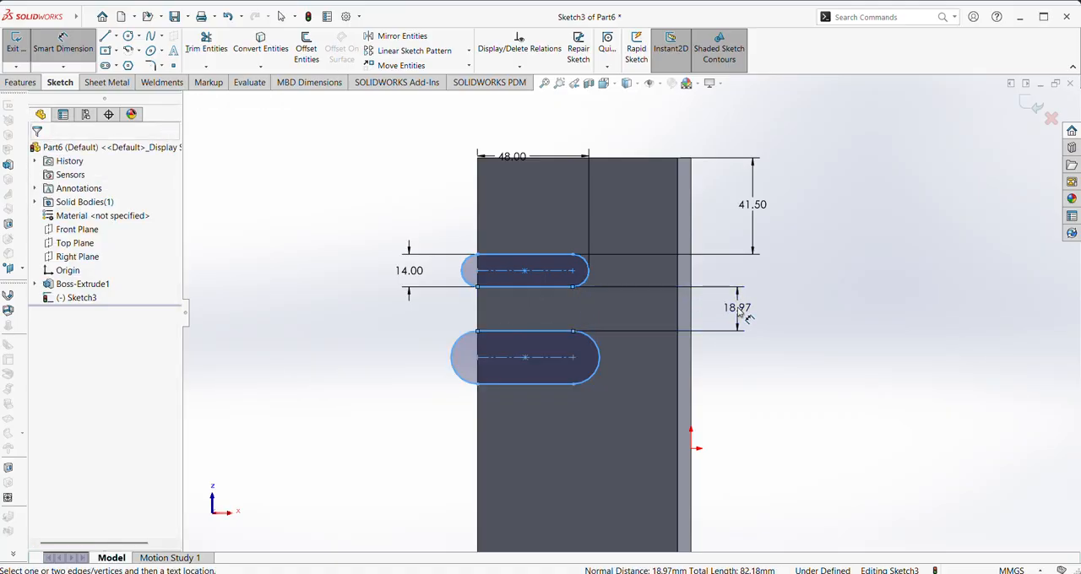
pyautogui.click(732, 310)
pyautogui.write('37')
pyautogui.press('Return')
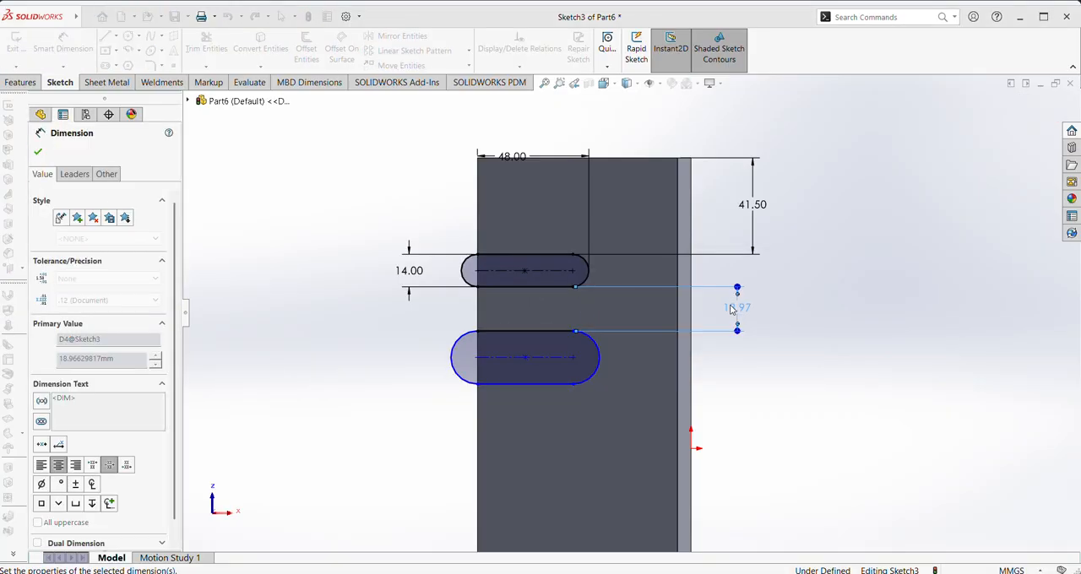
# Dimension the lower slot's width as 14 mm
pyautogui.scroll(-3, 634, 371)
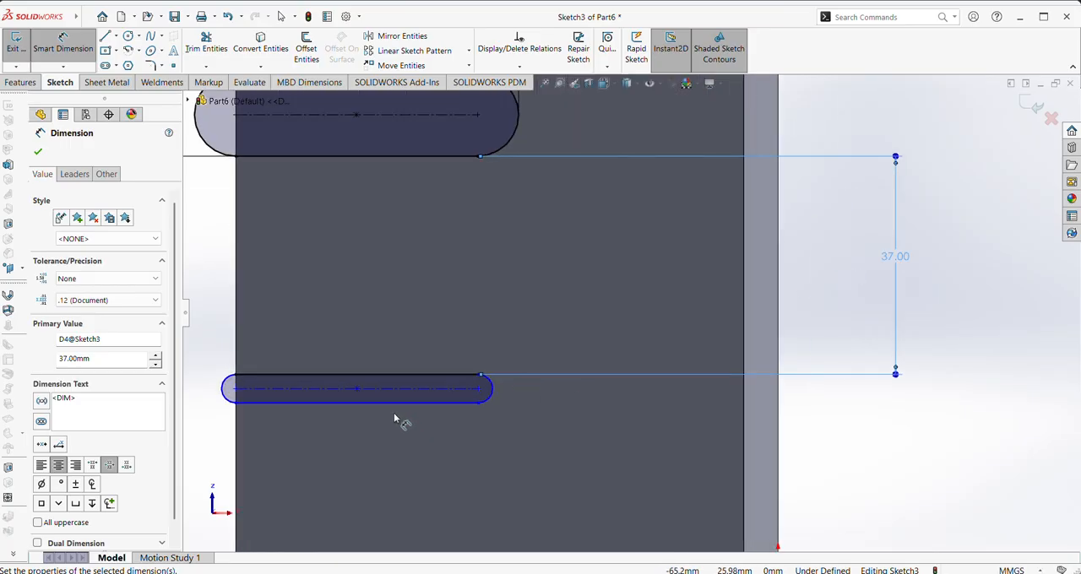
pyautogui.click(404, 385)
pyautogui.click(403, 376)
pyautogui.scroll(3, 364, 385)
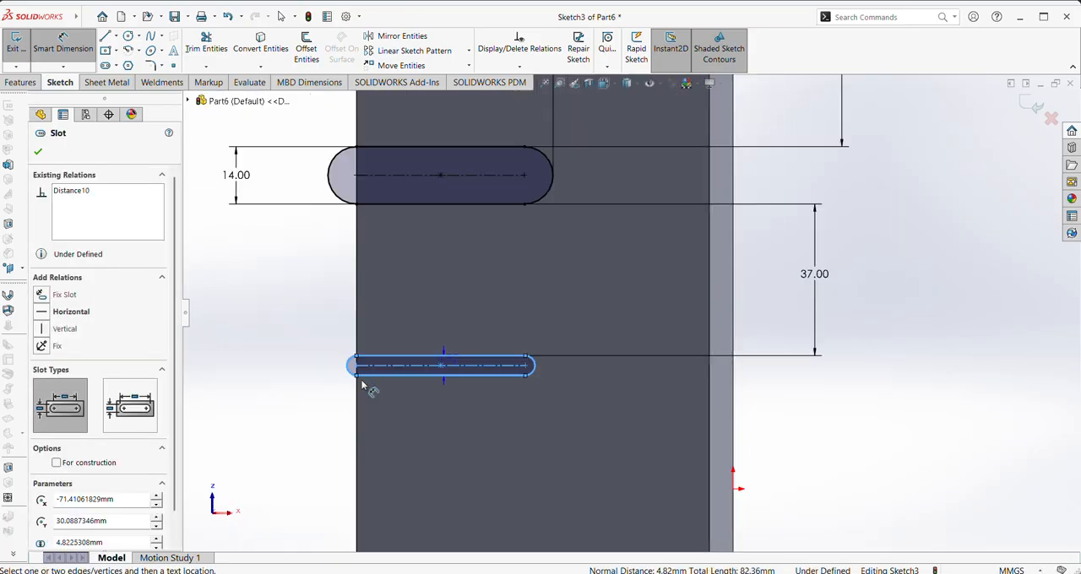
pyautogui.click(311, 356)
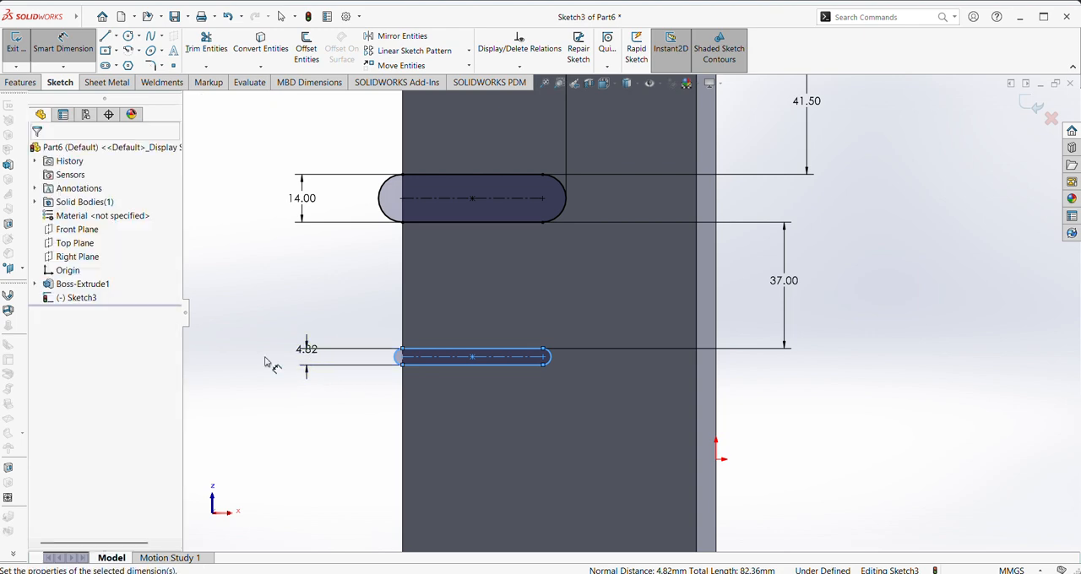
pyautogui.write('5')
pyautogui.press('Return')
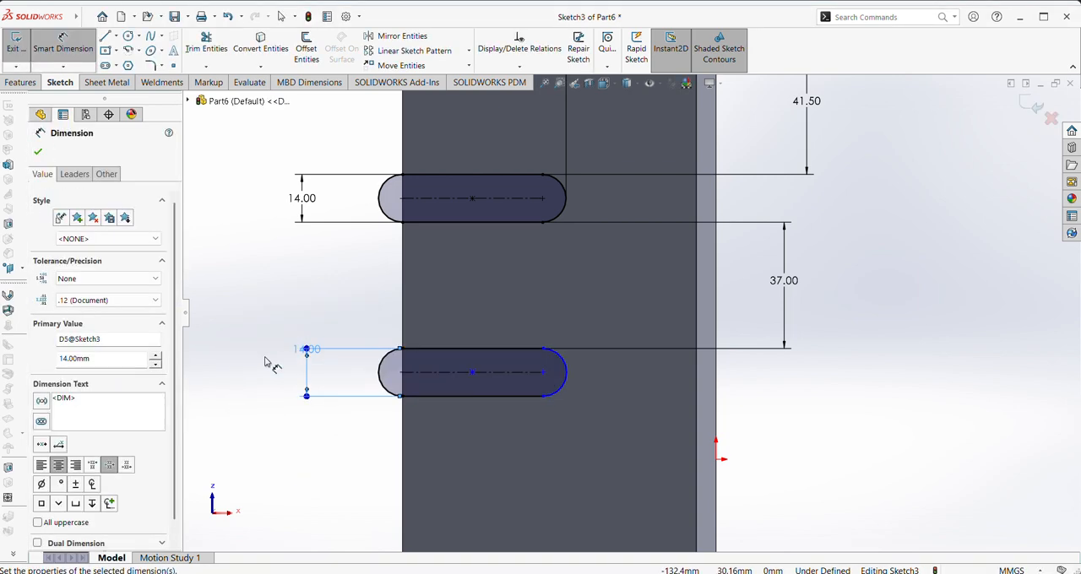
pyautogui.click(434, 349)
pyautogui.press('Escape')
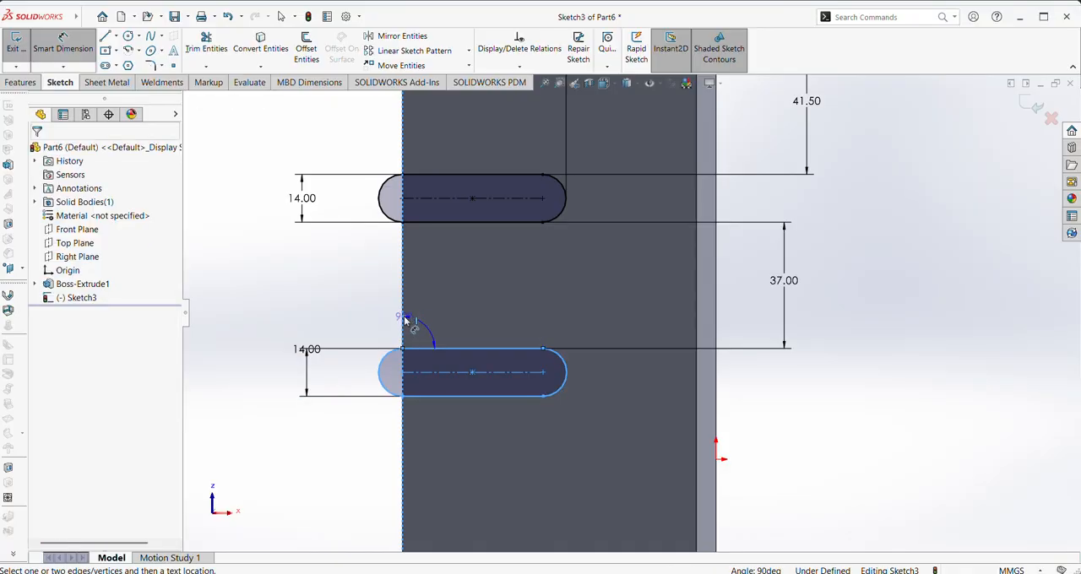
pyautogui.click(429, 349)
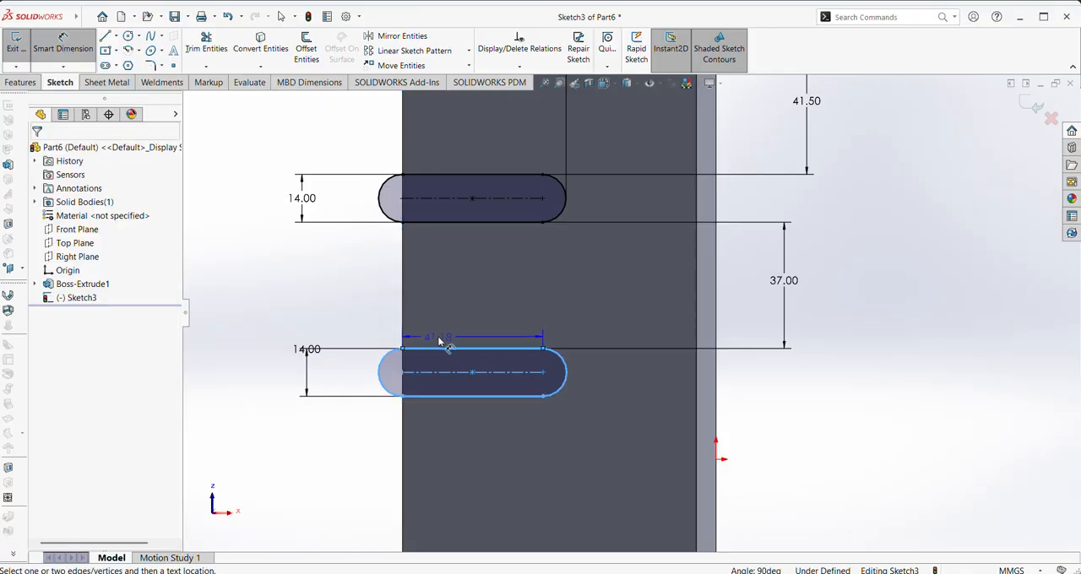
pyautogui.click(403, 291)
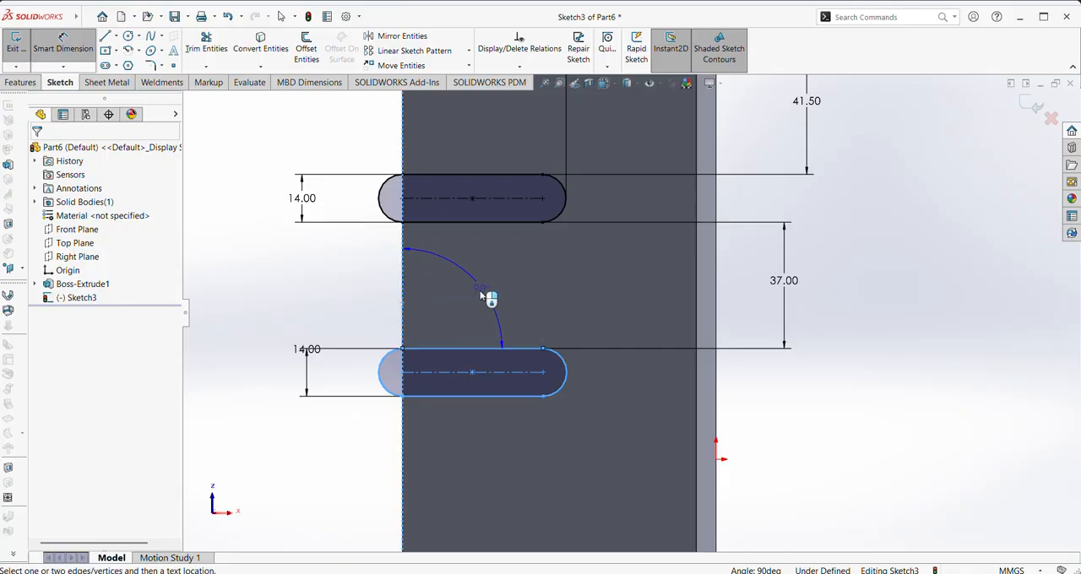
pyautogui.press('Escape')
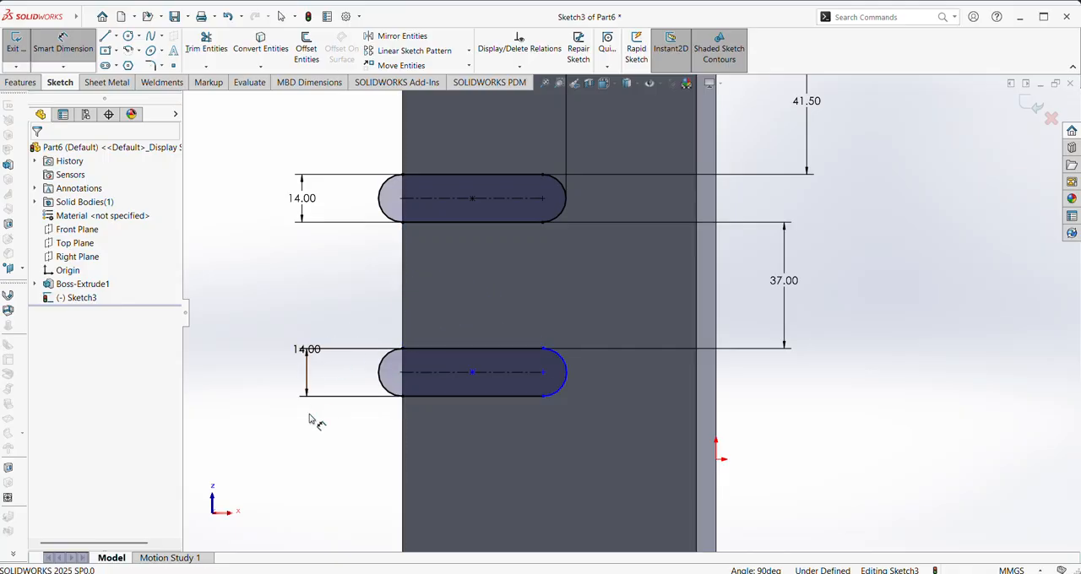
pyautogui.press('Escape')
pyautogui.moveTo(282, 461); pyautogui.dragTo(287, 425, button='right')
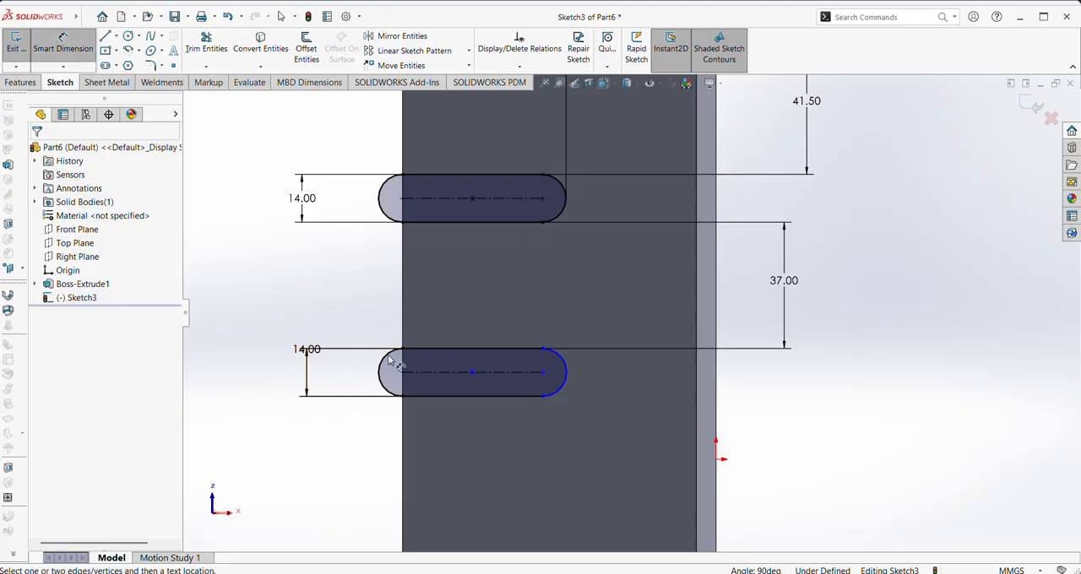
# Dimension the lower slot's straight upper side as 48 mm and delete that dimension again
pyautogui.click(473, 350)
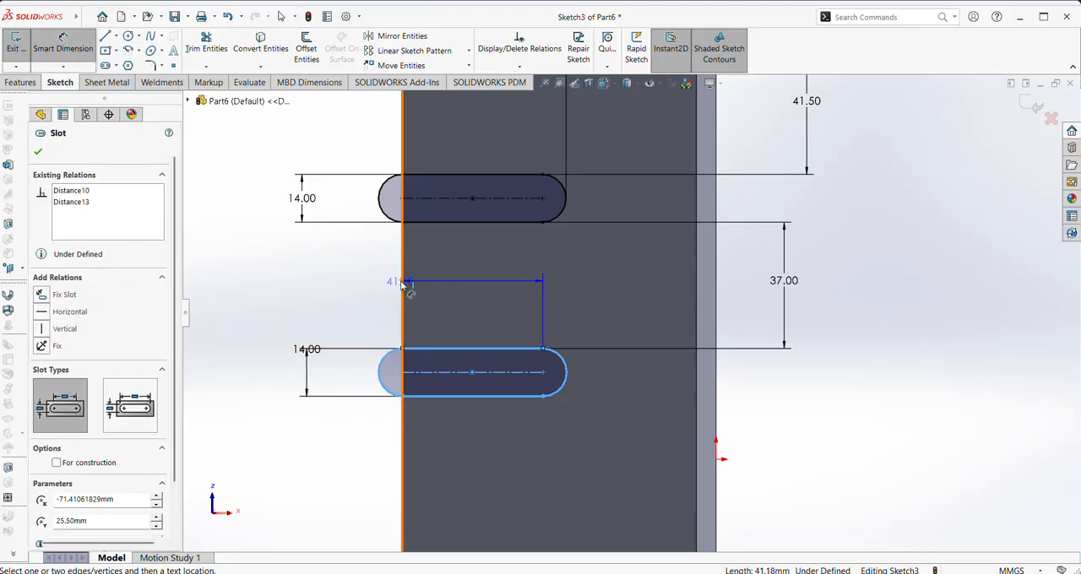
pyautogui.click(404, 287)
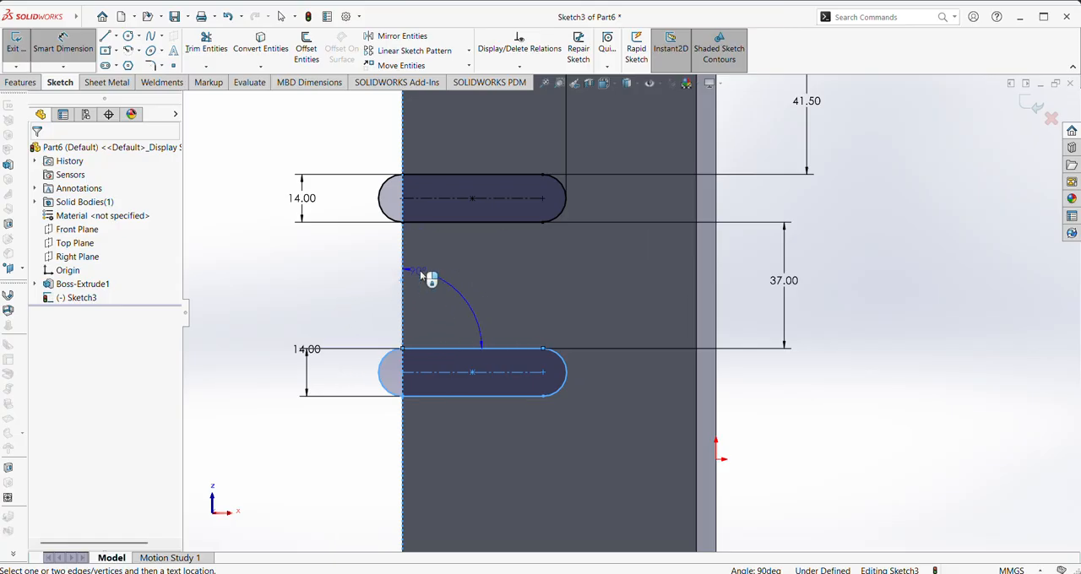
pyautogui.press('Escape')
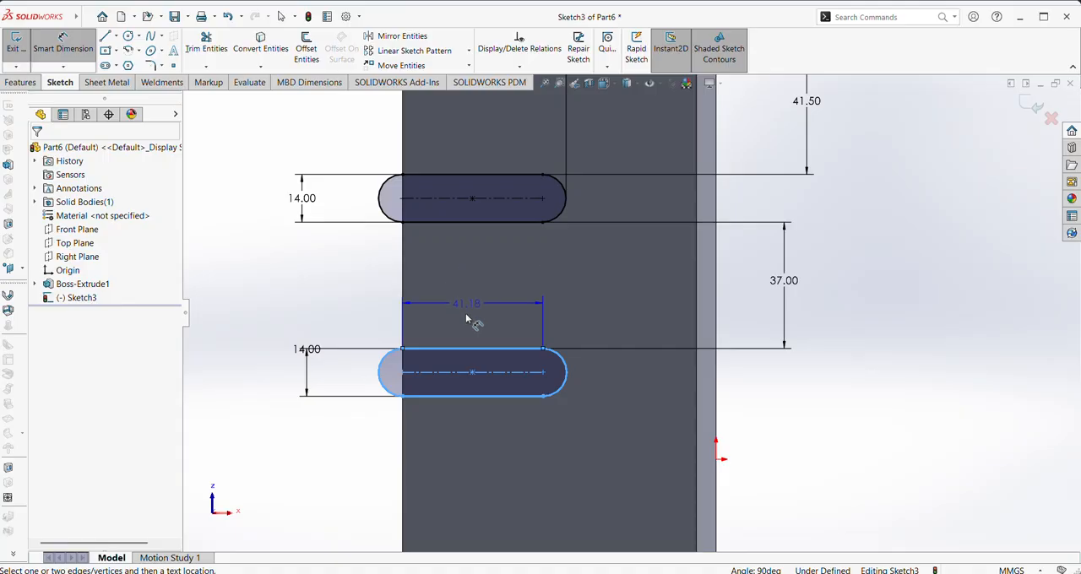
pyautogui.click(462, 289)
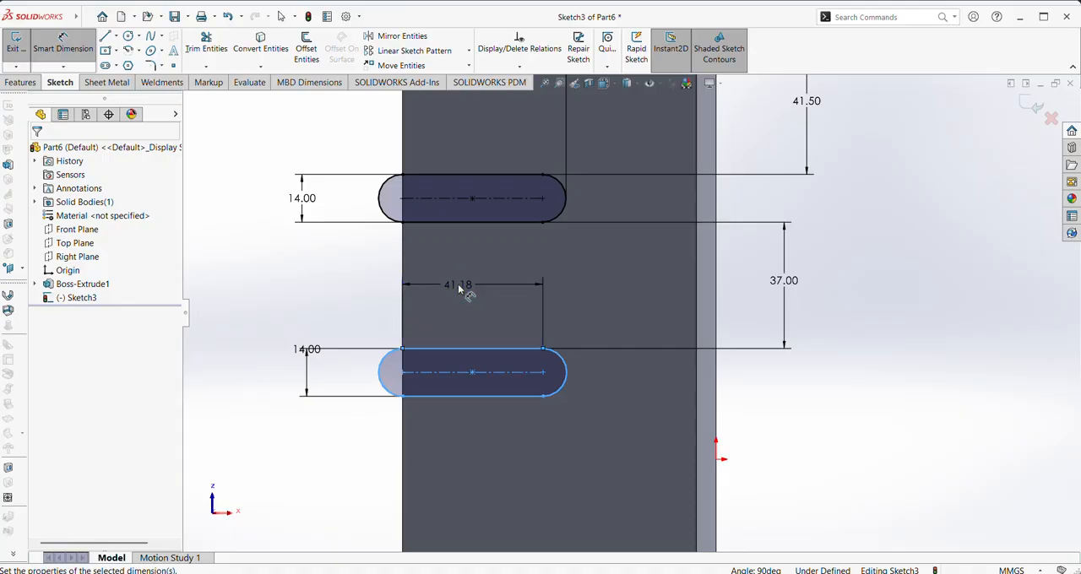
pyautogui.write('4')
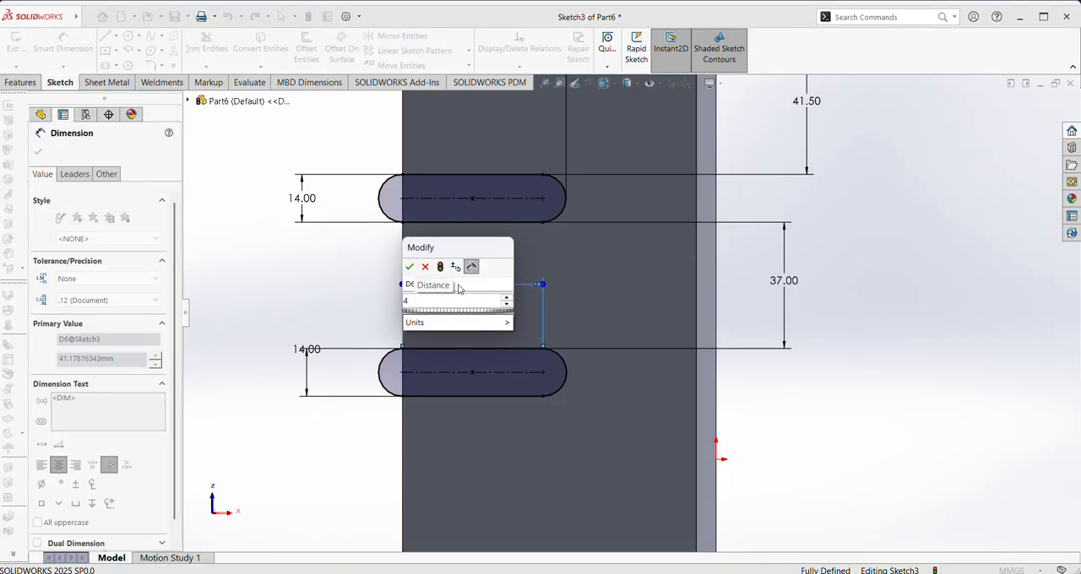
pyautogui.write('8')
pyautogui.press('Return')
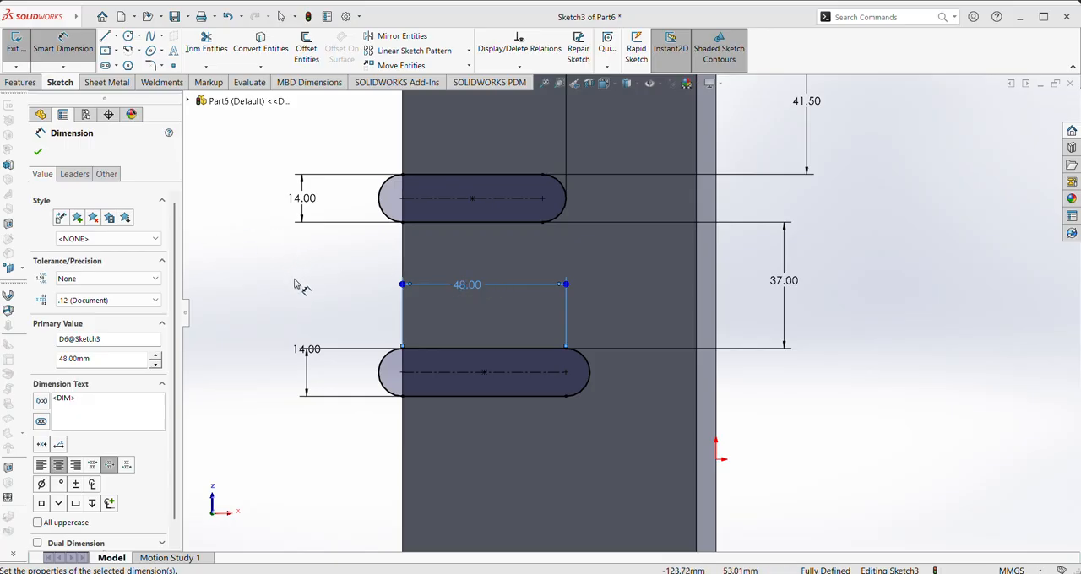
pyautogui.click(39, 152)
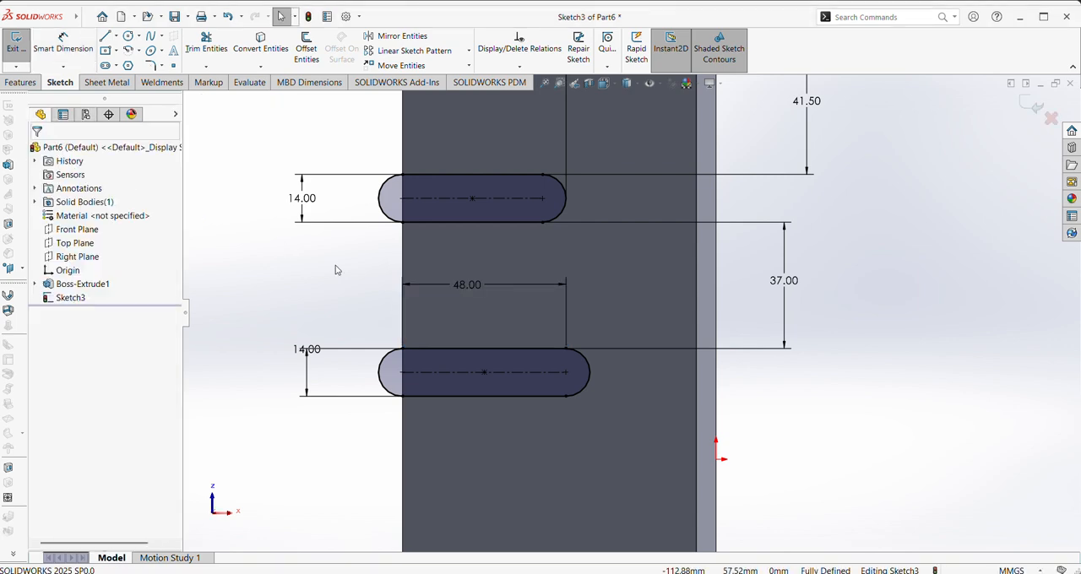
pyautogui.rightClick(456, 296)
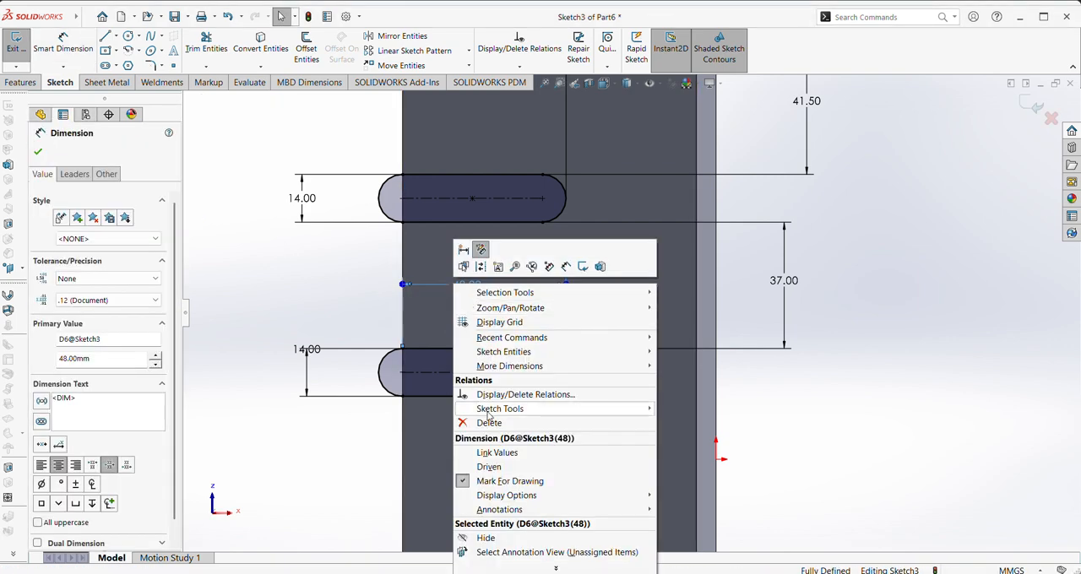
pyautogui.click(463, 422)
# Dimension the distance from the block's left edge to the lower slot's rounded end as 48 mm
pyautogui.press('d')
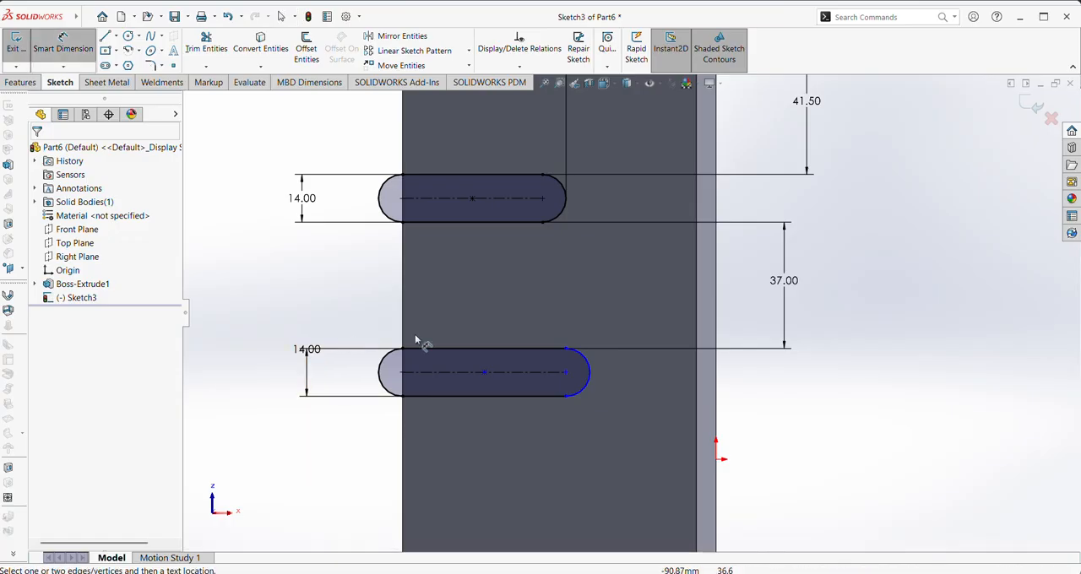
pyautogui.click(592, 376)
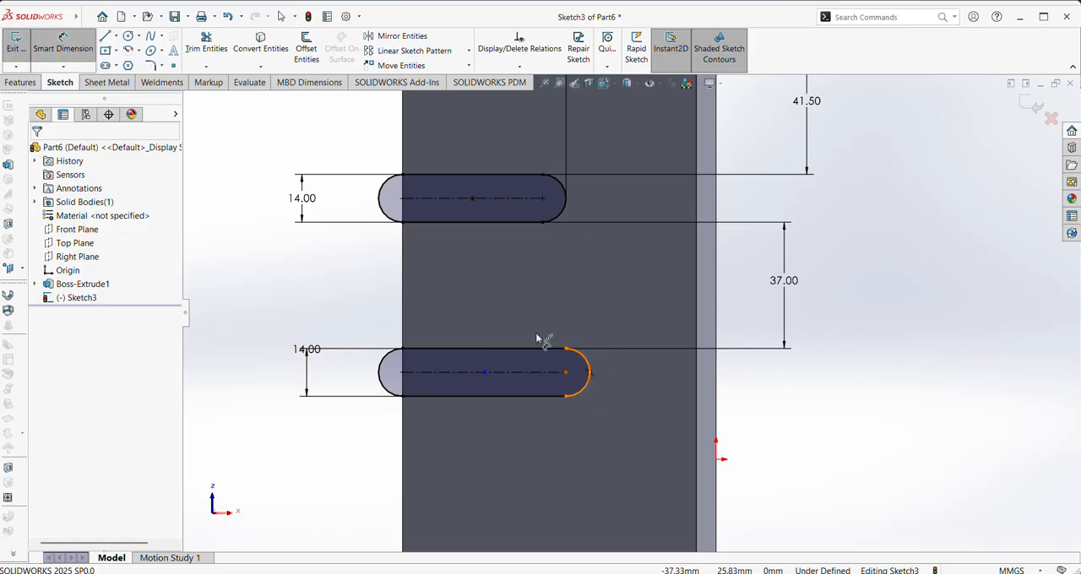
pyautogui.click(403, 313)
pyautogui.click(475, 294)
pyautogui.write('4')
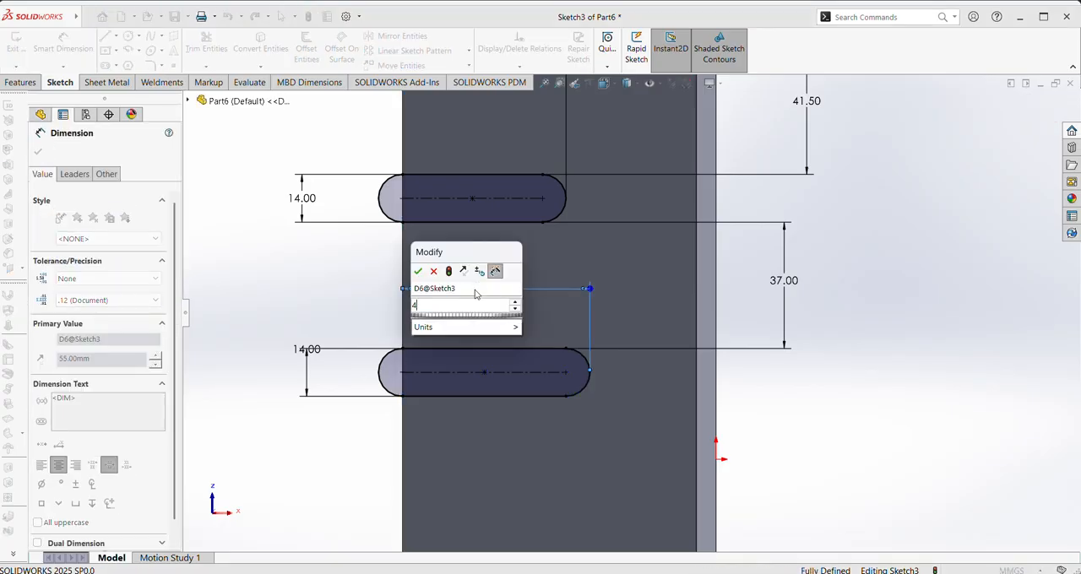
pyautogui.write('8')
pyautogui.press('Return')
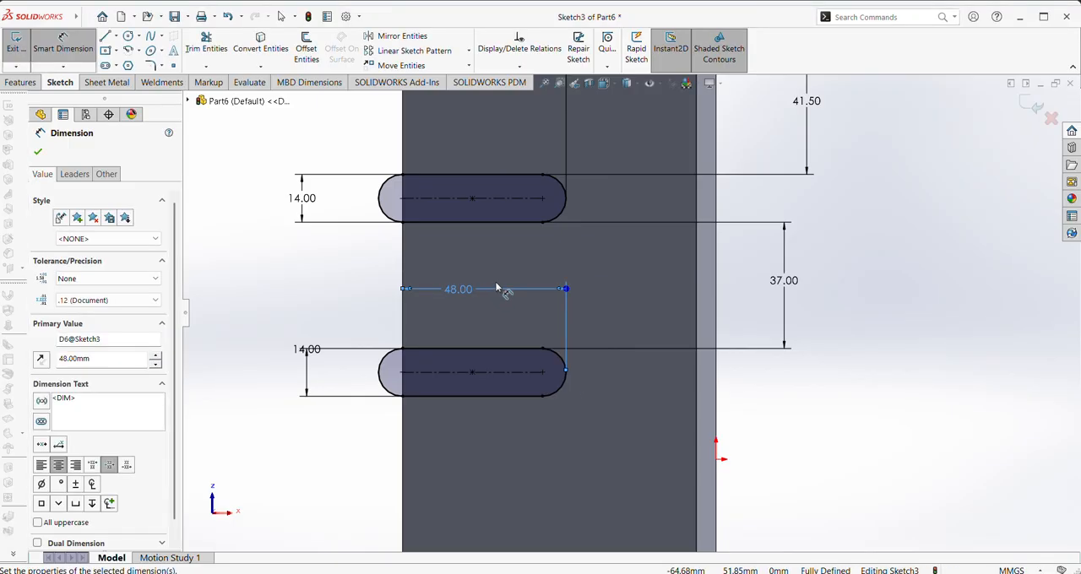
pyautogui.click(37, 154)
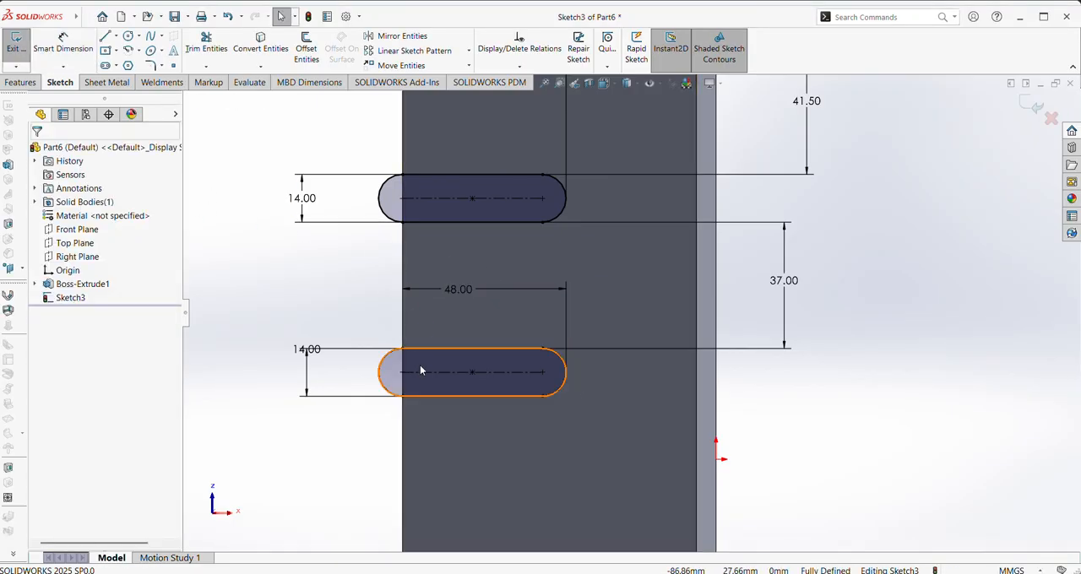
# Sketch a horizontal construction centerline about 92 mm long from the origin to the block's left edge
pyautogui.scroll(2, 421, 367)
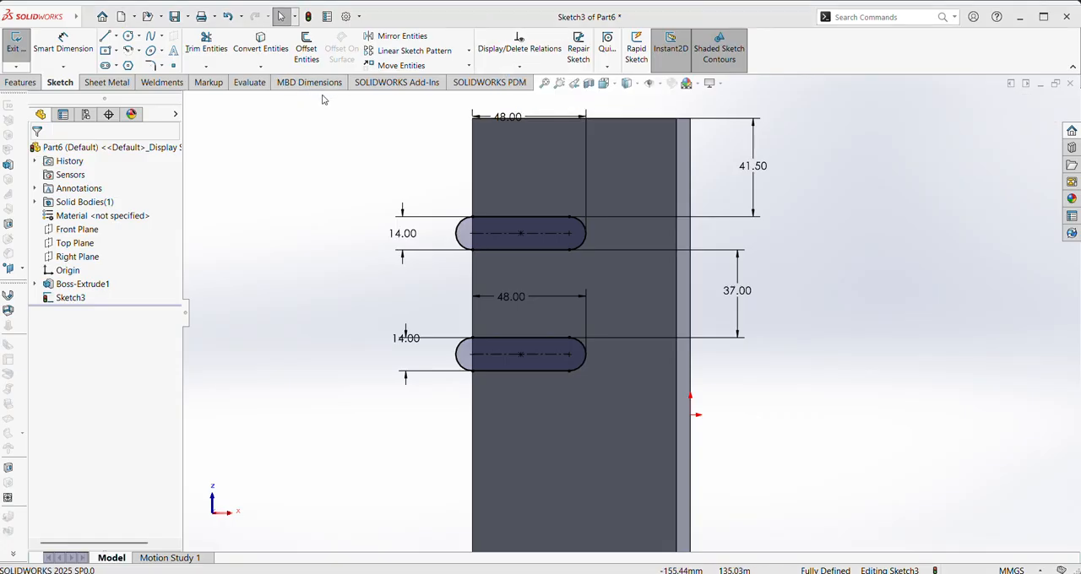
pyautogui.click(116, 38)
pyautogui.click(131, 65)
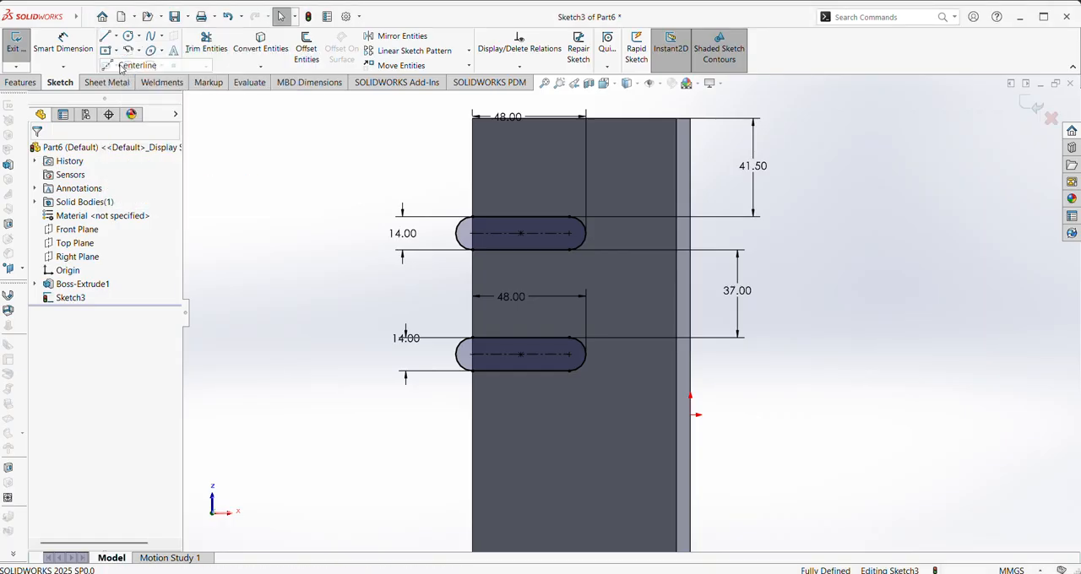
pyautogui.click(691, 415)
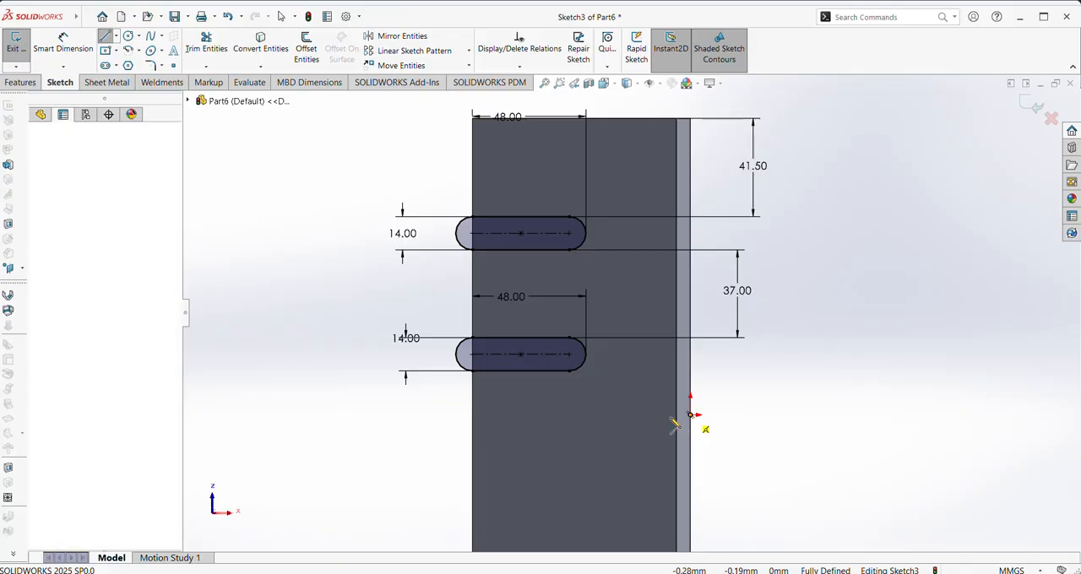
pyautogui.click(474, 414)
pyautogui.press('Escape')
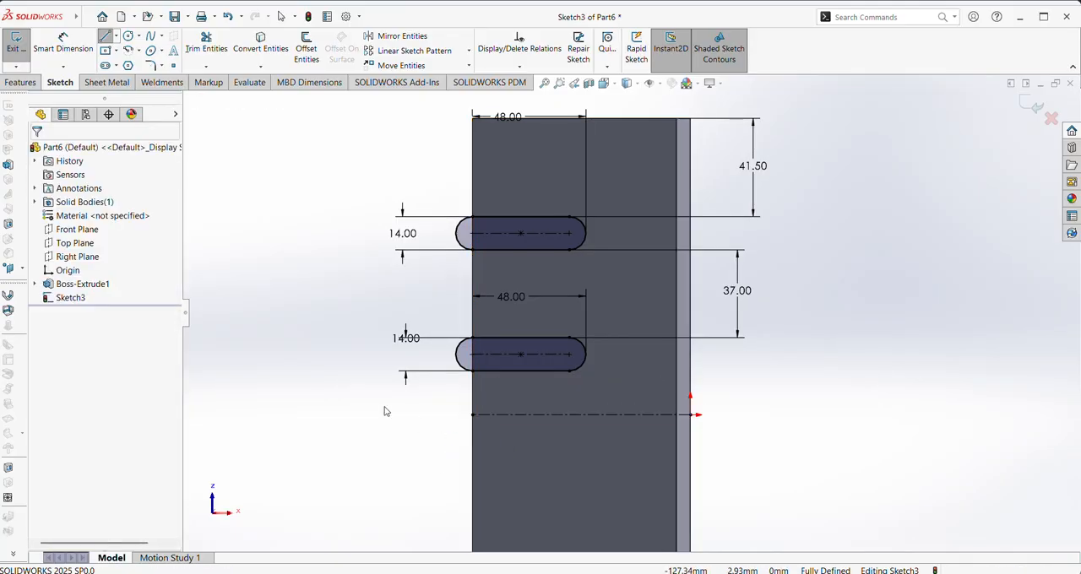
# Mirror both slots about the horizontal construction centerline, keeping the originals
pyautogui.click(397, 36)
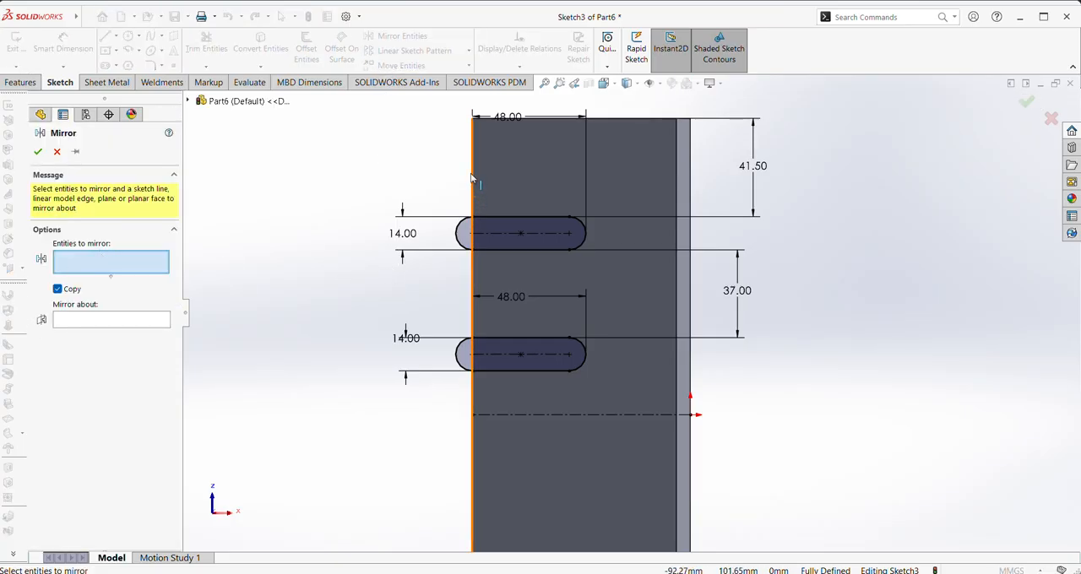
pyautogui.moveTo(428, 168); pyautogui.dragTo(606, 369)
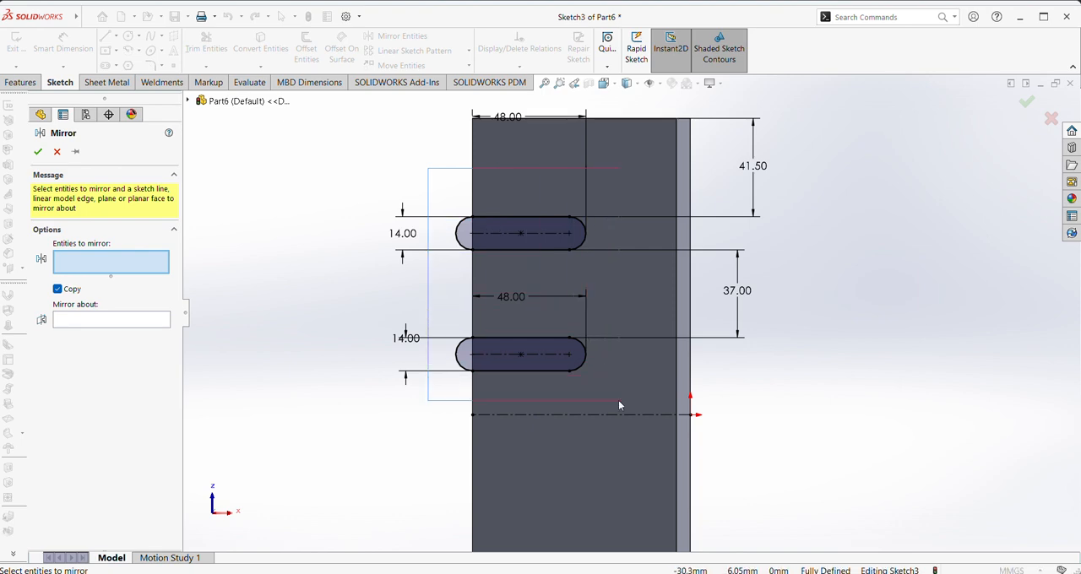
pyautogui.moveTo(619, 405); pyautogui.dragTo(619, 406)
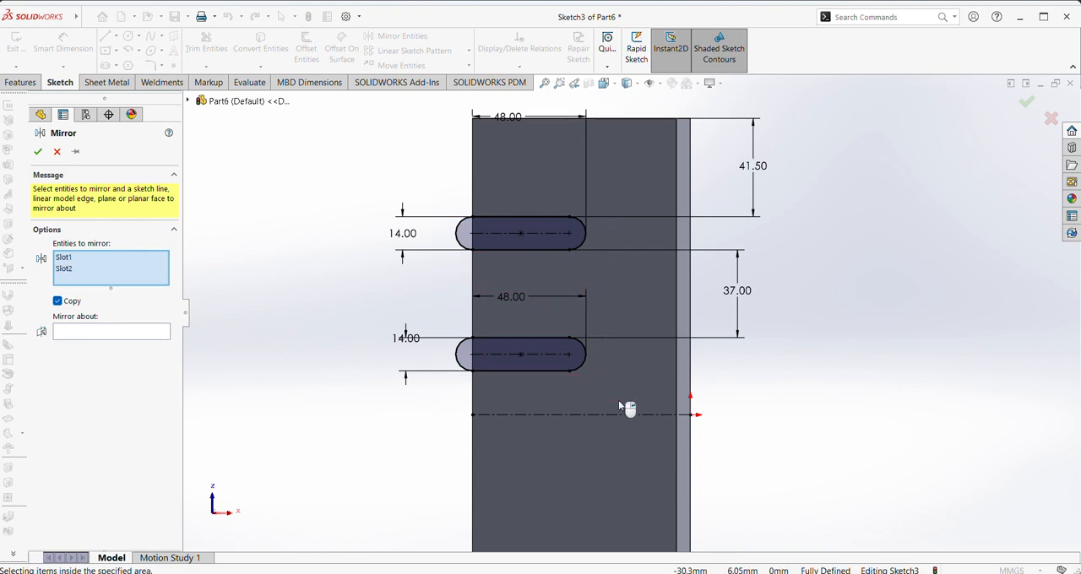
pyautogui.click(167, 333)
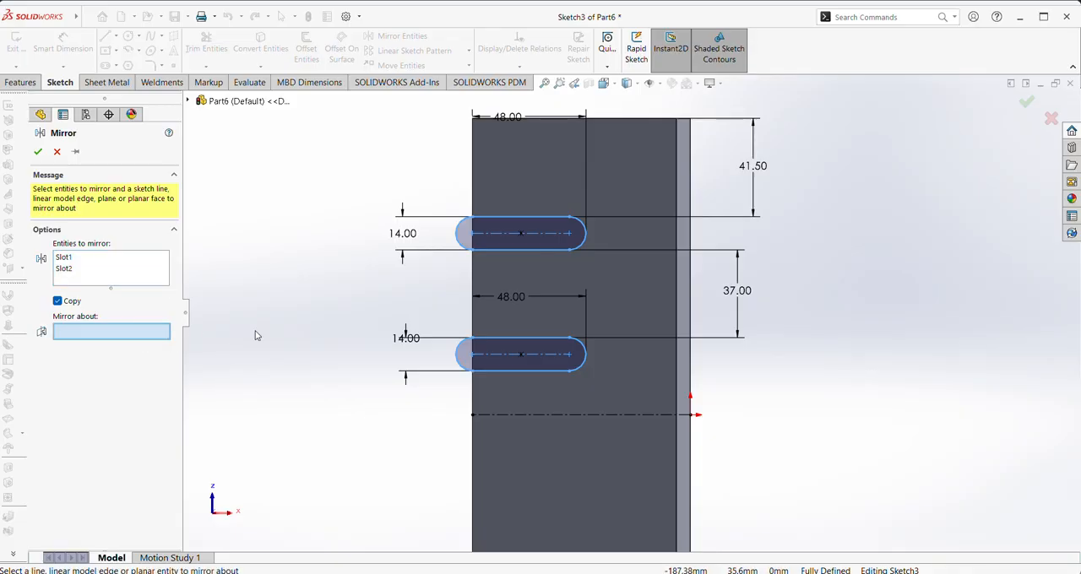
pyautogui.click(627, 415)
pyautogui.scroll(2, 591, 433)
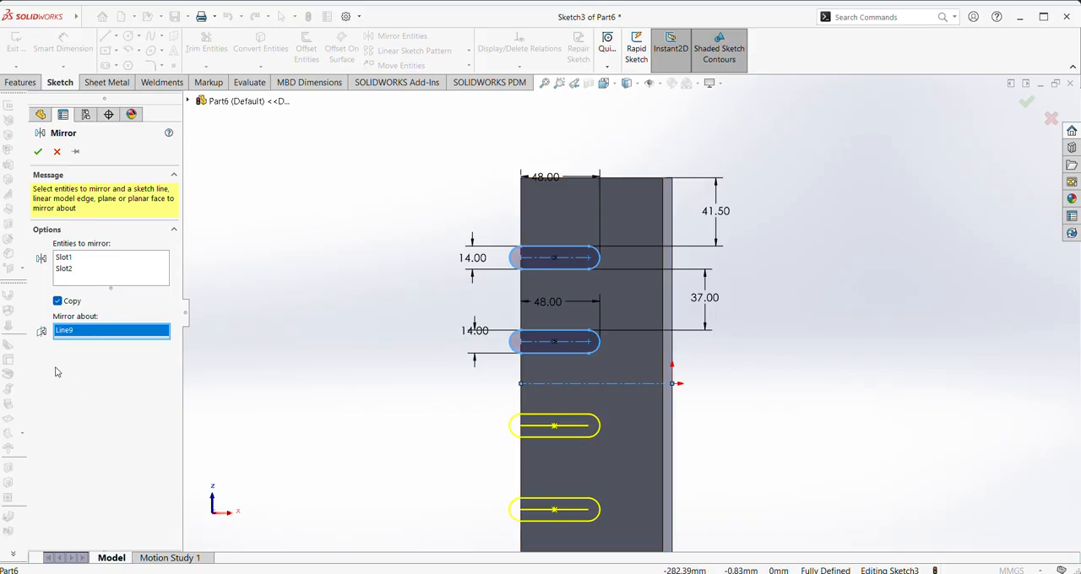
pyautogui.click(38, 152)
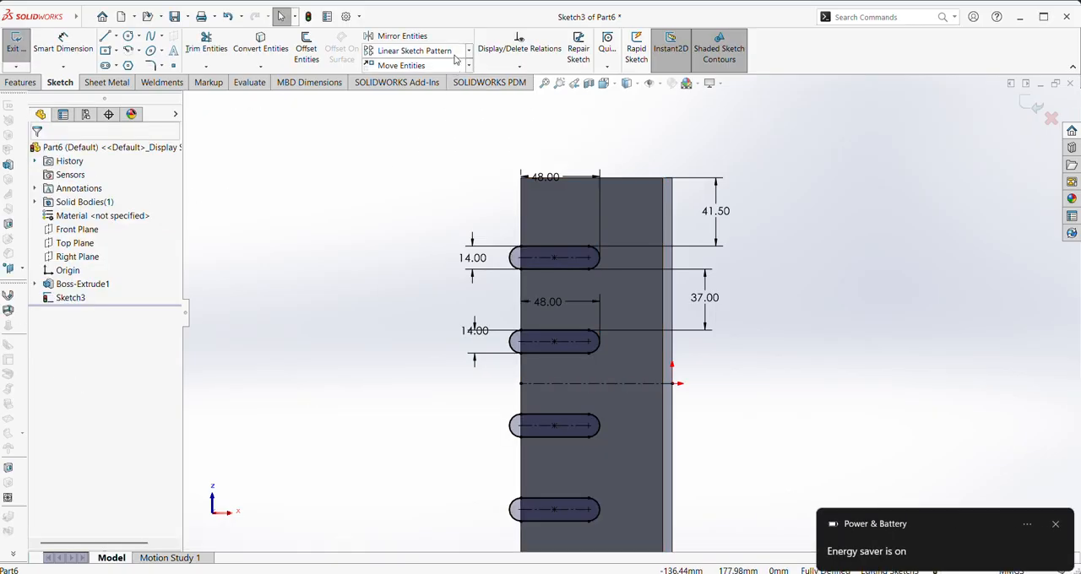
# Cut the four sketched slots into the block with an Extruded Cut and reorient the finished part
pyautogui.click(21, 82)
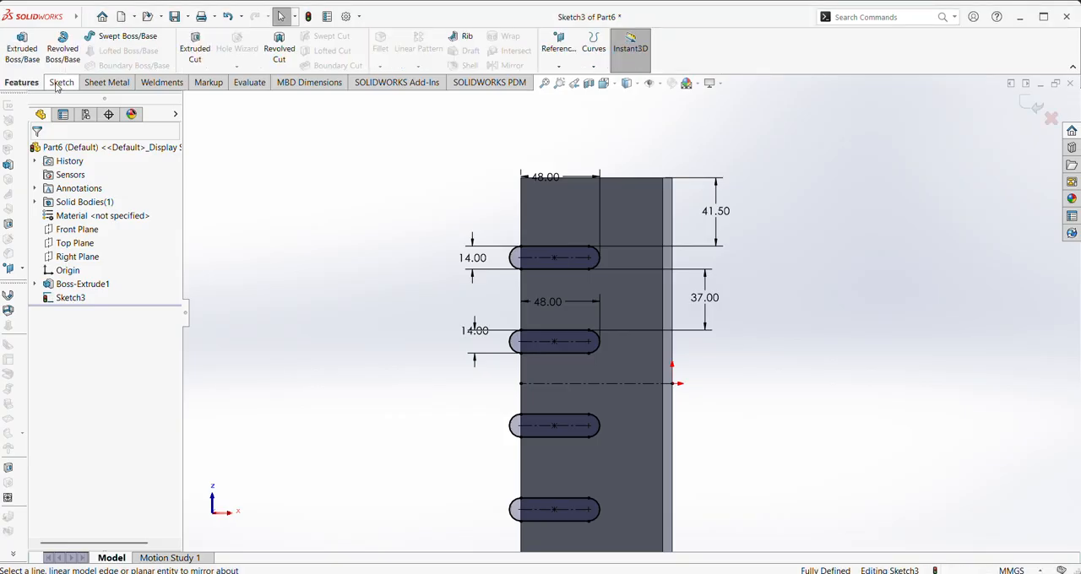
pyautogui.click(199, 54)
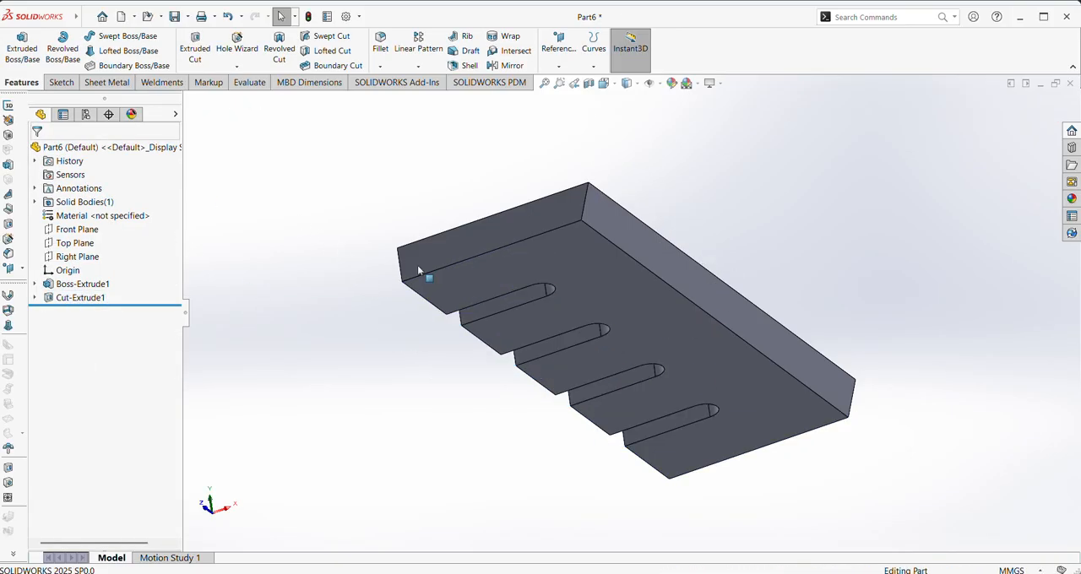
pyautogui.click(603, 83)
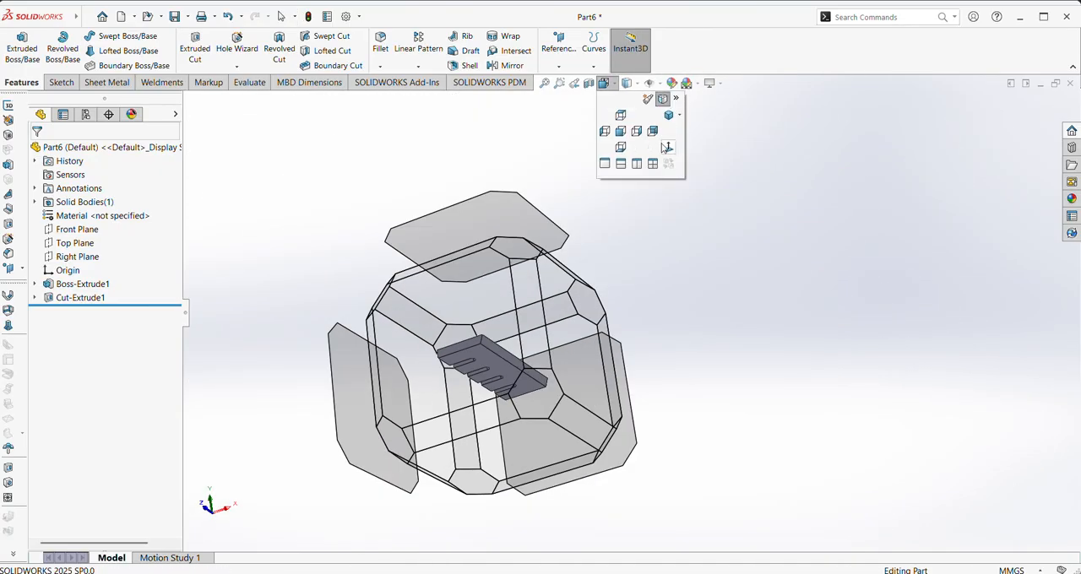
pyautogui.click(667, 148)
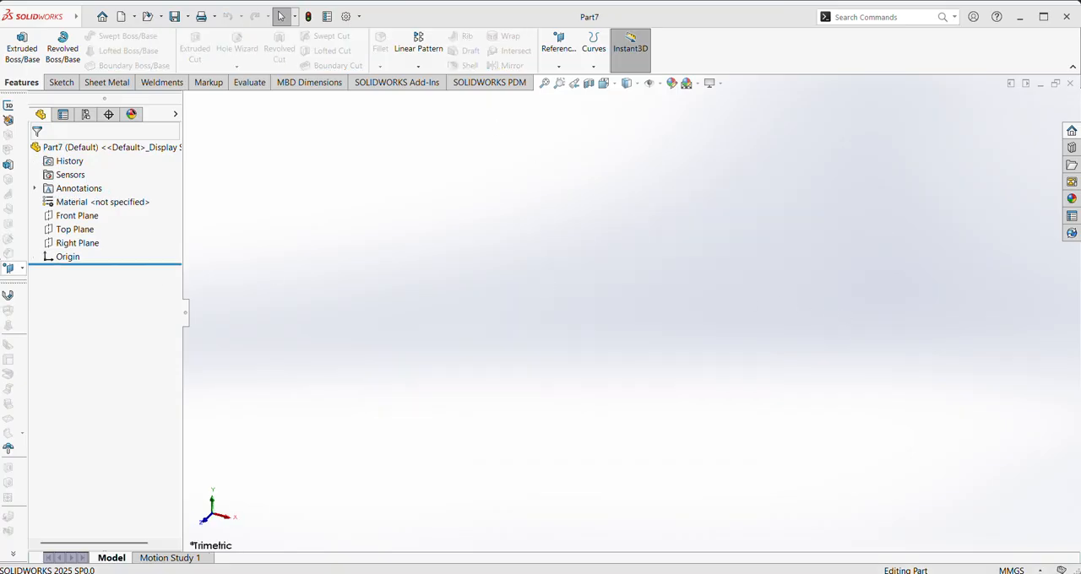
# Start a sketch on the Top Plane of the new part
pyautogui.click(78, 233)
pyautogui.click(91, 214)
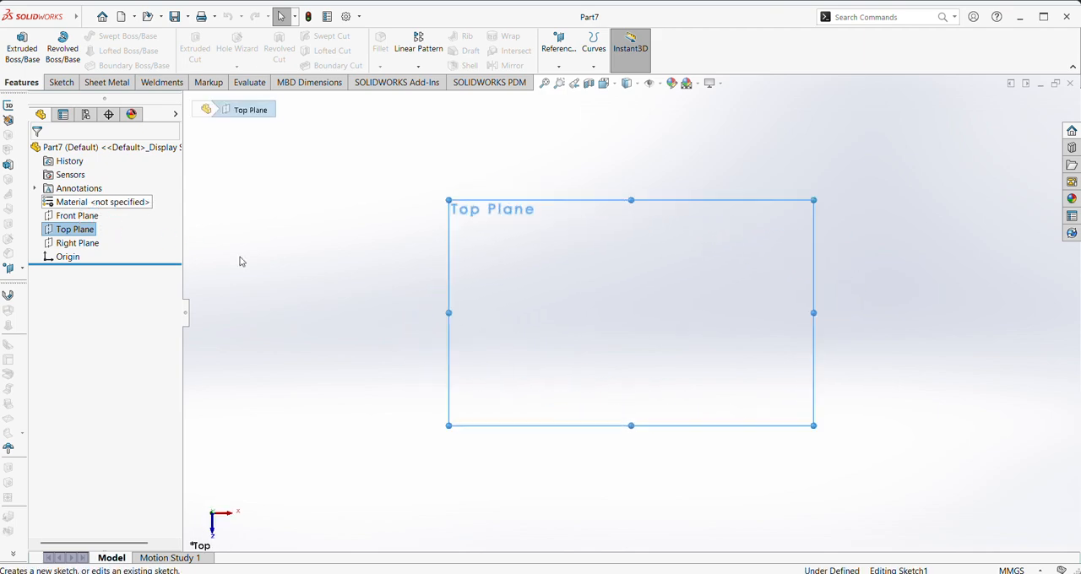
pyautogui.click(116, 51)
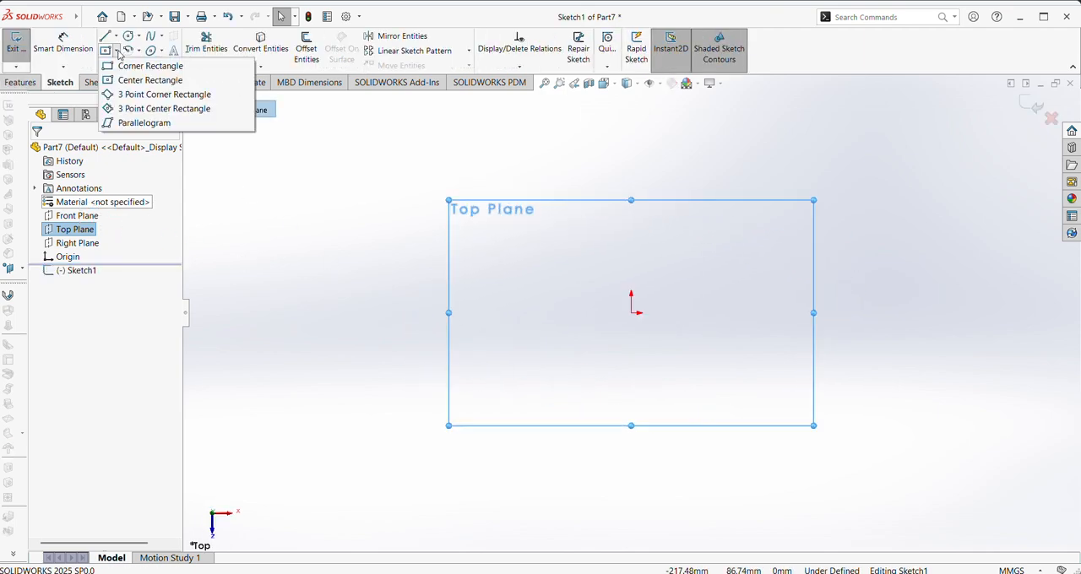
pyautogui.click(135, 94)
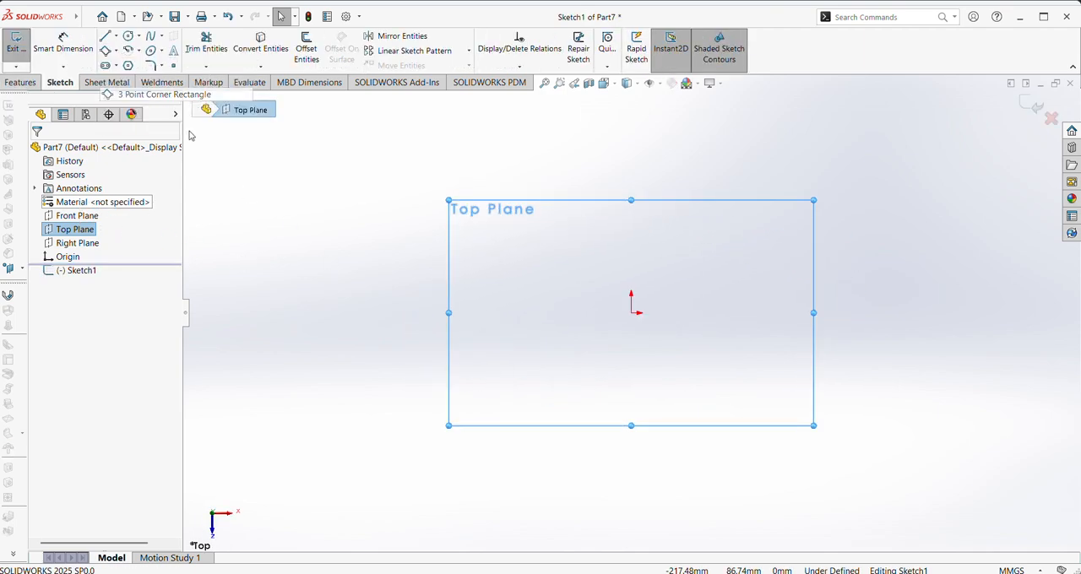
pyautogui.click(631, 313)
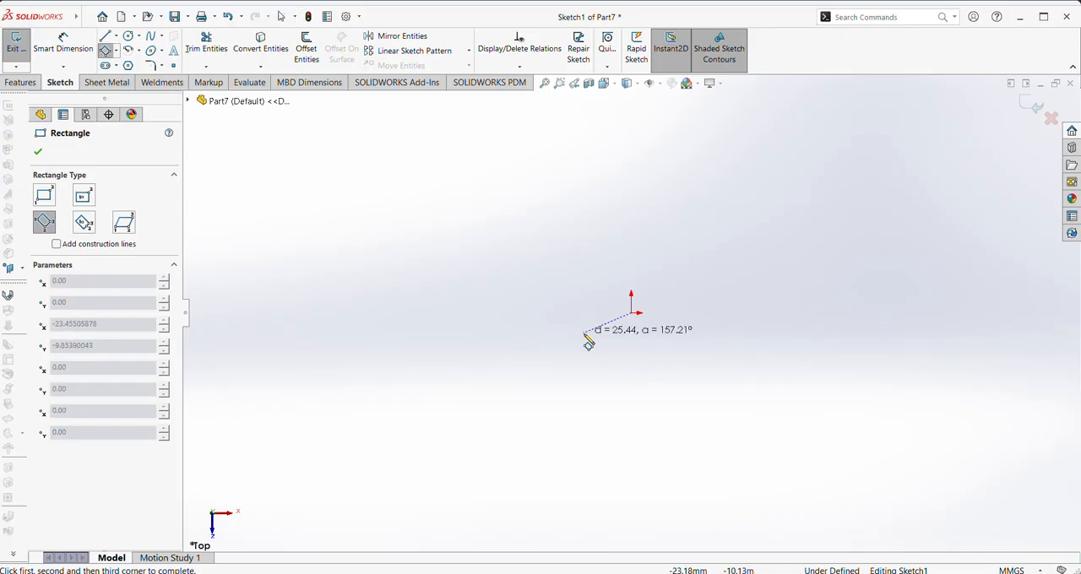
pyautogui.press('Escape')
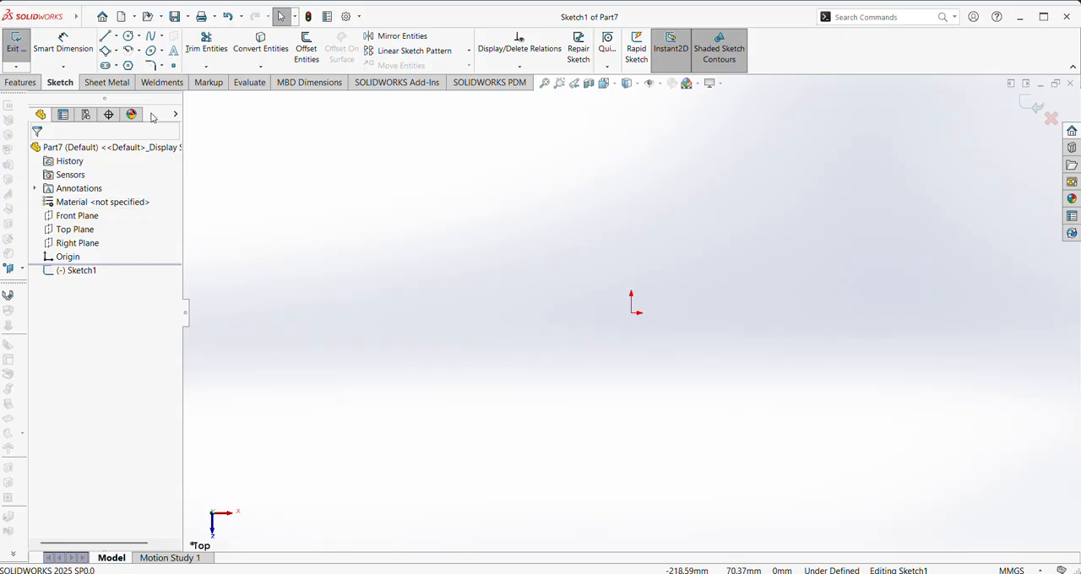
# Sketch a center rectangle about 137 mm wide and 119 mm high, centred on the origin
pyautogui.click(116, 51)
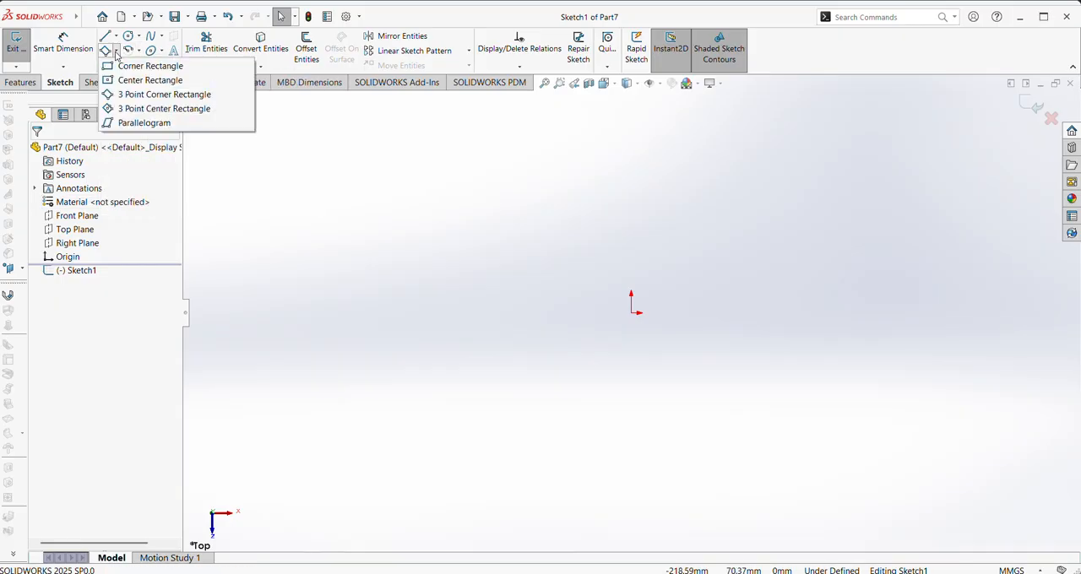
pyautogui.click(139, 80)
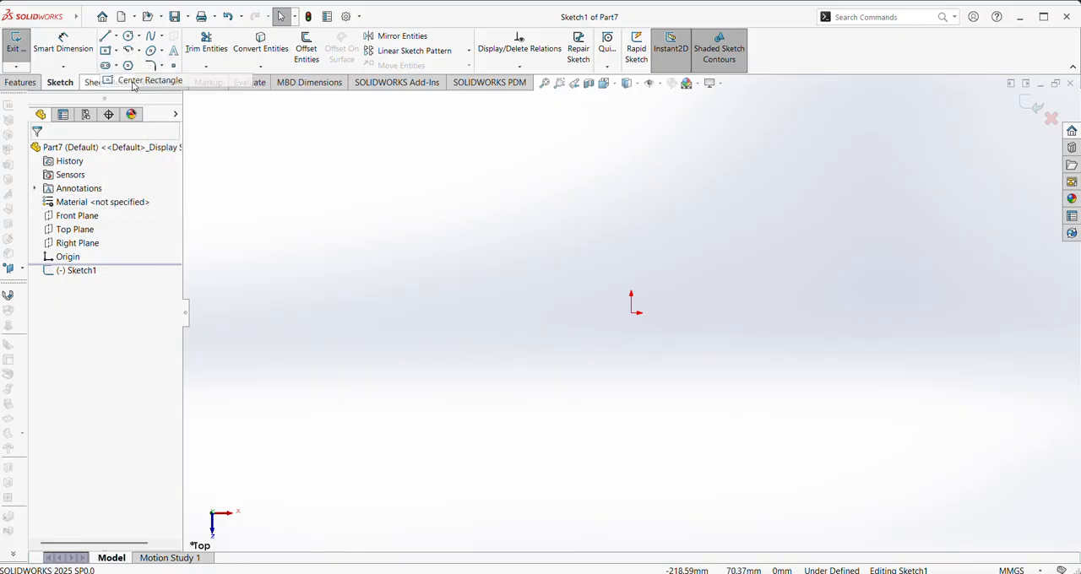
pyautogui.click(634, 313)
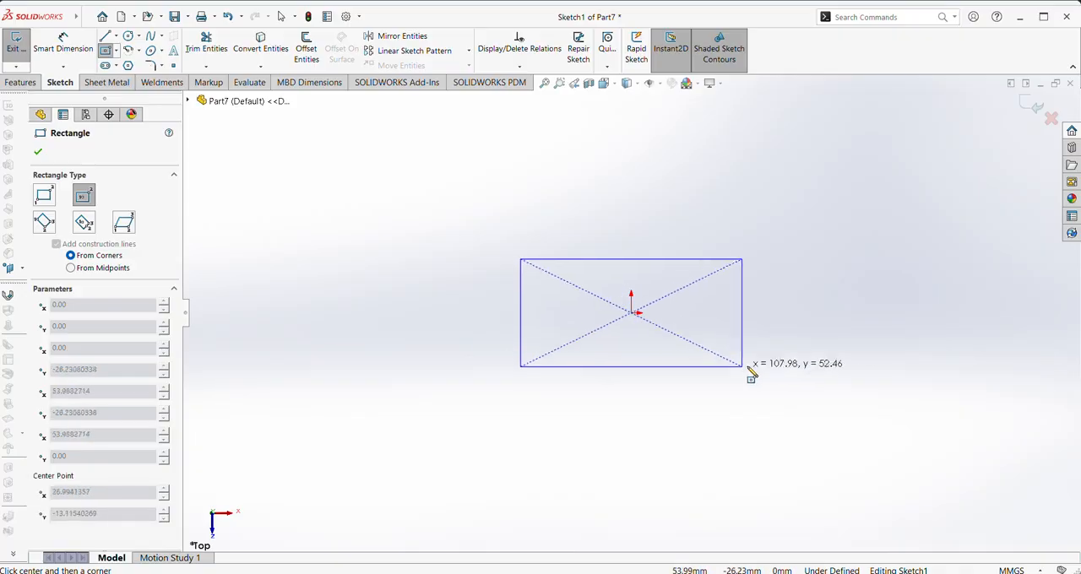
pyautogui.click(773, 436)
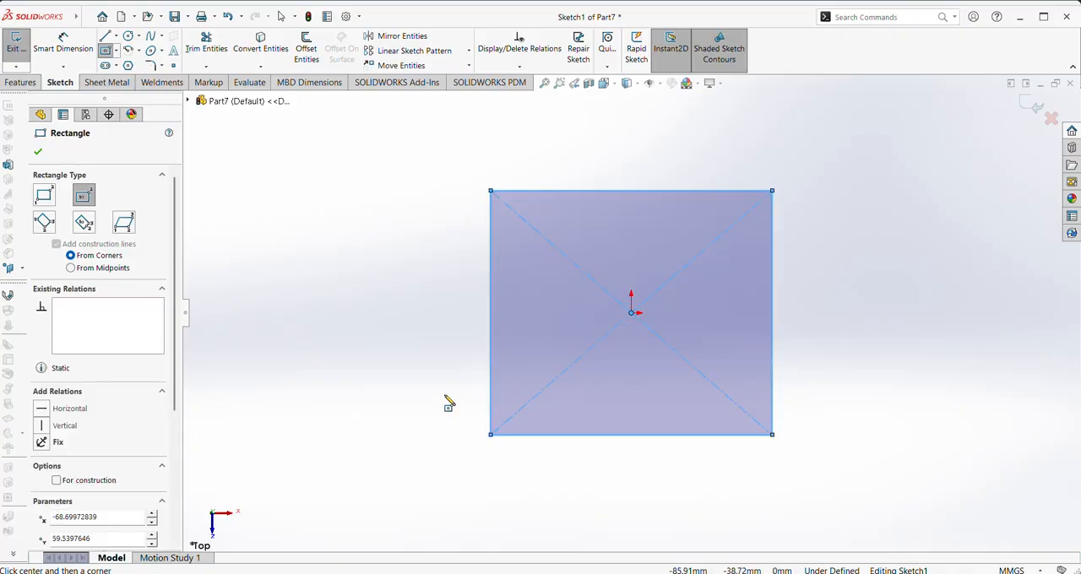
pyautogui.rightClick(414, 408)
pyautogui.click(447, 414)
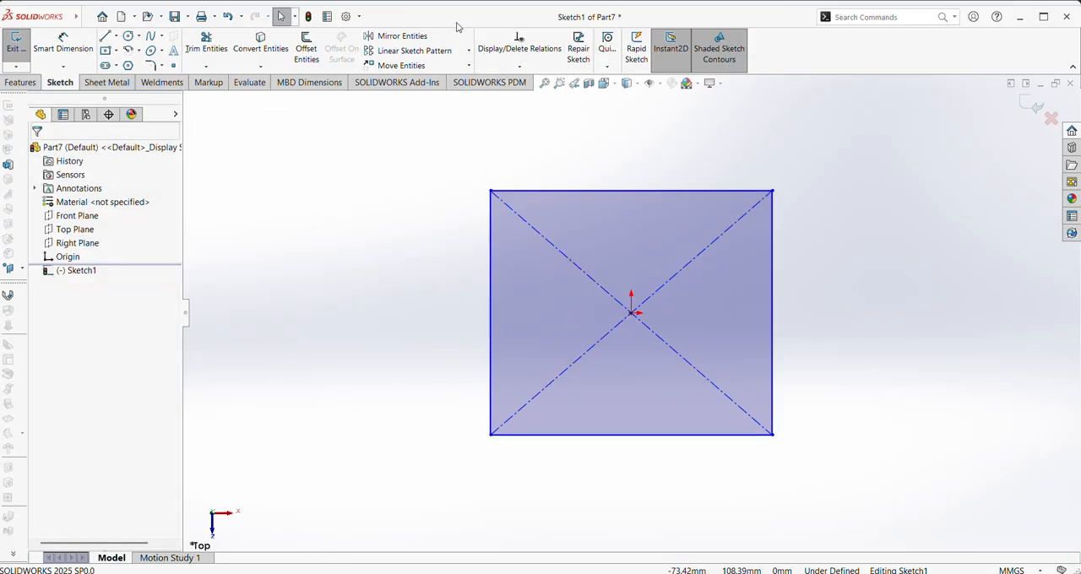
# Dimension the rectangle's horizontal upper side as 400 mm
pyautogui.click(63, 47)
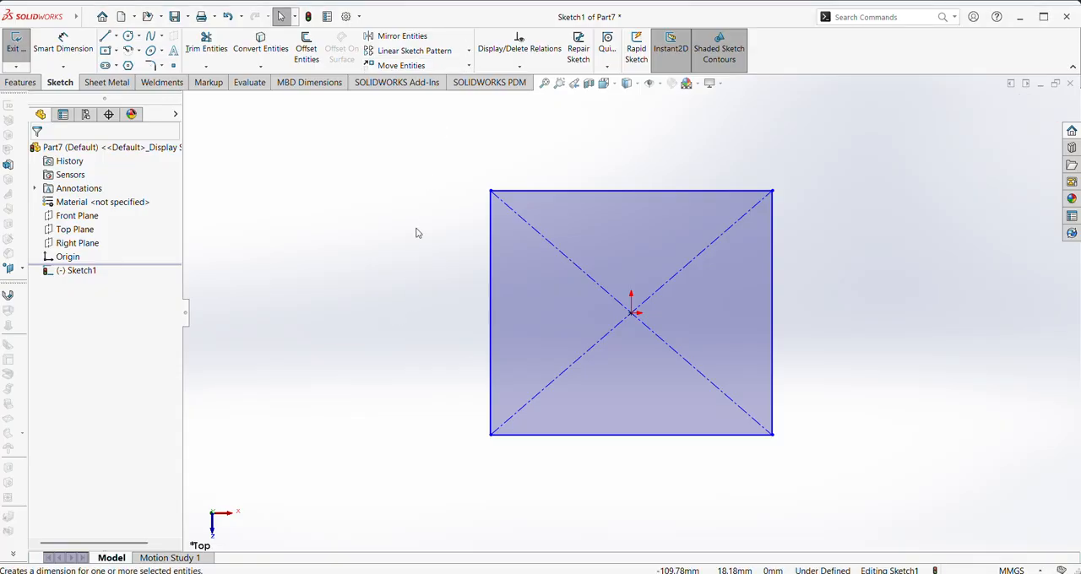
pyautogui.click(536, 194)
pyautogui.click(603, 154)
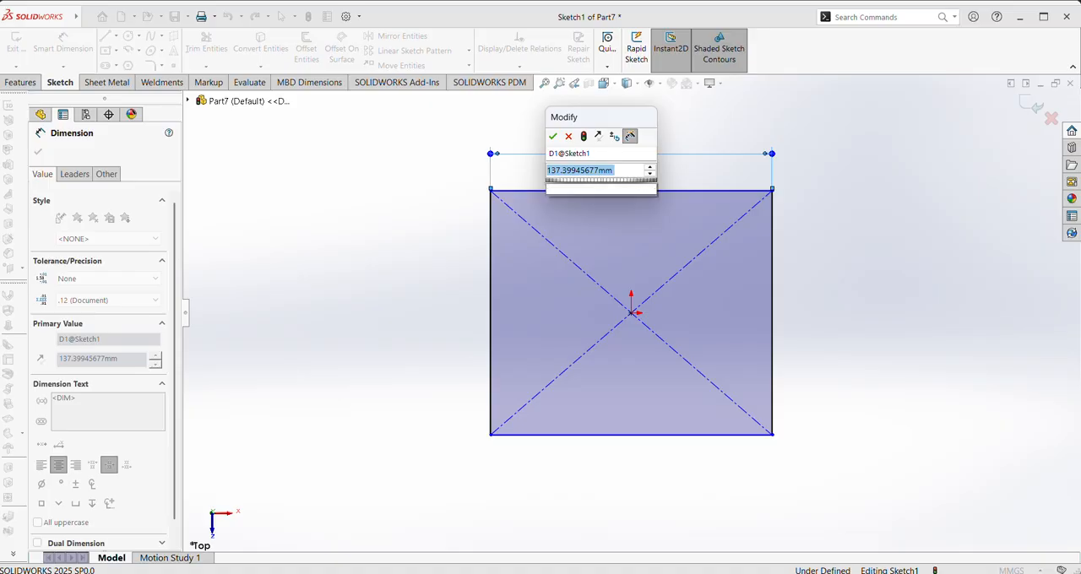
pyautogui.write('400')
pyautogui.press('Return')
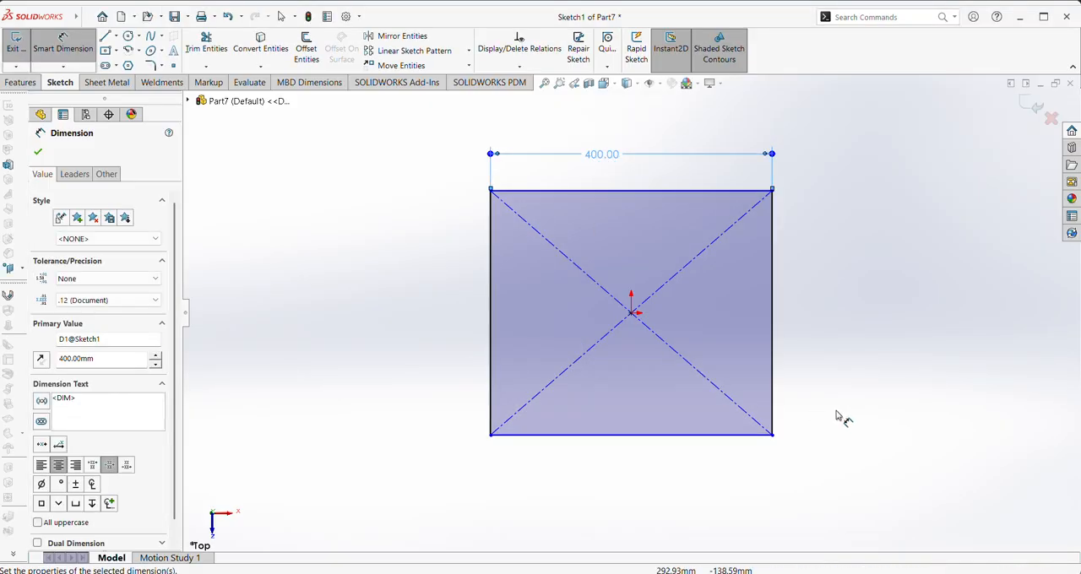
# Dimension the rectangle's vertical right side as 250 mm
pyautogui.click(773, 388)
pyautogui.click(824, 362)
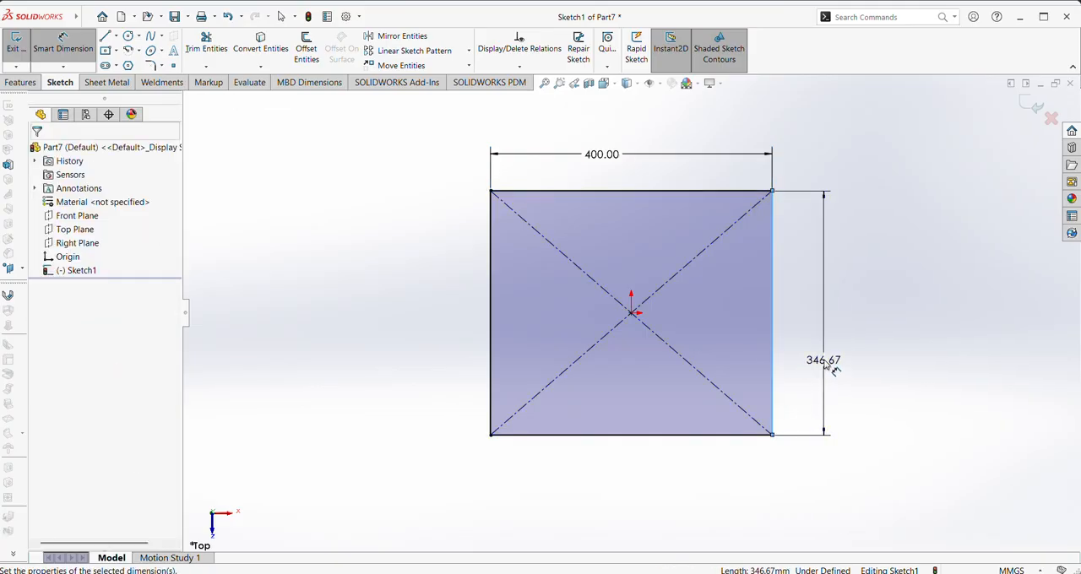
pyautogui.write('400')
pyautogui.press('Return')
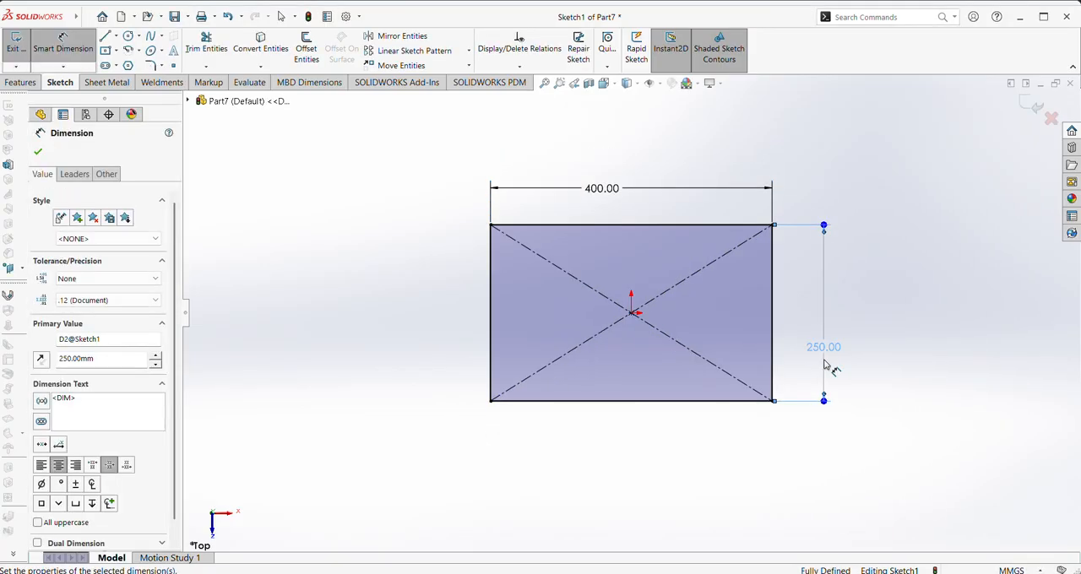
pyautogui.click(38, 153)
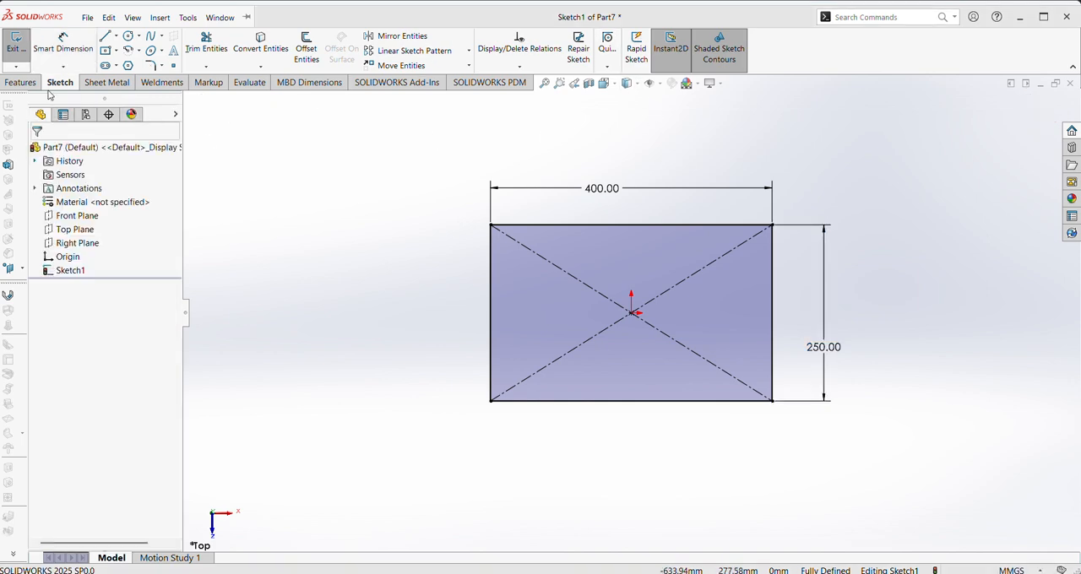
# Extrude the rectangle as a Blind boss with a depth of 3 mm
pyautogui.click(20, 82)
pyautogui.click(22, 47)
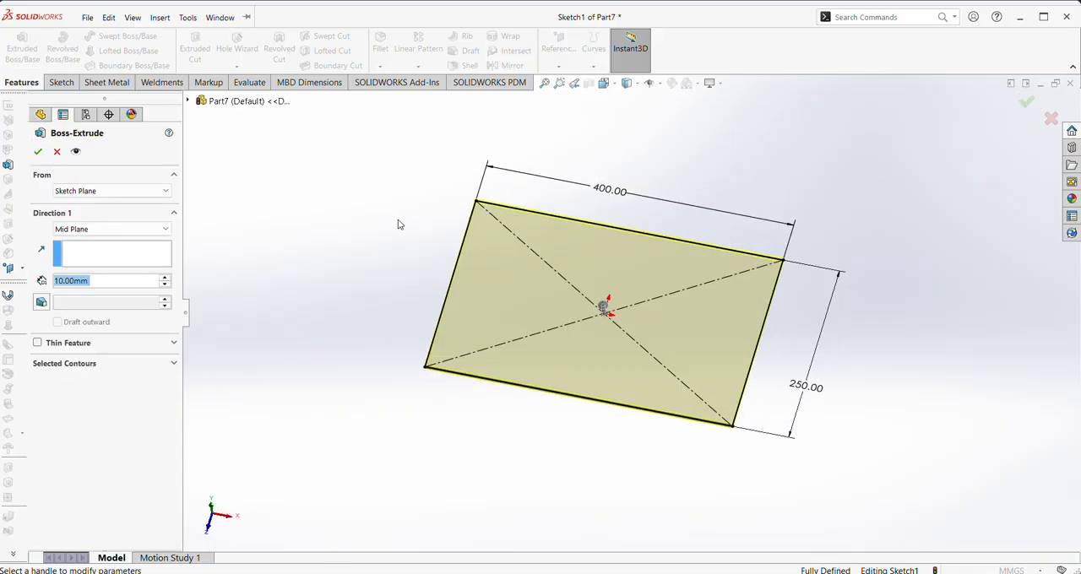
pyautogui.click(85, 230)
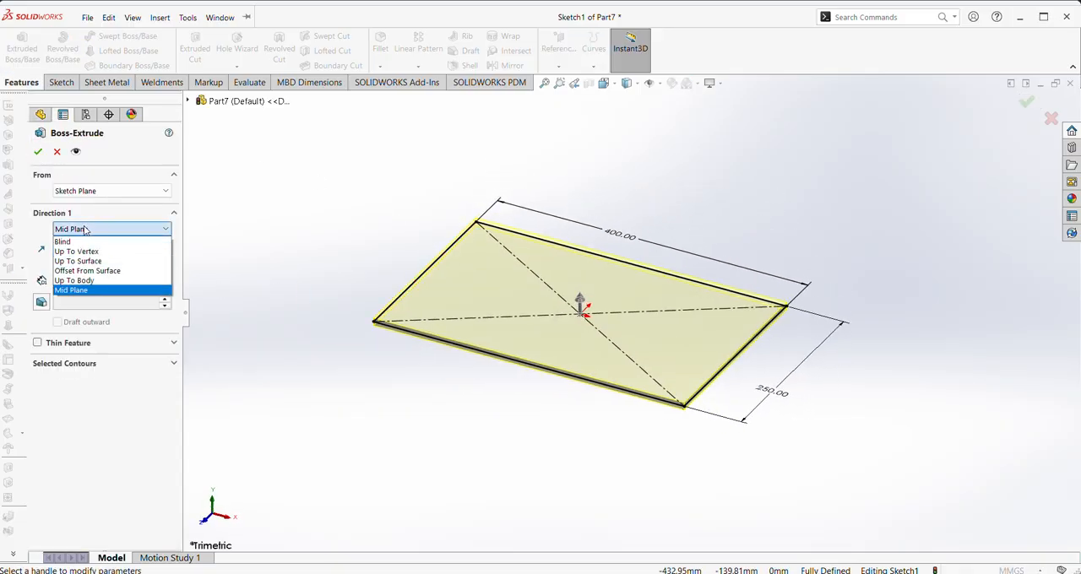
pyautogui.click(85, 240)
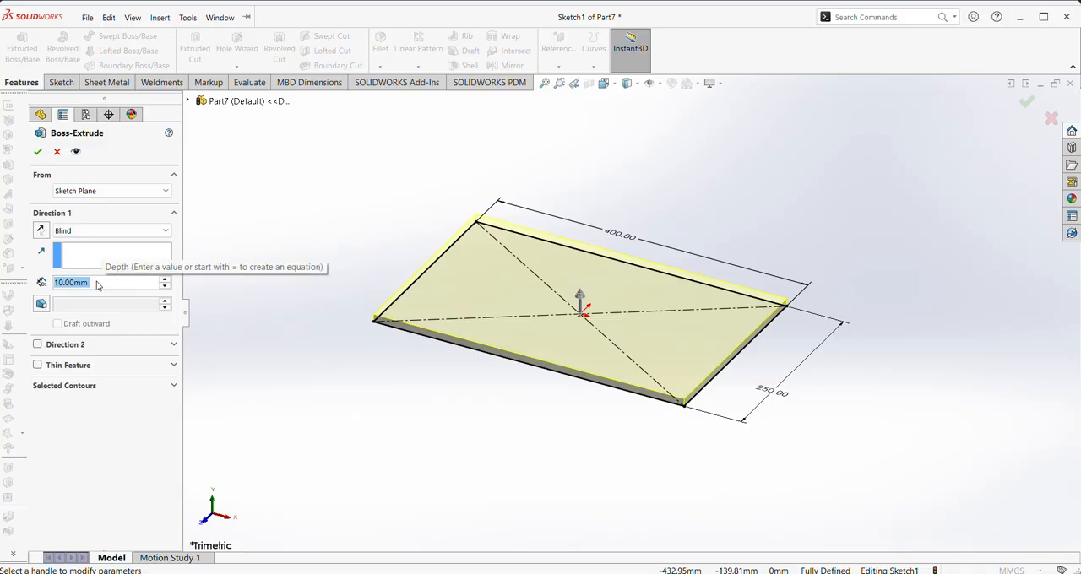
pyautogui.write('3')
pyautogui.press('Return')
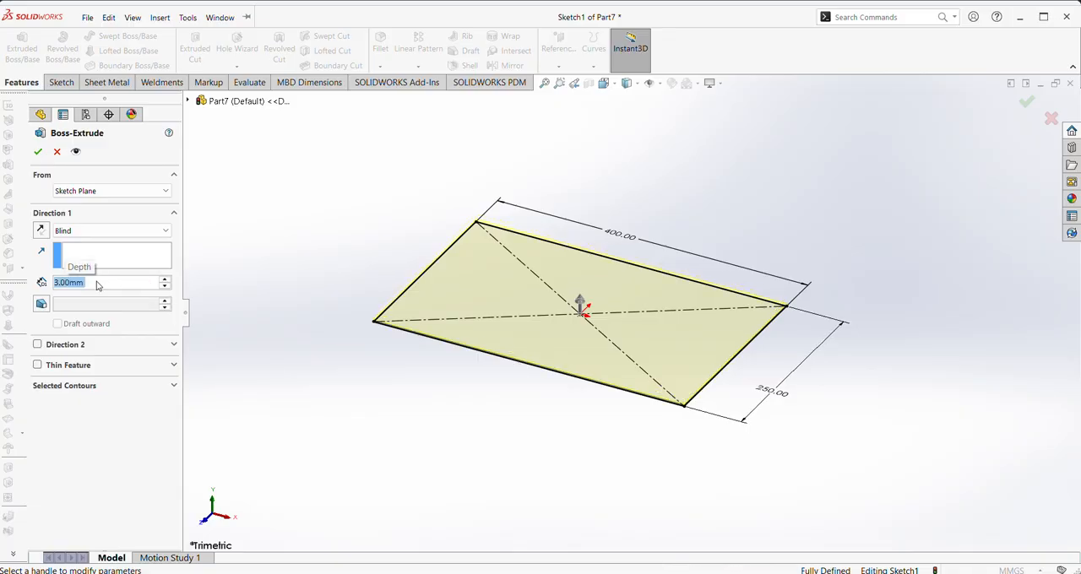
pyautogui.click(40, 152)
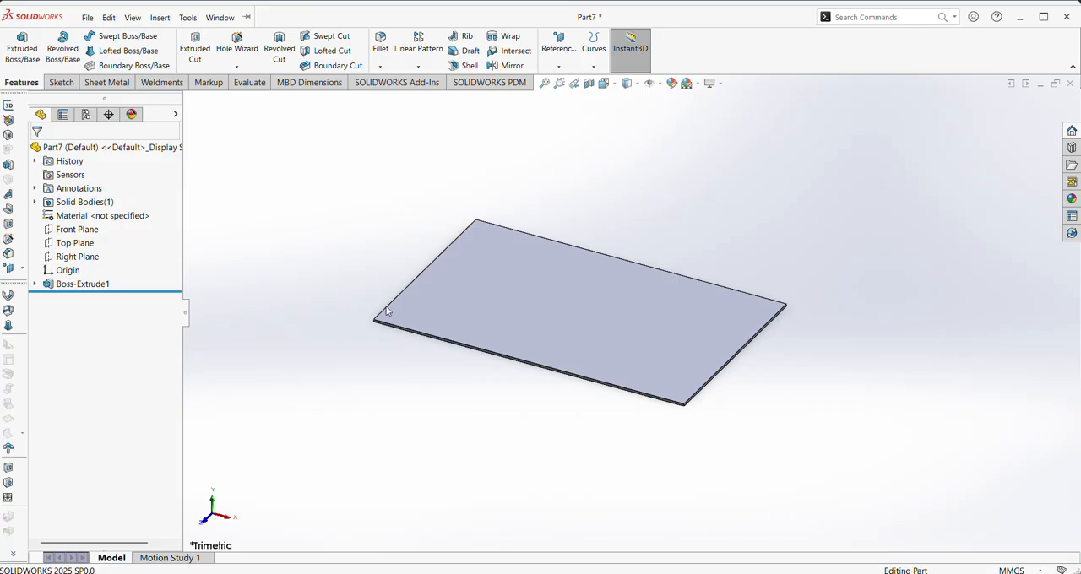
# Start a sketch on the plate's large upper face and draw a corner rectangle about 244 mm by 12 mm from its back left corner
pyautogui.moveTo(401, 424); pyautogui.dragTo(427, 450, button='middle')
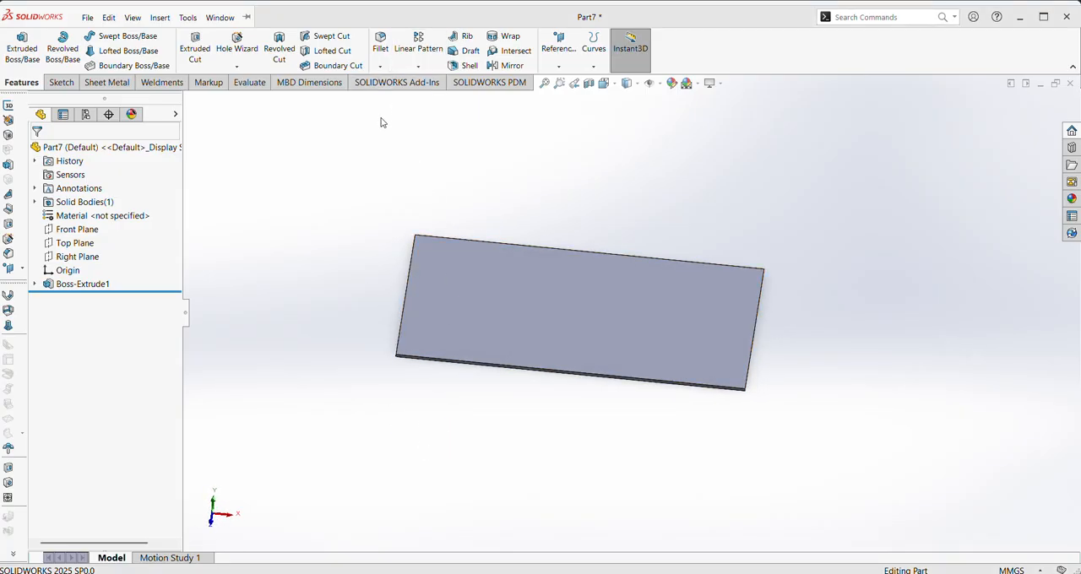
pyautogui.rightClick(460, 283)
pyautogui.click(508, 269)
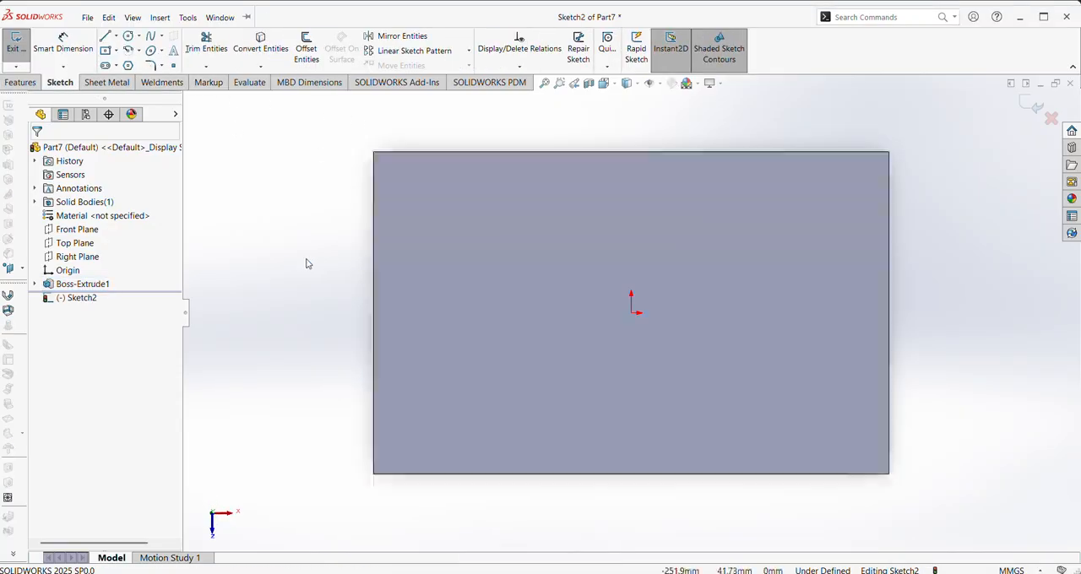
pyautogui.click(117, 51)
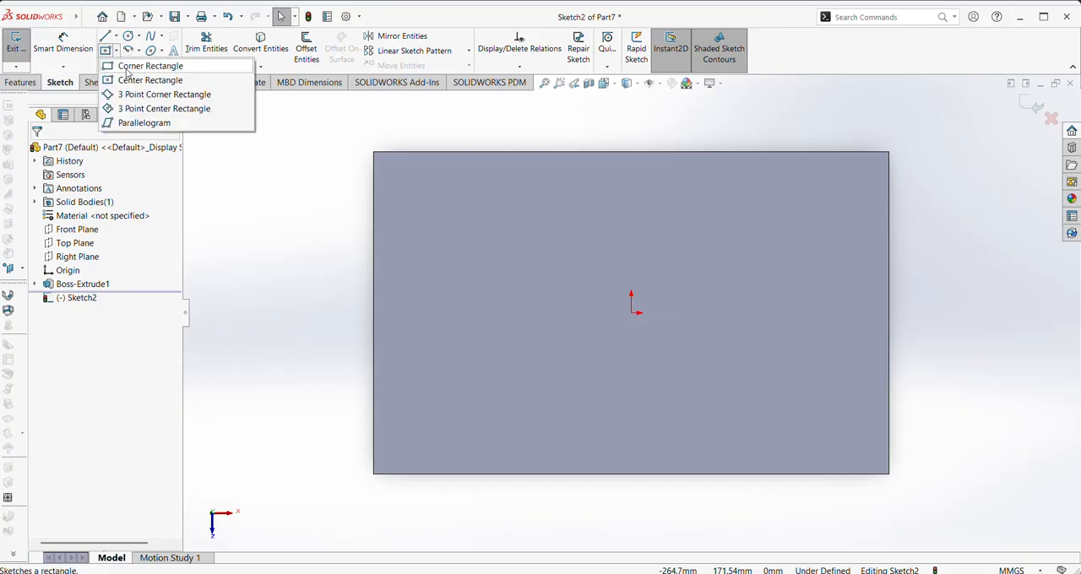
pyautogui.click(131, 65)
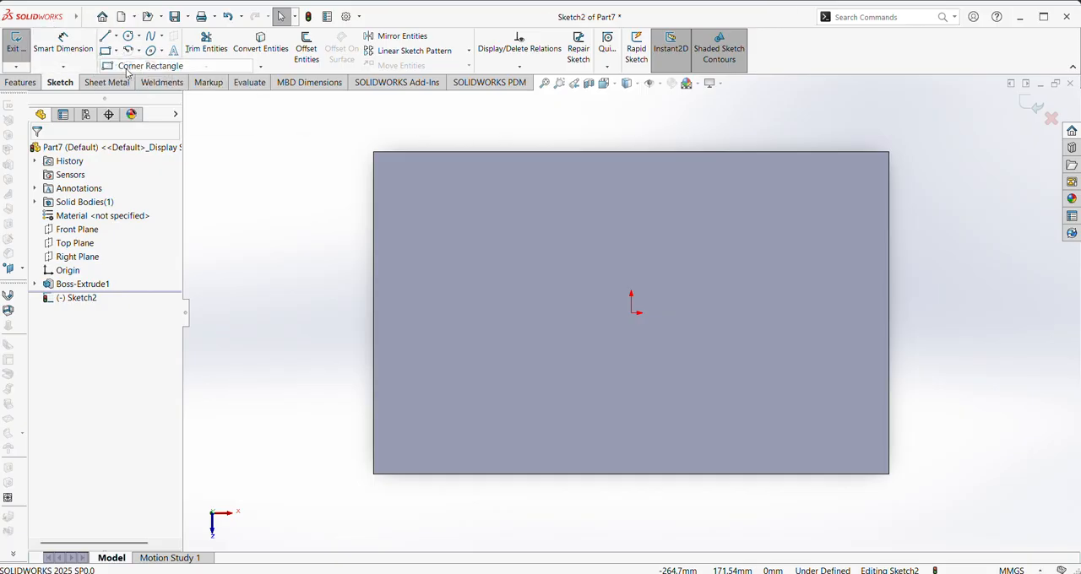
pyautogui.click(374, 152)
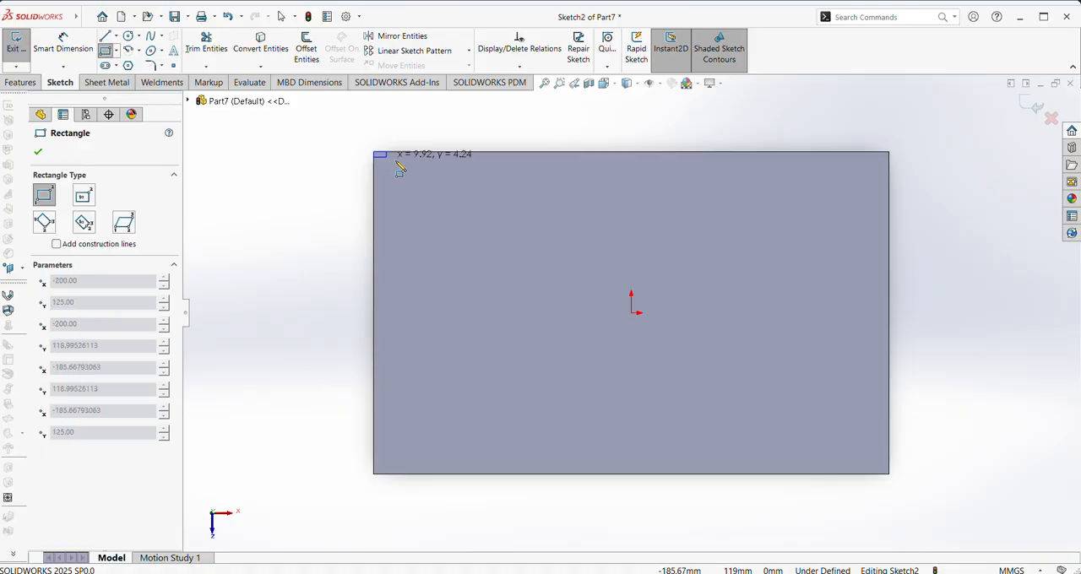
pyautogui.click(688, 167)
pyautogui.rightClick(633, 180)
pyautogui.click(659, 189)
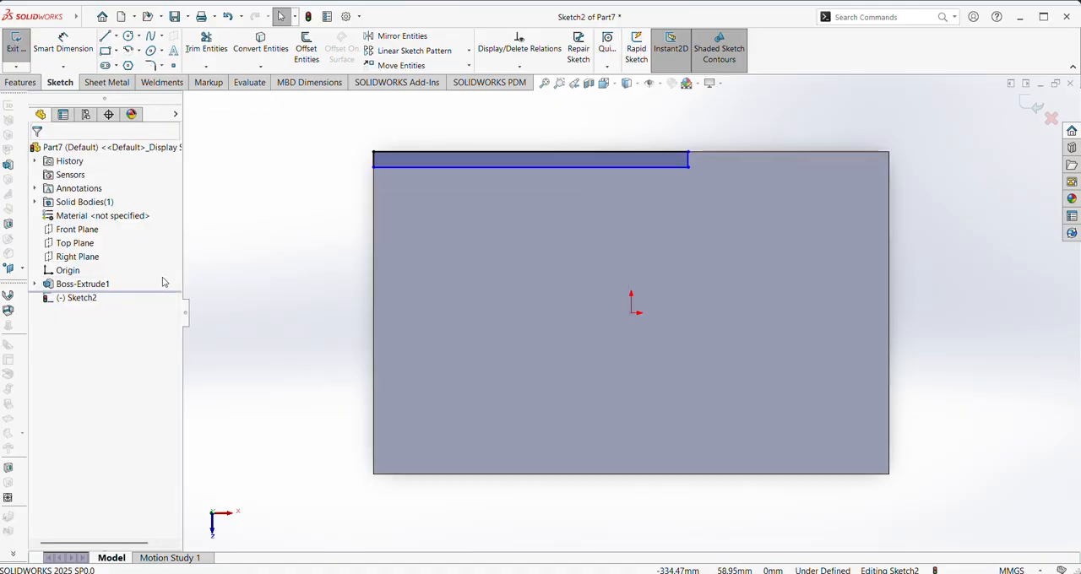
# Dimension the rectangle's long side along the plate edge as 320 mm
pyautogui.moveTo(281, 285); pyautogui.dragTo(270, 186, button='right')
pyautogui.click(445, 154)
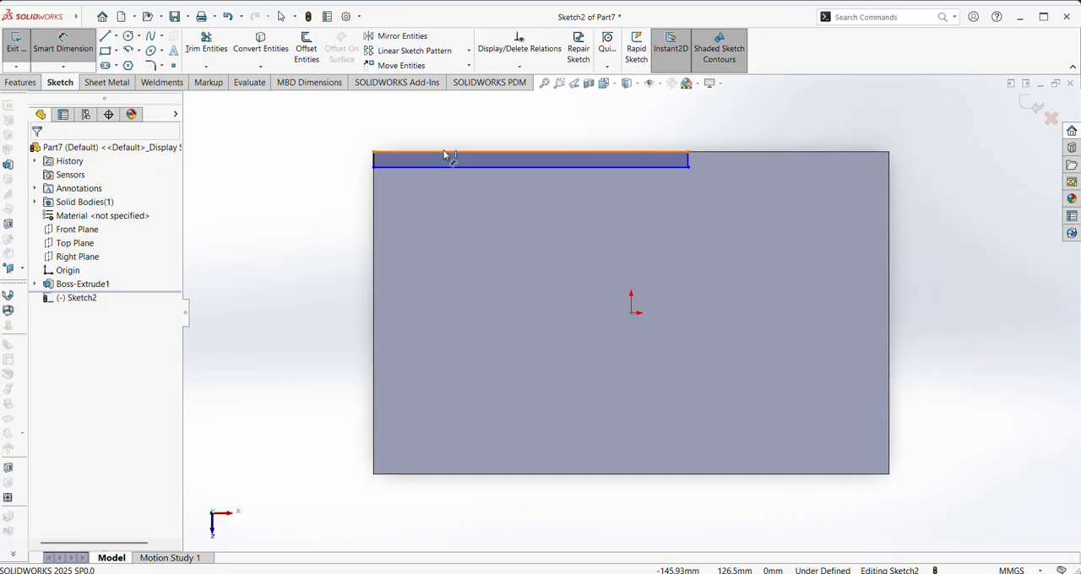
pyautogui.click(446, 138)
pyautogui.write('320')
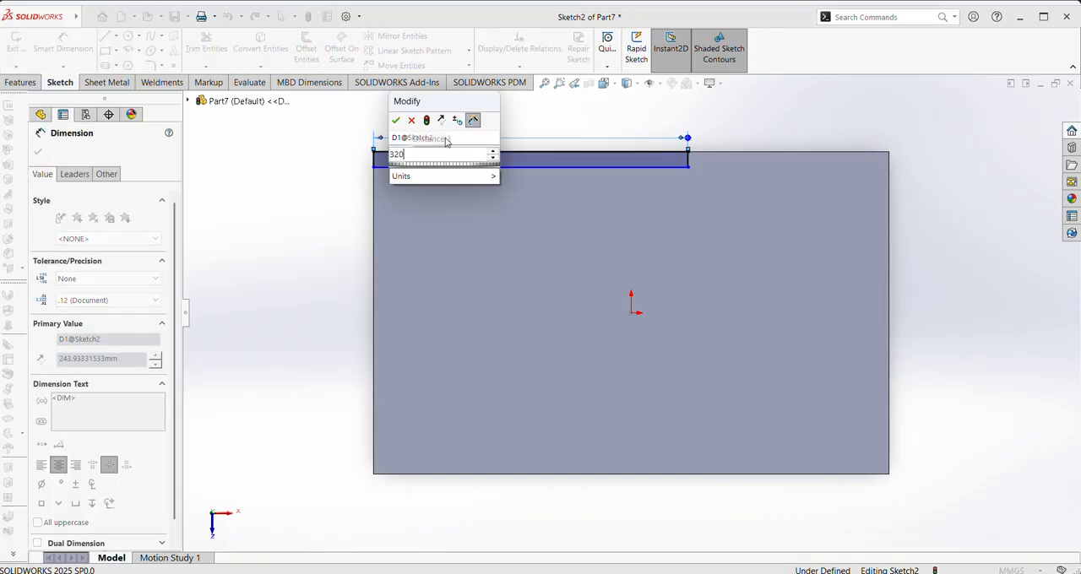
pyautogui.press('Return')
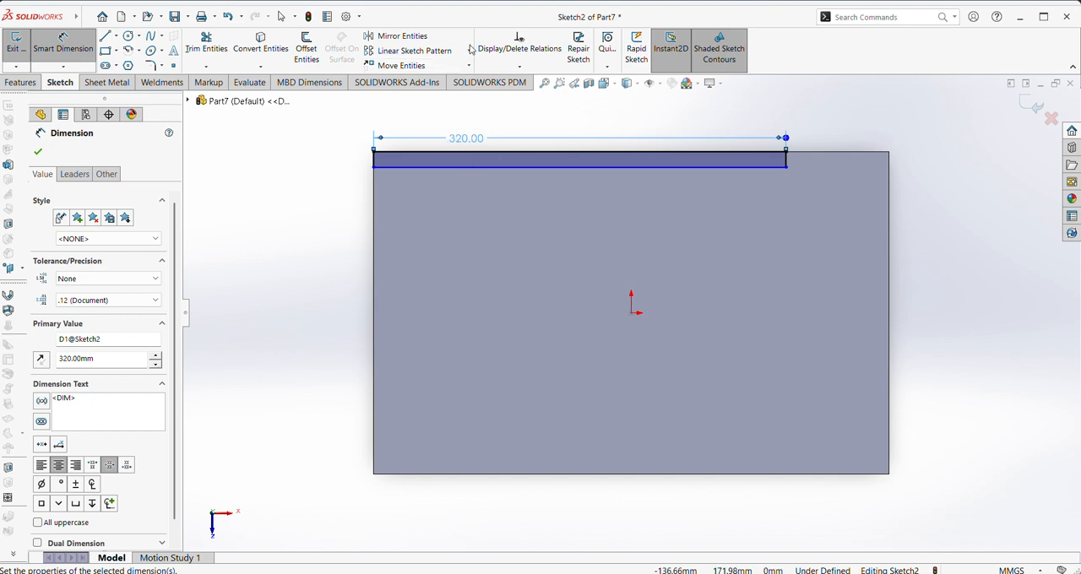
# Dimension the rectangle's short side as 3 mm and finish dimensioning
pyautogui.click(374, 159)
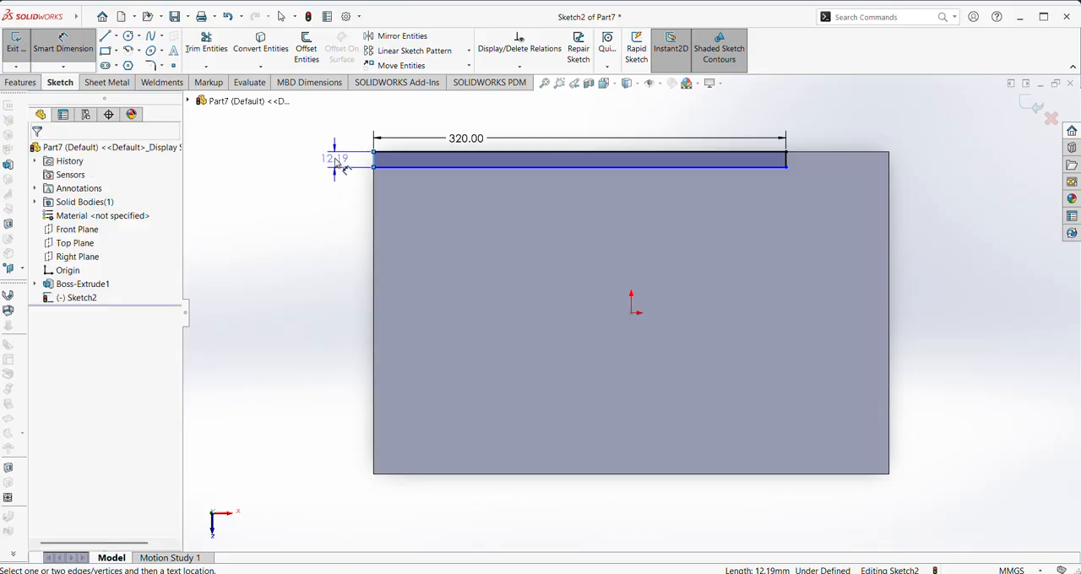
pyautogui.click(342, 161)
pyautogui.write('3')
pyautogui.press('Return')
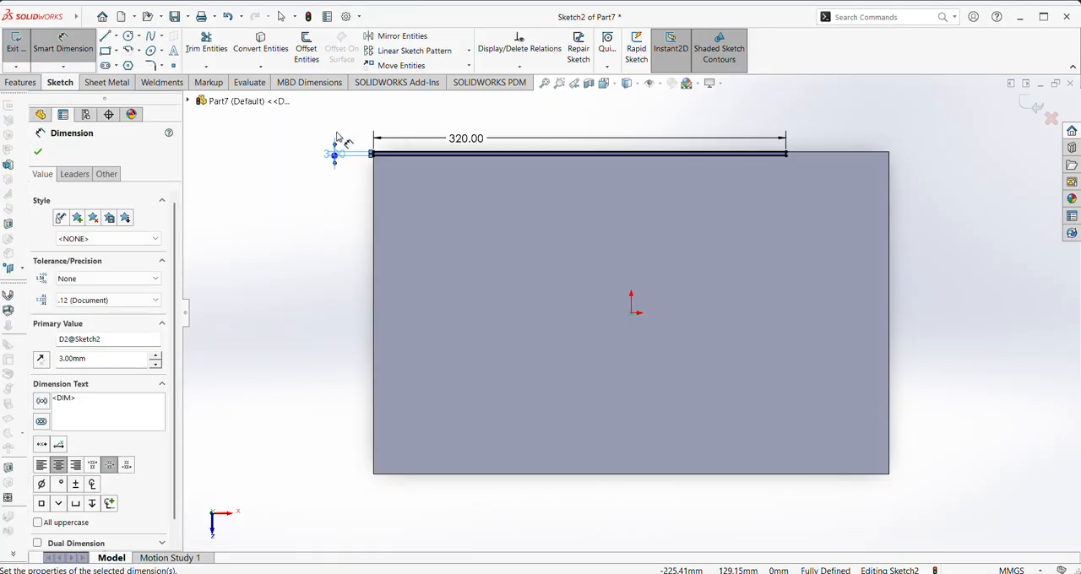
pyautogui.click(38, 153)
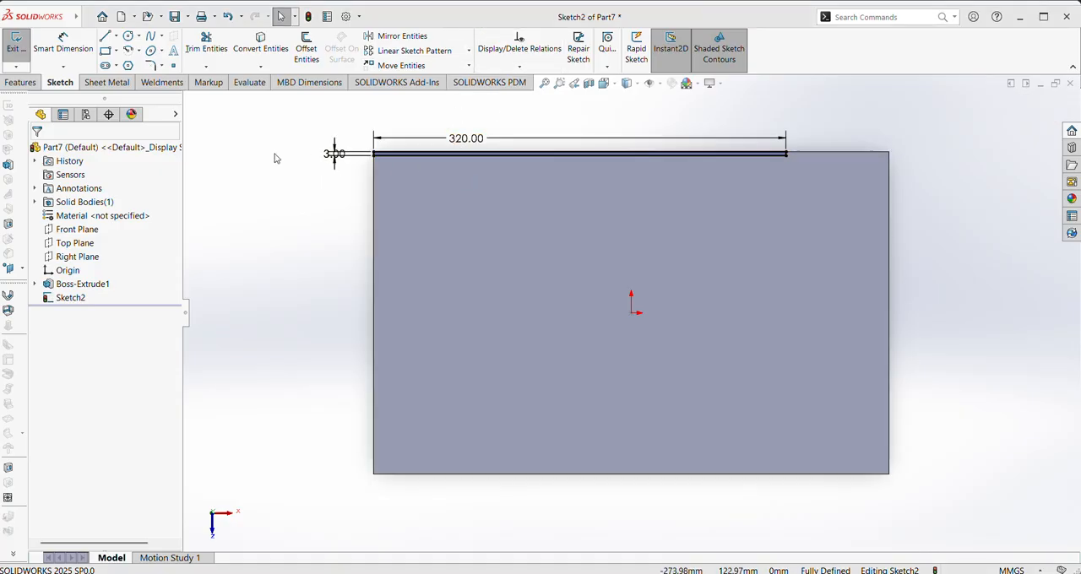
# Draw a short horizontal centerline from the origin towards the plate's left edge
pyautogui.click(116, 37)
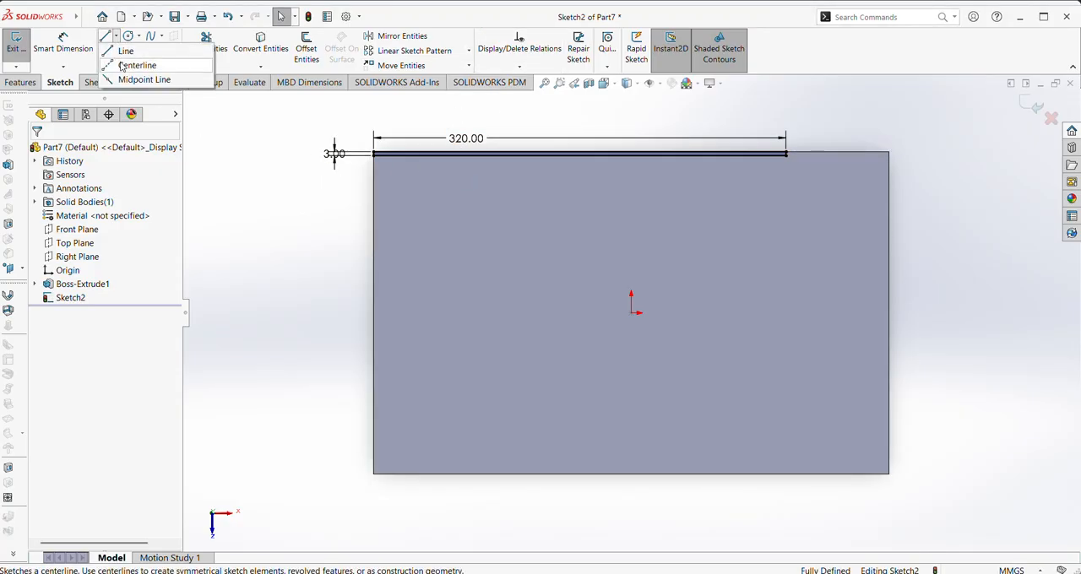
pyautogui.click(135, 63)
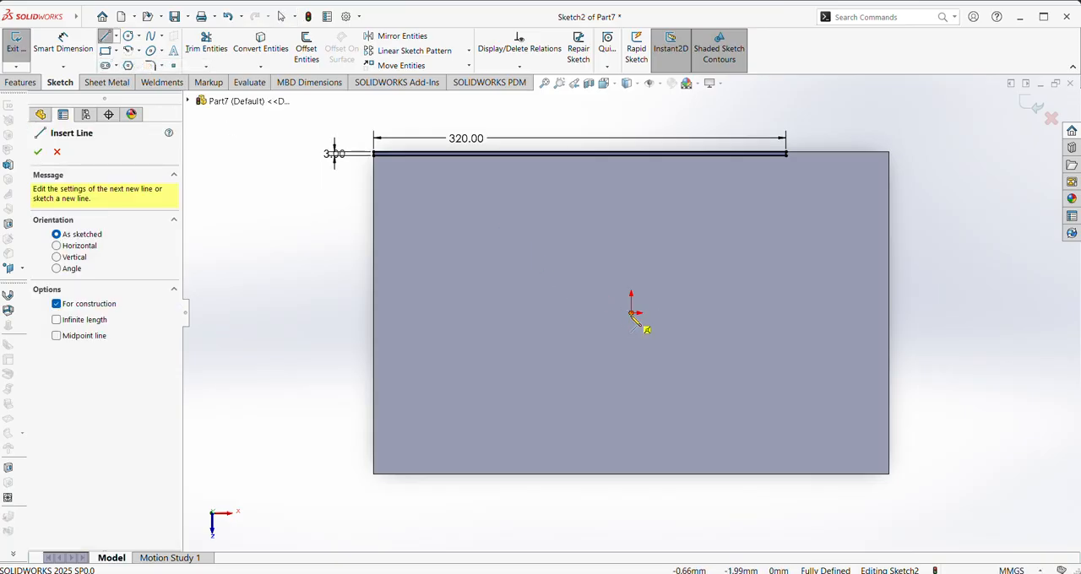
pyautogui.click(631, 314)
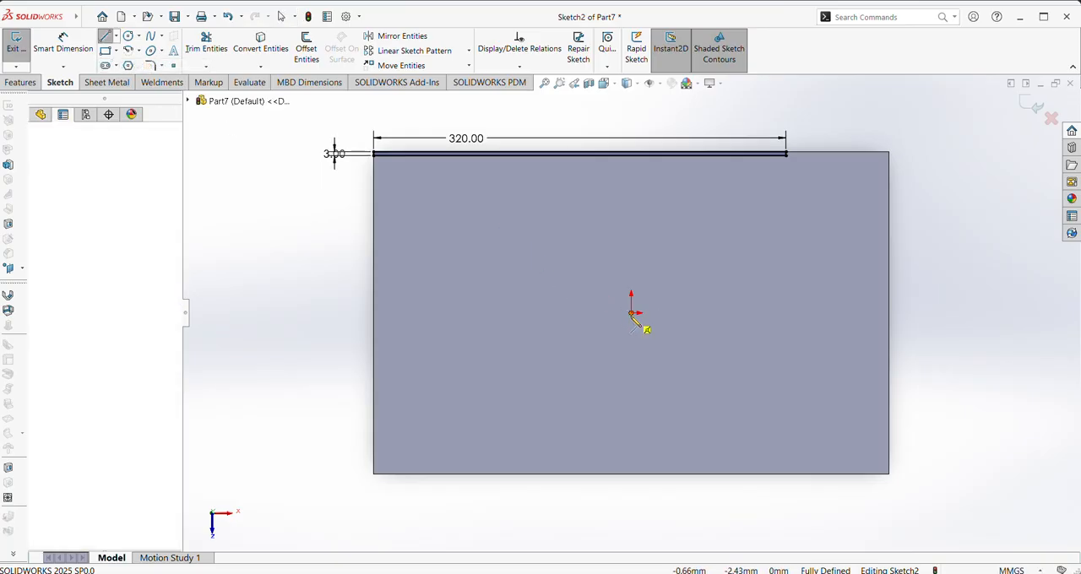
pyautogui.click(546, 337)
pyautogui.press('Escape')
# Mirror the four lines of the narrow rectangle about the horizontal centerline onto the opposite plate edge
pyautogui.click(402, 36)
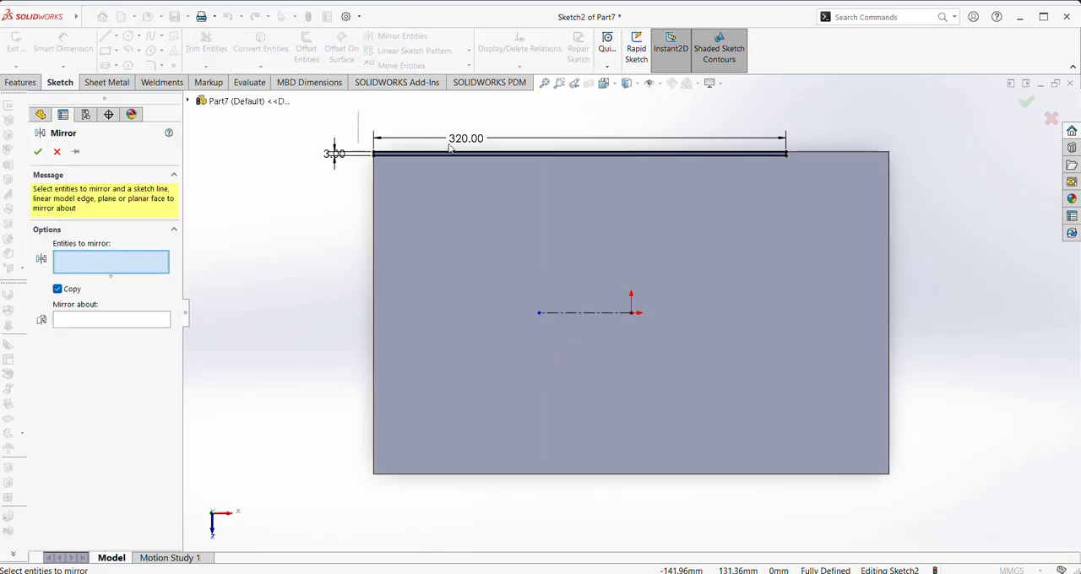
pyautogui.moveTo(355, 112); pyautogui.dragTo(820, 169)
pyautogui.click(163, 358)
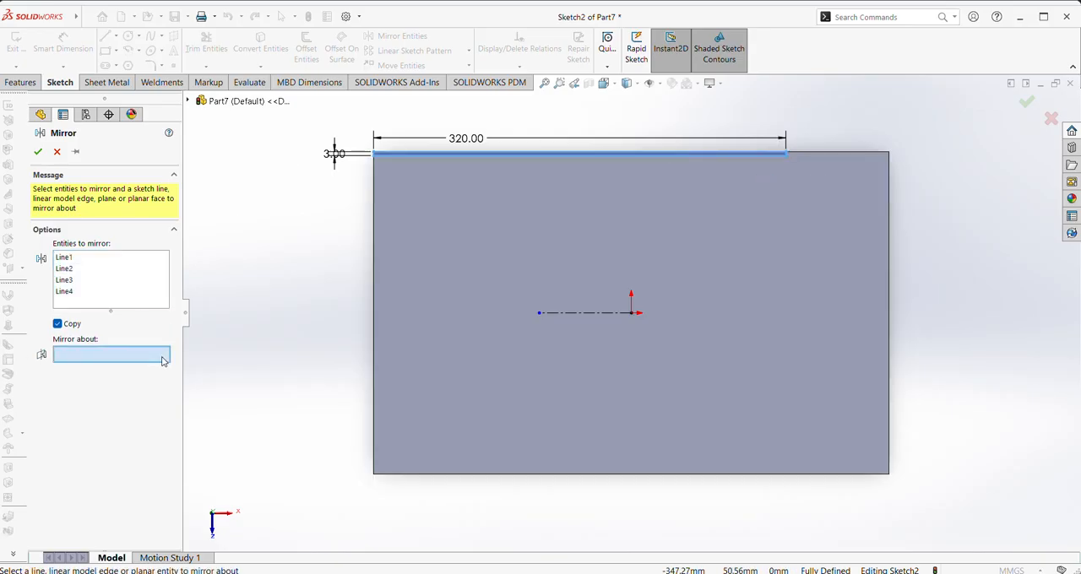
pyautogui.click(599, 314)
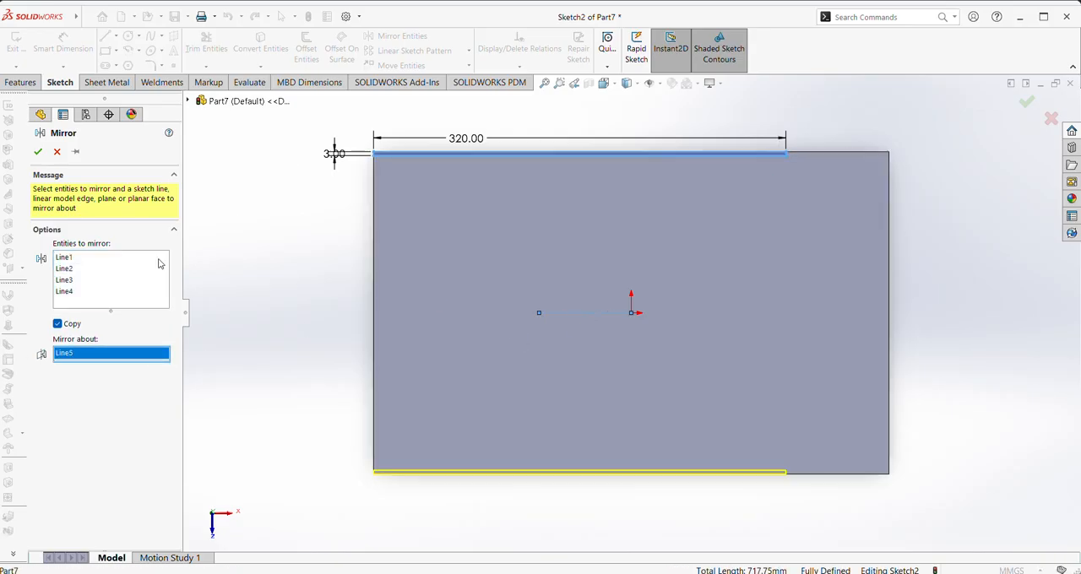
pyautogui.click(37, 152)
# Extrude both narrow rectangles upward as a Blind boss with a depth of 60 mm, merged with the plate
pyautogui.click(20, 82)
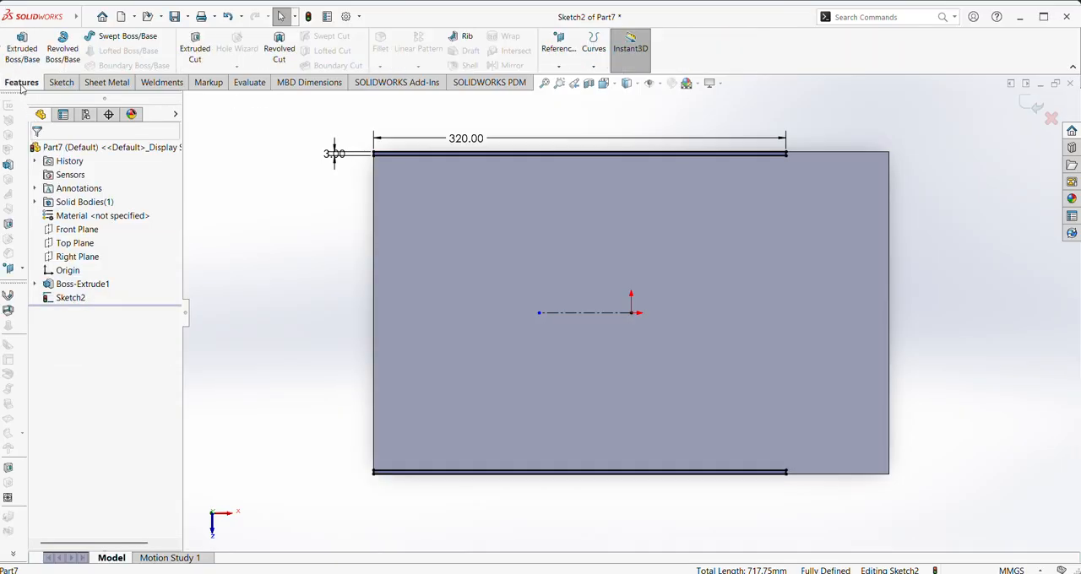
pyautogui.click(22, 49)
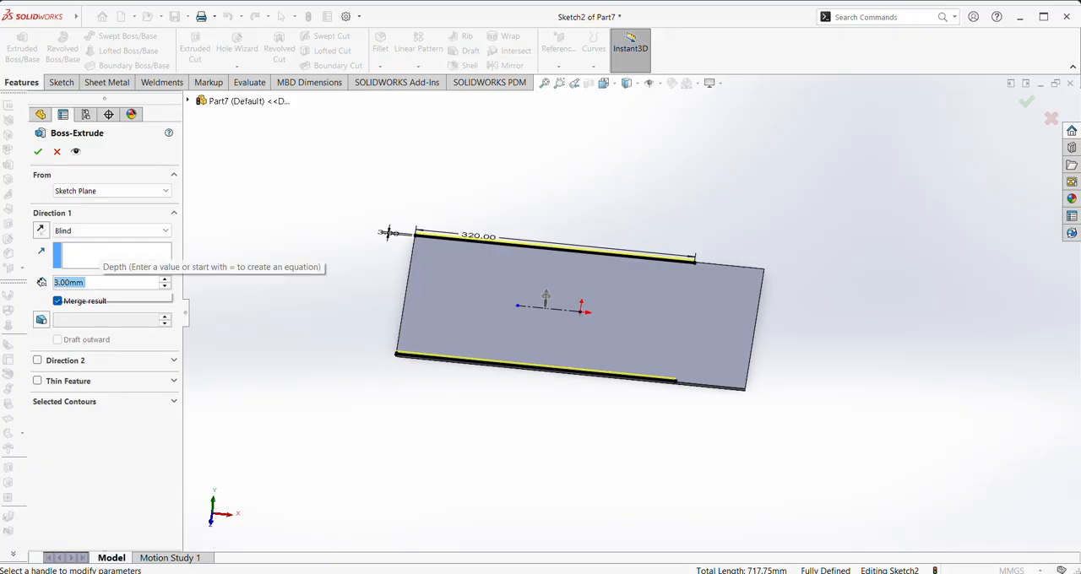
pyautogui.write('60')
pyautogui.press('Return')
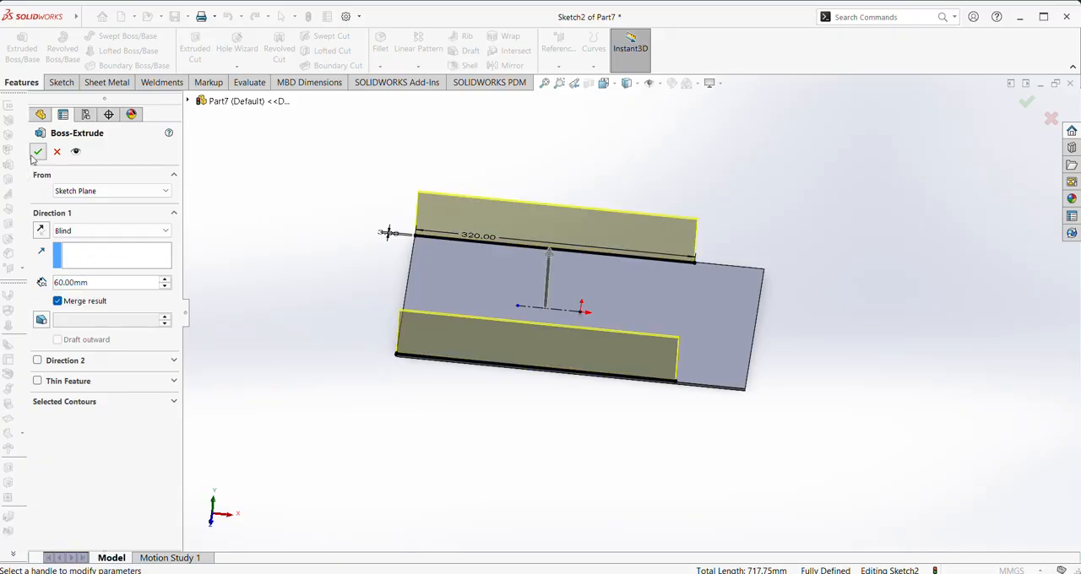
pyautogui.click(37, 153)
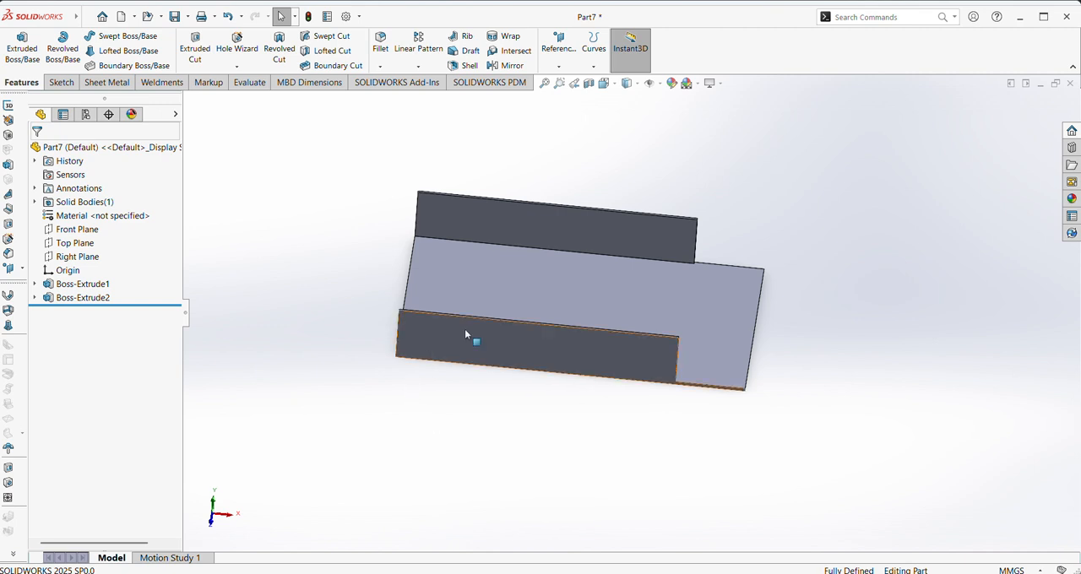
# Chamfer the upper corner edge of both side walls, at the end where the plate extends beyond them, with 50 mm distance and 45° angle
pyautogui.click(381, 66)
pyautogui.click(396, 95)
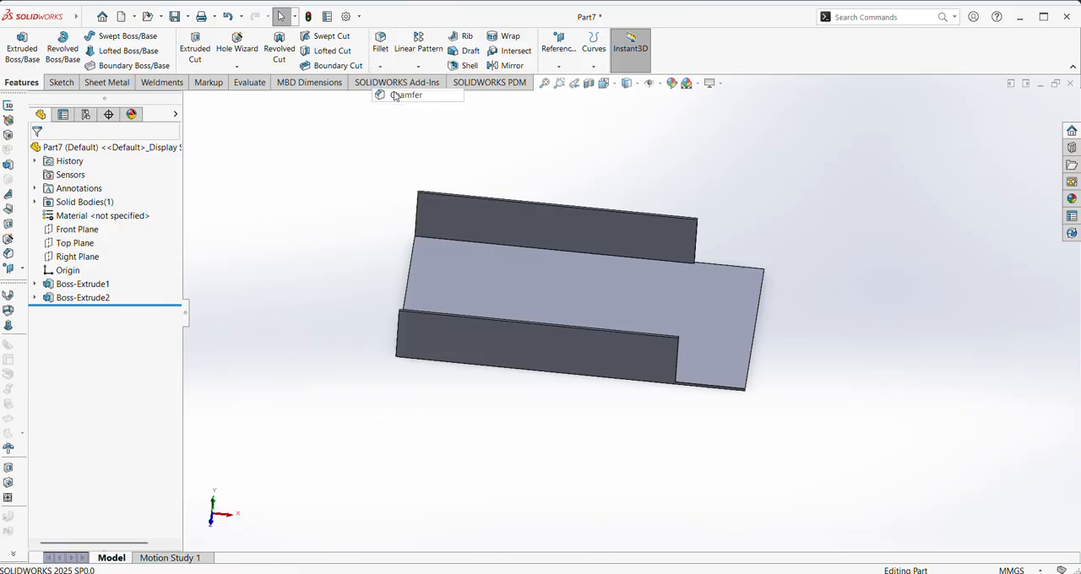
pyautogui.scroll(-5, 758, 310)
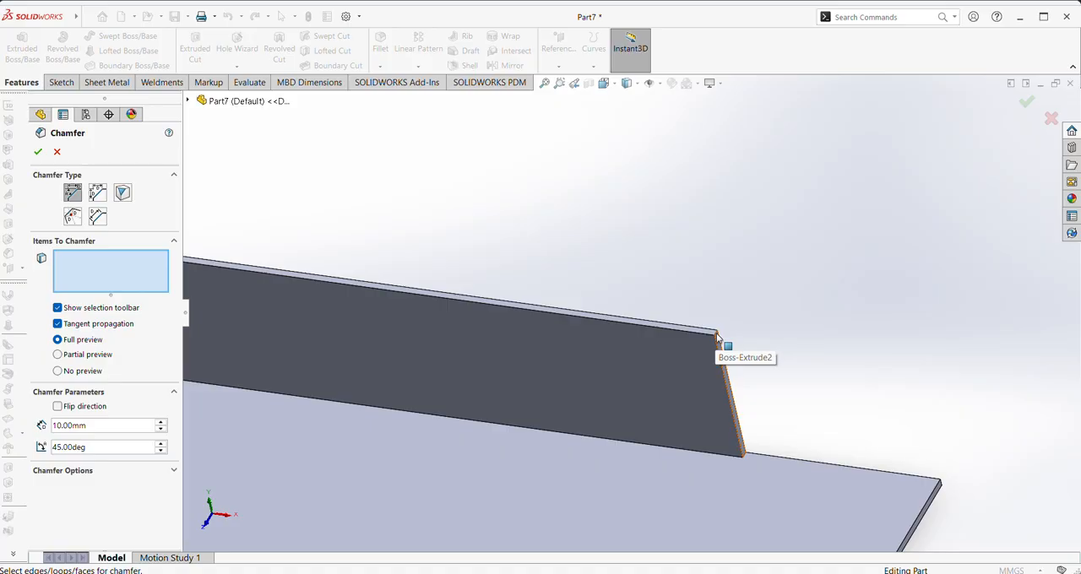
pyautogui.scroll(-3, 723, 339)
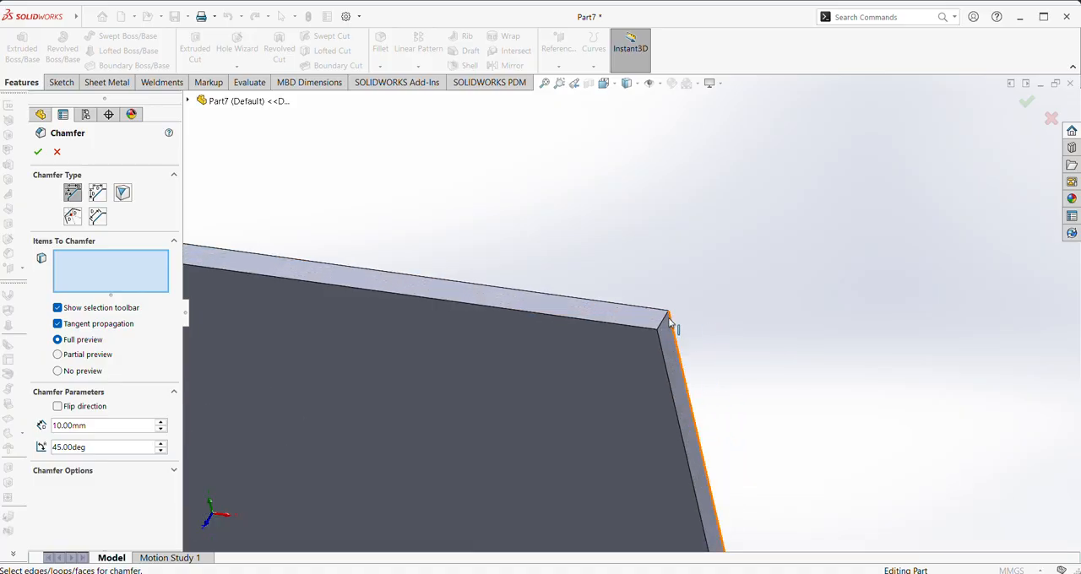
pyautogui.click(661, 364)
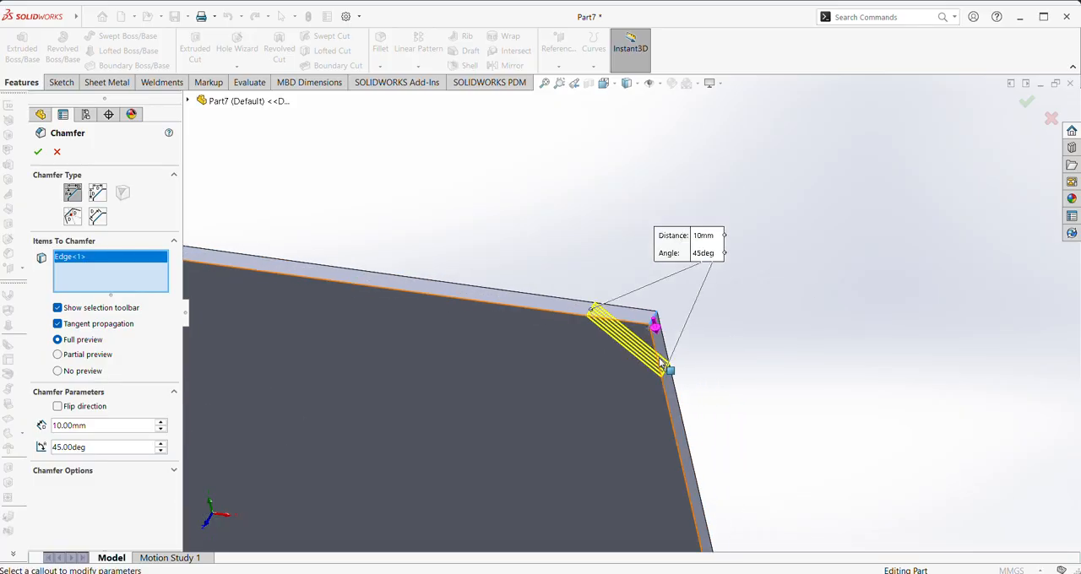
pyautogui.scroll(5, 662, 364)
pyautogui.scroll(-5, 603, 407)
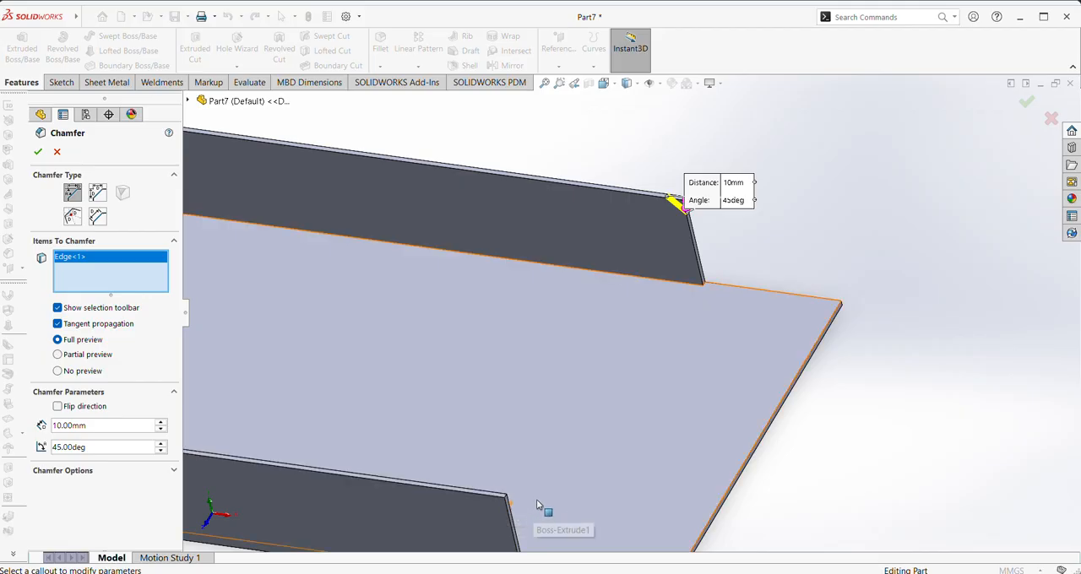
pyautogui.scroll(-5, 536, 499)
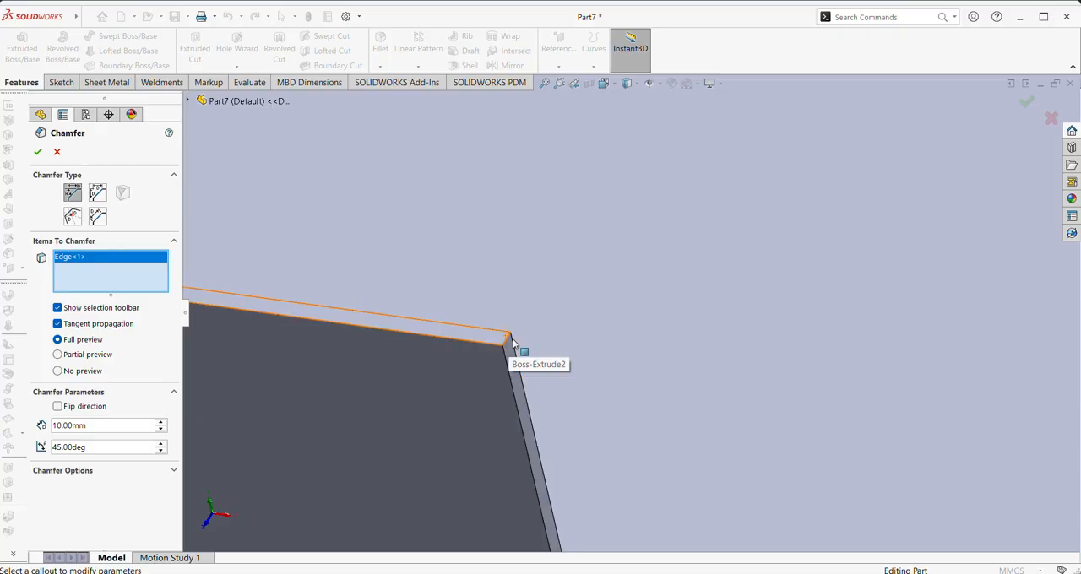
pyautogui.click(505, 346)
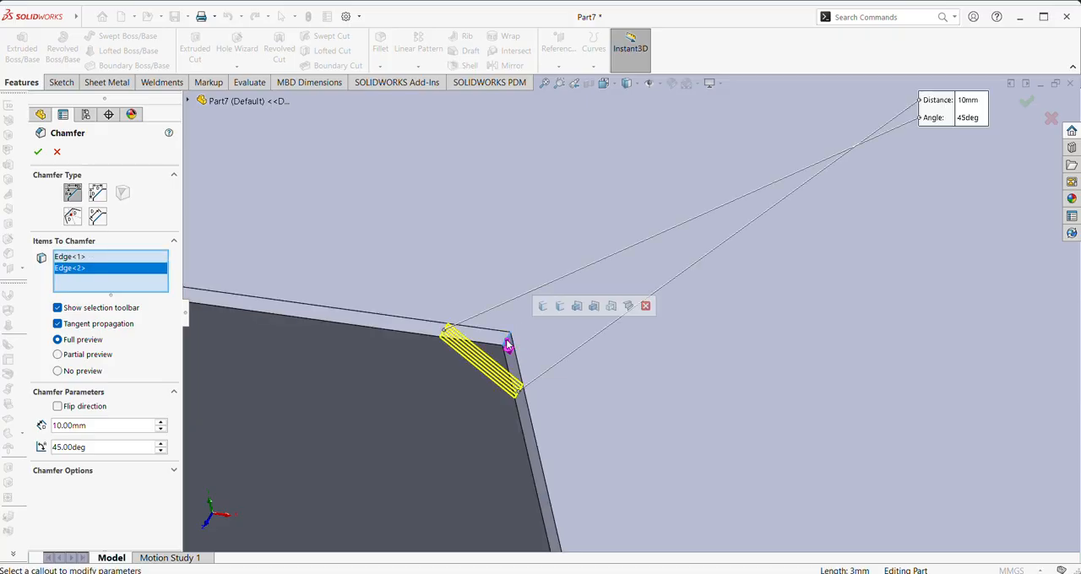
pyautogui.moveTo(97, 424); pyautogui.dragTo(48, 428)
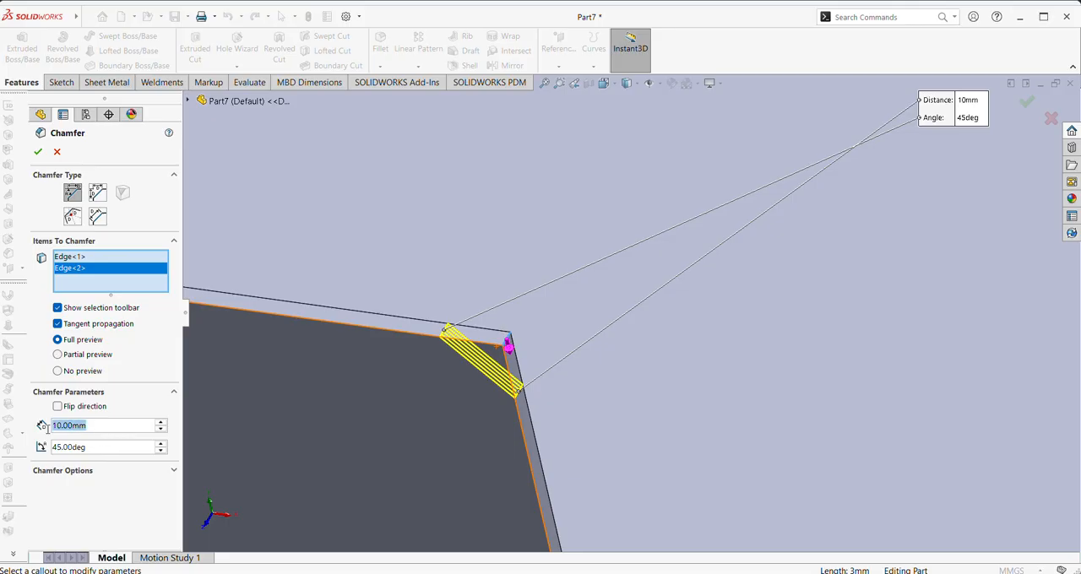
pyautogui.write('50')
pyautogui.press('Return')
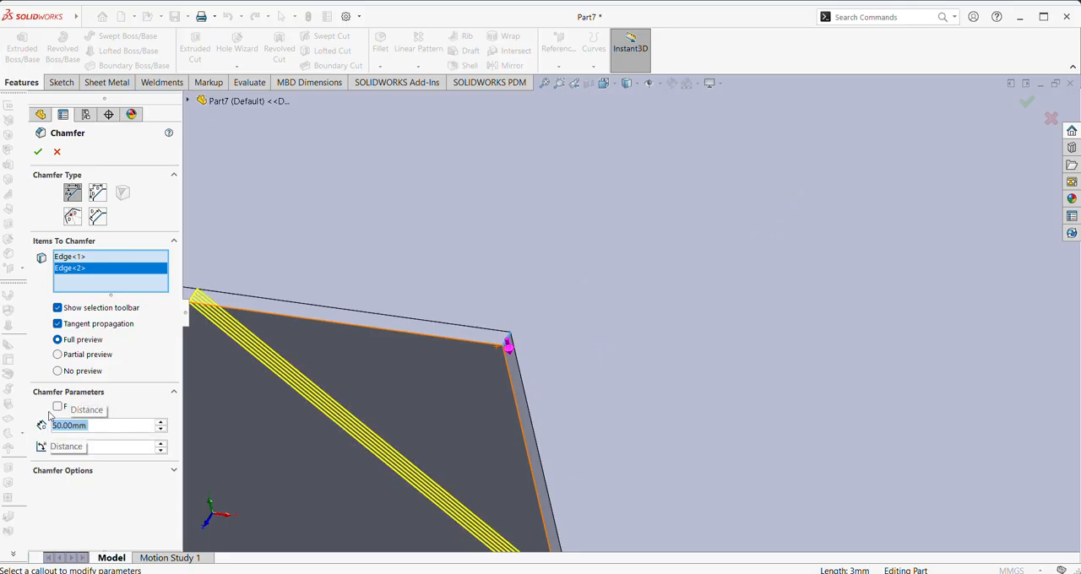
pyautogui.click(37, 151)
# Inspect the chamfered side walls and show the whole part in the isometric view
pyautogui.press('f')
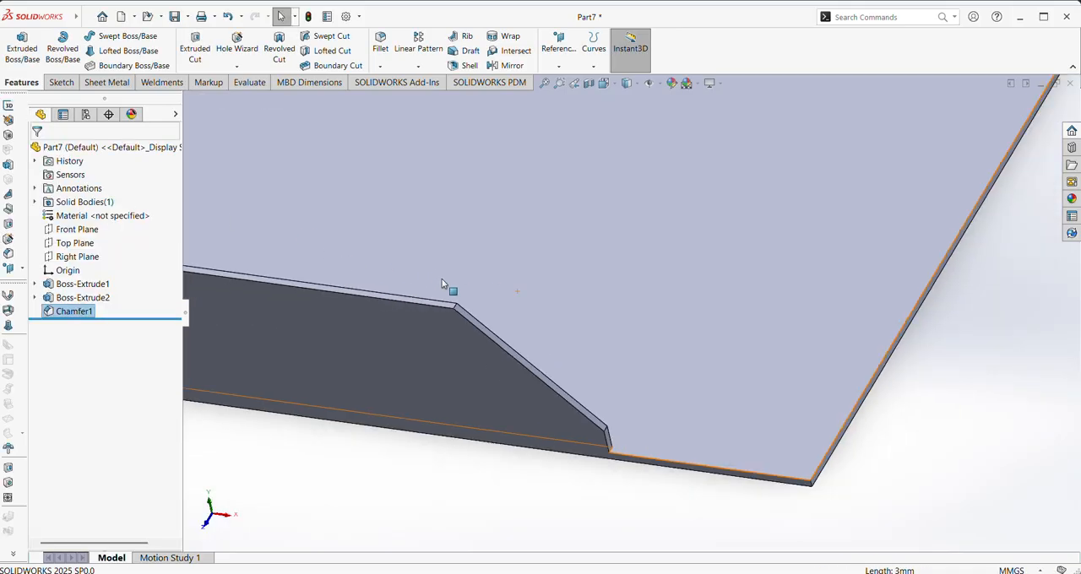
pyautogui.scroll(1, 447, 283)
pyautogui.keyDown('ctrl'); pyautogui.moveTo(286, 175); pyautogui.dragTo(291, 334, button='middle'); pyautogui.keyUp('ctrl')
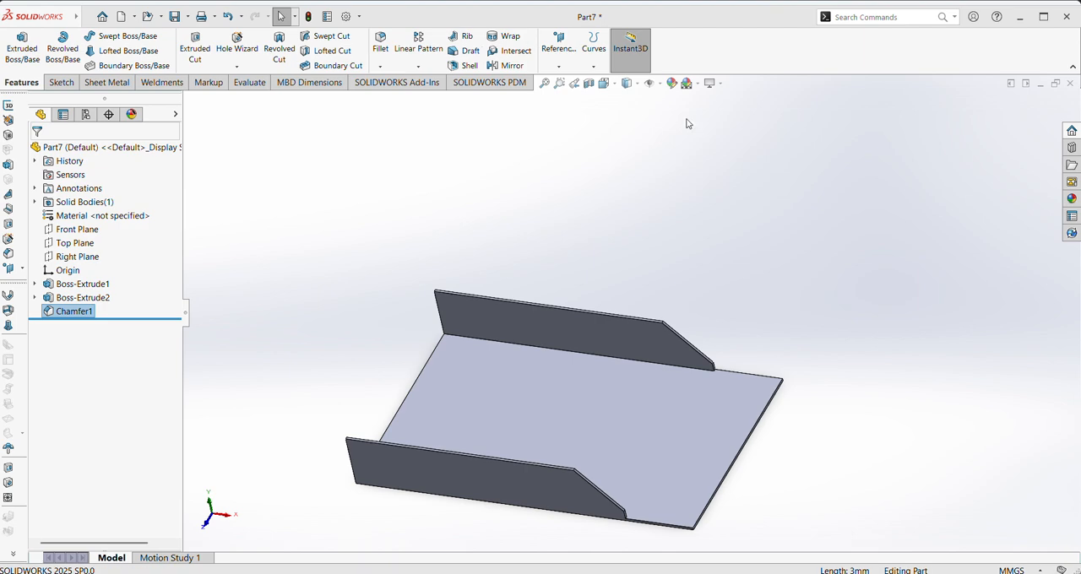
pyautogui.moveTo(613, 273); pyautogui.dragTo(613, 215, button='middle')
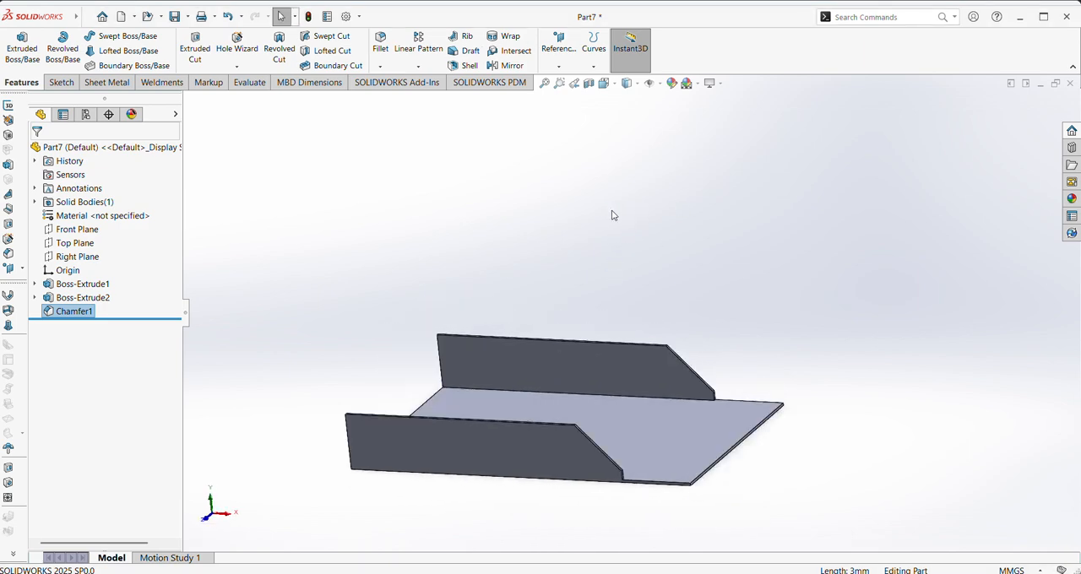
pyautogui.click(605, 82)
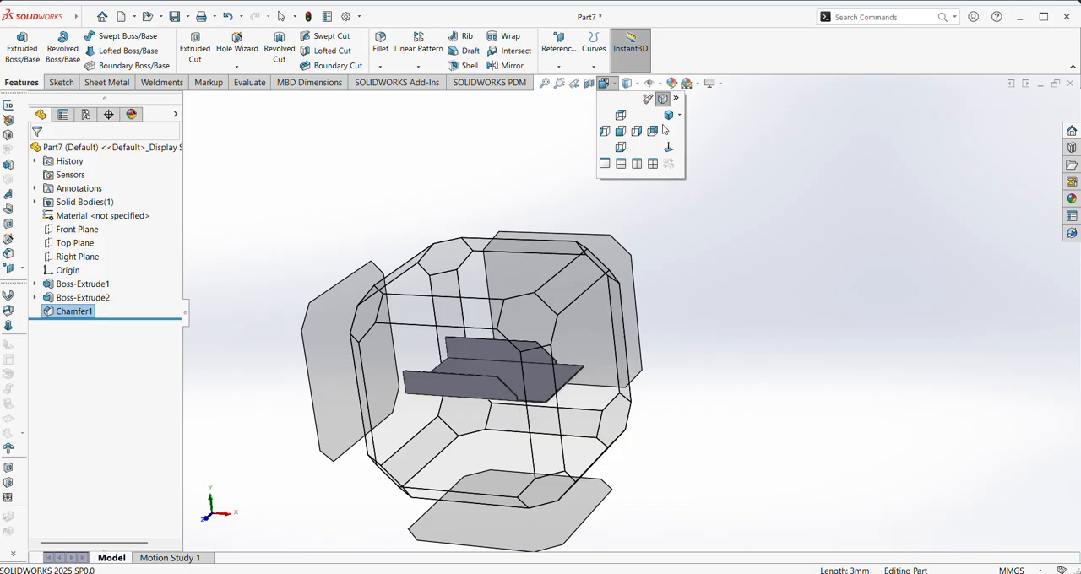
pyautogui.click(664, 119)
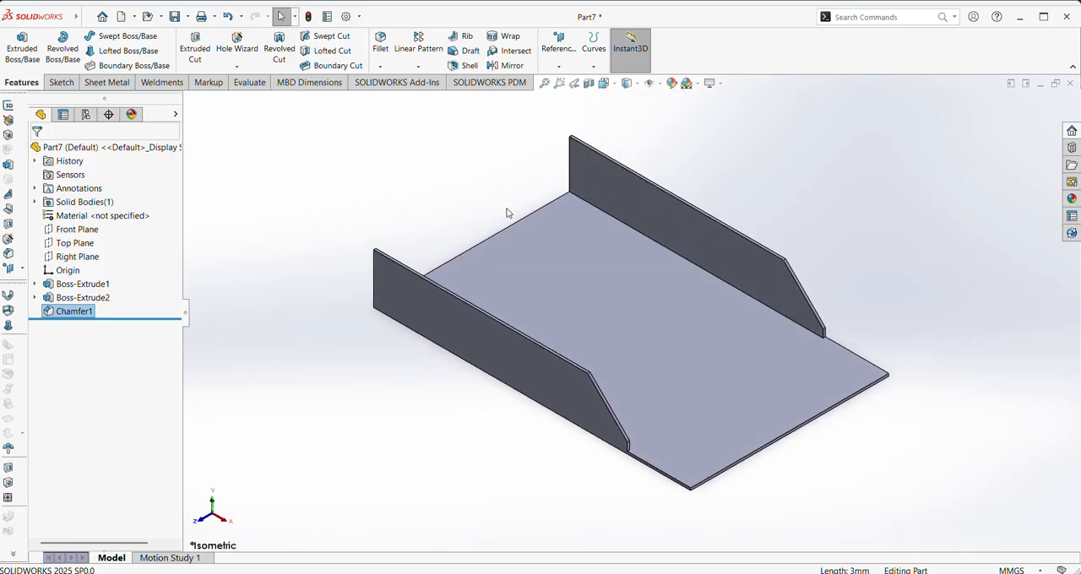